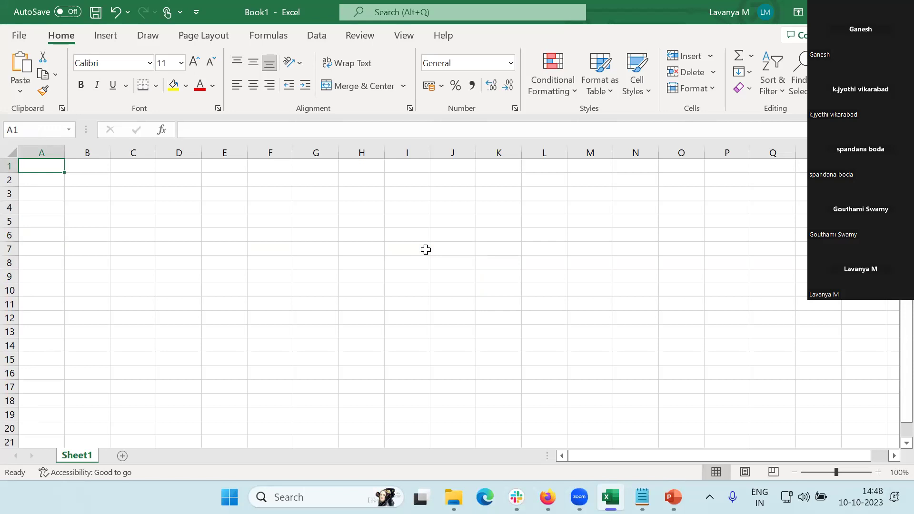
Title cell A1 'Login Screen' and widen column A to fit it
type("in")
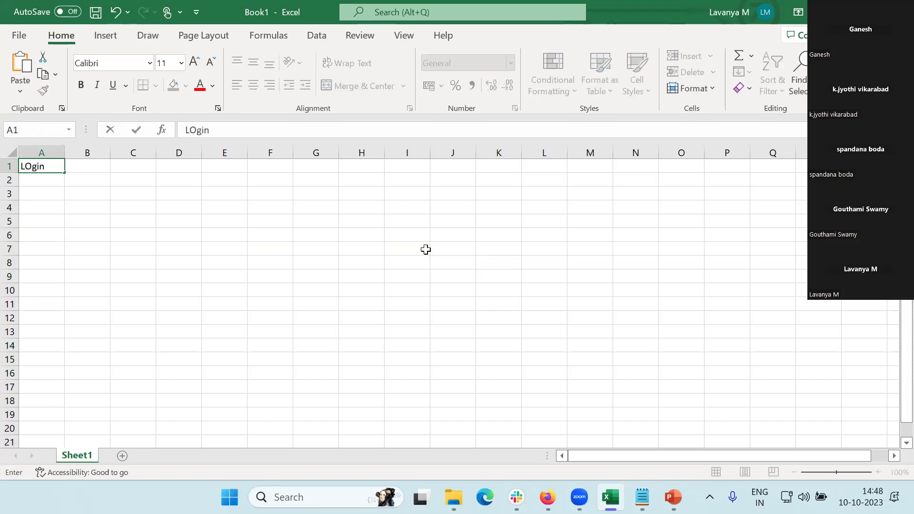
key("Return")
key("Up")
left_click(287, 130)
type("Screen")
key("Return")
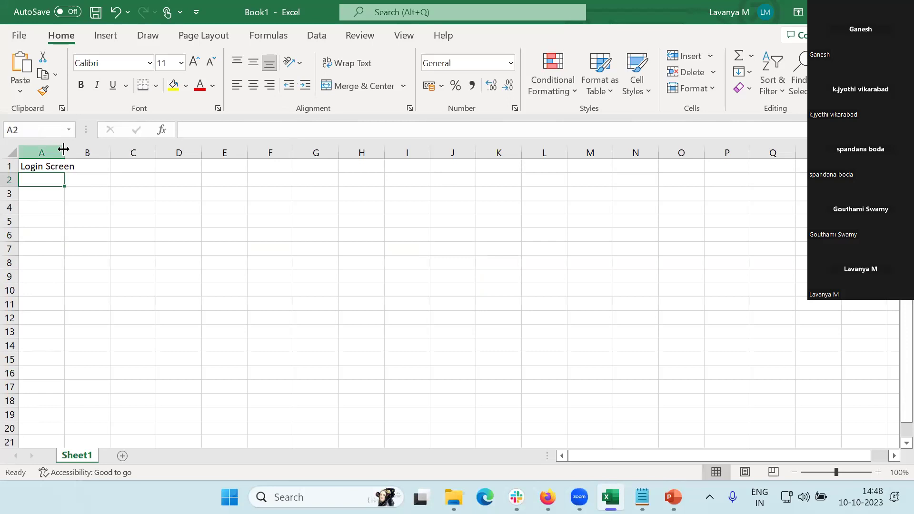
left_click_drag(64, 146, 77, 146)
Enter 'Valid credentials' in B2 and 'Invalid crednetials' in B3
left_click(100, 181)
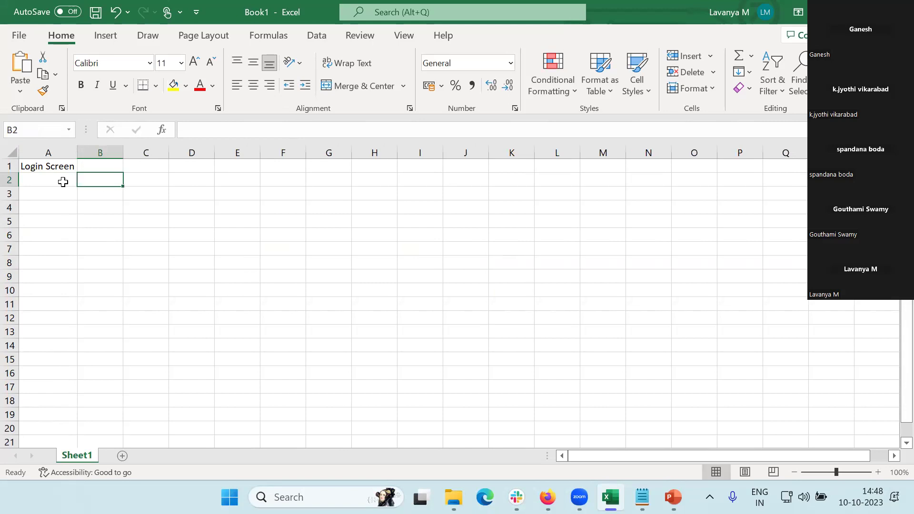
type("Va")
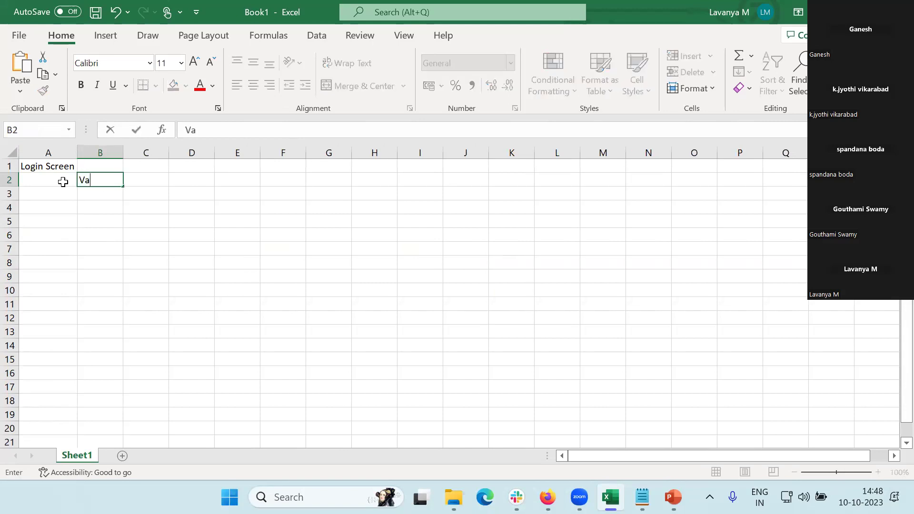
type("lid credentials")
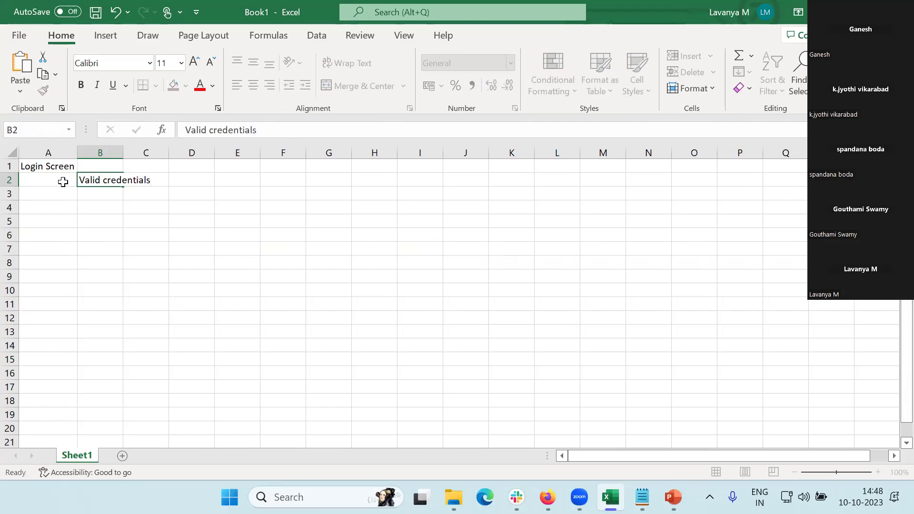
key("Return")
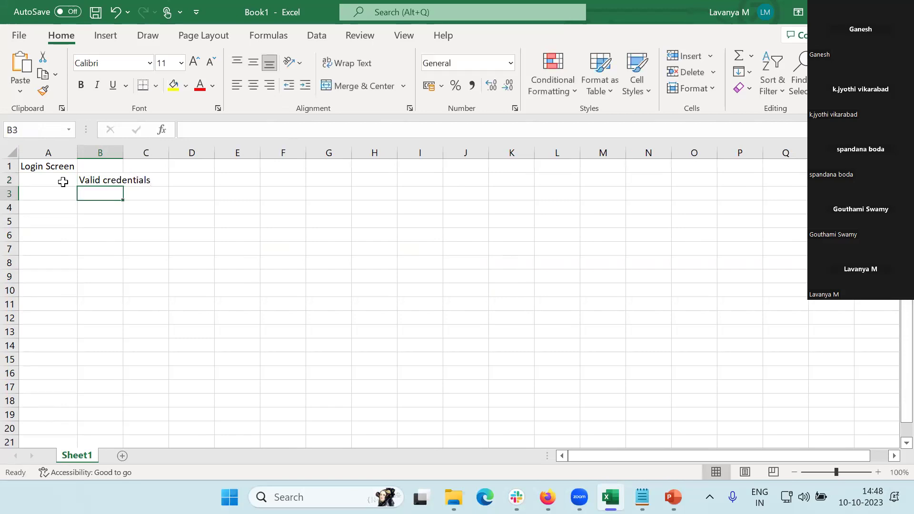
type("Invalid")
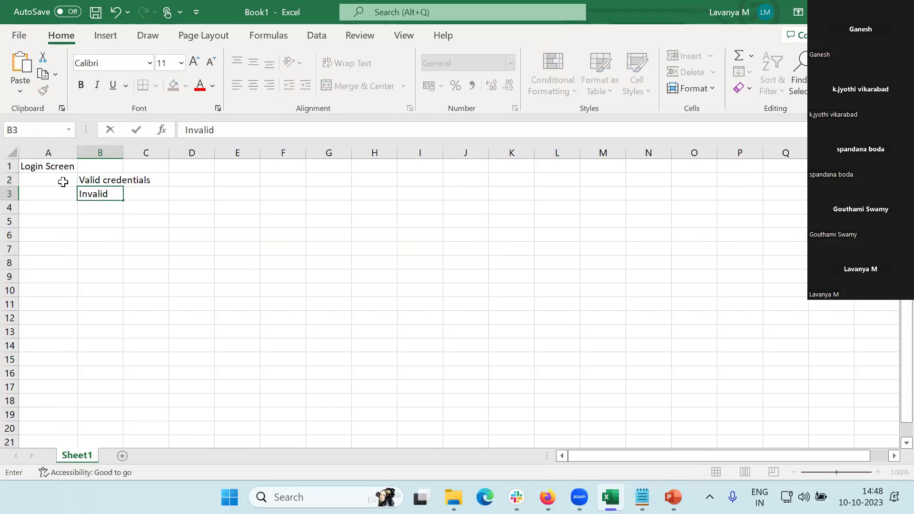
type(" crednetio")
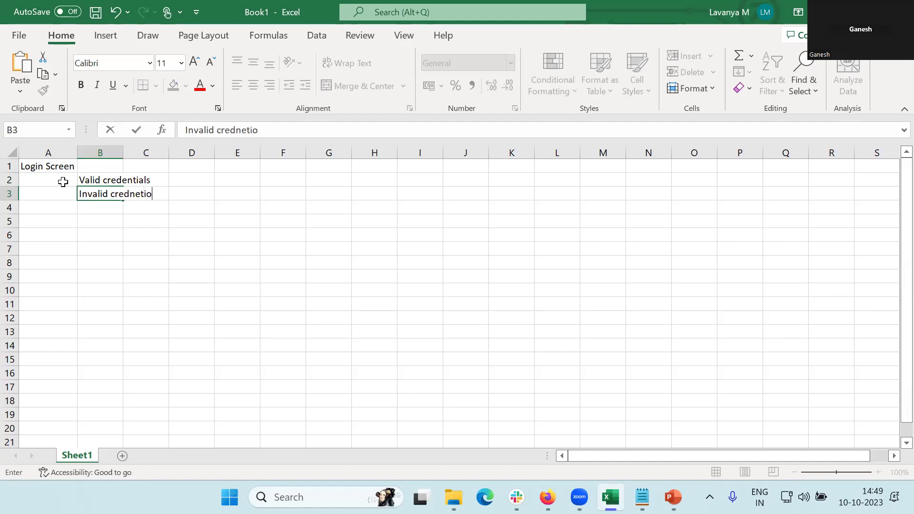
key("BackSpace")
type("als")
key("Return")
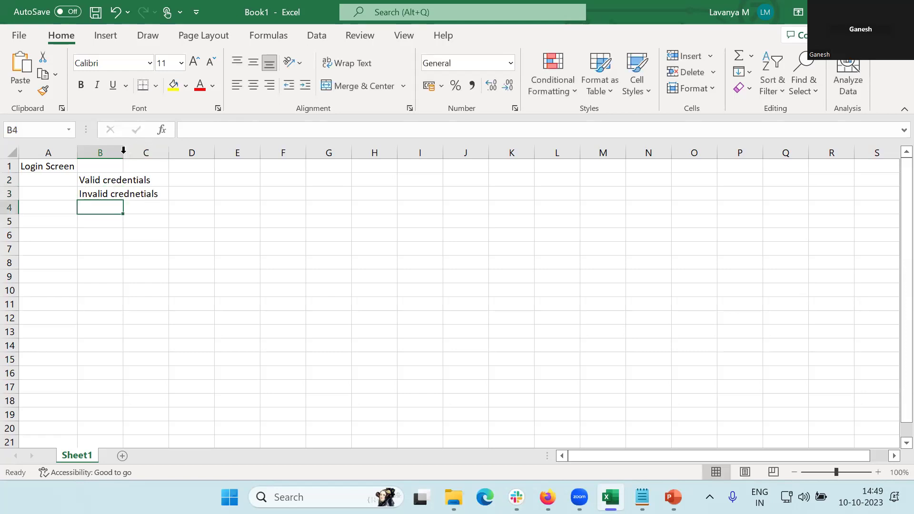
Autofit column B so 'Invalid crednetials' shows in full, then check cells A1, B2 and B3
double_click(122, 151)
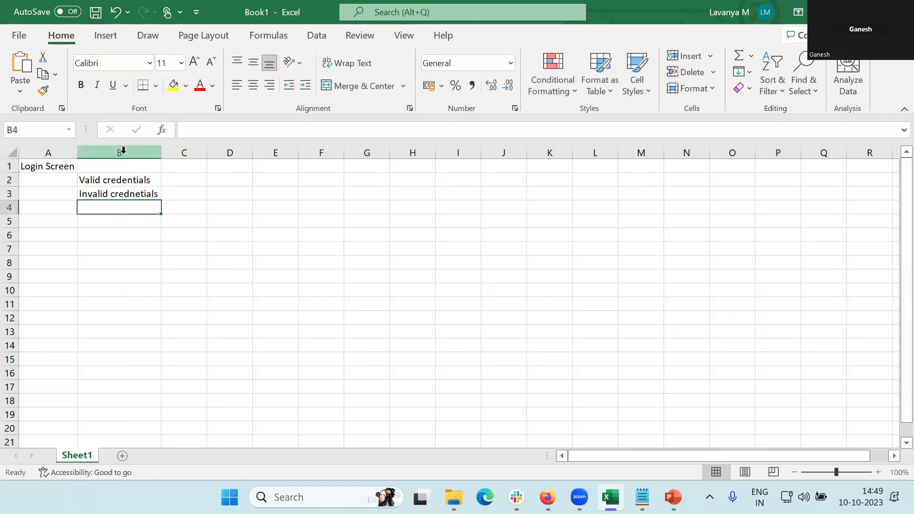
left_click(132, 179)
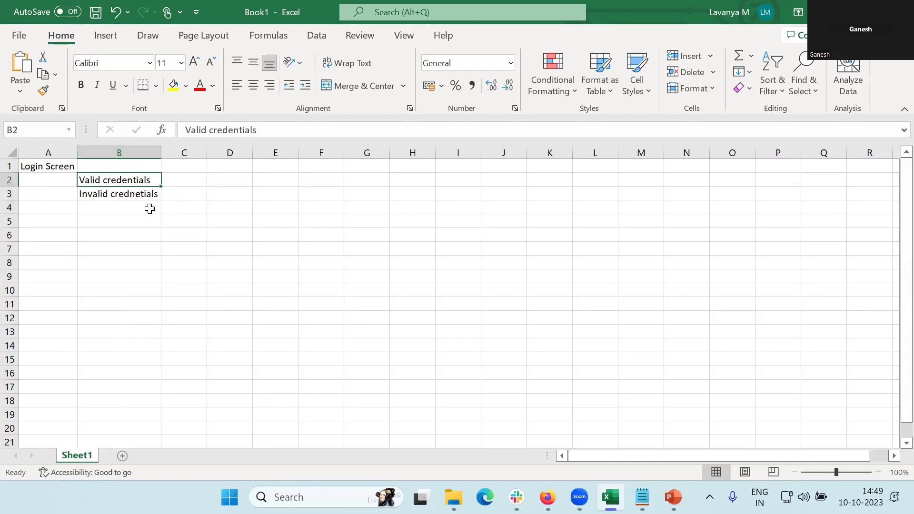
left_click(65, 165)
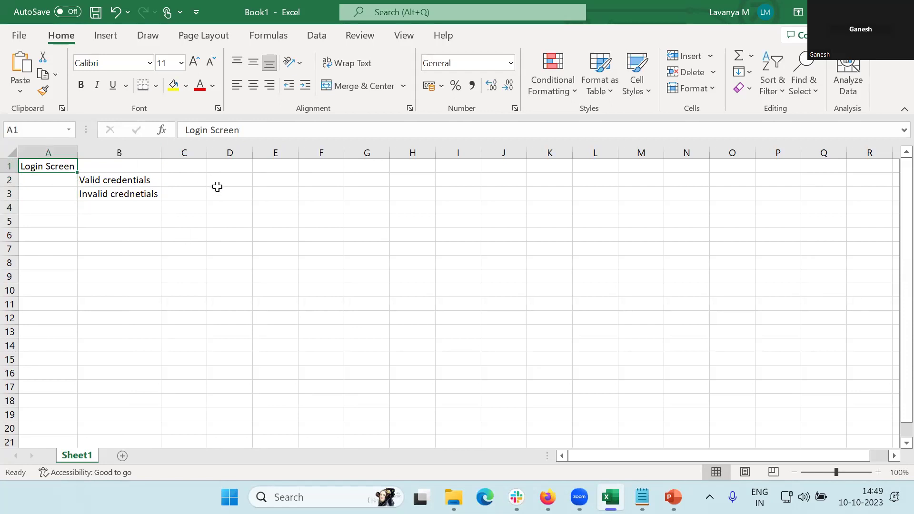
left_click(149, 191)
left_click(153, 184)
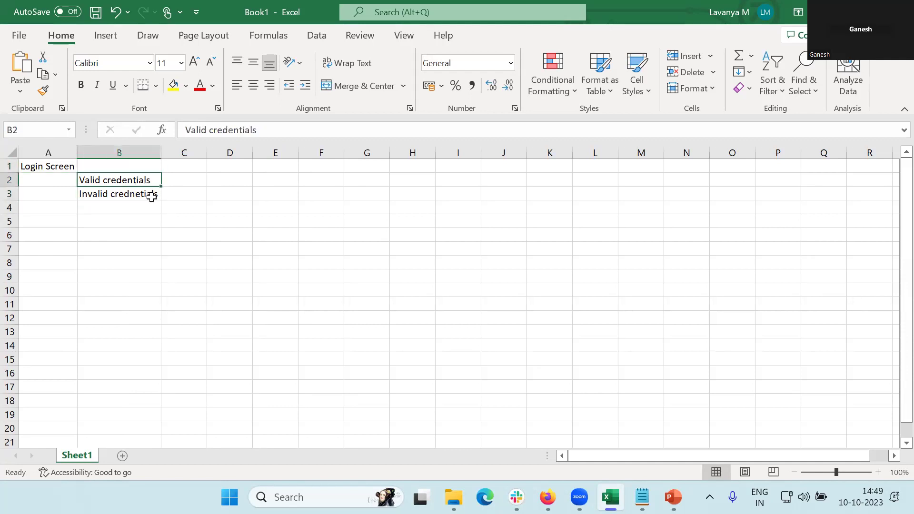
left_click(151, 197)
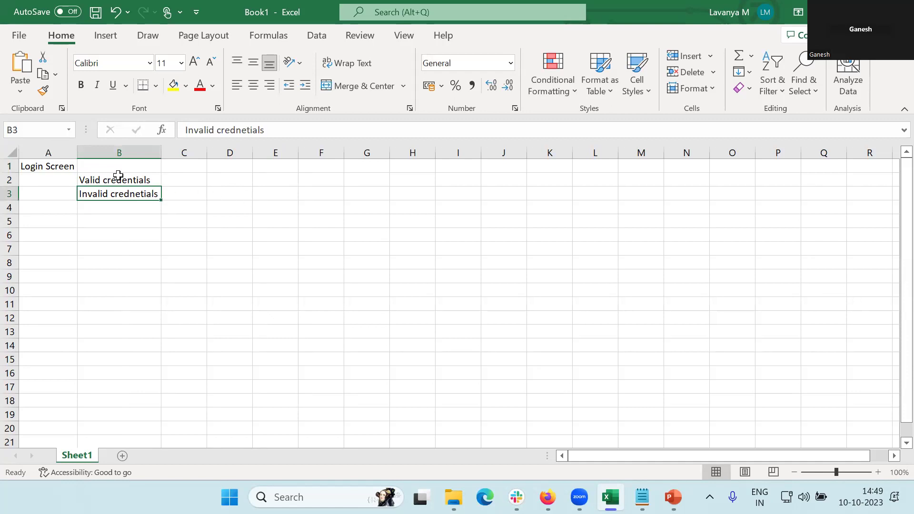
left_click(191, 177)
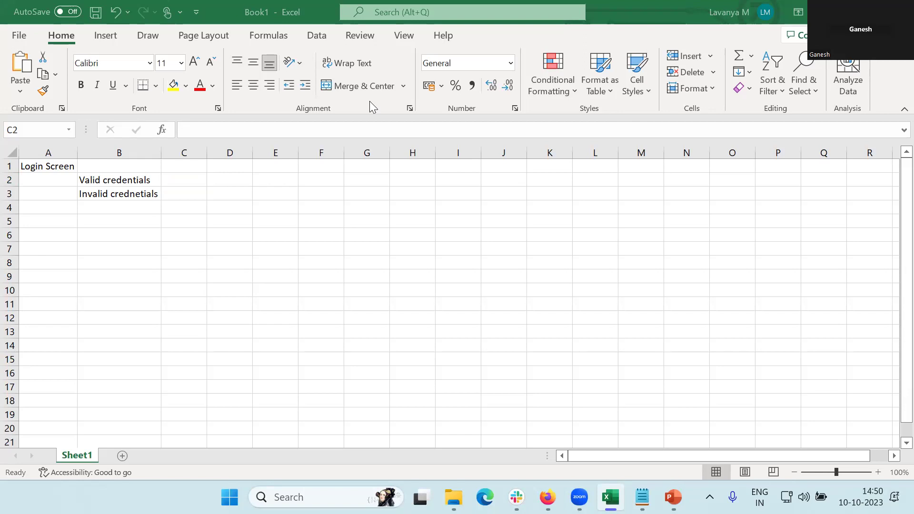
Add column headings 'Scenarios' in B1 and 'Cases' in C1
left_click(125, 165)
type("Sc")
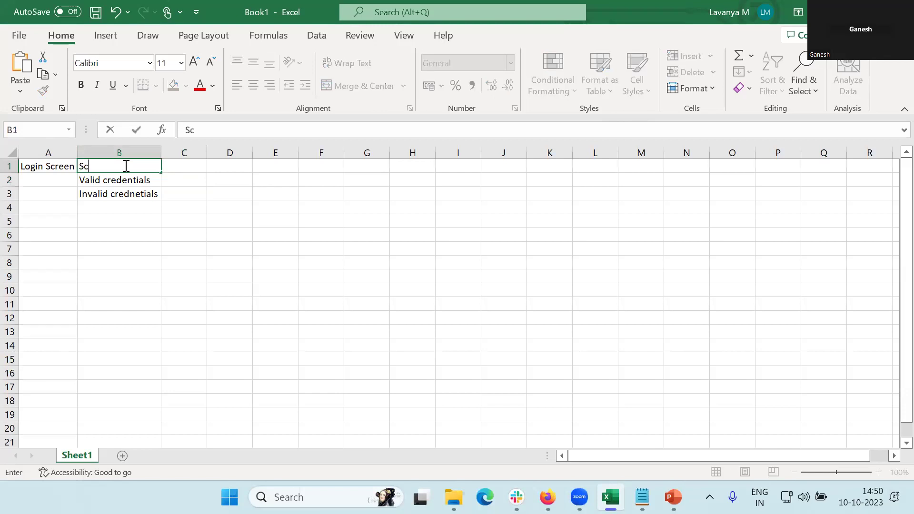
type("enarios")
key("Return")
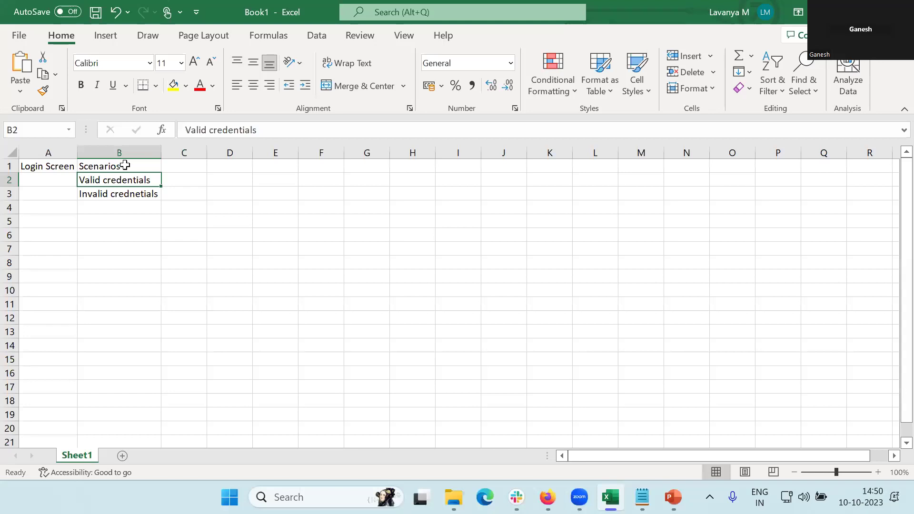
left_click(202, 167)
type("Cases")
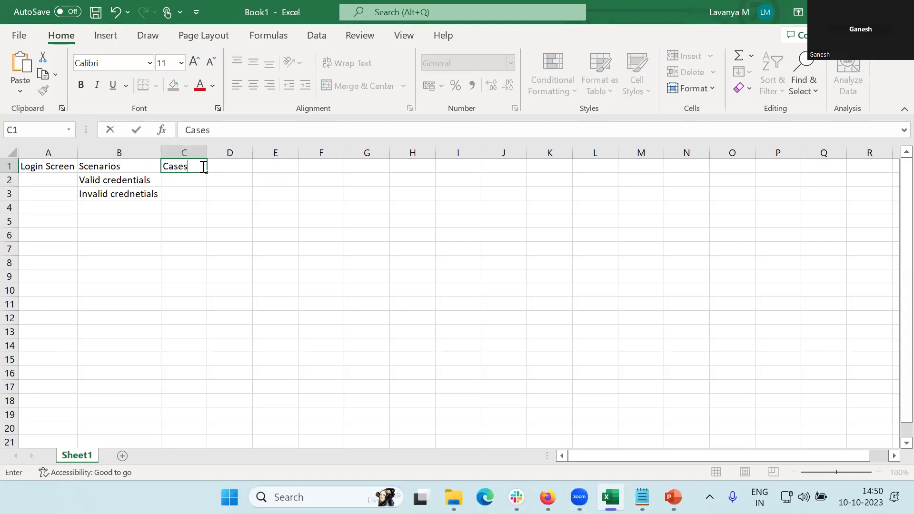
key("Return")
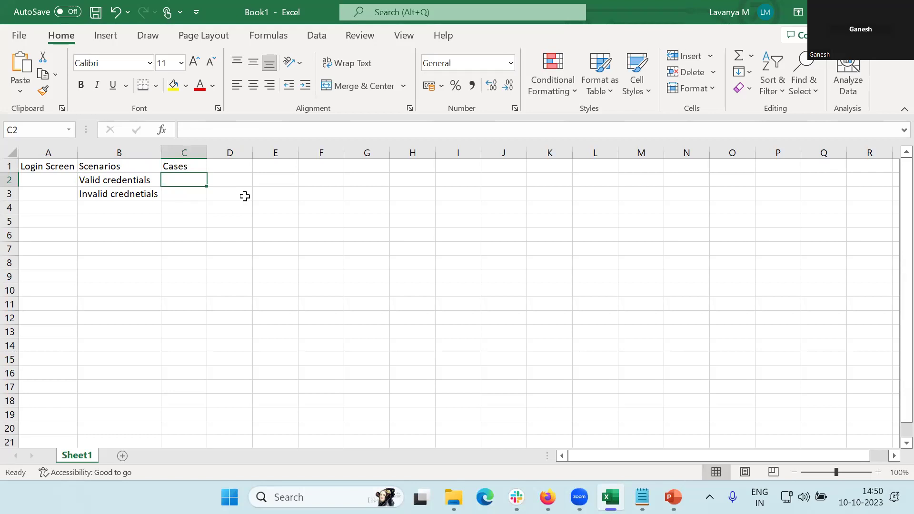
Enter 'User id and pswd' in C2 and autofit column C
type("User id and pswd")
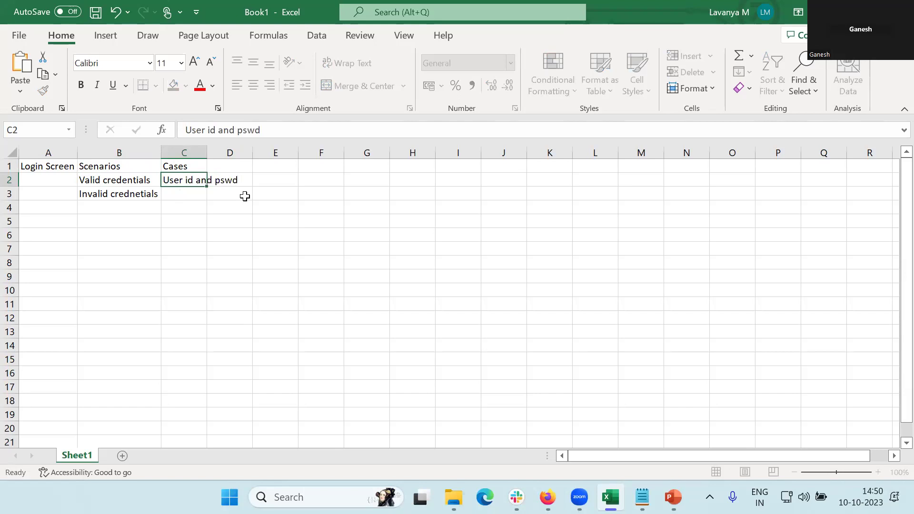
key("Return")
double_click(206, 151)
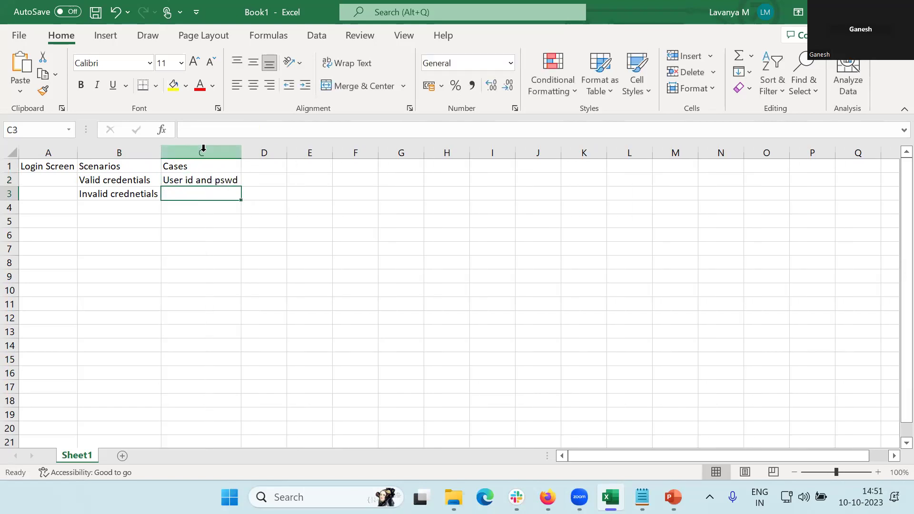
left_click(223, 180)
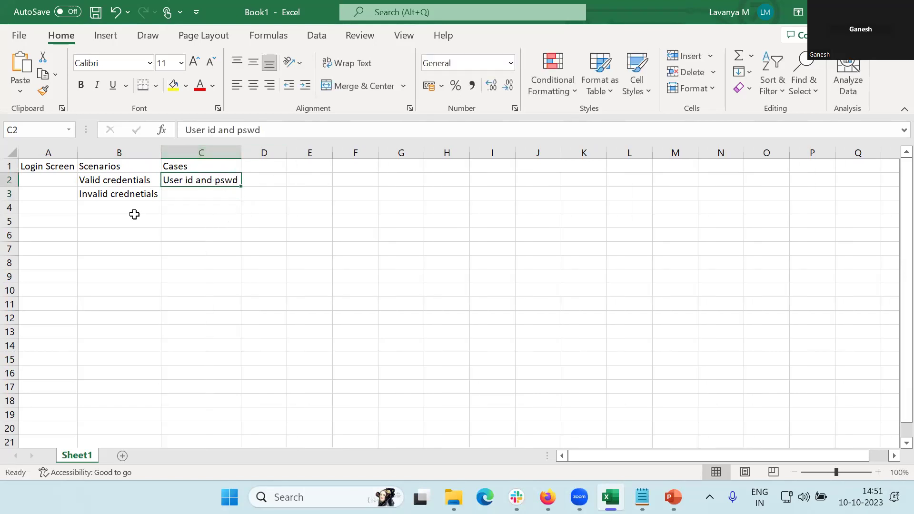
Put the heading 'Text validation' in D1 and autofit column D
left_click(261, 184)
key("Up")
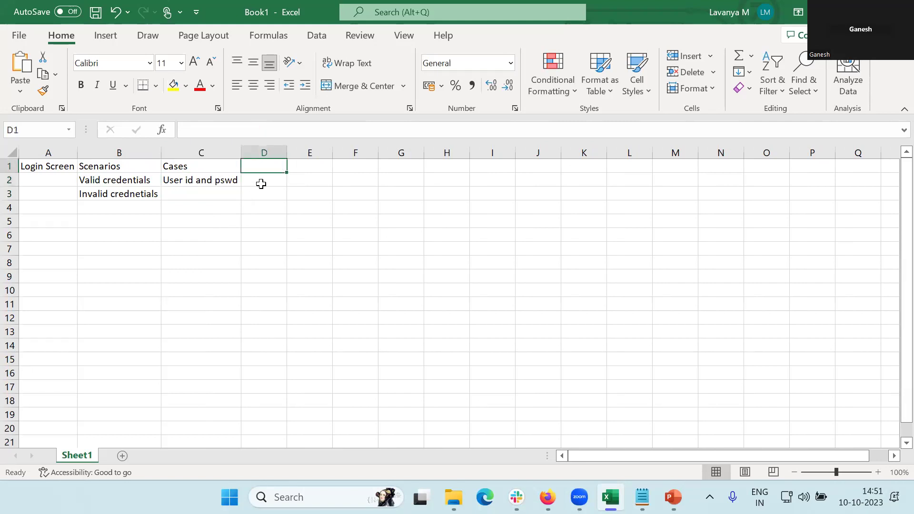
type("Text validation")
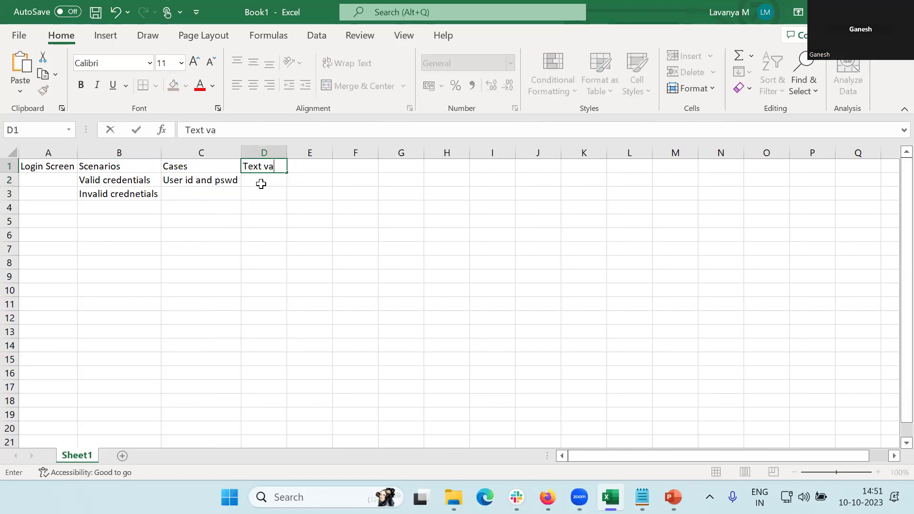
key("Return")
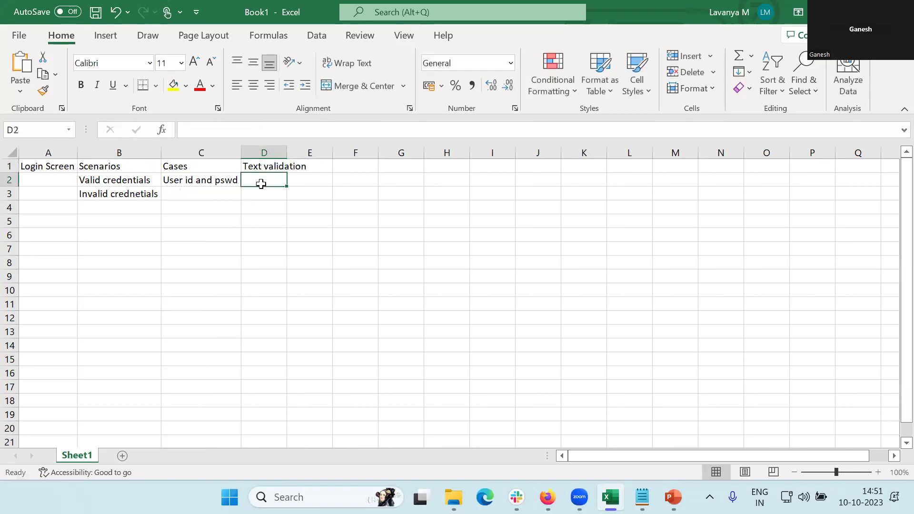
double_click(294, 154)
Enter 'User id - combination' in D2 and the password combination check in D3
type("User id - ")
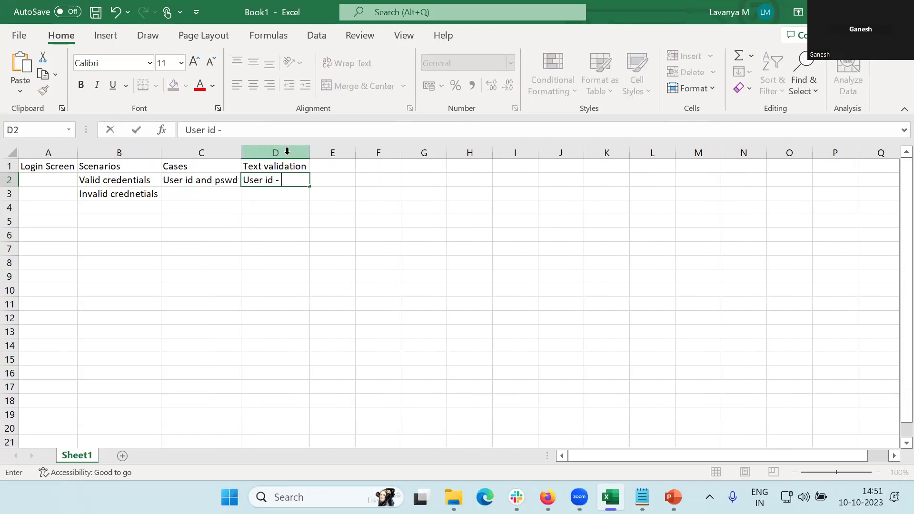
type("combination")
key("Return")
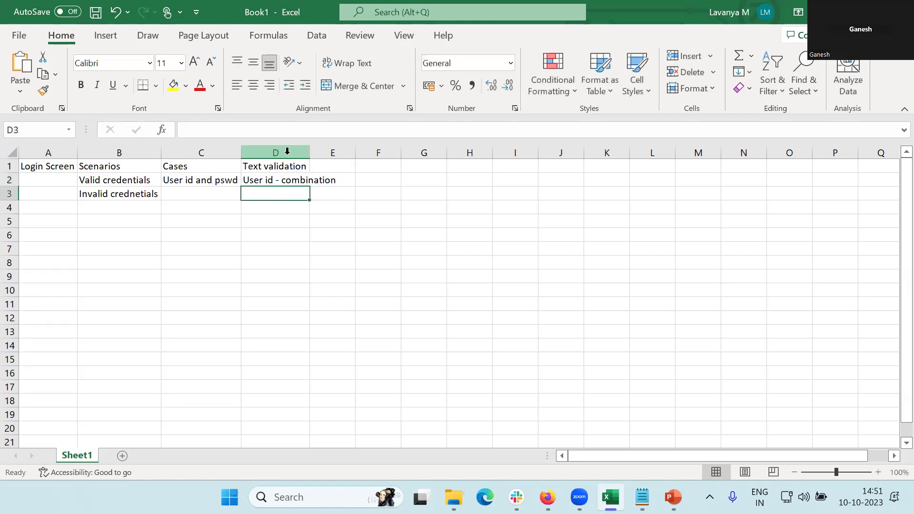
type("asswr")
key("BackSpace")
type("ord - combinati")
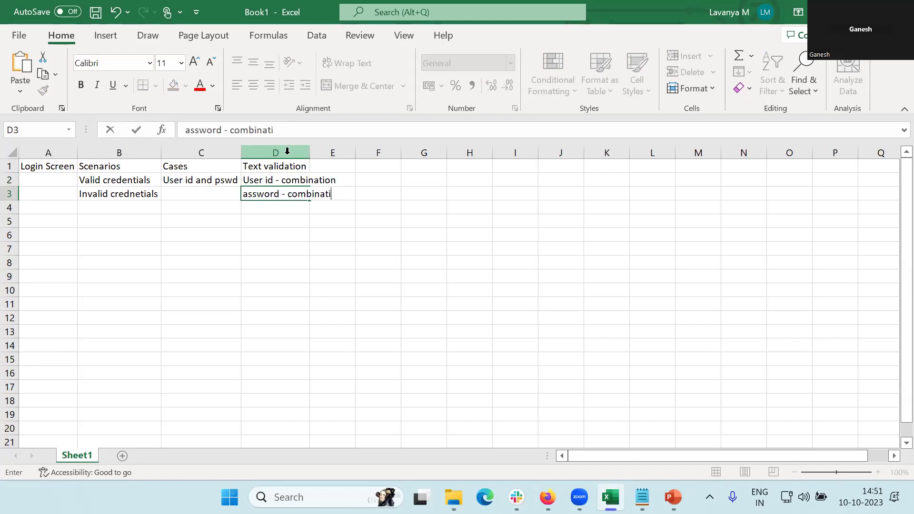
type("on")
key("Return")
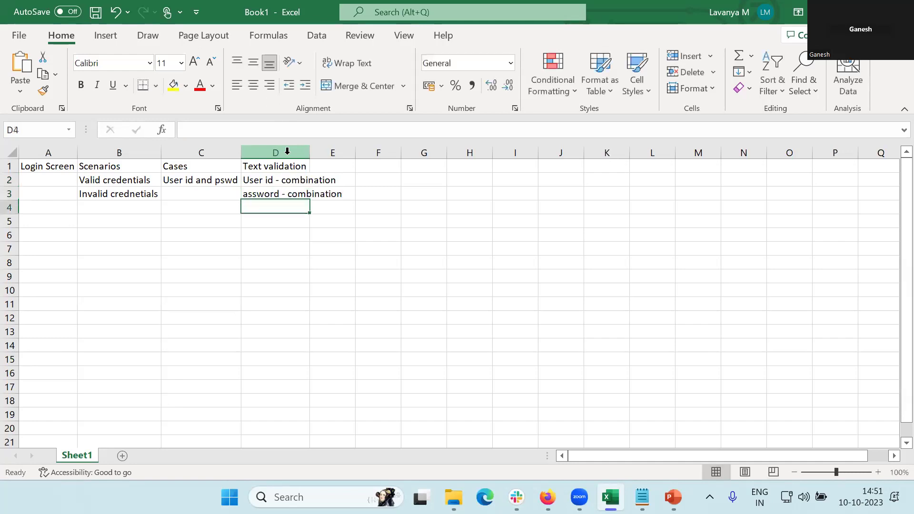
Move the user id combination label to D6 and the password combination label to F6
left_click(267, 184)
key("ctrl+x")
left_click(272, 236)
key("ctrl+v")
left_click(258, 195)
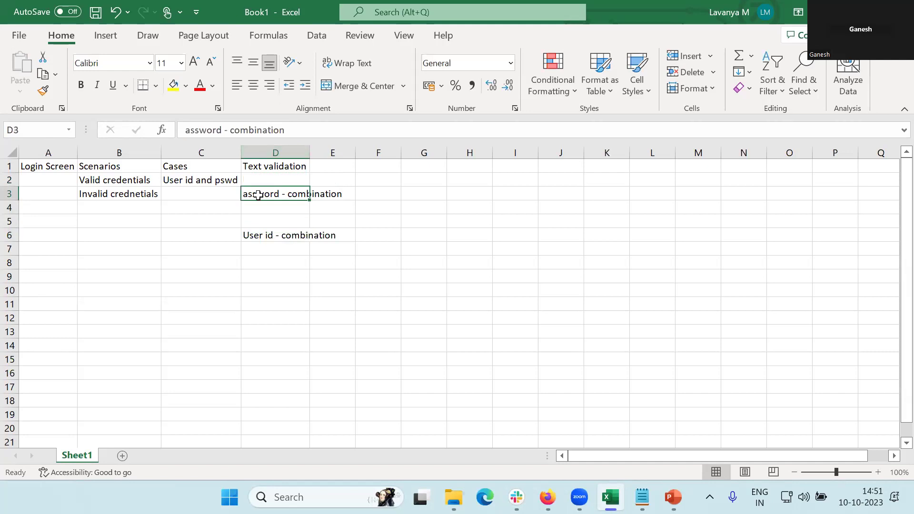
key("ctrl+x")
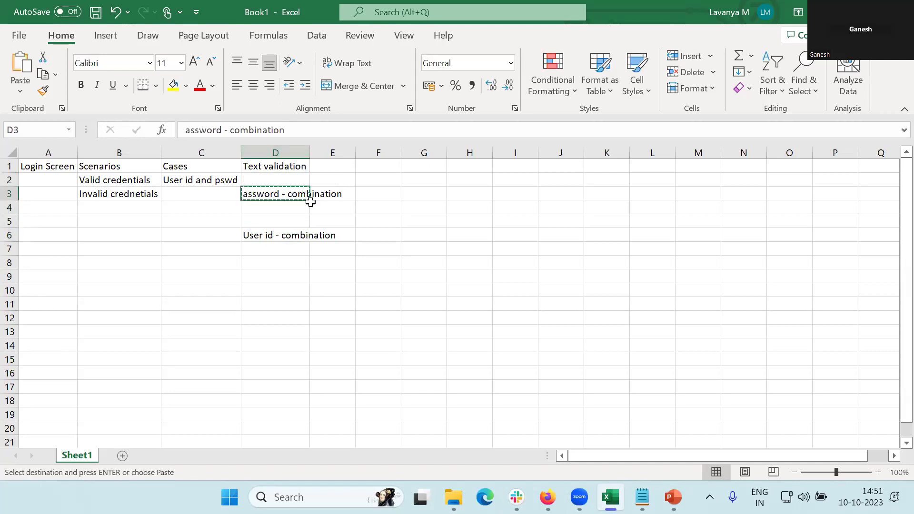
left_click(367, 234)
key("ctrl+v")
Correct F6 to 'Password - combination' and autofit columns D and F
left_click(181, 127)
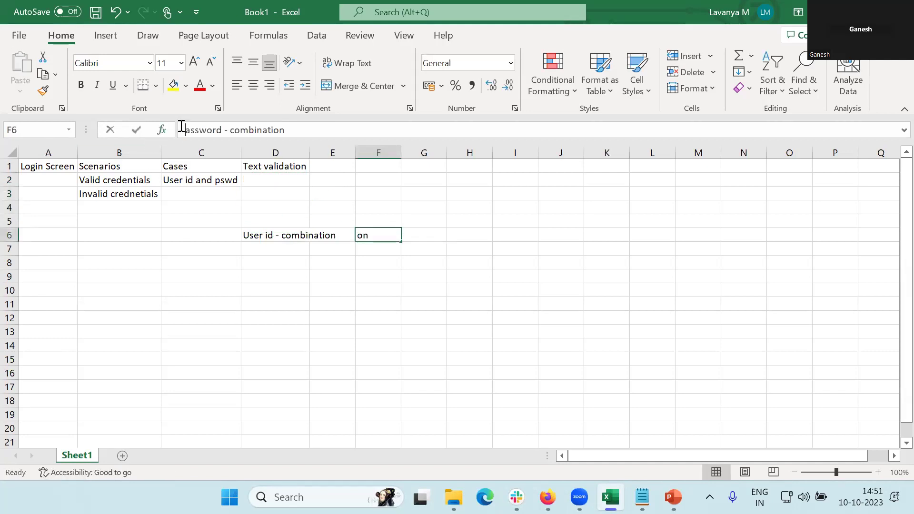
type("P")
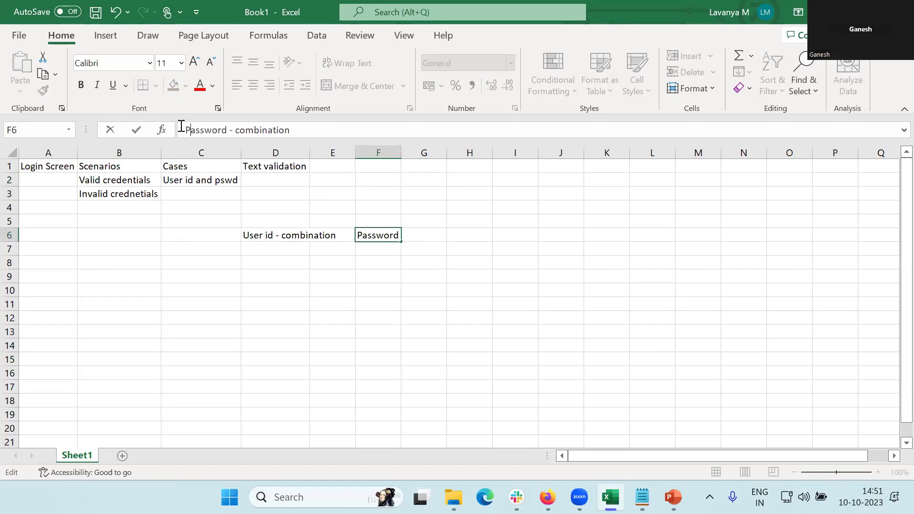
key("Return")
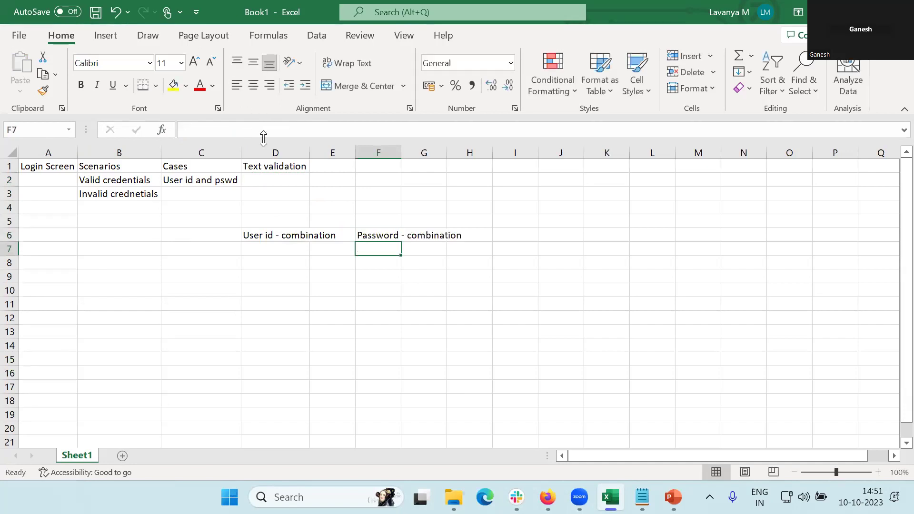
double_click(313, 153)
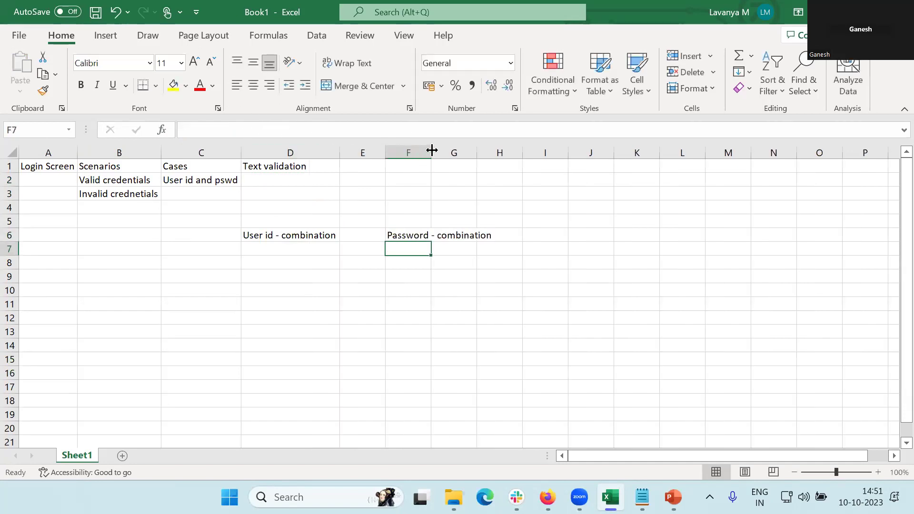
double_click(432, 153)
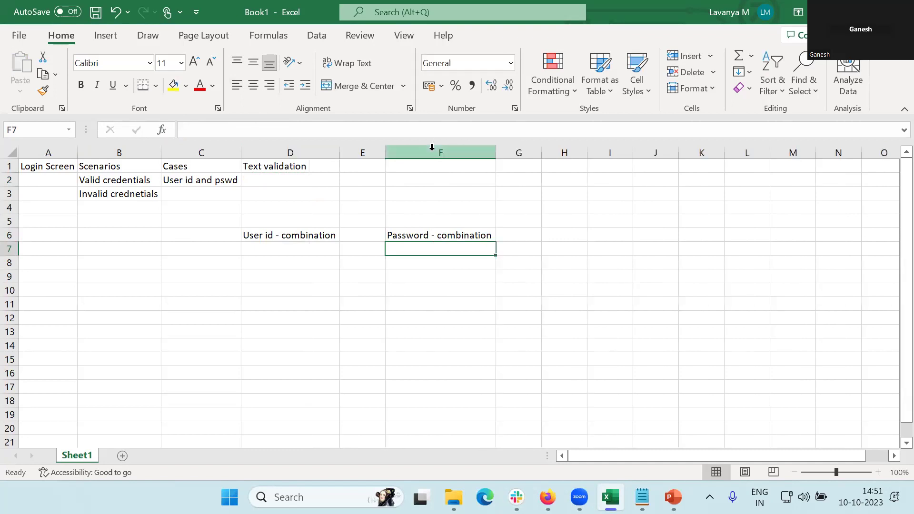
left_click(298, 248)
left_click(408, 239)
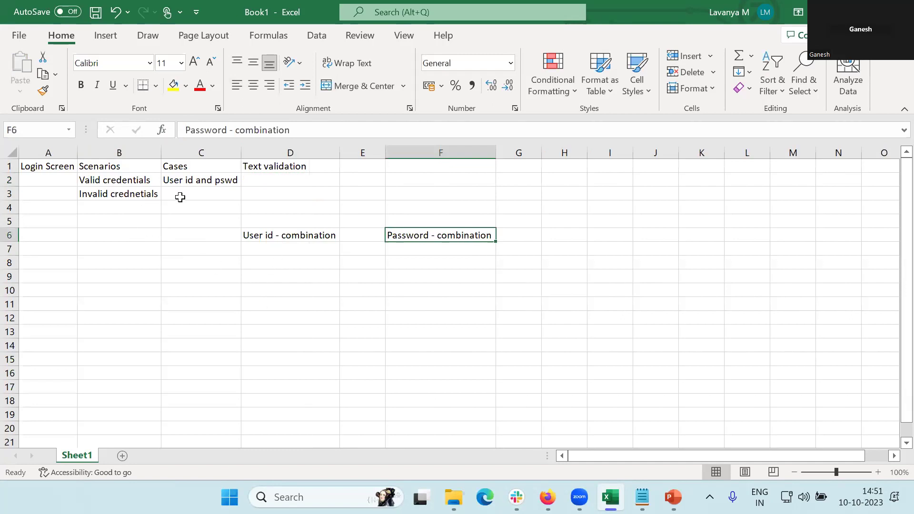
Enter the cases 'User id' in C3 and 'Incorrect pswd' in C4
left_click(181, 196)
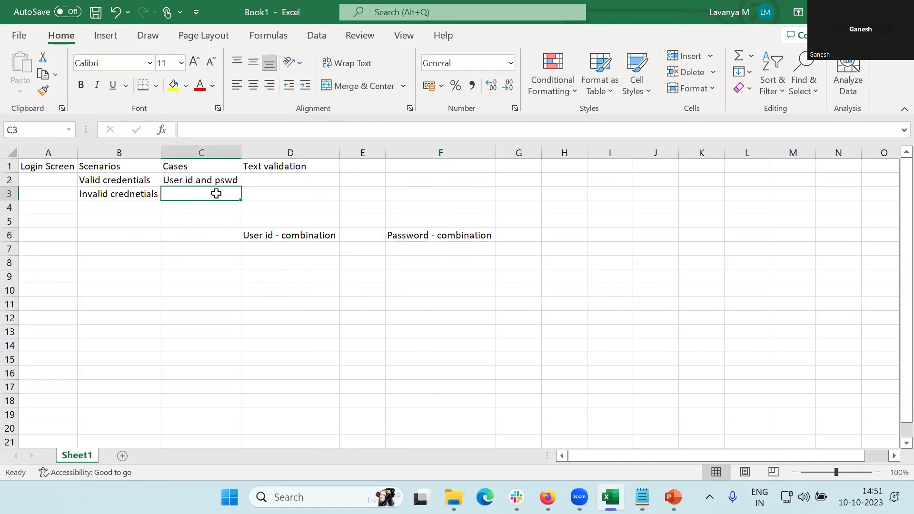
type("User id")
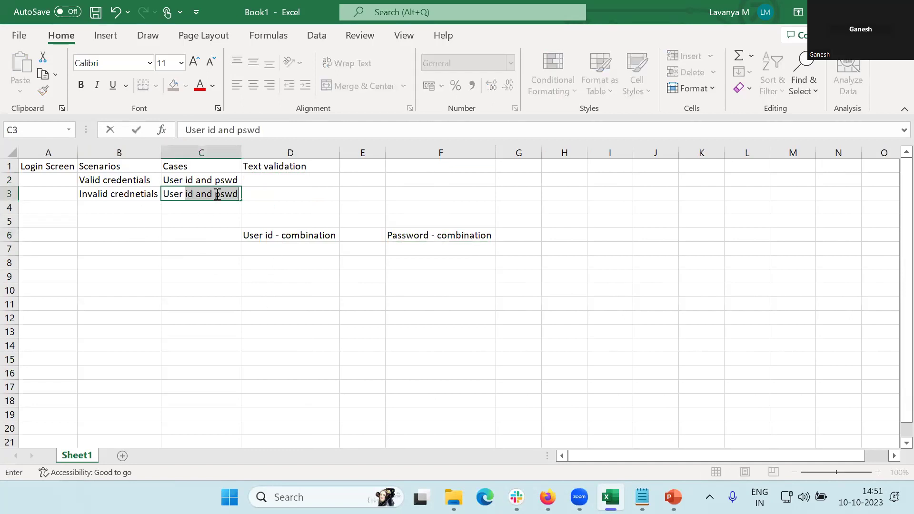
key("Delete")
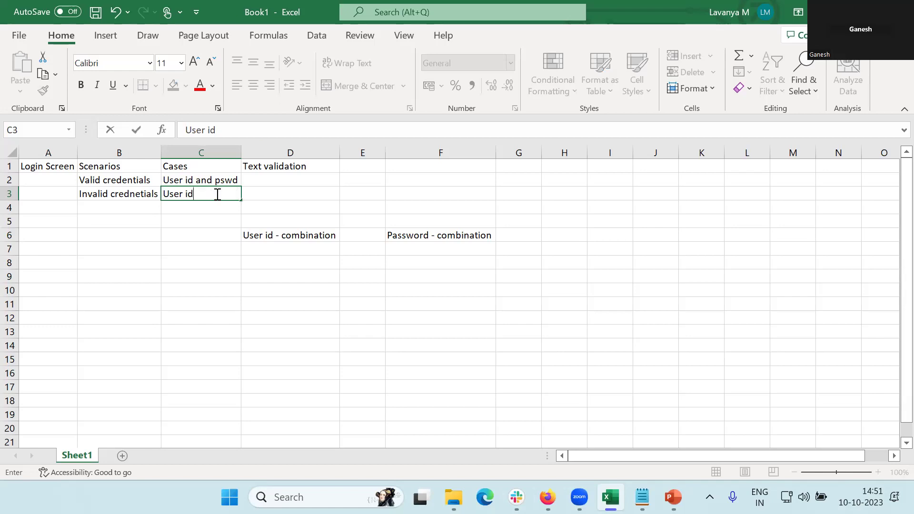
type(",")
key("BackSpace")
key("Return")
type("Incorre")
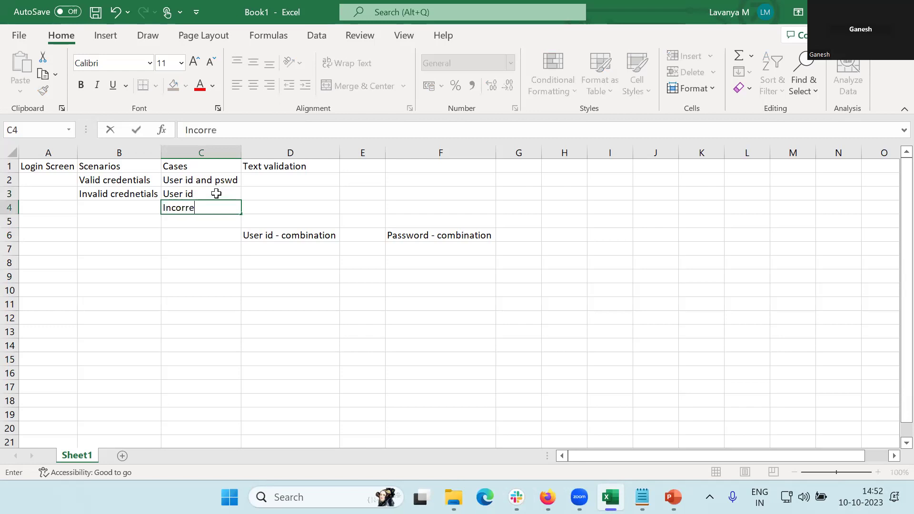
type("ct pswd")
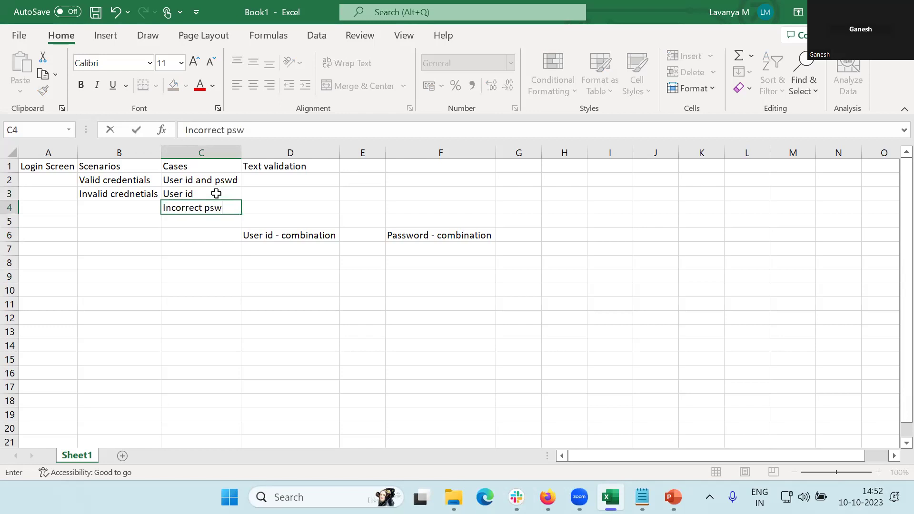
key("Return")
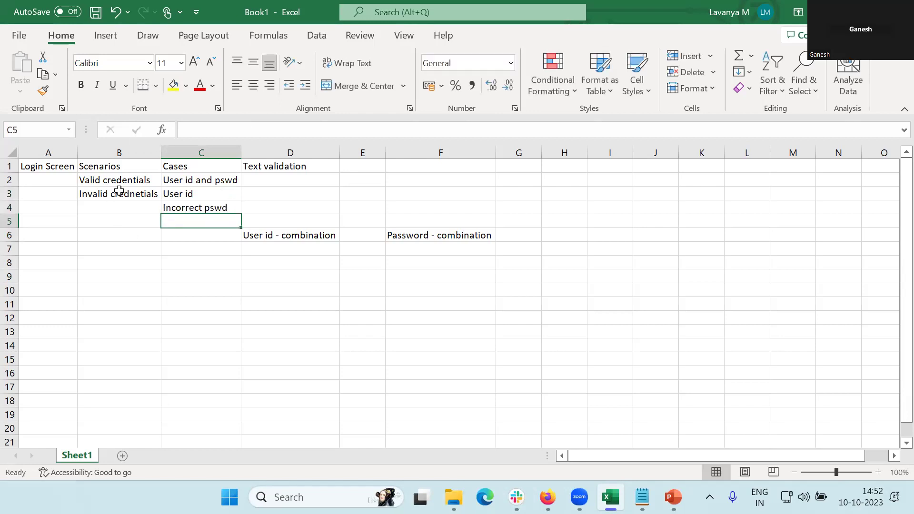
Begin the scenario 'Forgot user id / pswd' in B4
left_click(119, 226)
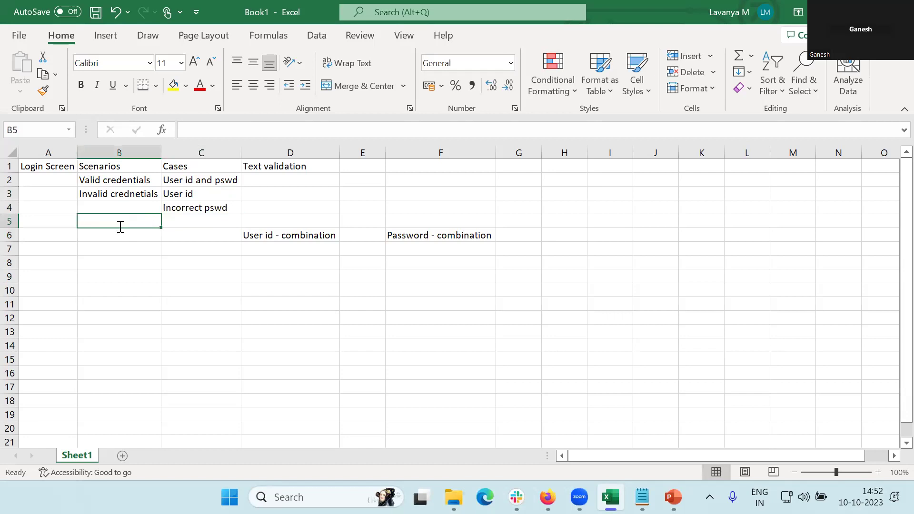
type("N")
key("BackSpace")
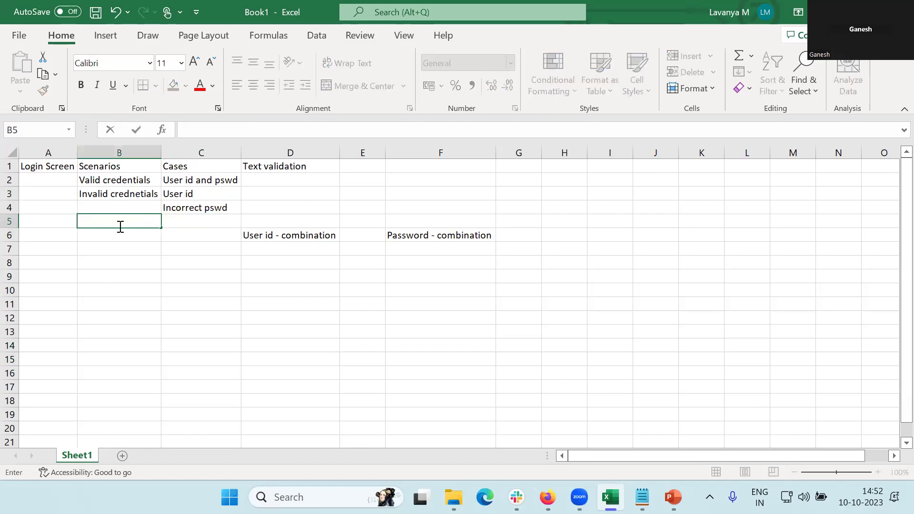
key("Up")
type("Forgot user id / pswd")
Commit 'Forgot user id / pswd' in B4, autofit column B, and move to A11
key("Return")
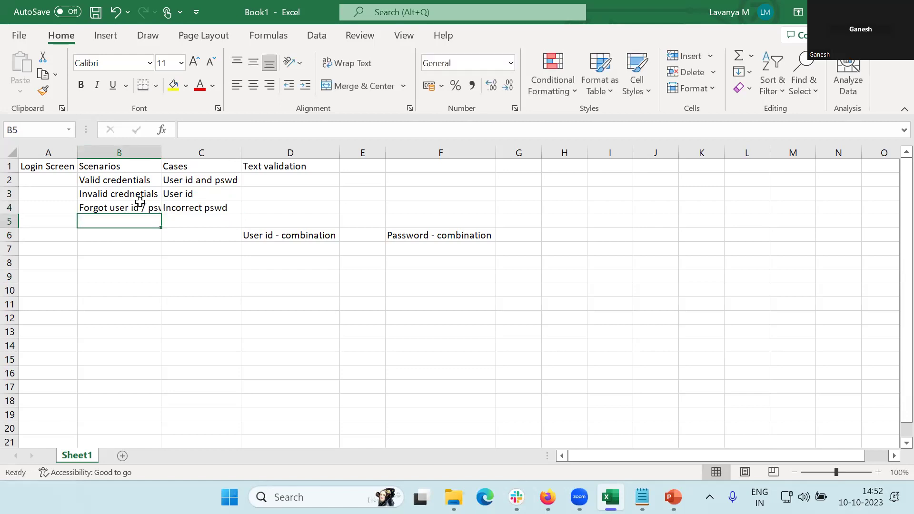
double_click(158, 152)
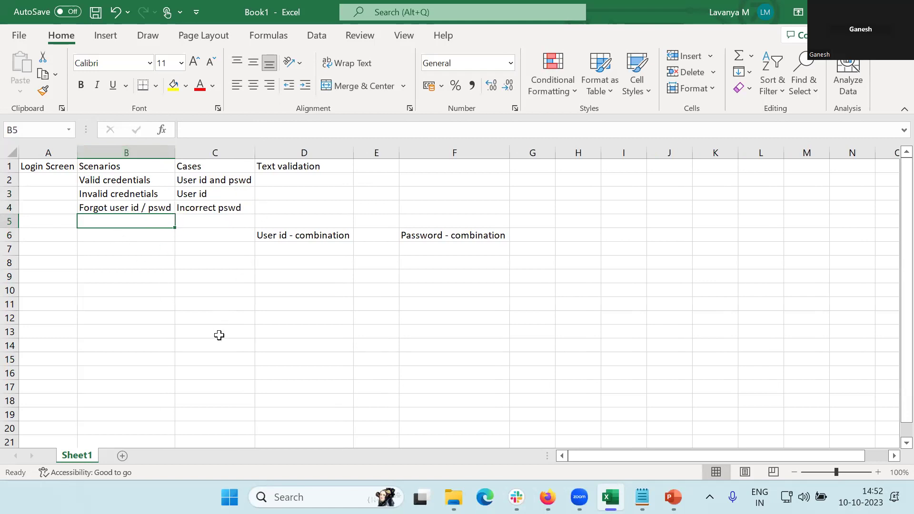
left_click(303, 251)
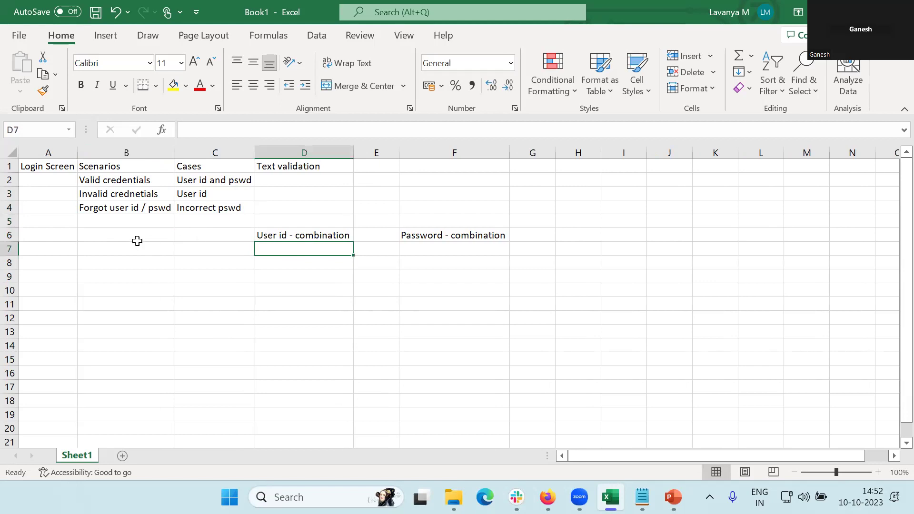
key("Left")
key("Up")
key("Left")
key("Left")
key("Down")
key("Down")
key("Down")
key("Down")
key("Down")
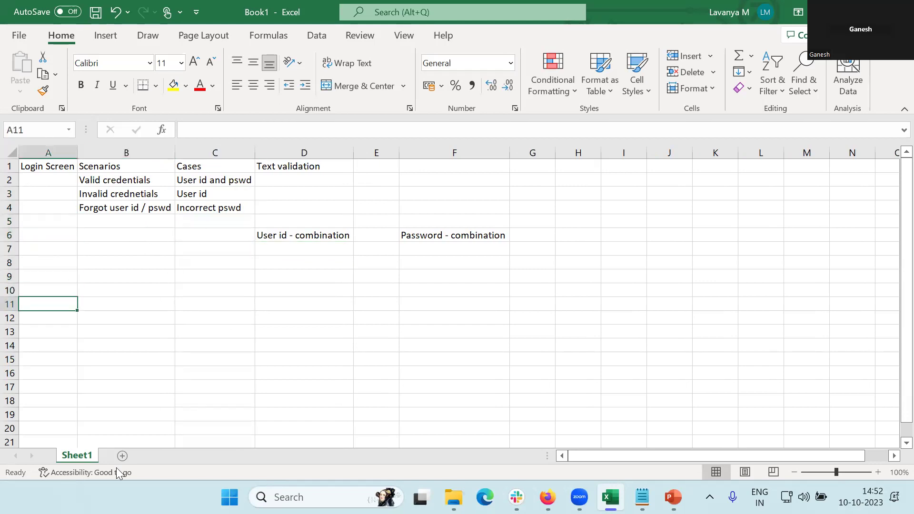
Add the label 'User ID' in A11 with the rule 'Alpha numberic' in B11
type("User ID")
key("Tab")
type("Ap")
key("BackSpace")
type("lpha number")
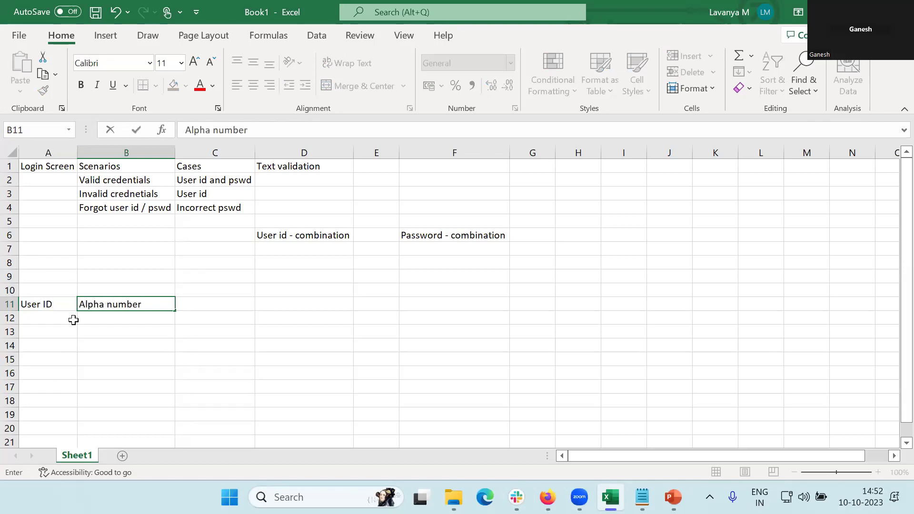
type("ic")
key("Return")
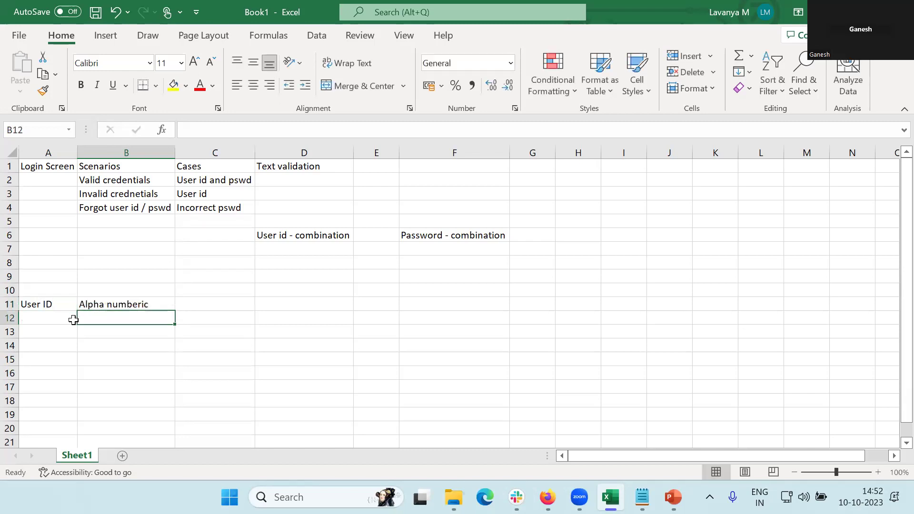
Add the rule 'minimum 6 characters' in B12 and a 'Pswrd' label in A13
type("Spl")
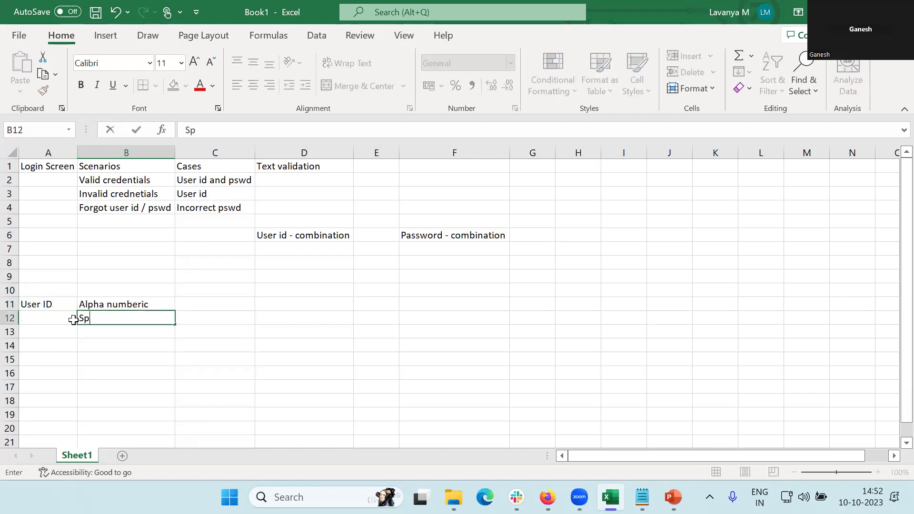
key("BackSpace")
key("BackSpace")
key("BackSpace")
type("min")
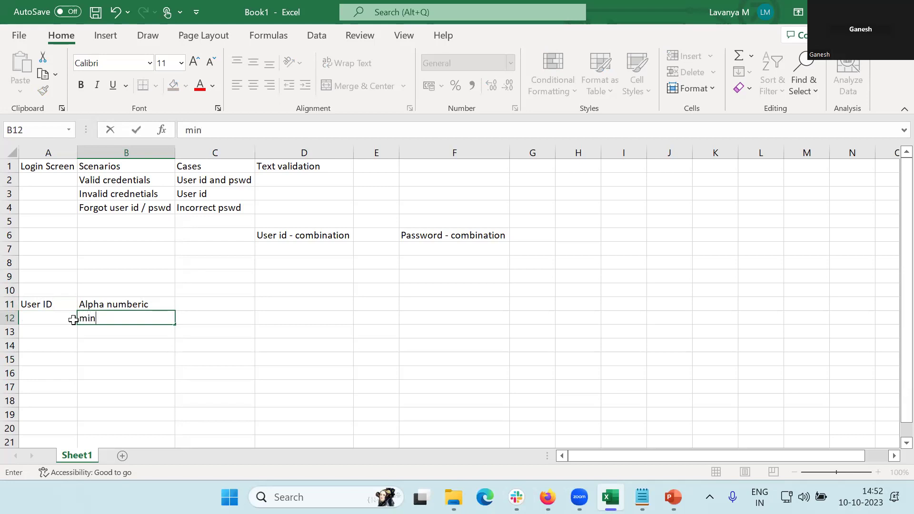
type("imum 6 characters")
key("Return")
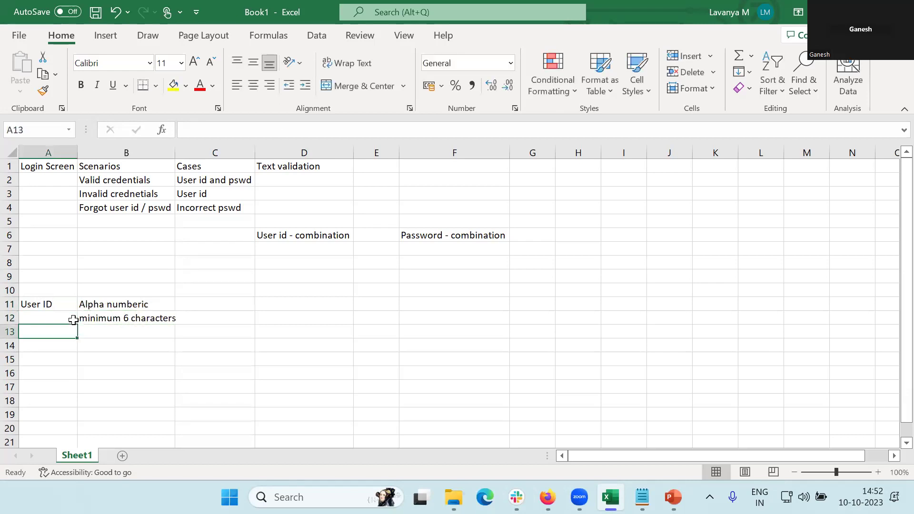
type("Pswrd")
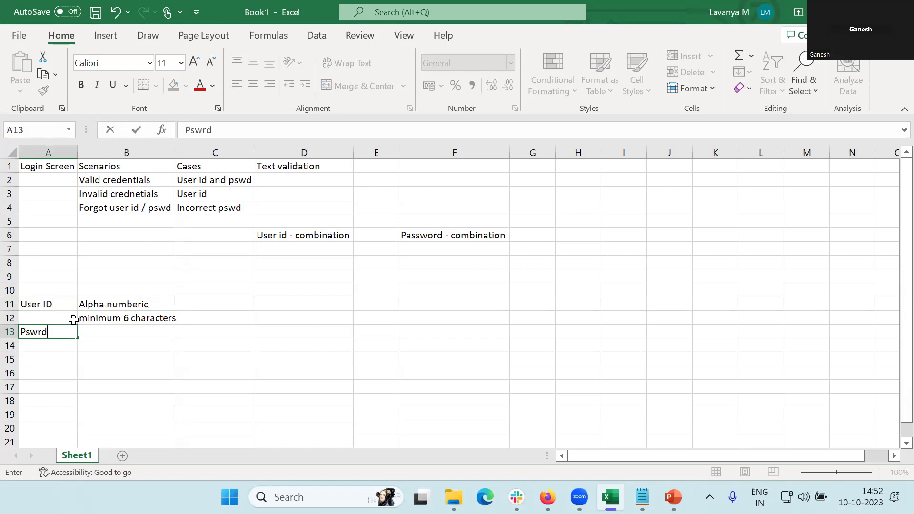
key("Tab")
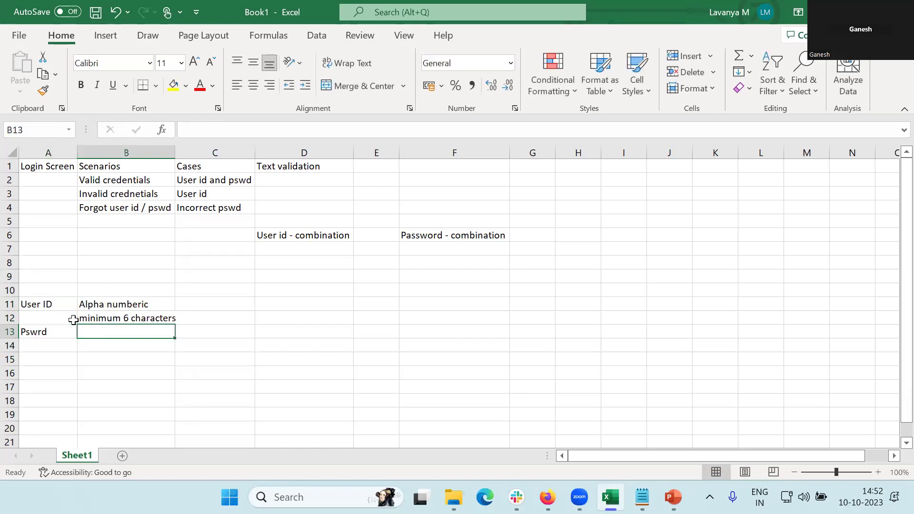
Copy 'minimum 6 characters' into B13 and add 'Alpha numberic' in B14
key("Up")
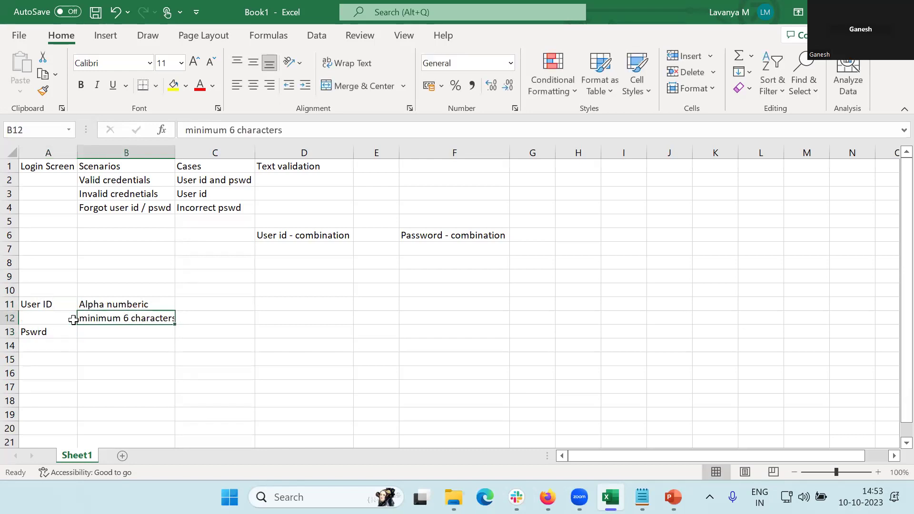
key("ctrl+c")
key("Down")
key("ctrl+v")
key("Down")
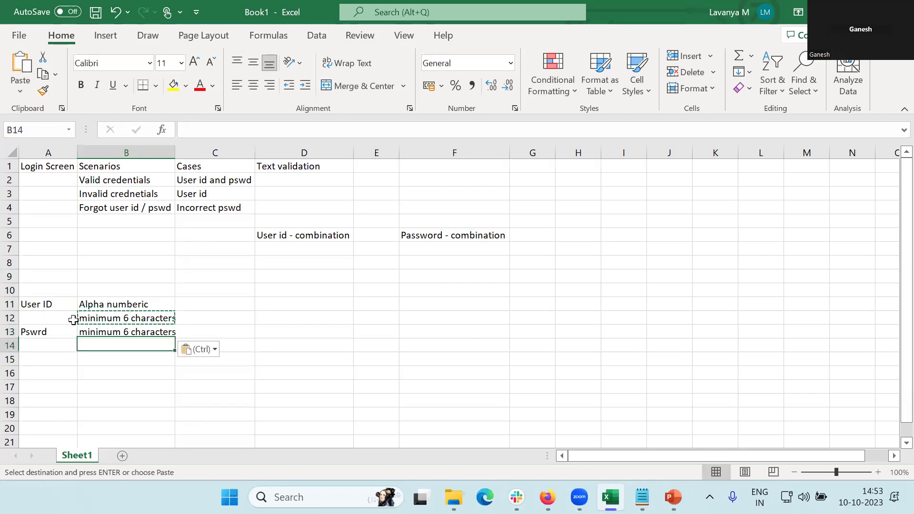
type("Al")
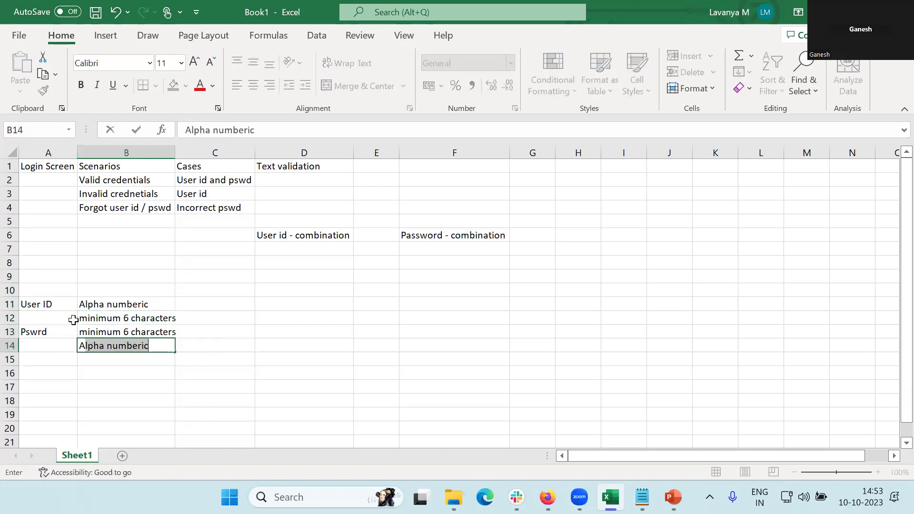
type("pha numb")
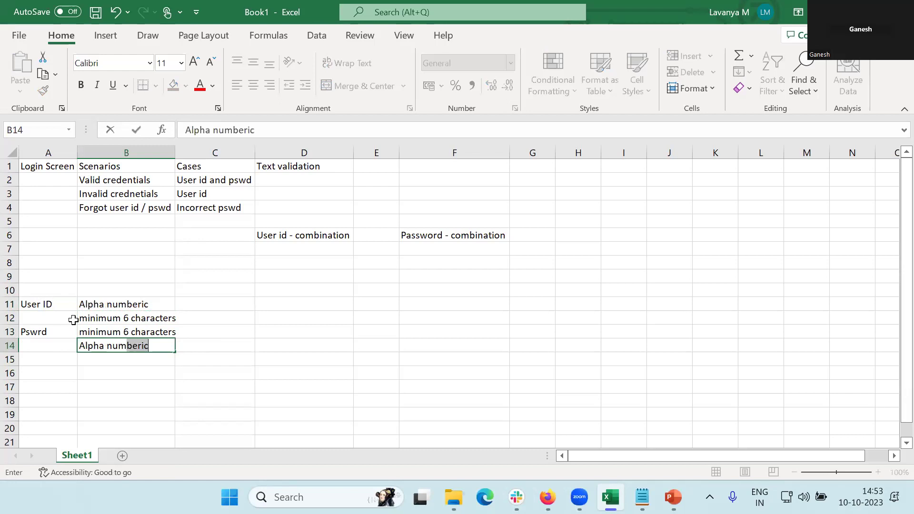
type("eric")
key("Return")
Add the password rules 'One Caps', 'One Spl character' and 'Last 3 pswrds' in B15:B17
type("One")
key("BackSpace")
type("e ")
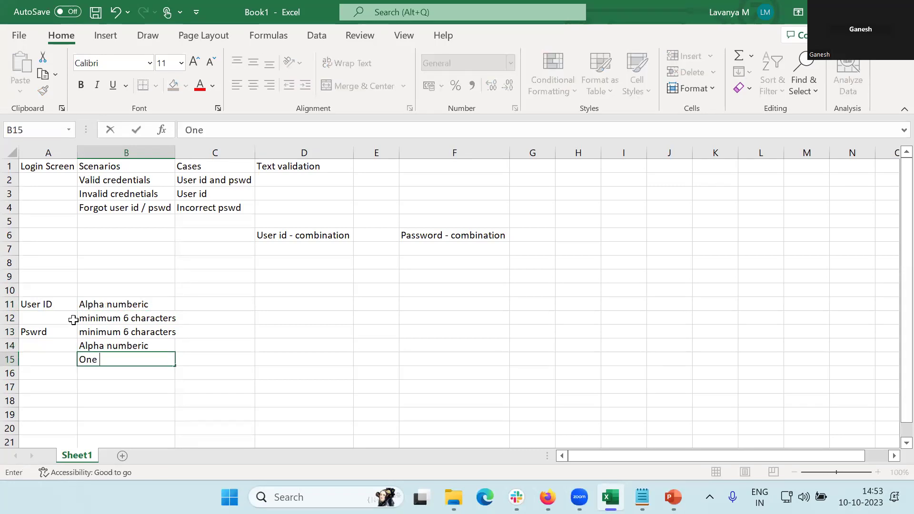
type("Caps")
key("Return")
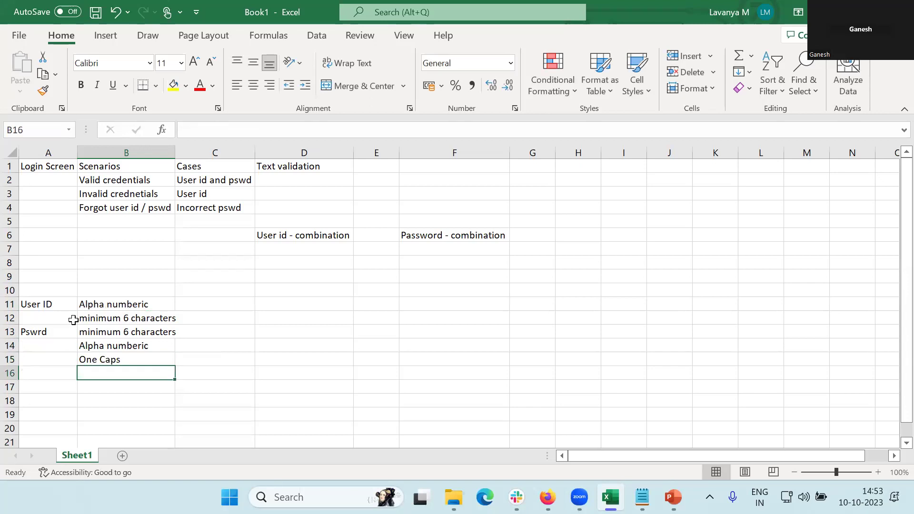
type("One Spl character")
key("Return")
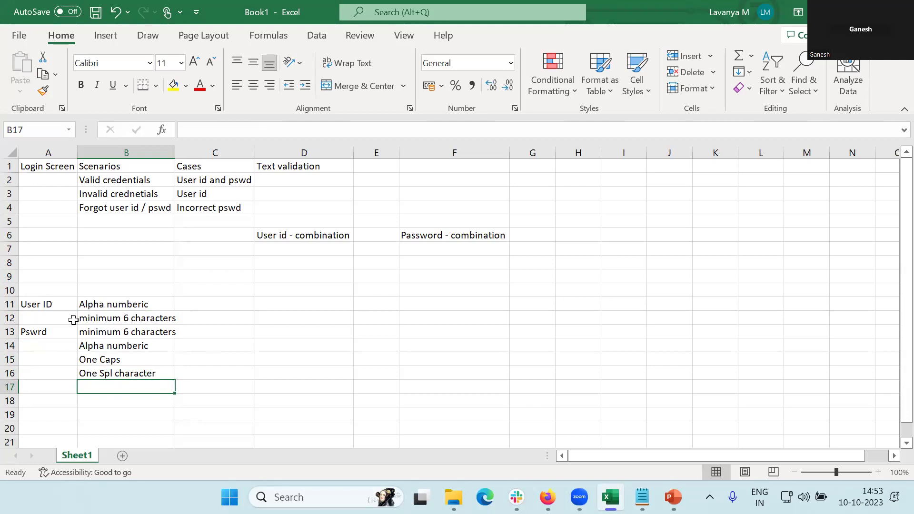
type("Las")
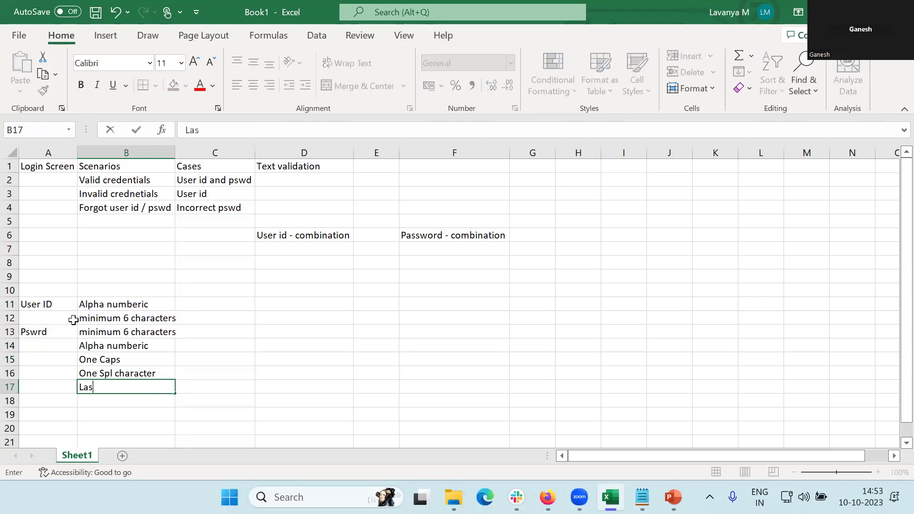
type("t 3 pswrds")
key("Return")
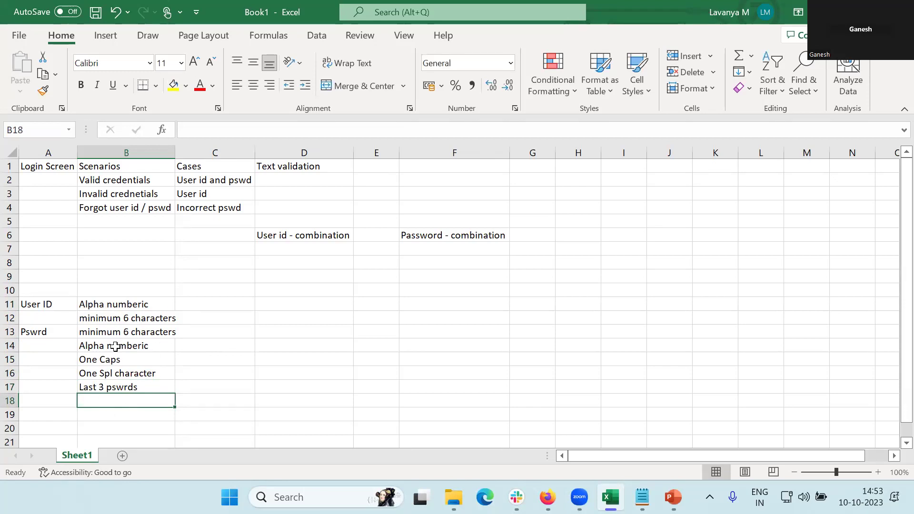
left_click_drag(119, 305, 135, 387)
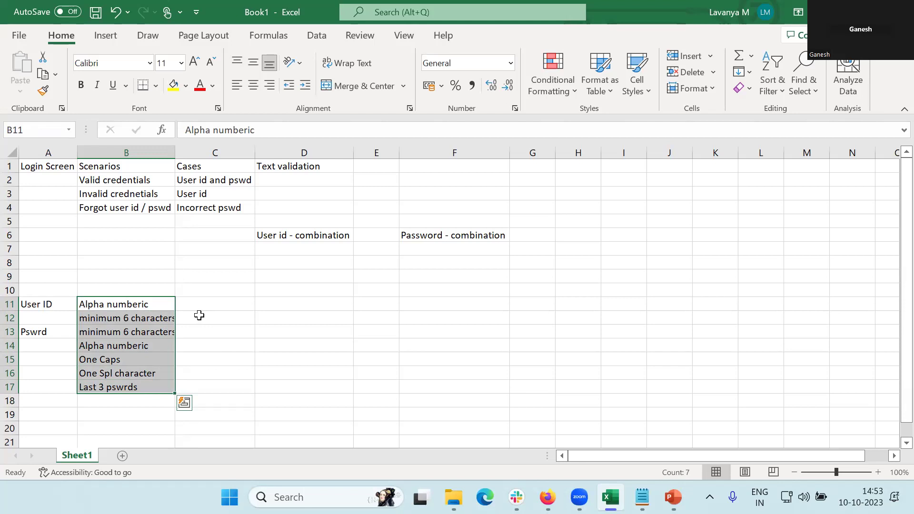
left_click(225, 308)
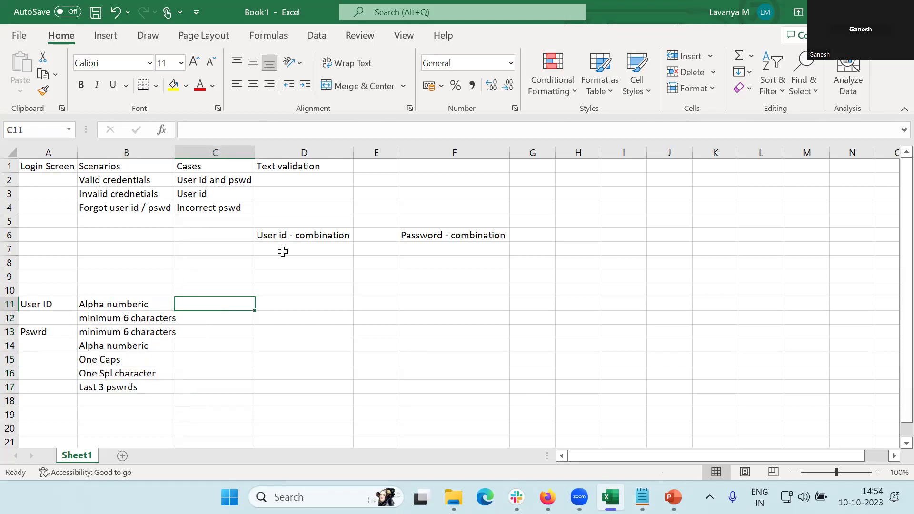
left_click(283, 252)
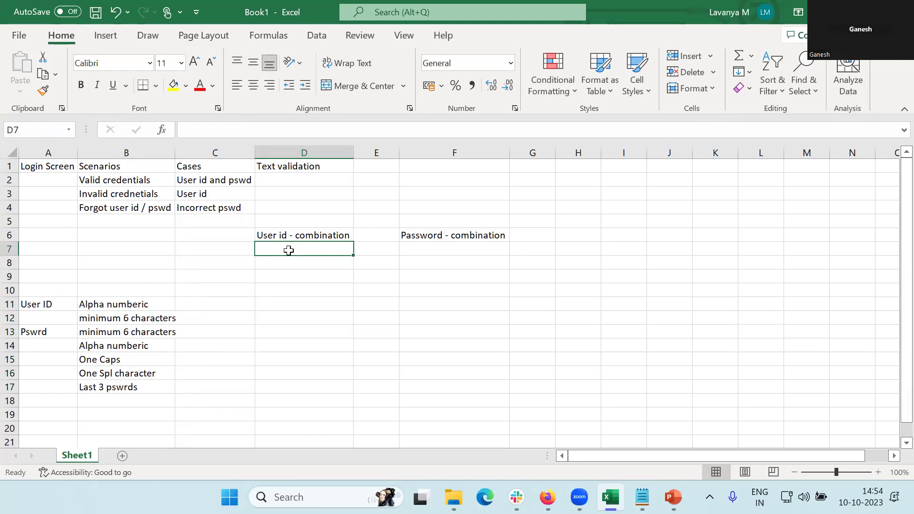
left_click(230, 266)
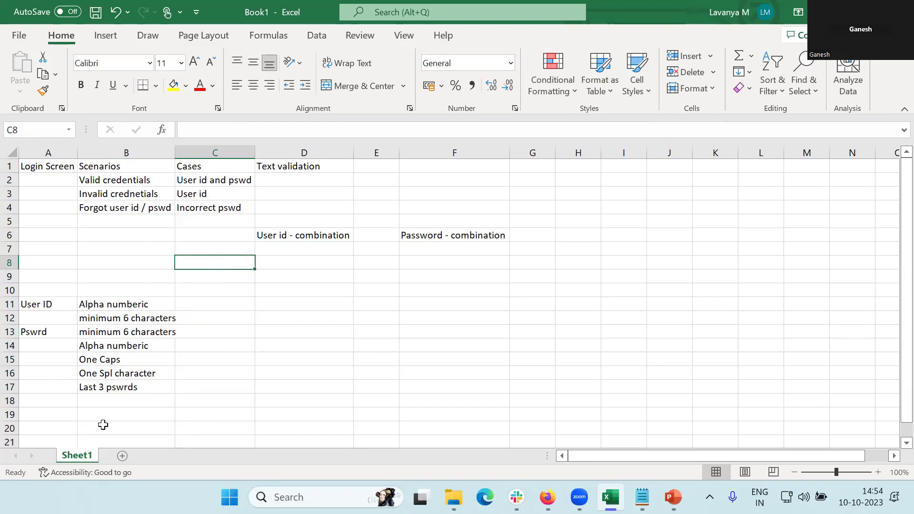
Add the heading 'Testing Techniques' in B21 with the label 'Blackbox Testing' in A21
left_click(101, 409)
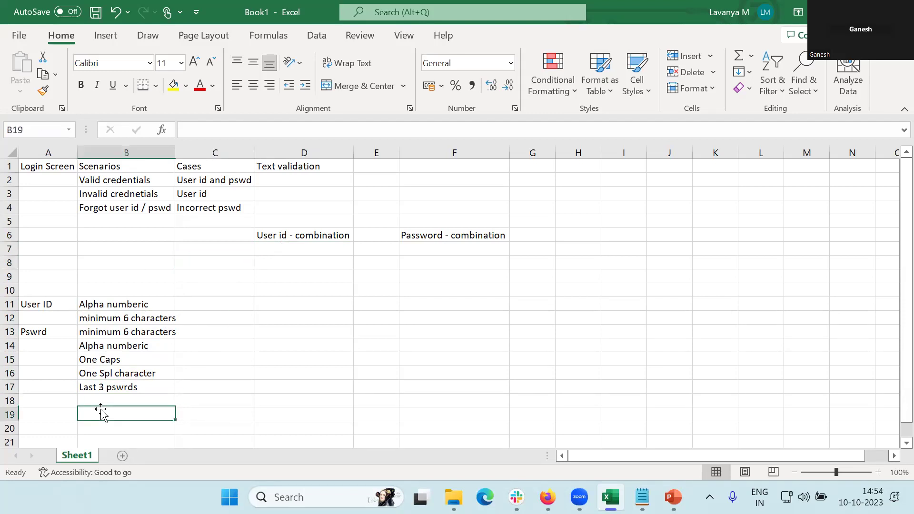
key("Down")
key("Down")
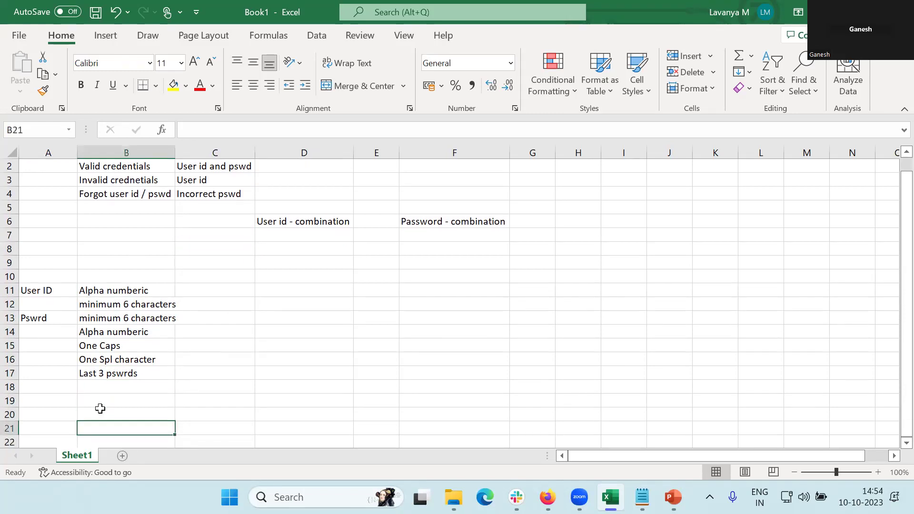
type("Testing Techniques")
key("Return")
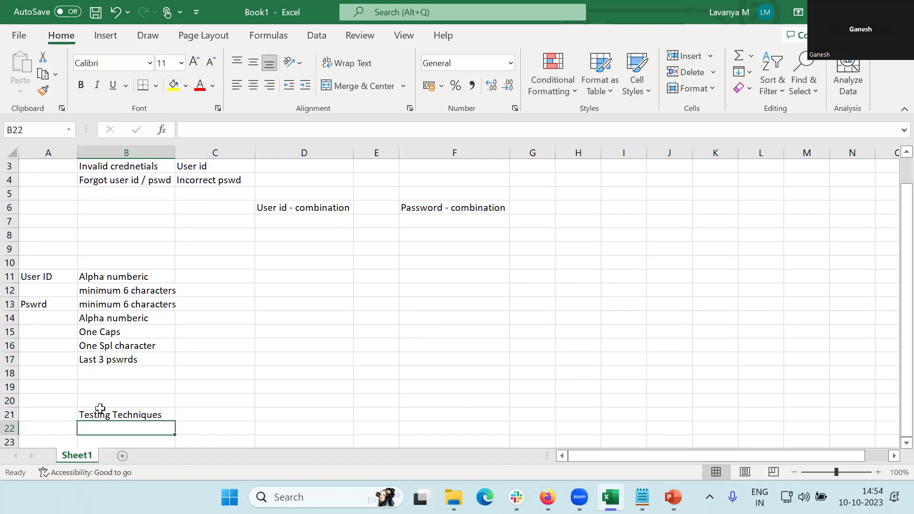
left_click(100, 408)
key("Left")
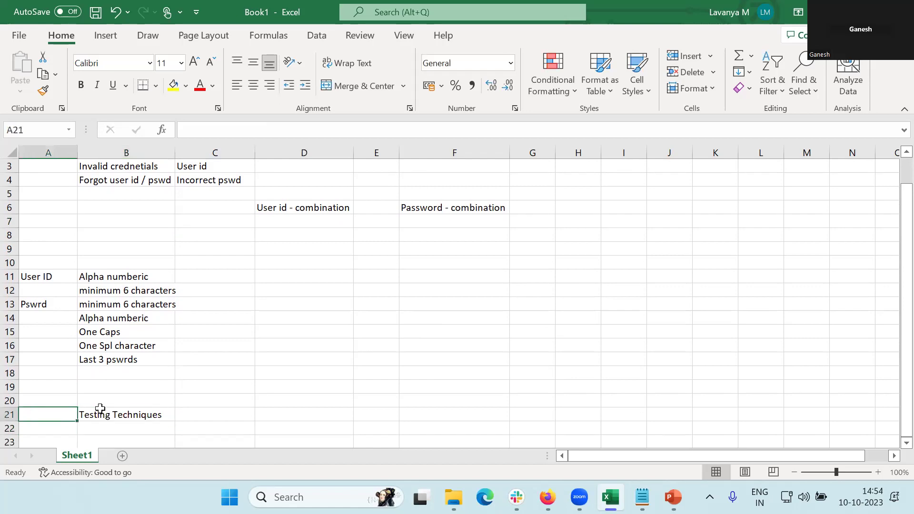
type("Blackbox Testing")
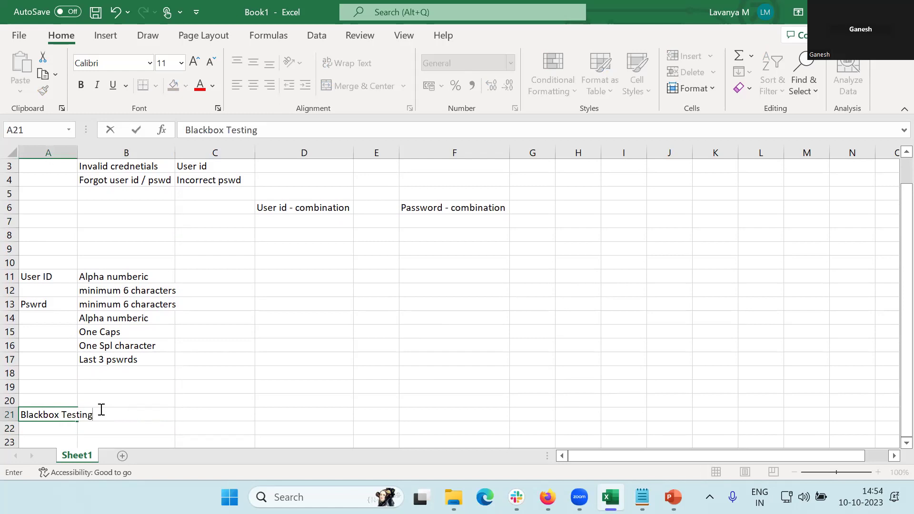
key("Return")
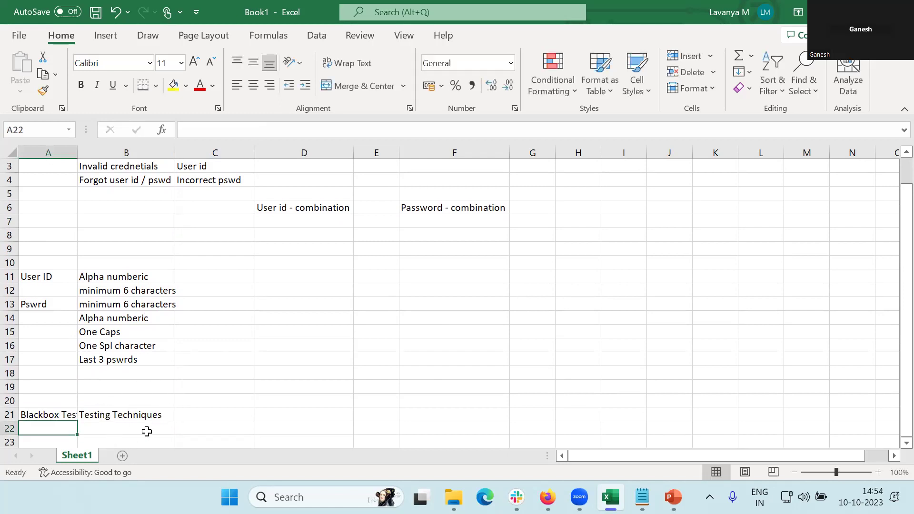
List 'Boundary value anlaysis', 'Equivalance partinoning' and 'Error guess' in B22:B24
left_click(157, 428)
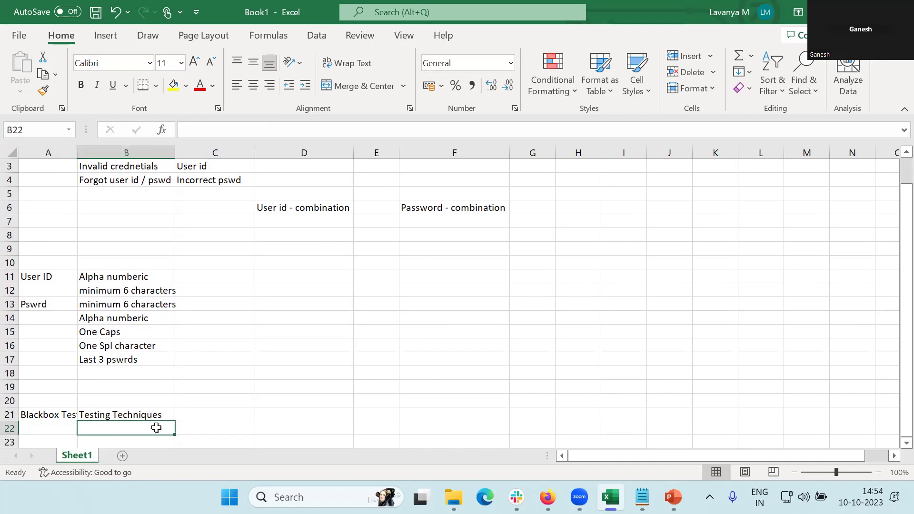
key("Return")
key("Up")
type("Boundary")
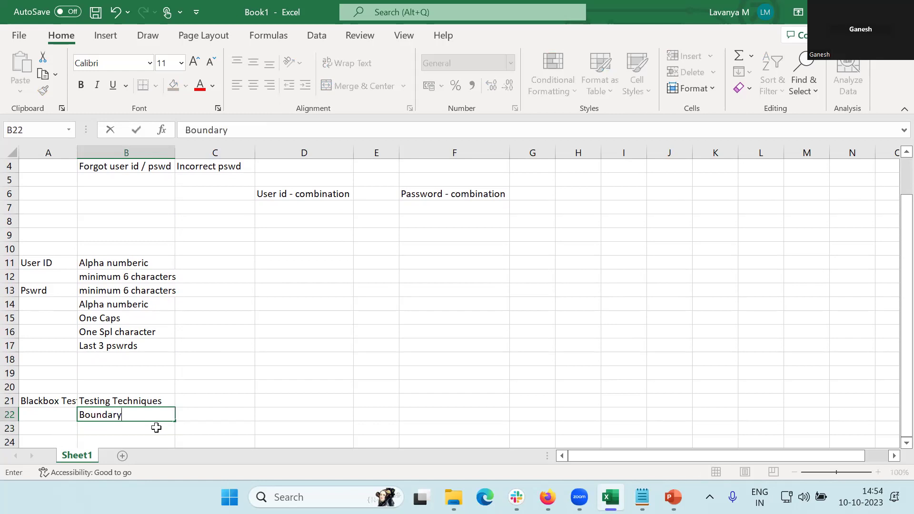
type(" value anlaysis")
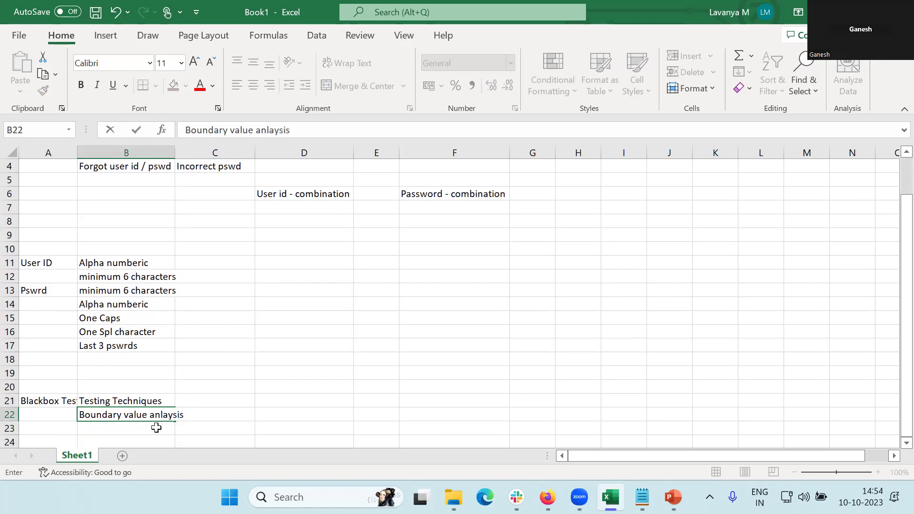
key("Return")
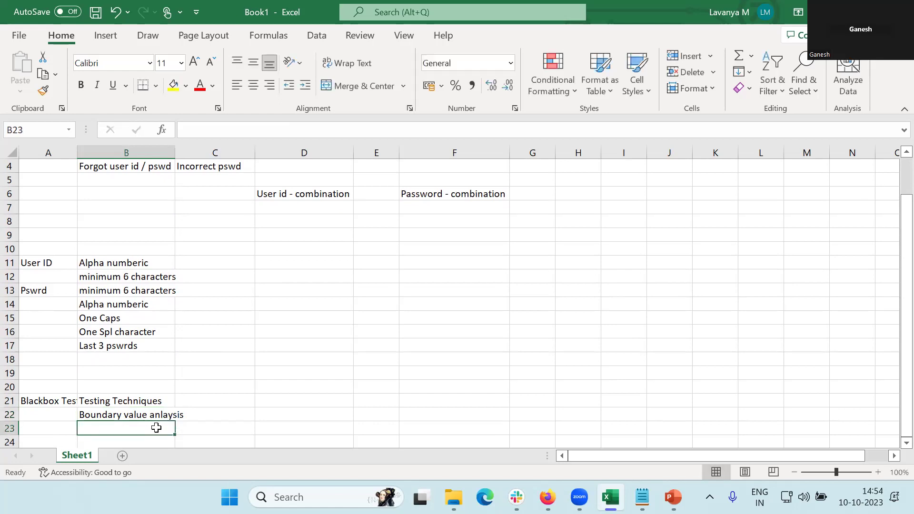
type("Eq")
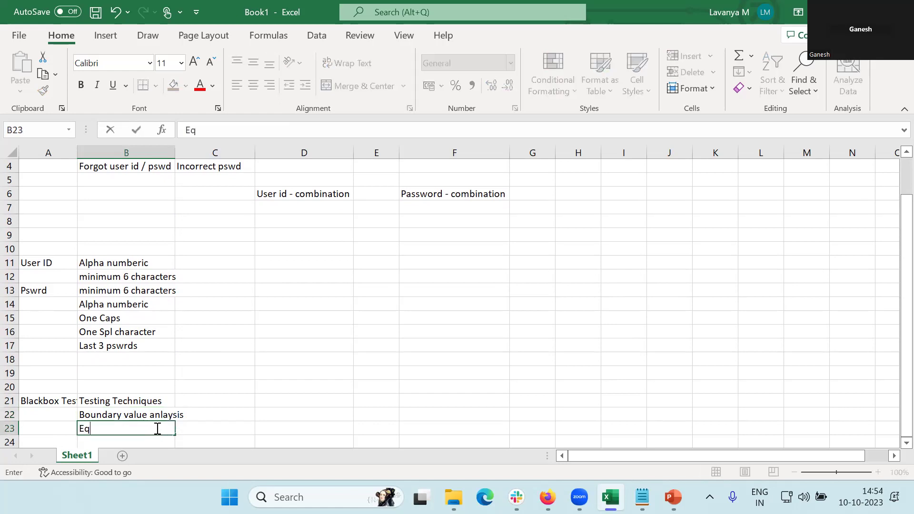
type("uivalance p")
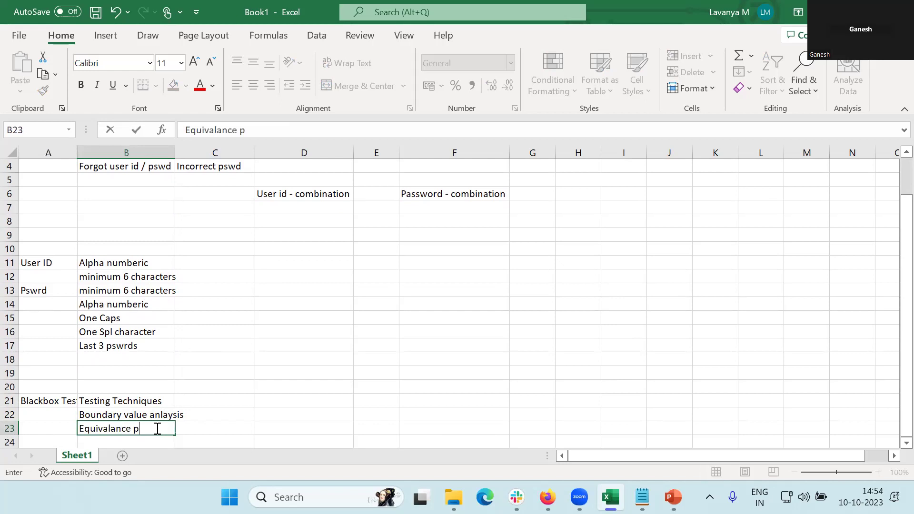
type("artinoning")
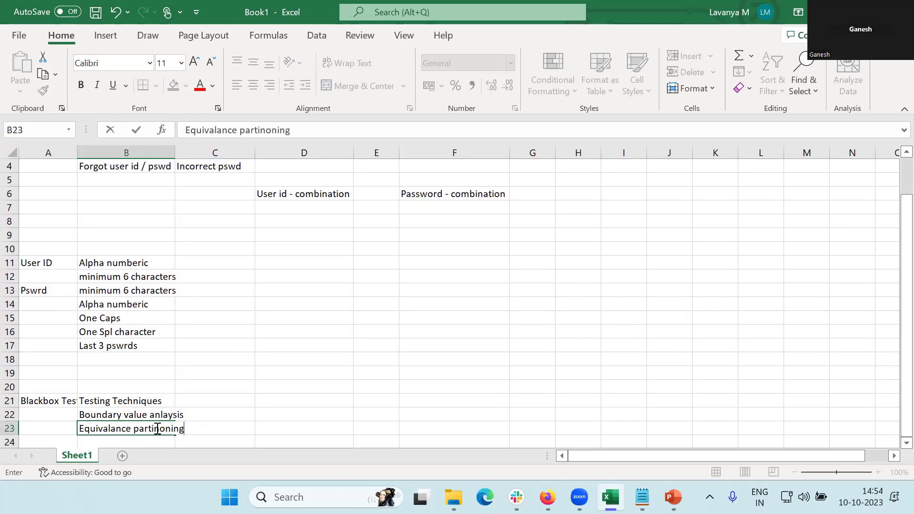
key("Return")
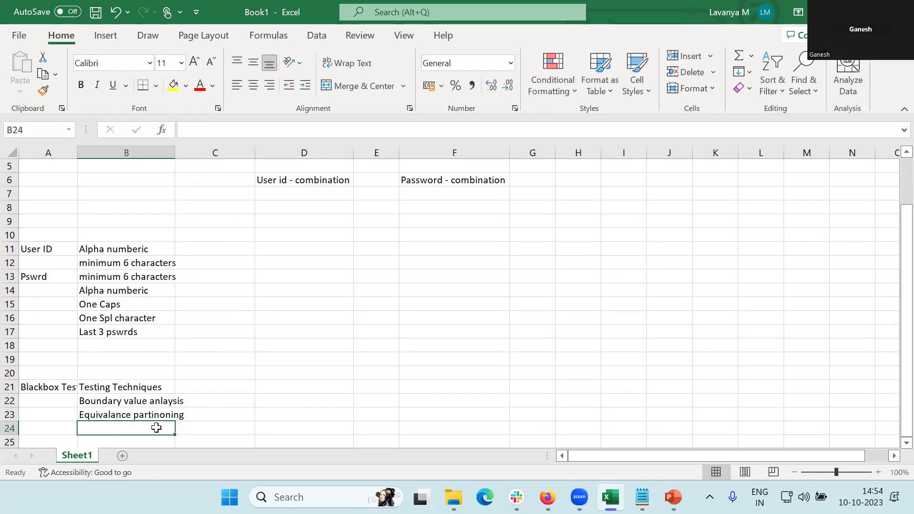
type("Error")
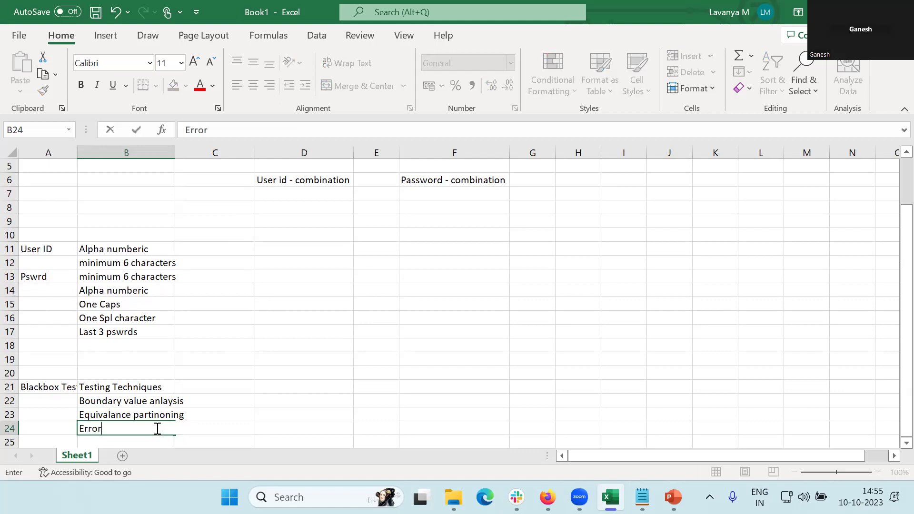
type(" guess")
key("Return")
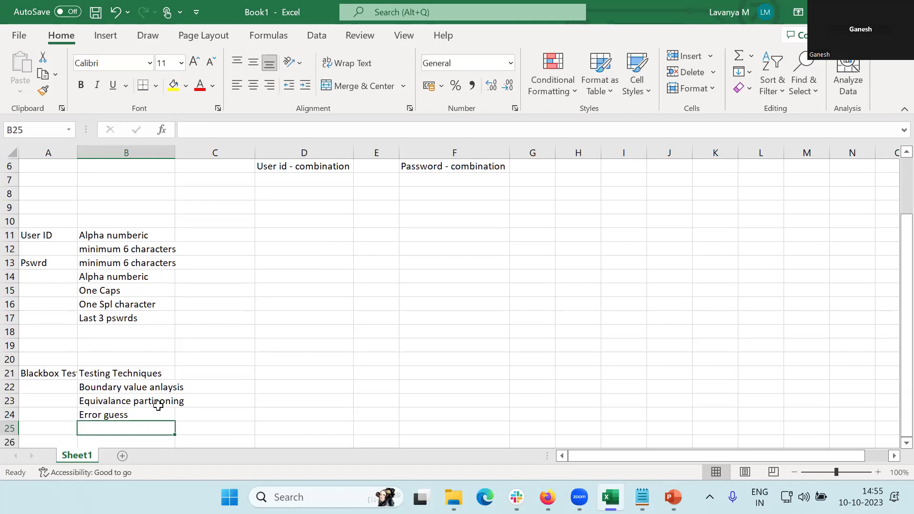
left_click(173, 387)
left_click(170, 396)
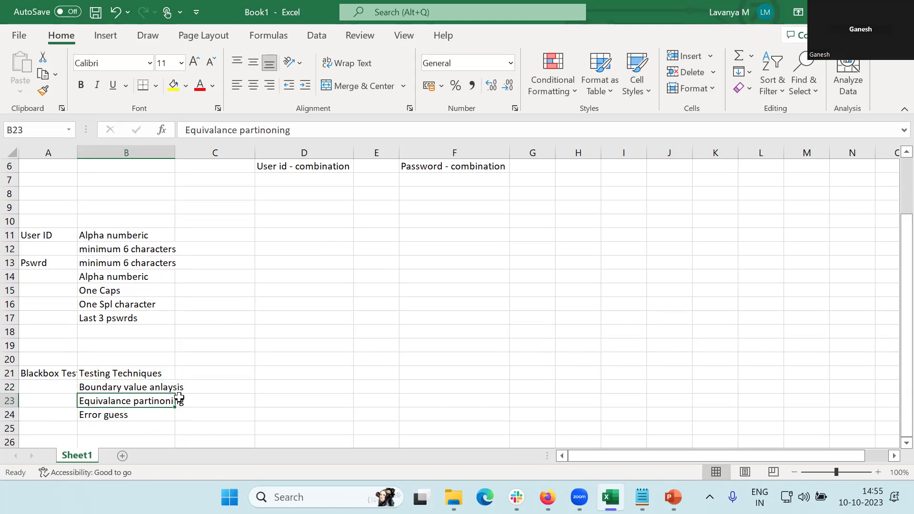
AutoFit column B and enter 6-20 in C12, which Excel turns into the date Jun-20
double_click(175, 155)
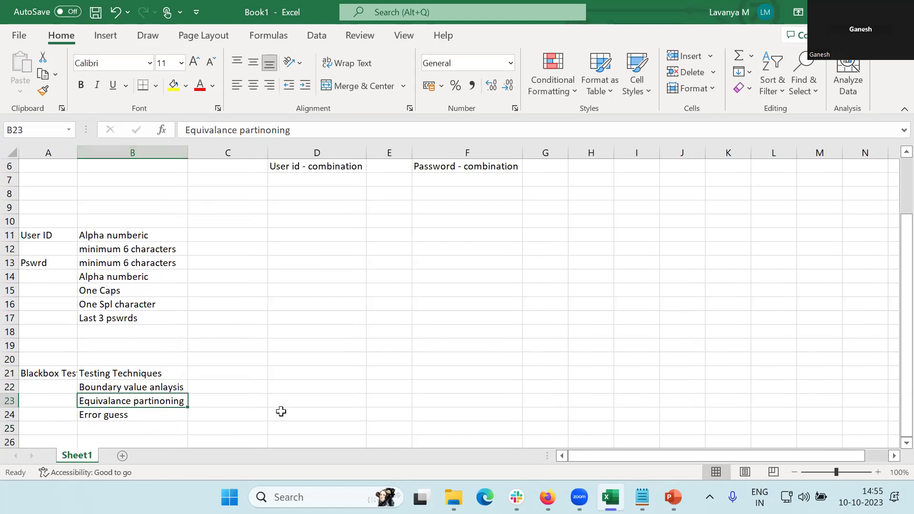
left_click(226, 385)
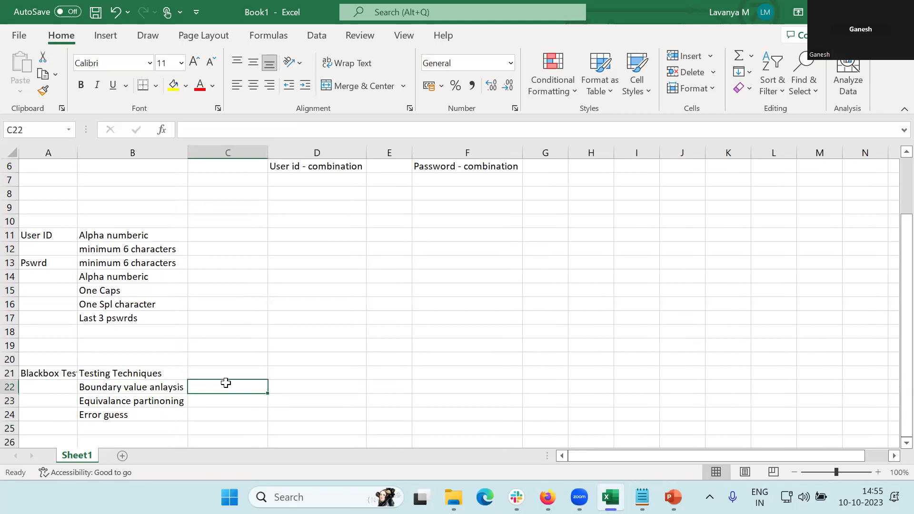
double_click(219, 248)
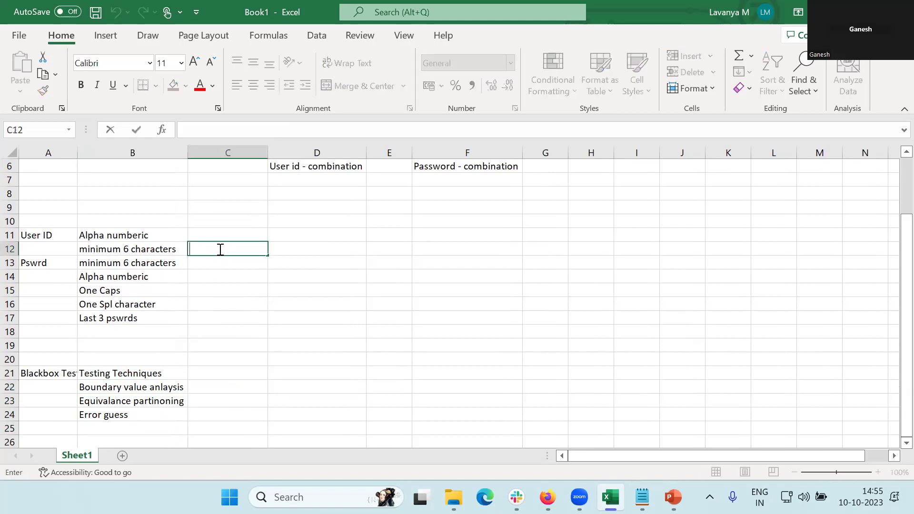
type("6-20")
key("Return")
Change C12's number format to General so it shows 43983
left_click(242, 250)
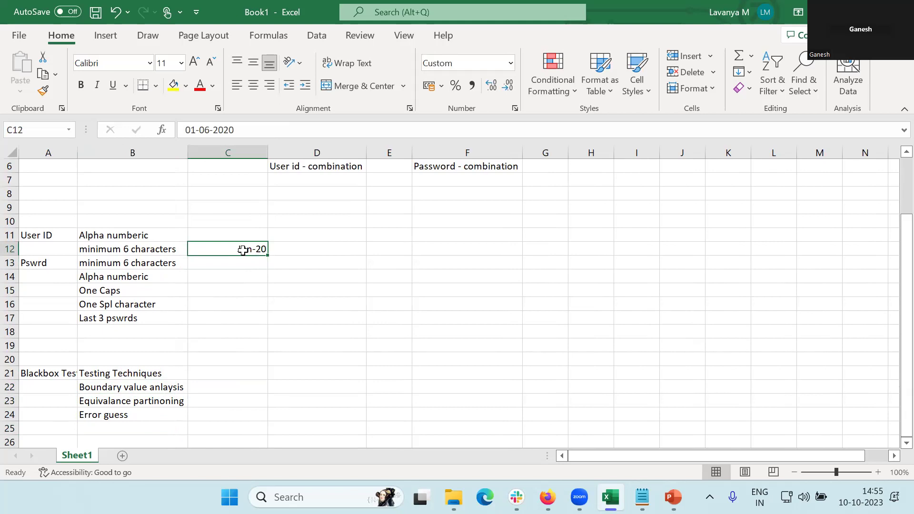
right_click(243, 251)
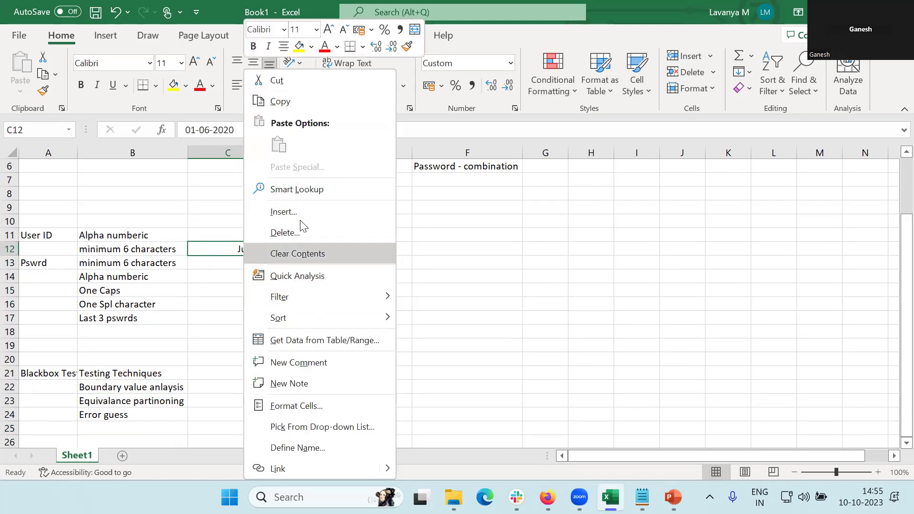
left_click(297, 406)
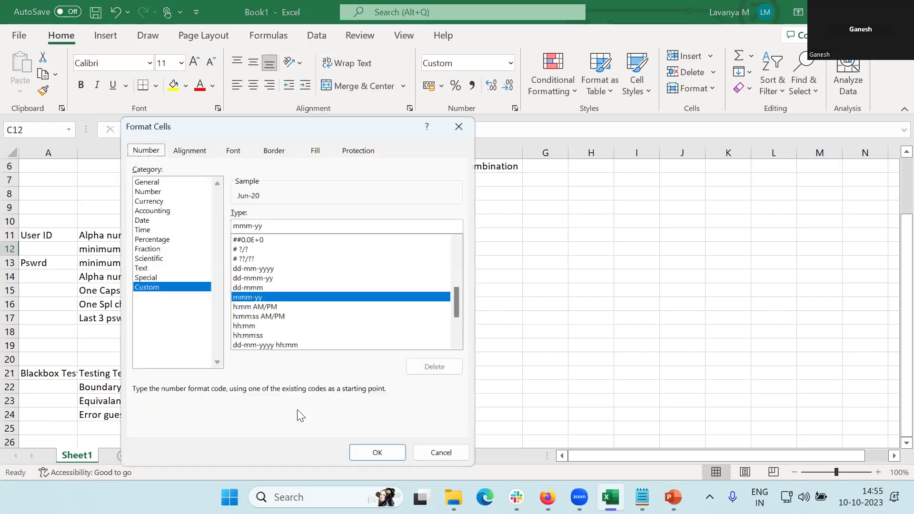
left_click(169, 177)
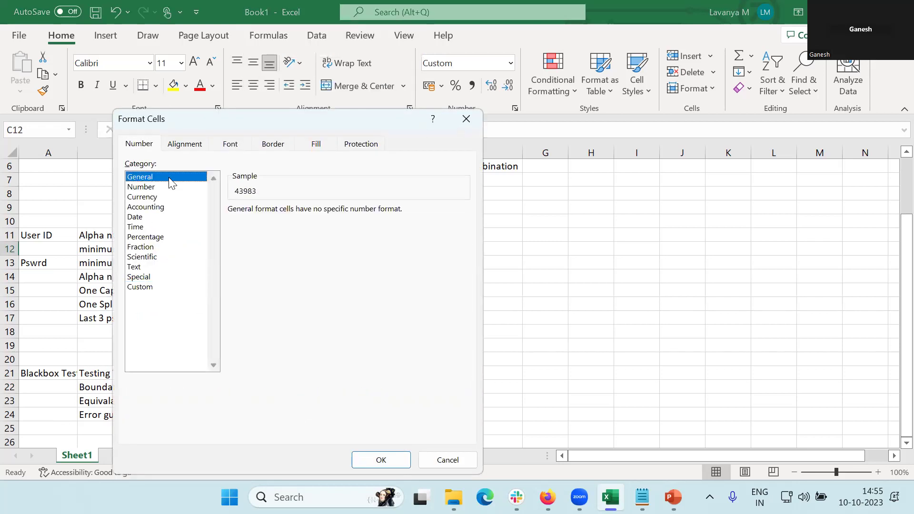
left_click(386, 460)
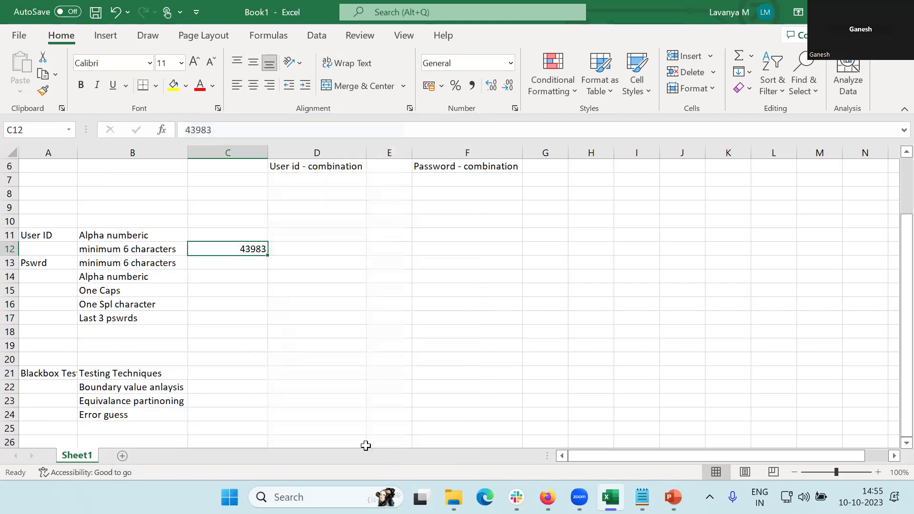
Reformat C12 as Number with 0 decimal places
right_click(239, 248)
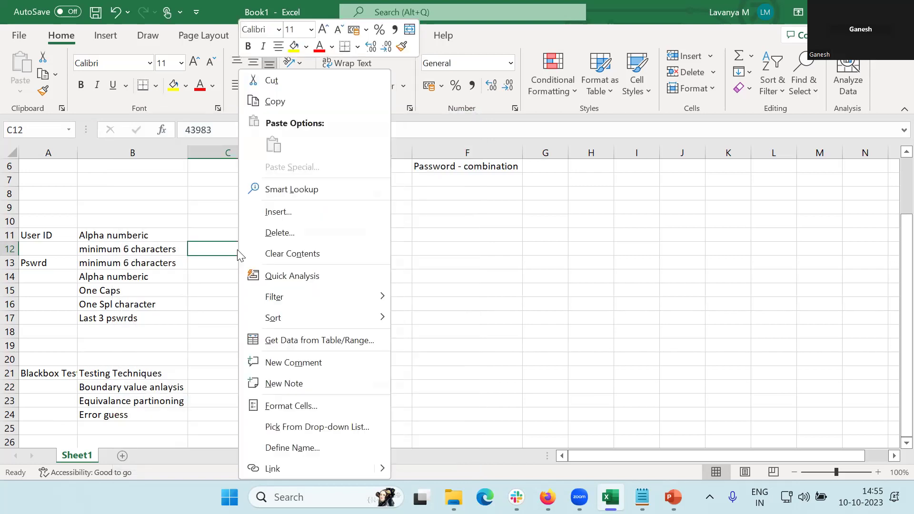
left_click(301, 403)
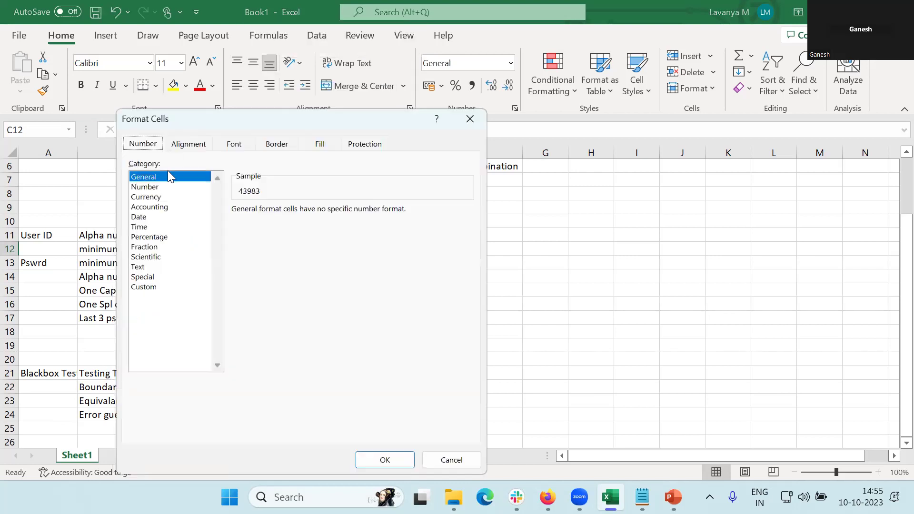
left_click(167, 187)
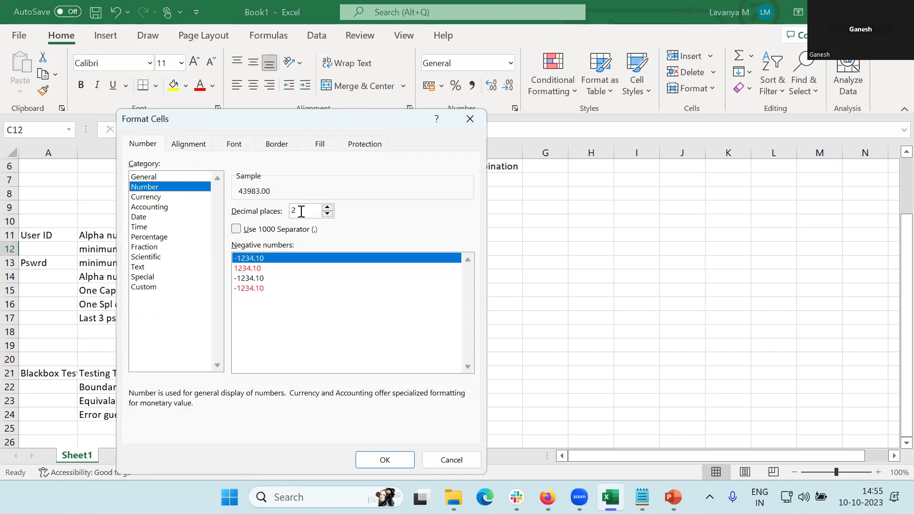
key("BackSpace")
type("0")
left_click(398, 462)
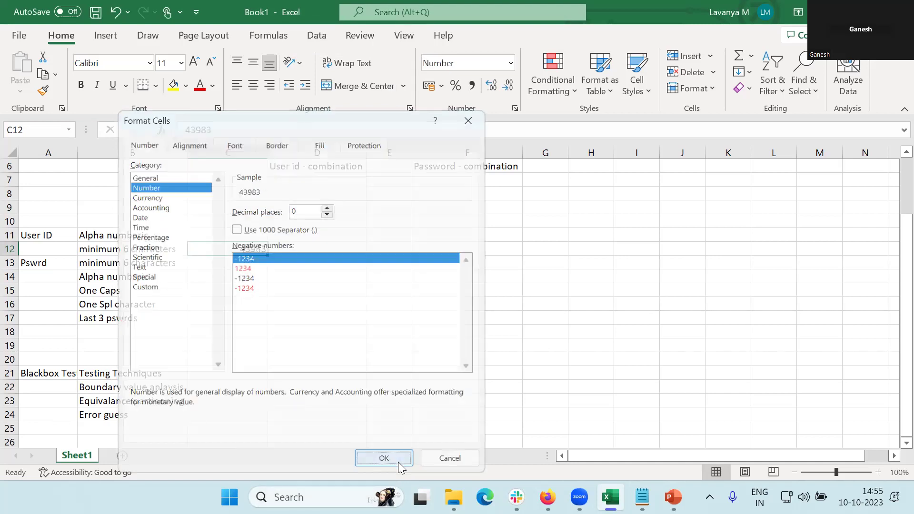
Copy B11's formatting onto C12 with Format Painter
left_click(255, 338)
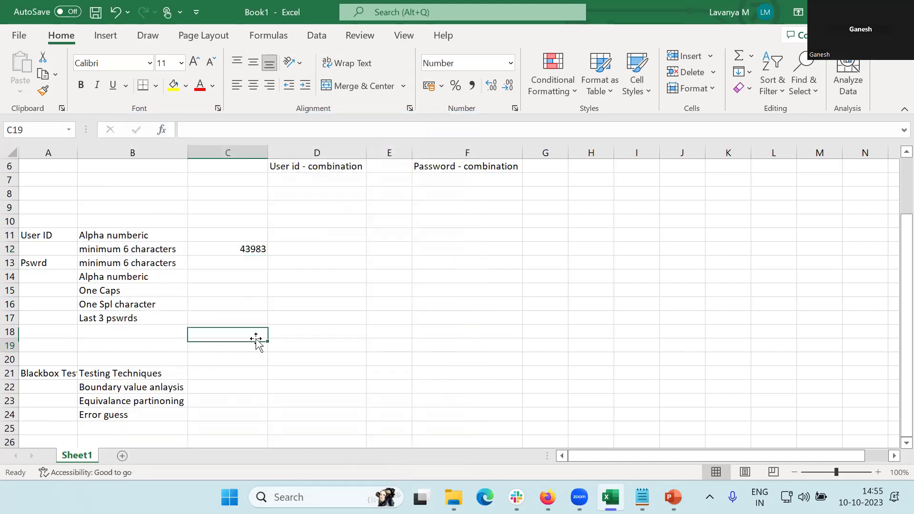
left_click(138, 237)
left_click(43, 91)
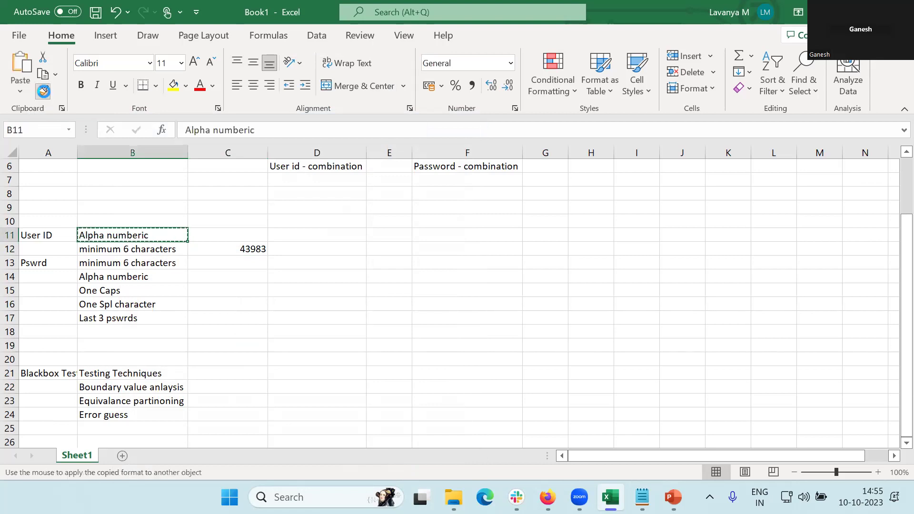
left_click(224, 252)
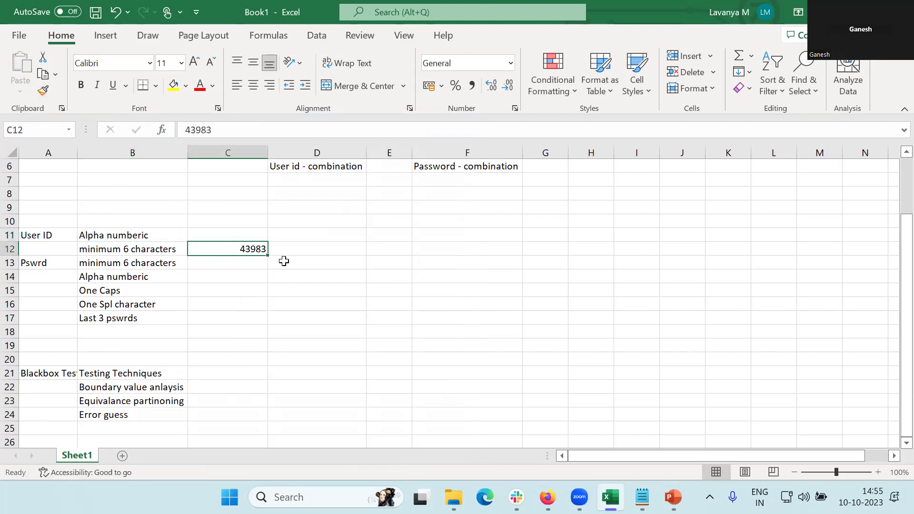
Clear C12 and enter '4 to 20' in it
key("Delete")
type("4")
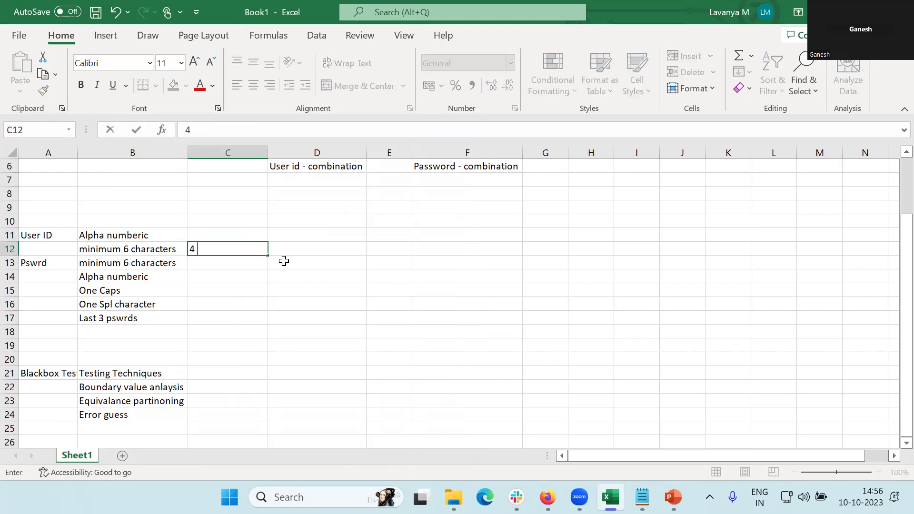
type(" to 20")
key("Return")
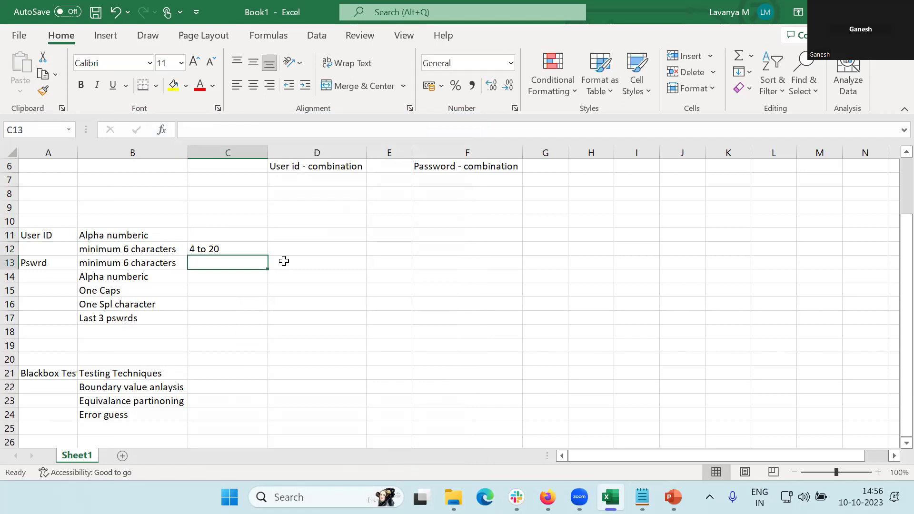
Move the '4 to 20' entry up to C11 and correct it to '6 to 20'
left_click(244, 251)
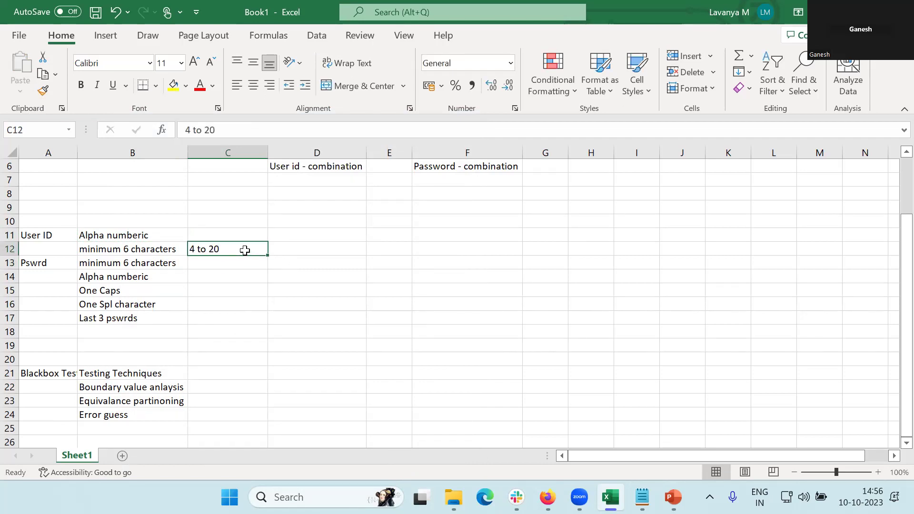
key("ctrl+c")
key("Up")
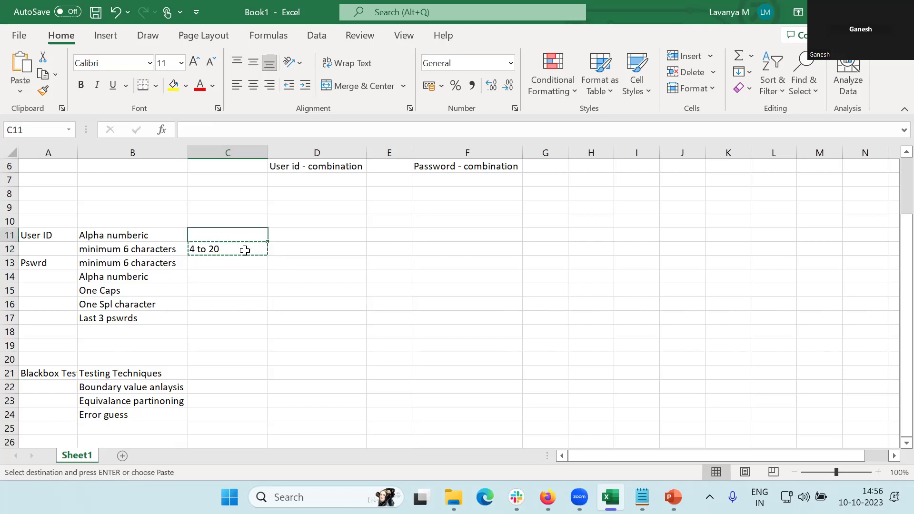
key("Return")
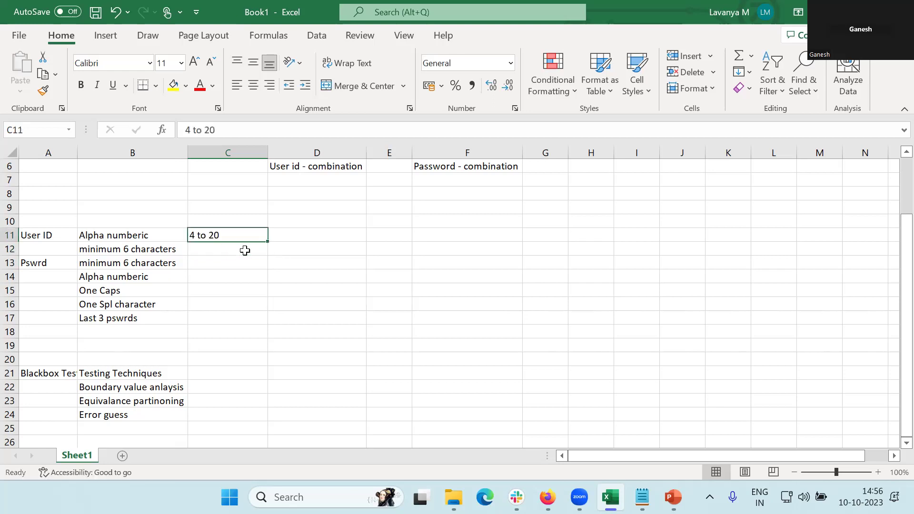
double_click(187, 130)
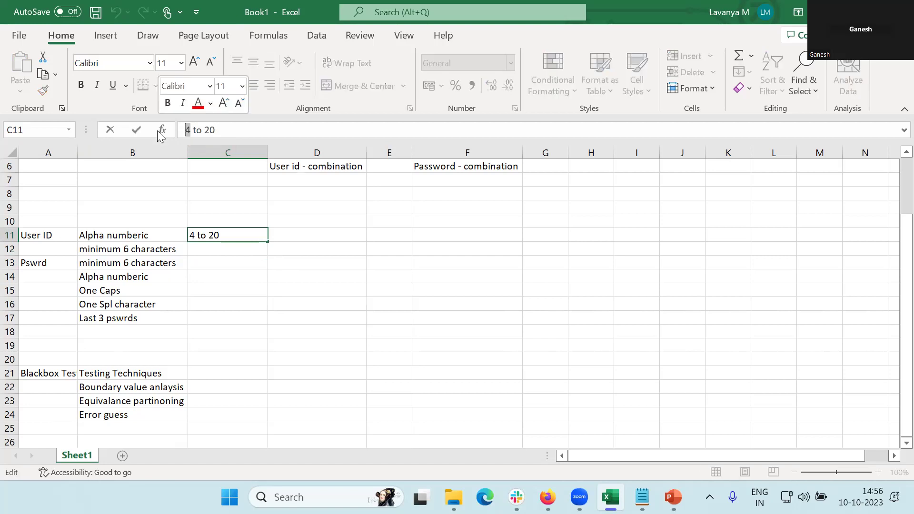
type("6")
key("Return")
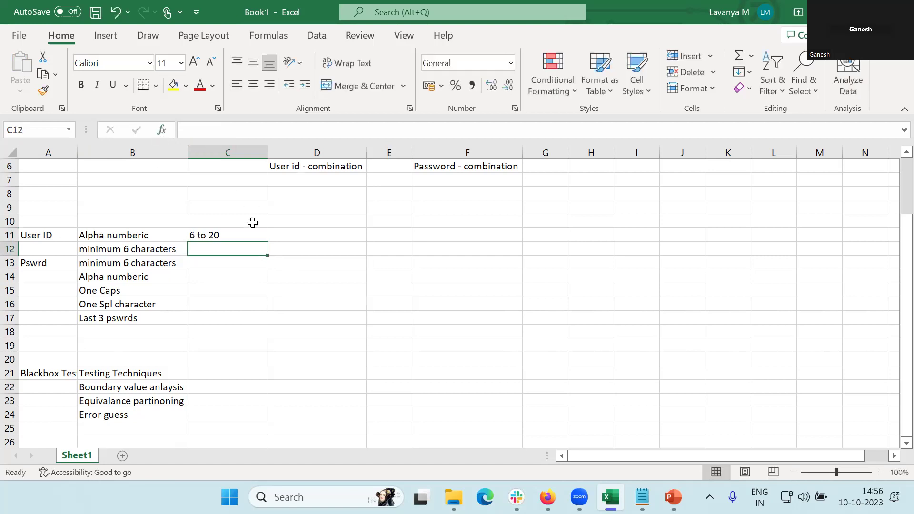
Enter the password length range '6 to 10' in C13
left_click(221, 261)
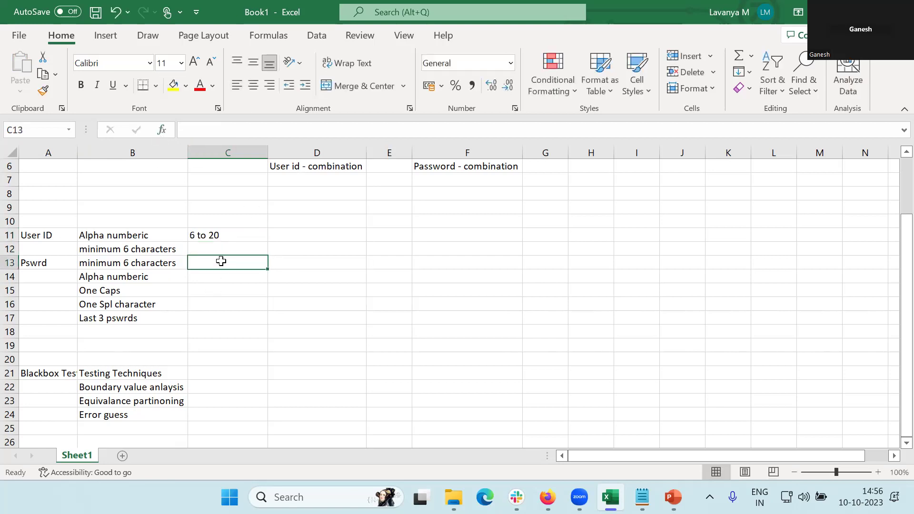
type("6 ")
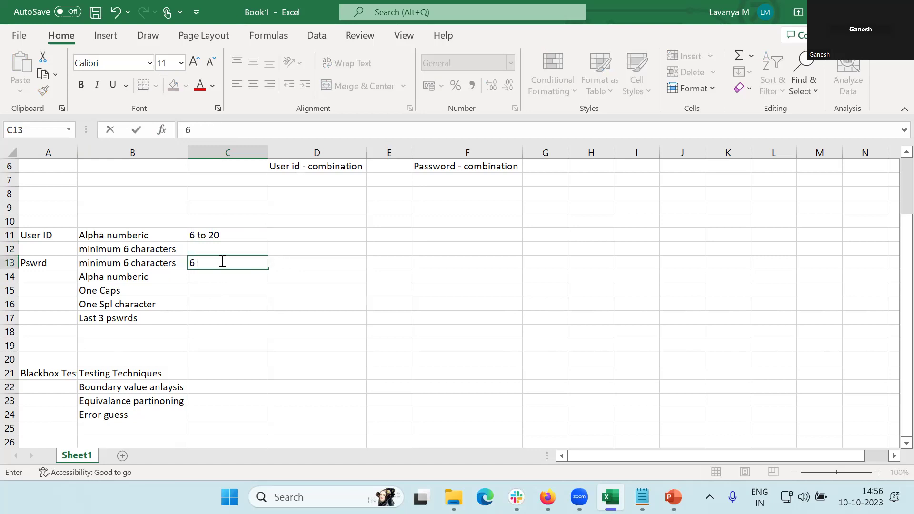
type("to ")
type("16")
key("Return")
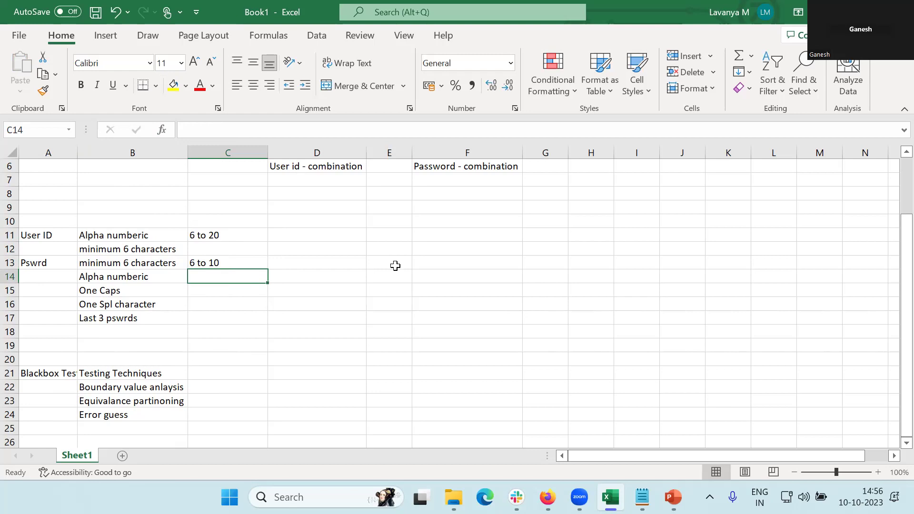
View the sheet from the Login Screen scenarios in row 1 down to the testing techniques at 75% zoom
left_click(253, 246)
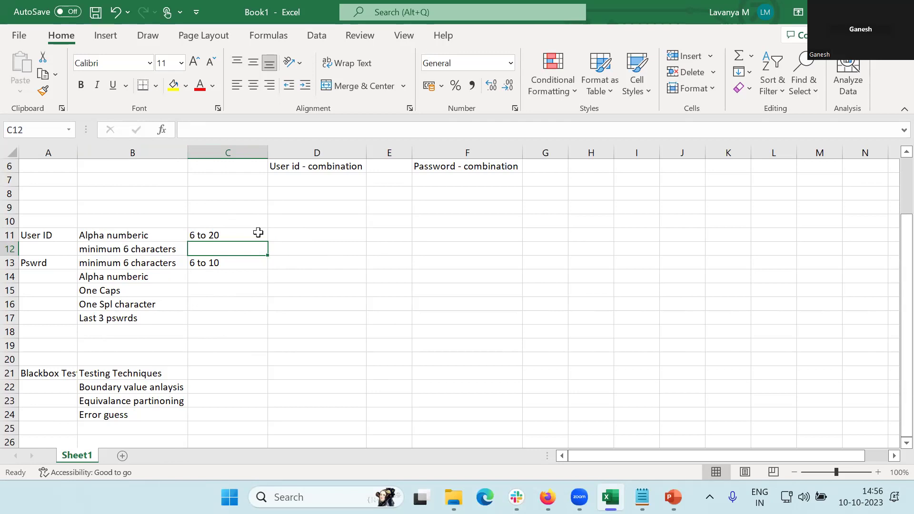
scroll(258, 232, "up", 2)
scroll(258, 232, "down", 3)
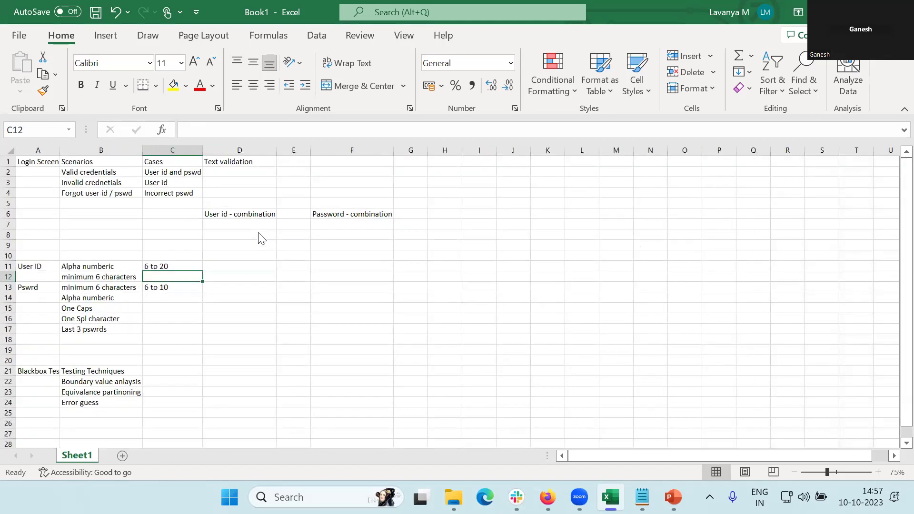
Enter the label 'Whitebox testing tech' in A26
left_click(174, 349)
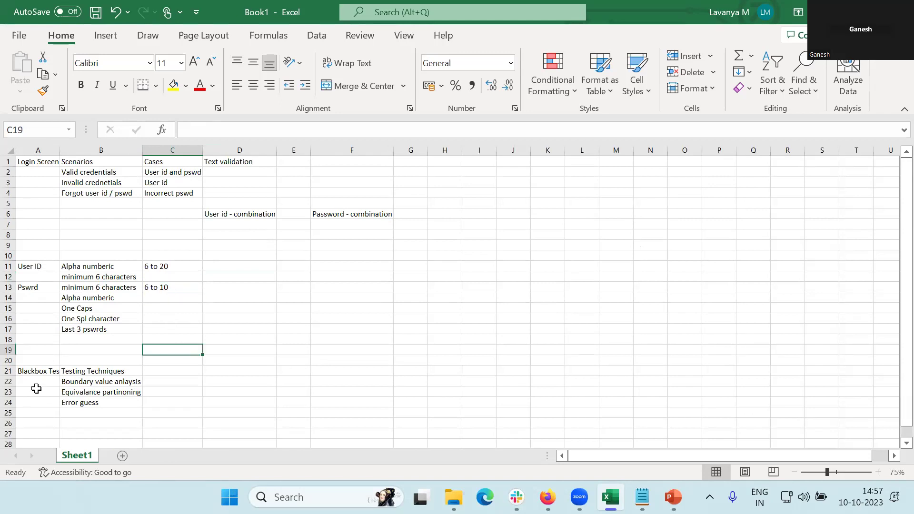
left_click(34, 424)
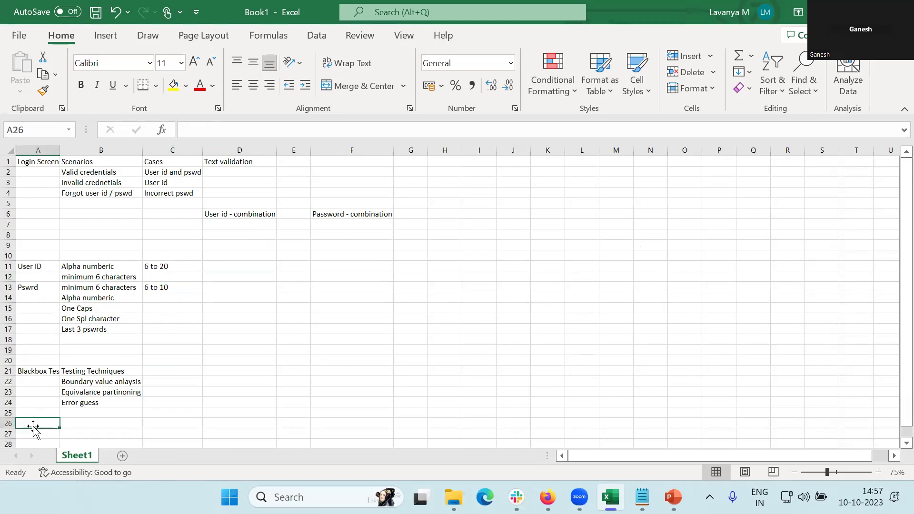
type("White")
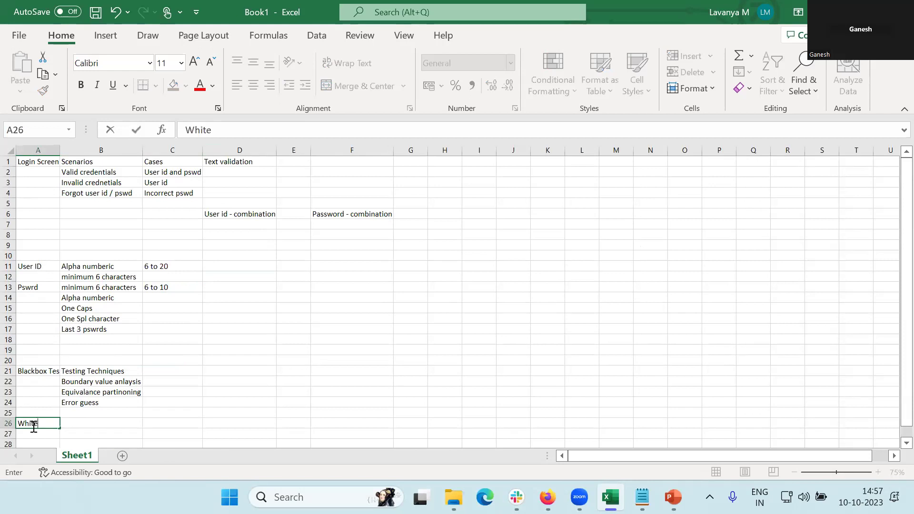
type("box testing tech")
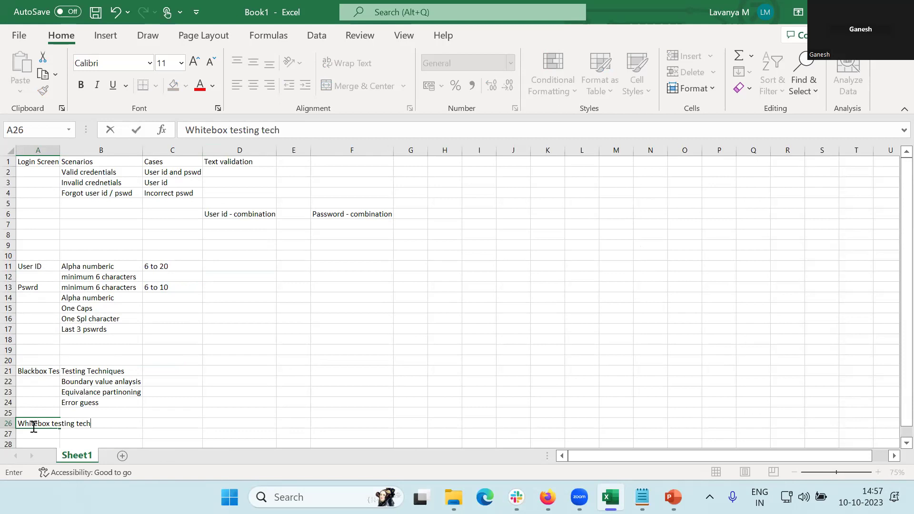
key("Return")
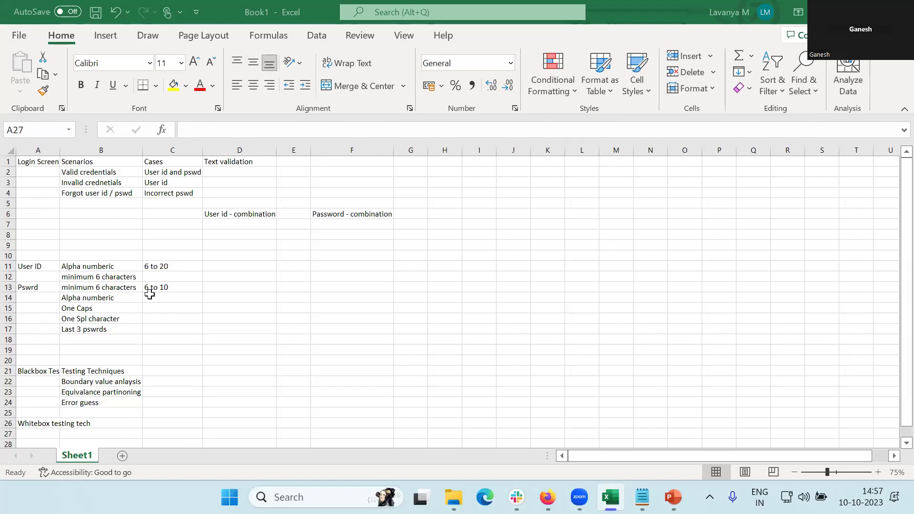
Zoom to 98% and AutoFit column A to fit 'Blackbox Testing'
left_click(836, 472)
left_click(298, 364)
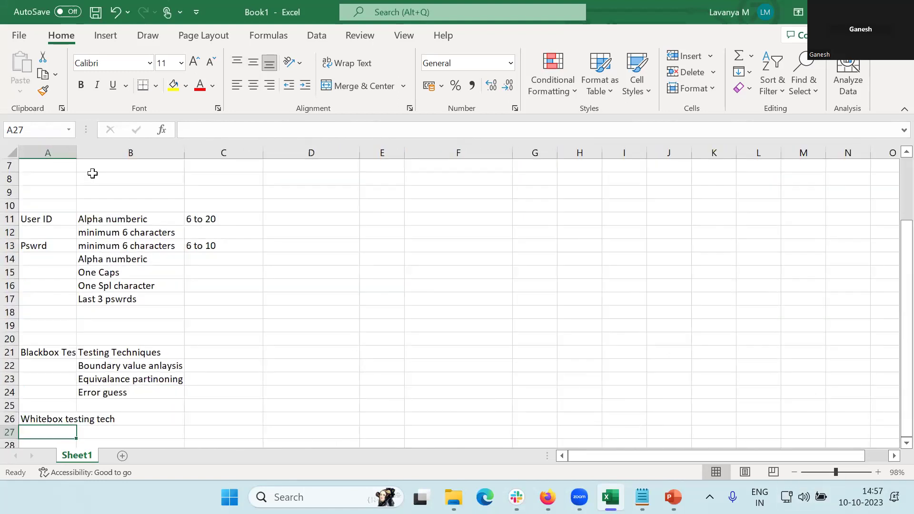
double_click(73, 153)
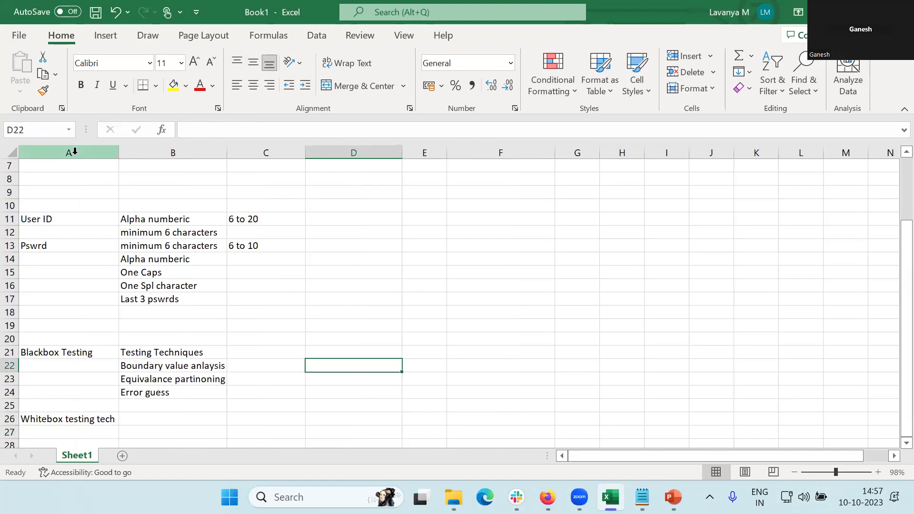
scroll(75, 151, "up", 2)
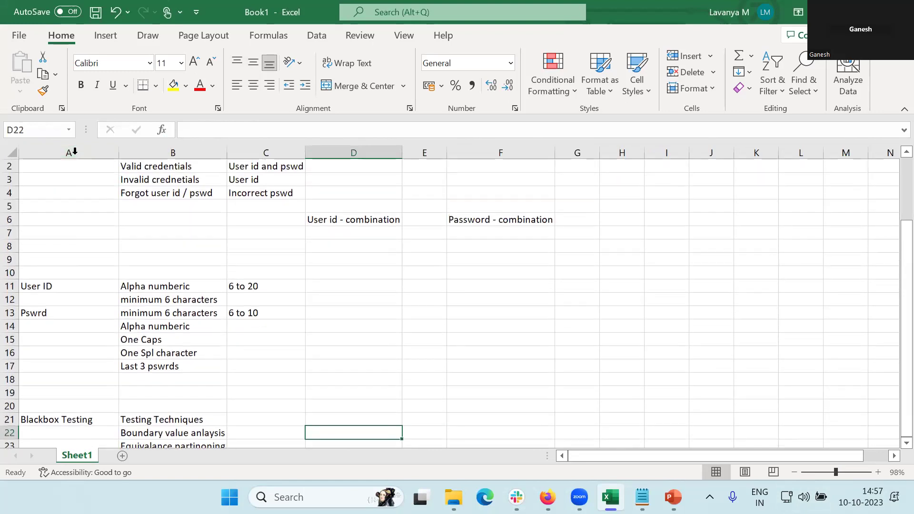
scroll(75, 152, "down", 4)
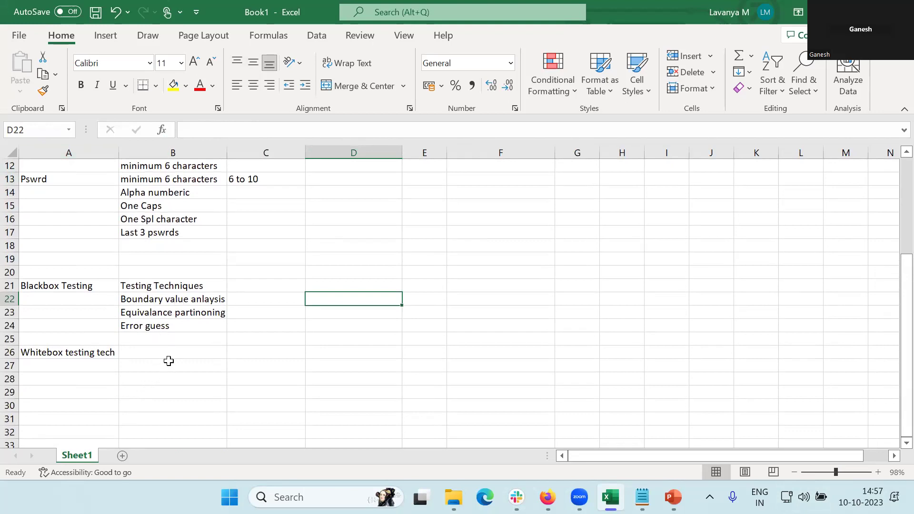
Enter Statement coverage, Decision coverage and Conditional coverage down column B from B27
left_click(169, 361)
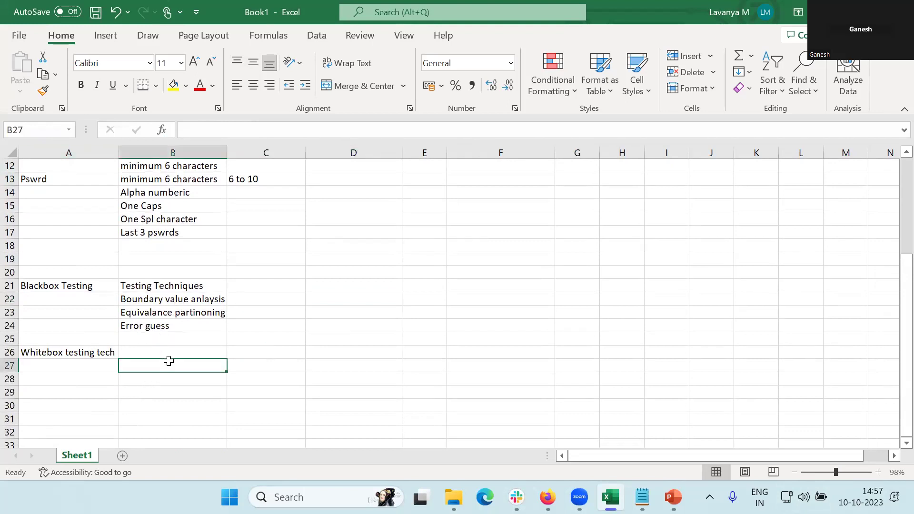
type("S")
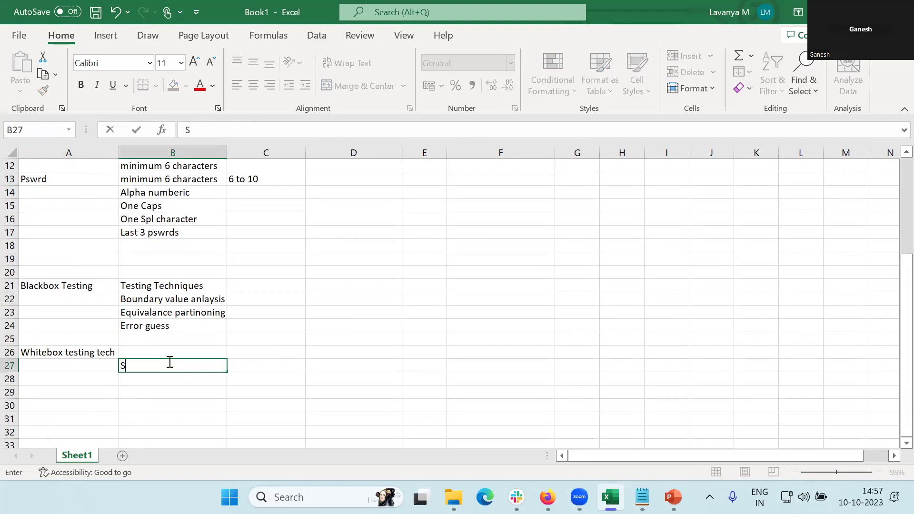
type("tatement coverage")
key("Return")
type("Decisi")
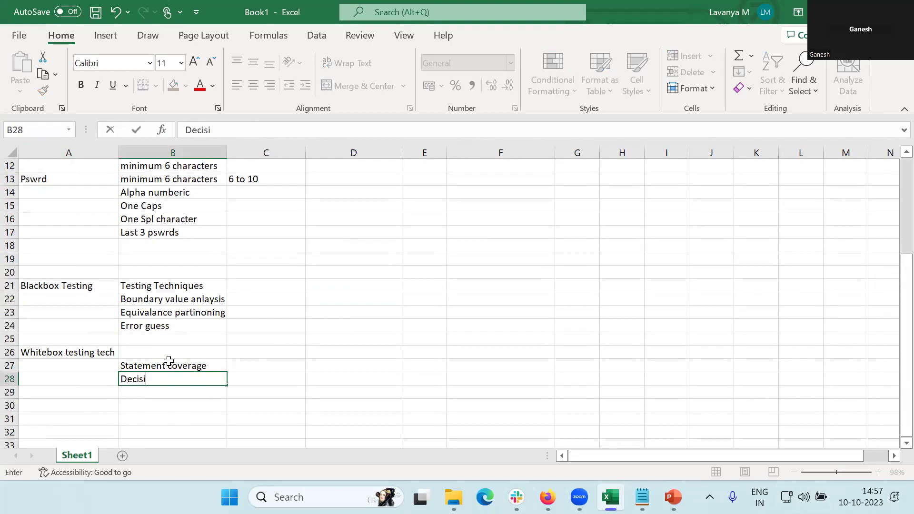
type("on coverage")
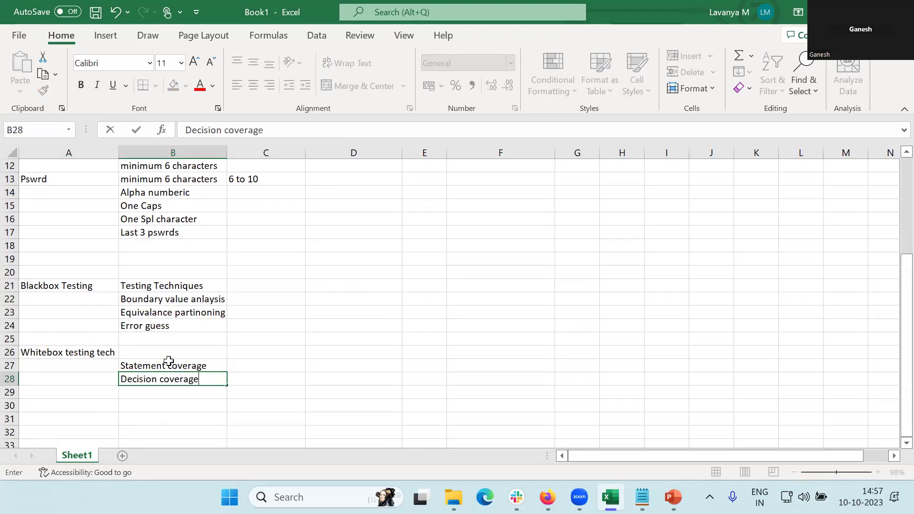
key("Return")
type("Condition")
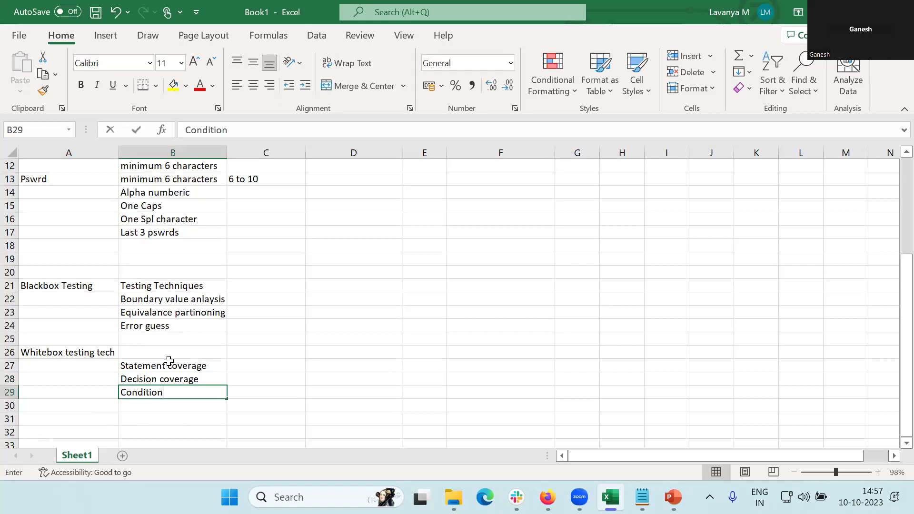
type("al coverage")
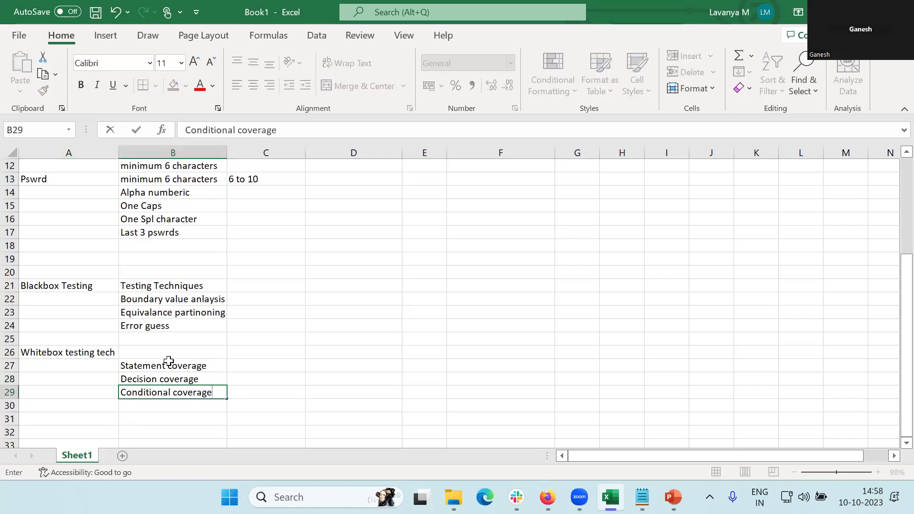
key("Return")
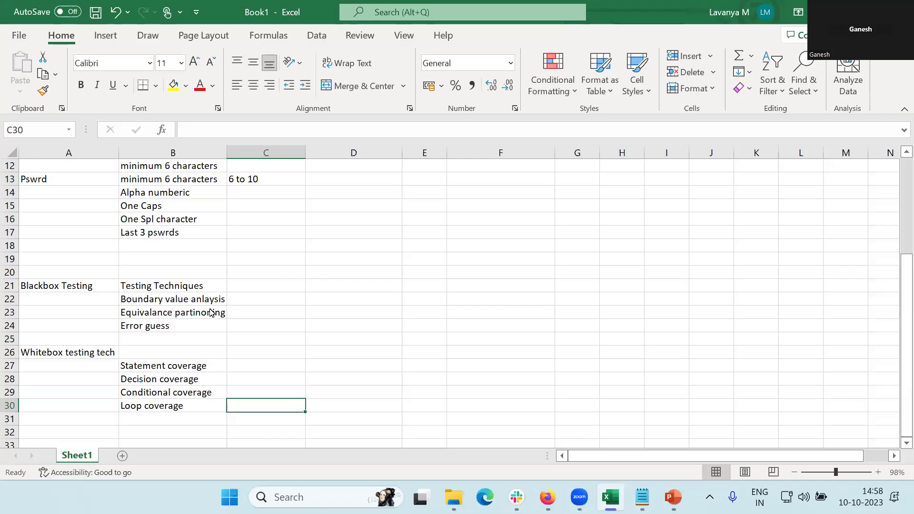
Enter Min, Min-1, Max, Max+1 and Max-1 down column D from D11
left_click_drag(191, 300, 190, 328)
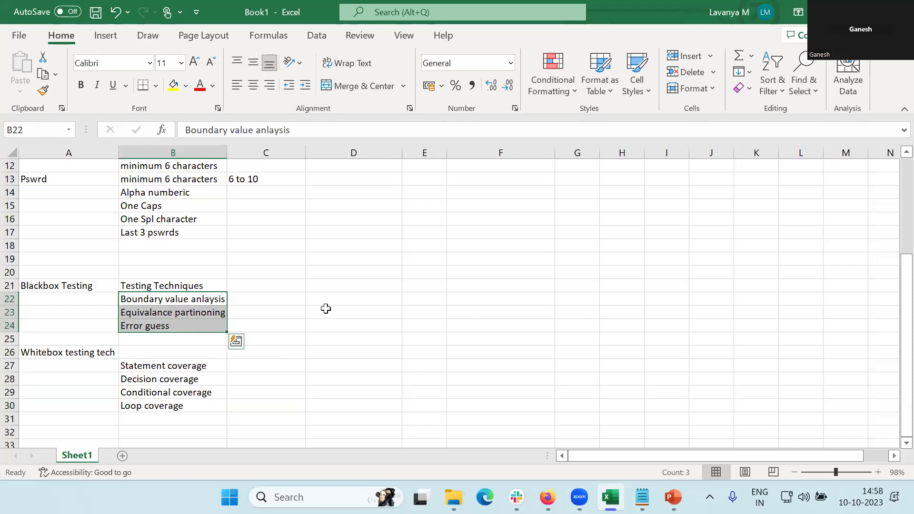
left_click(325, 309)
scroll(241, 257, "up", 4)
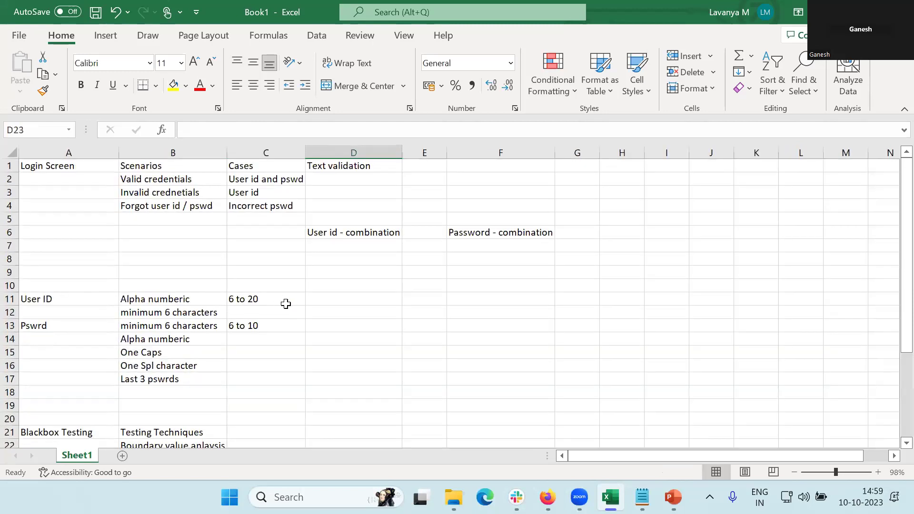
left_click(349, 299)
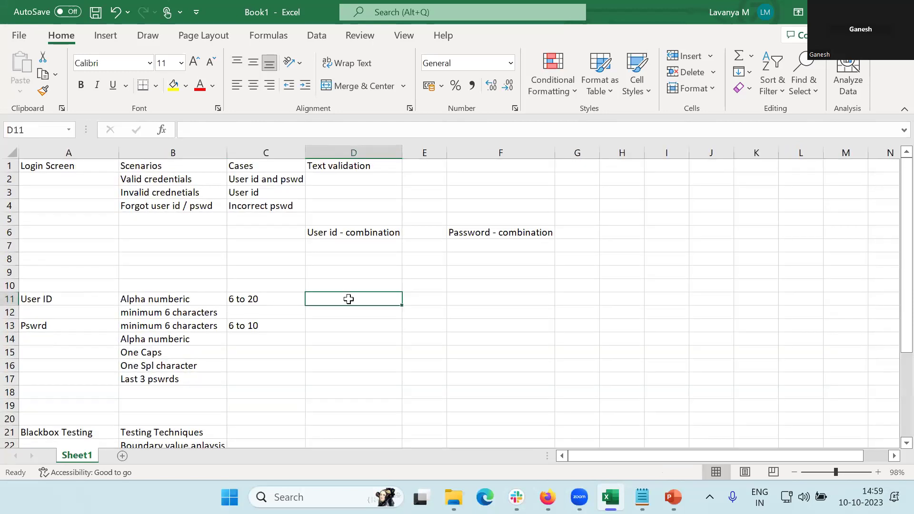
type("Min")
key("Return")
type("Min-1")
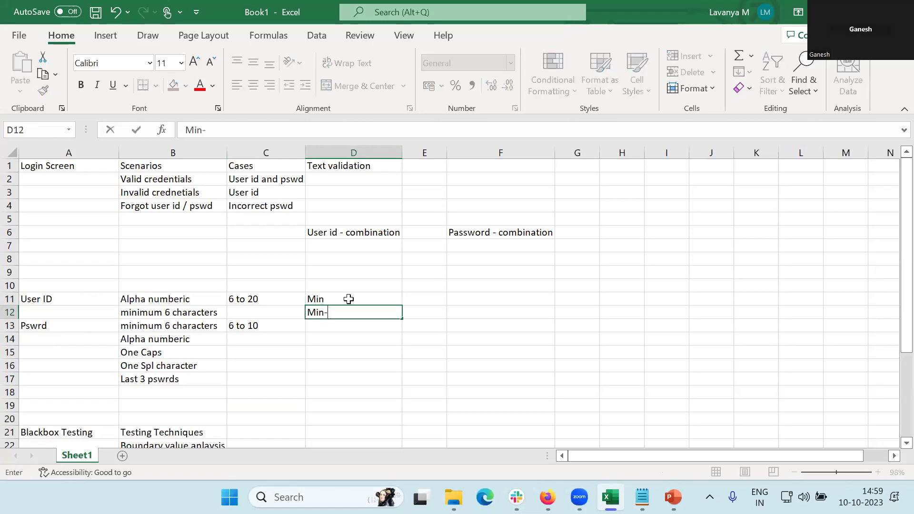
key("Return")
type("Max")
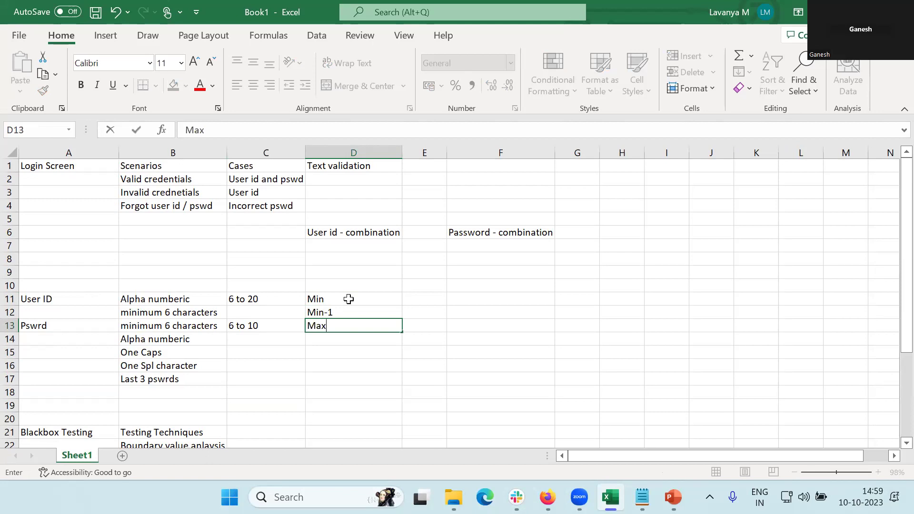
key("Return")
type("Ma")
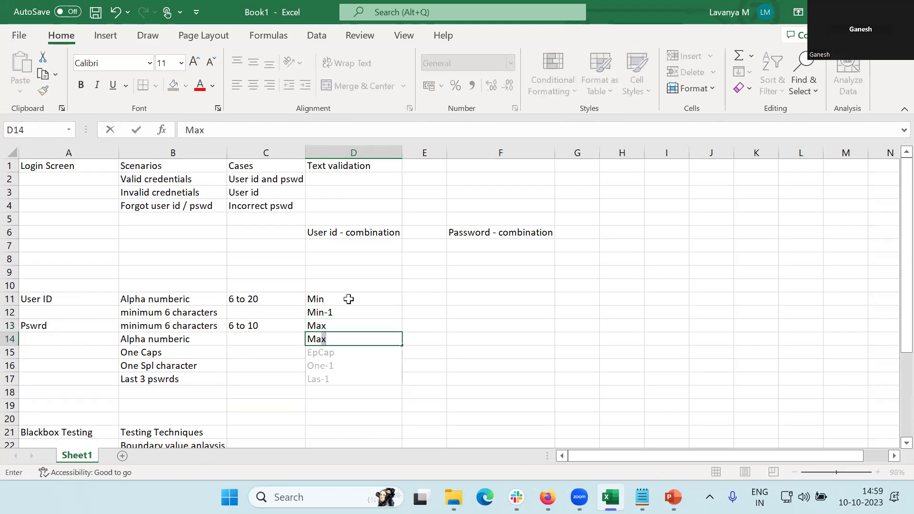
type("x+1")
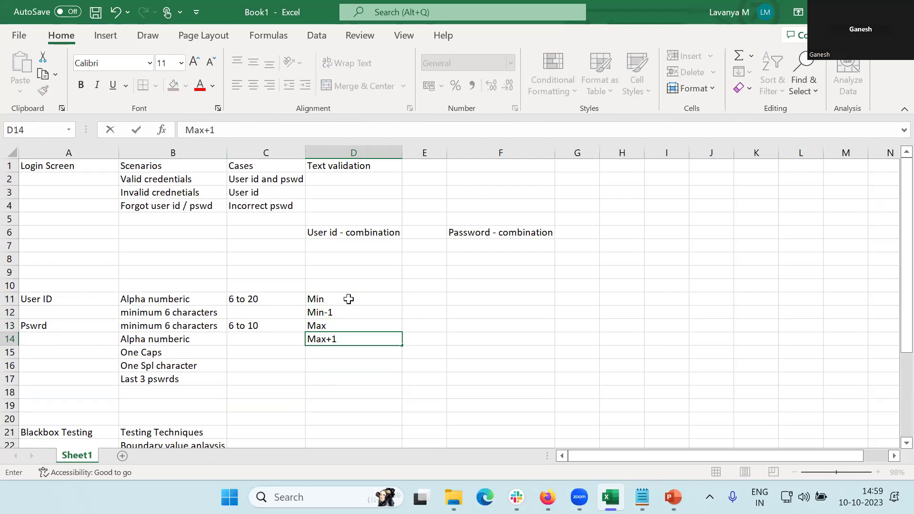
key("Return")
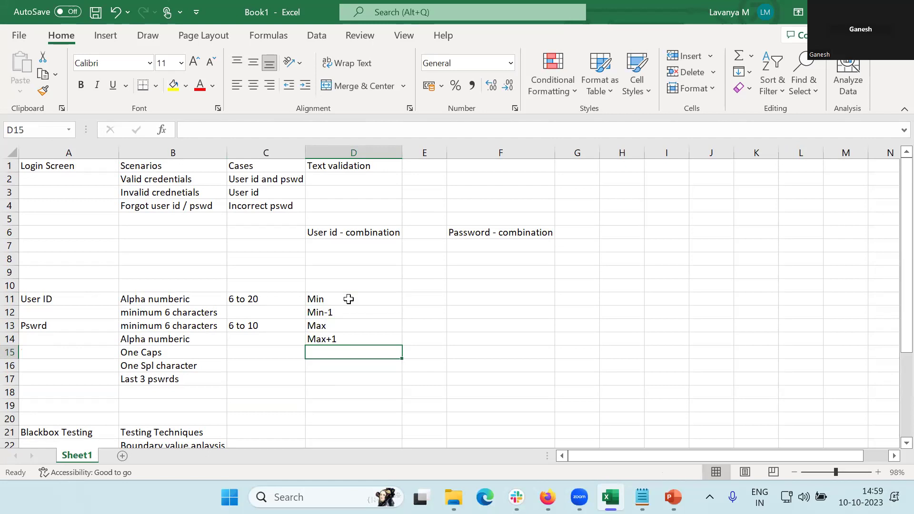
type("Max-1")
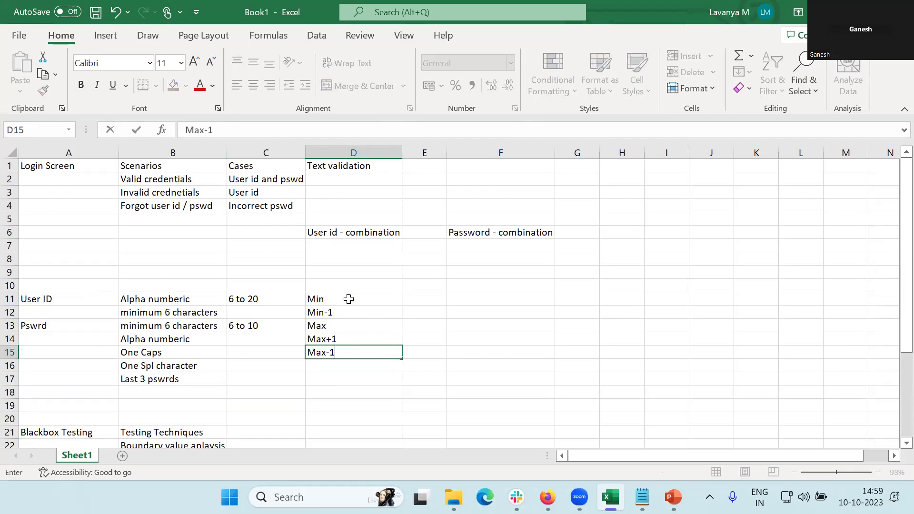
key("Return")
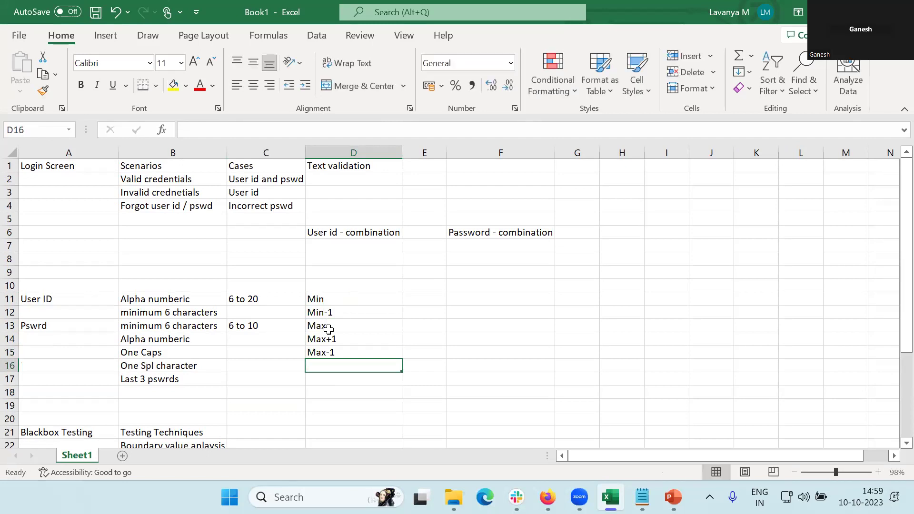
Shift the Max, Max+1 and Max-1 entries down one row to D14:D16
left_click(348, 325)
key("shift+Down")
key("shift+Down")
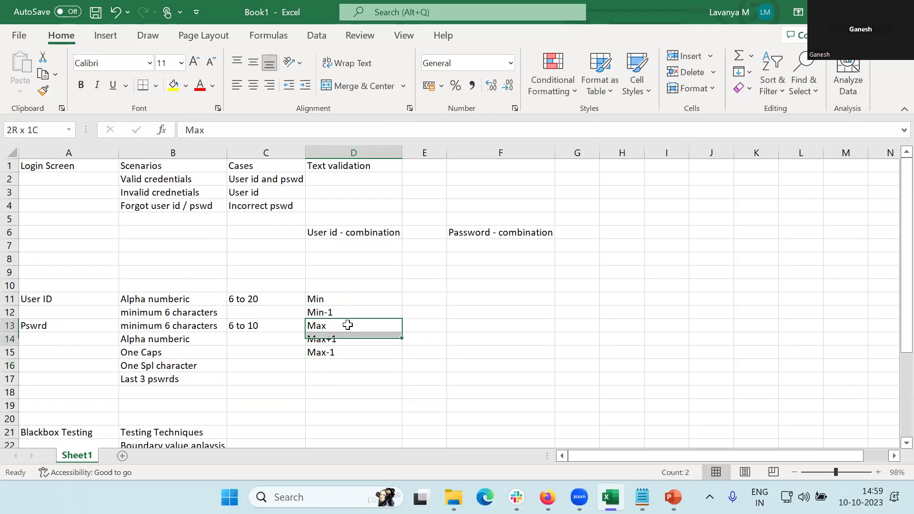
key("ctrl+c")
key("Down")
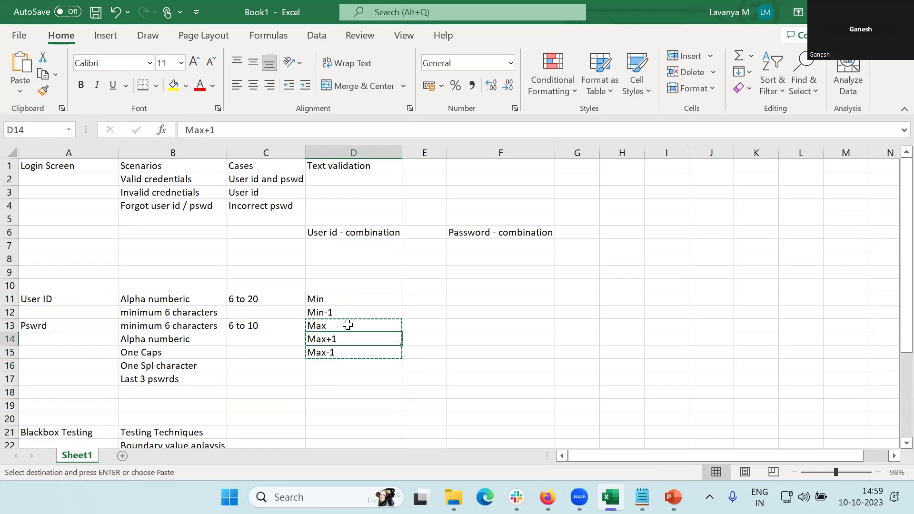
key("ctrl+v")
Fill the gap in D13 with Min+1
left_click(348, 325)
key("ctrl+d")
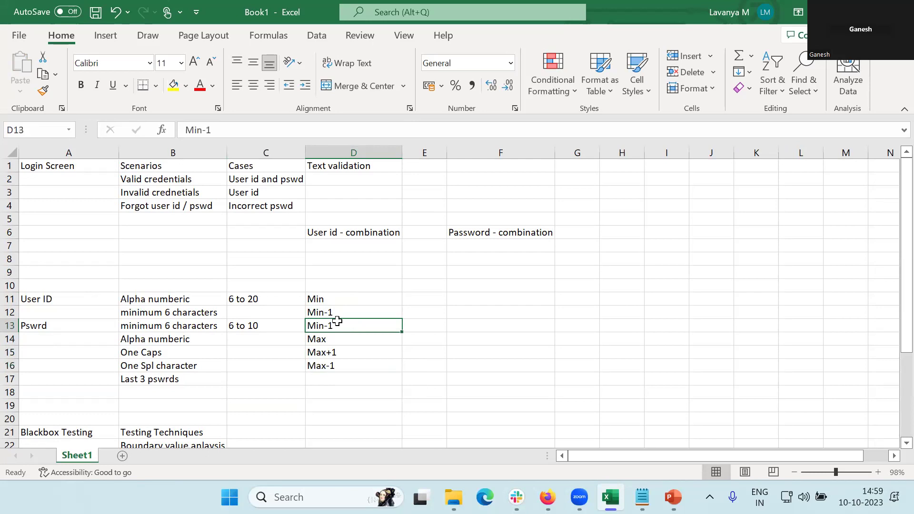
left_click(205, 130)
key("BackSpace")
type("+")
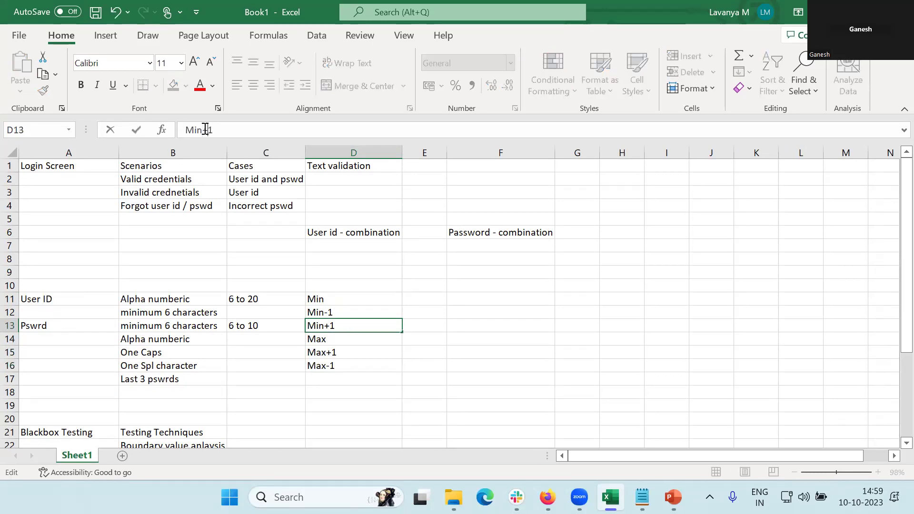
key("Return")
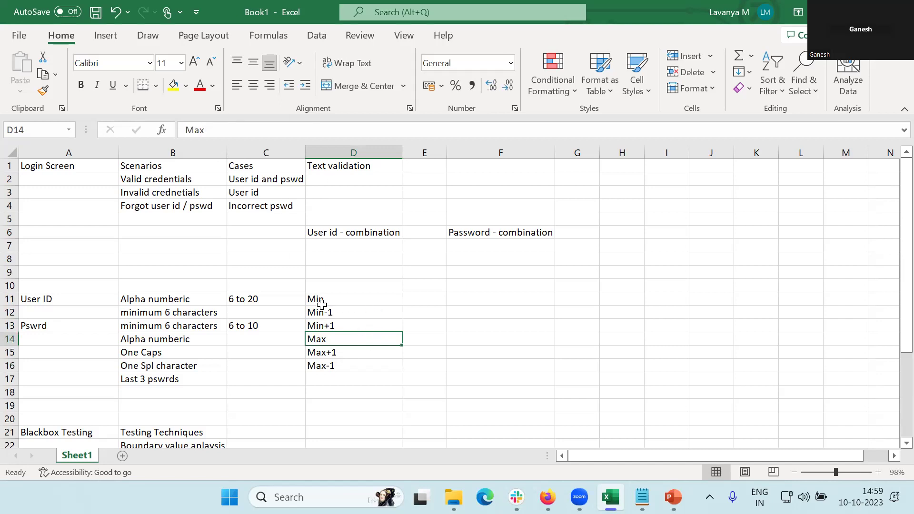
left_click(420, 305)
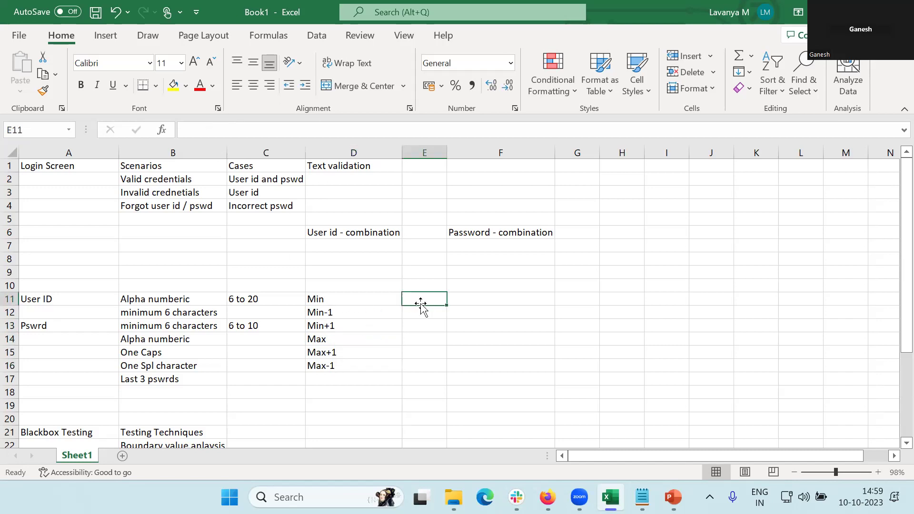
Enter the lengths 6, 5, 7, 20, 21 and 19 in E11:E16
type("6")
key("Return")
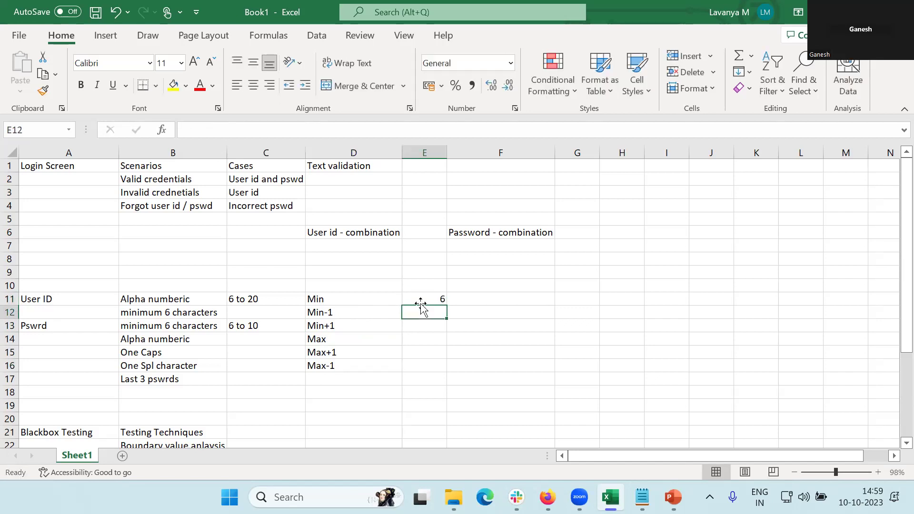
type("5")
key("Return")
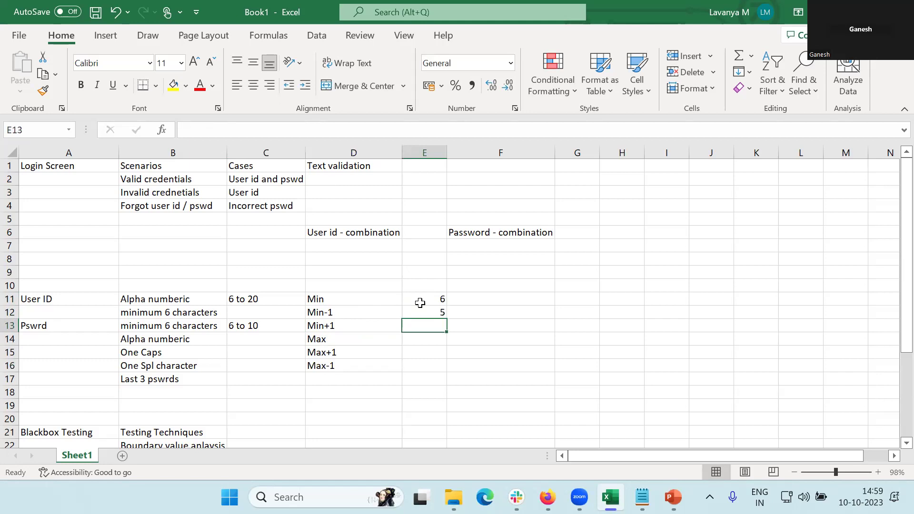
type("7")
key("Return")
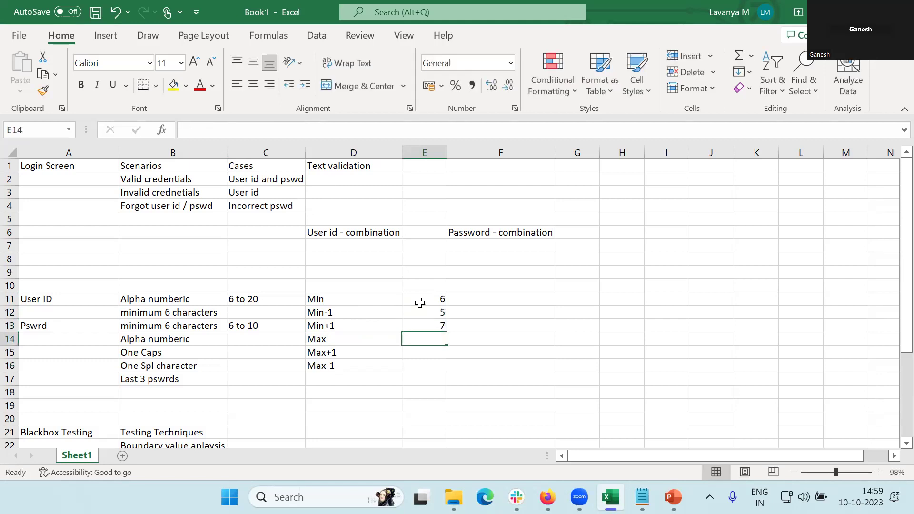
type("20")
key("Return")
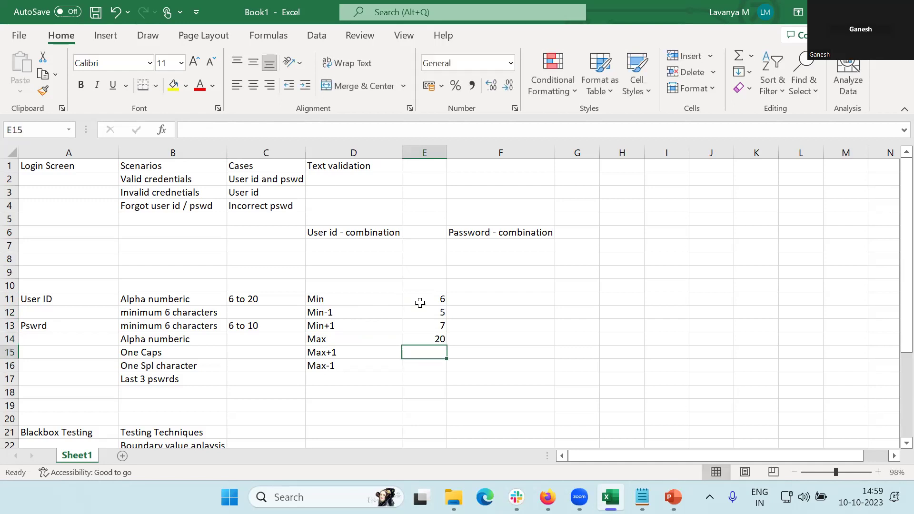
type("21")
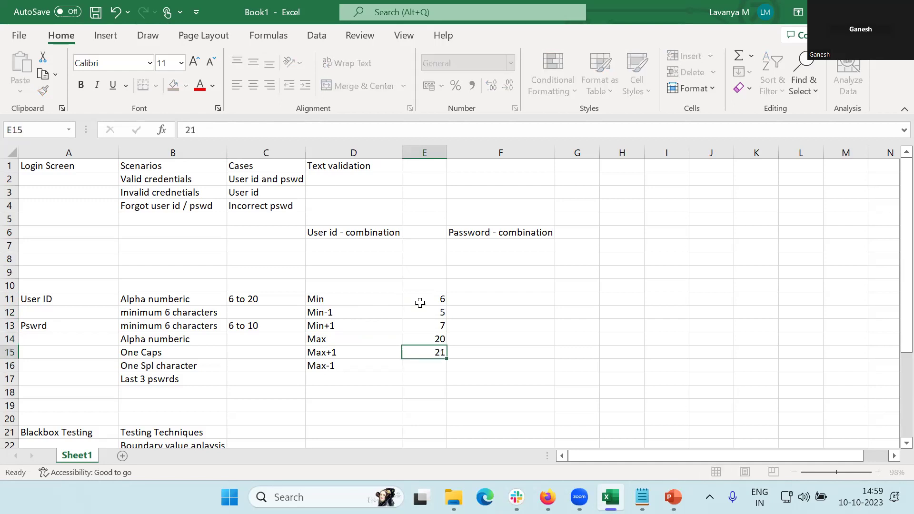
key("Return")
type("1")
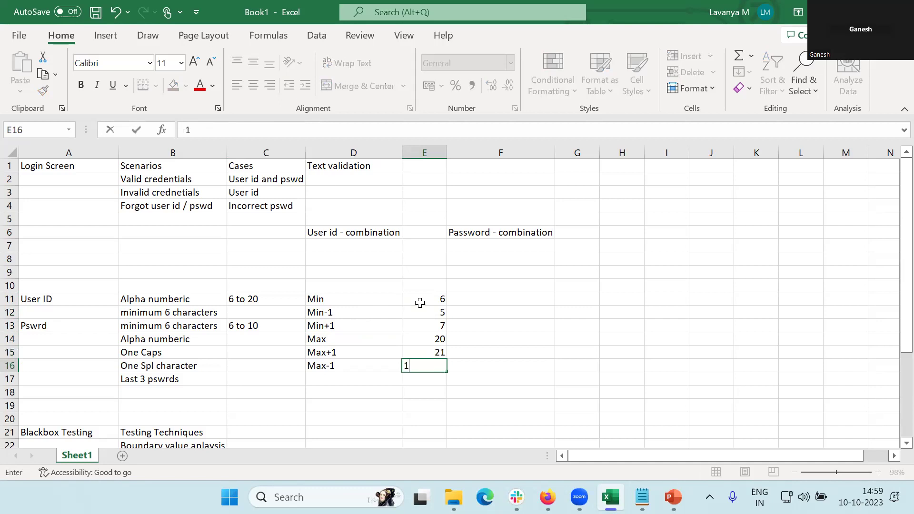
type("9")
key("Return")
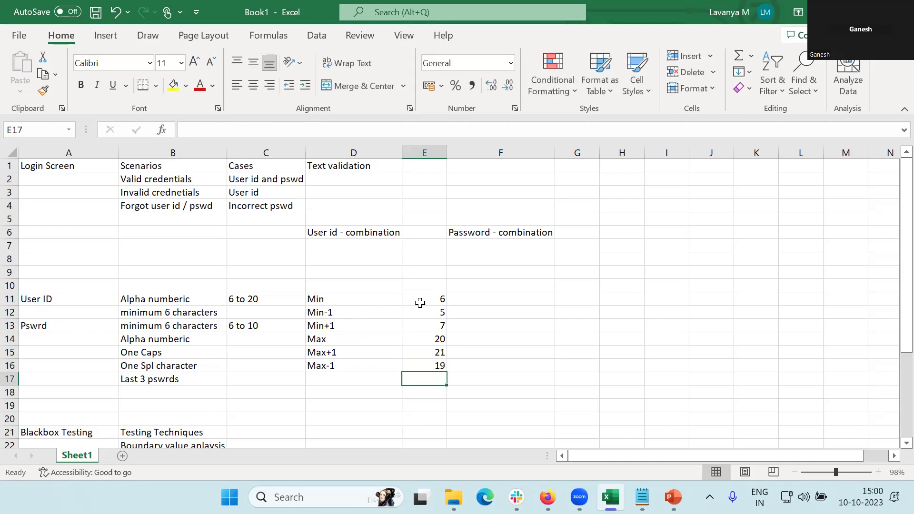
left_click(486, 299)
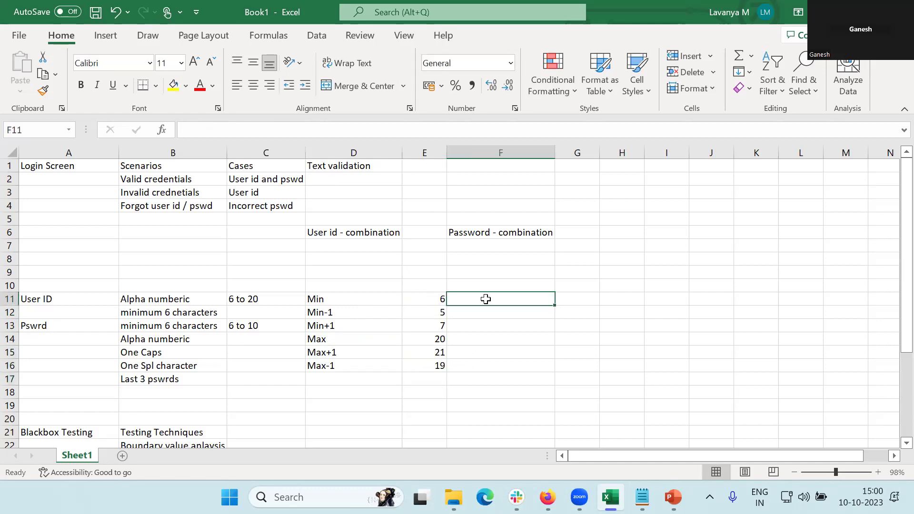
Insert a blank column before Password - combination and fill A11:C11 yellow
right_click(488, 156)
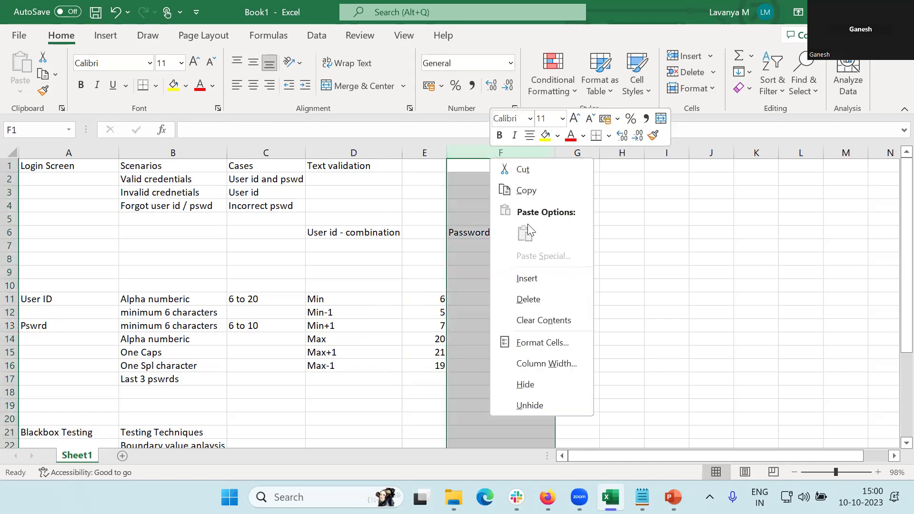
left_click(538, 277)
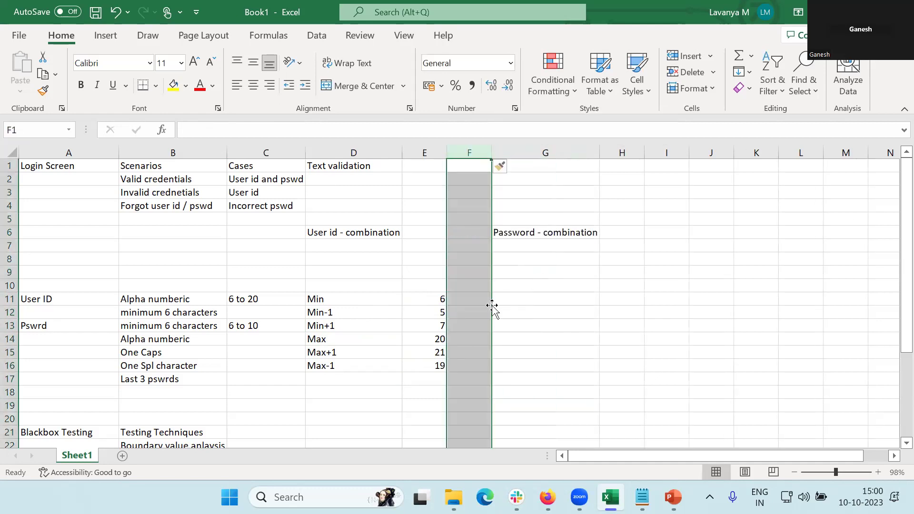
left_click(460, 305)
left_click_drag(77, 298, 255, 300)
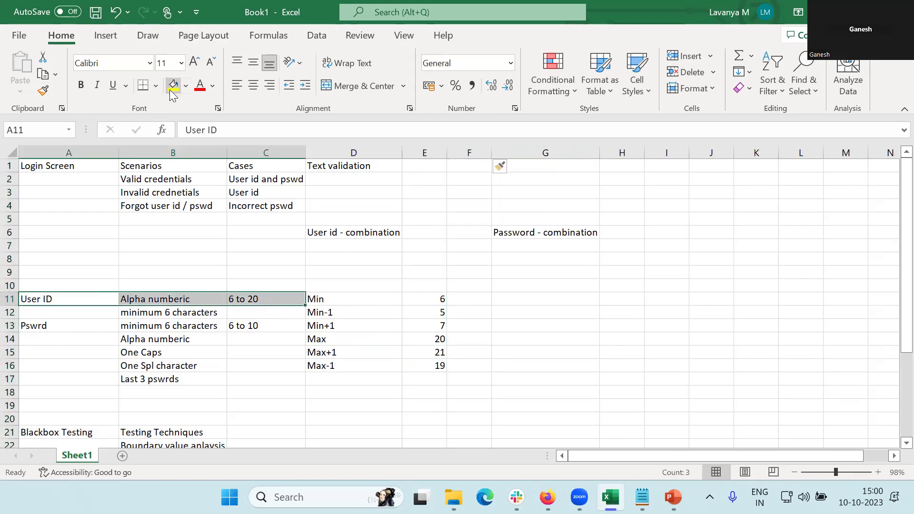
left_click(171, 88)
Mark lengths 6, 5 and 7 as Pass, Fail, Pass in F11:F13
left_click(476, 300)
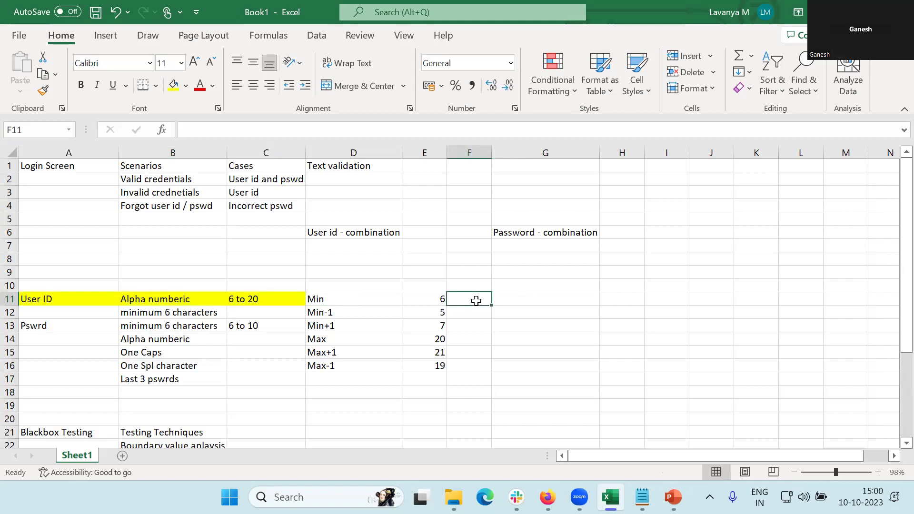
type("Pass")
key("Return")
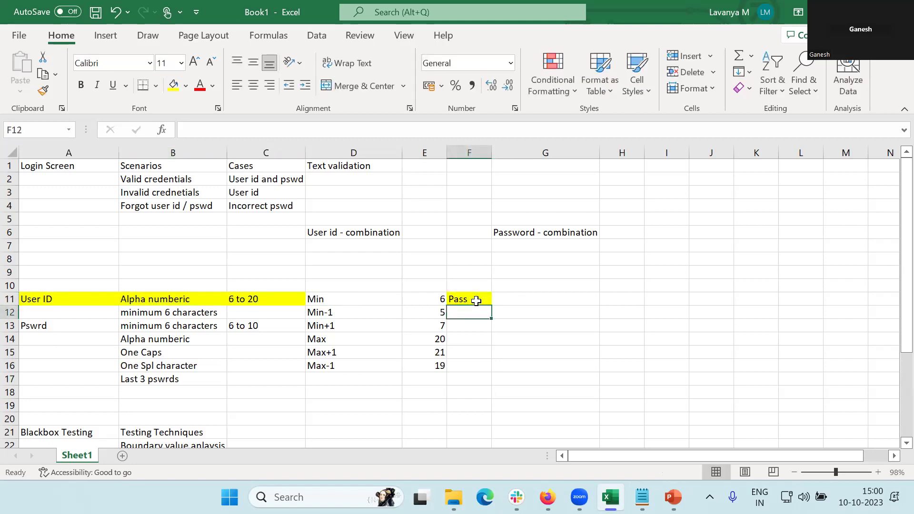
type("Fail")
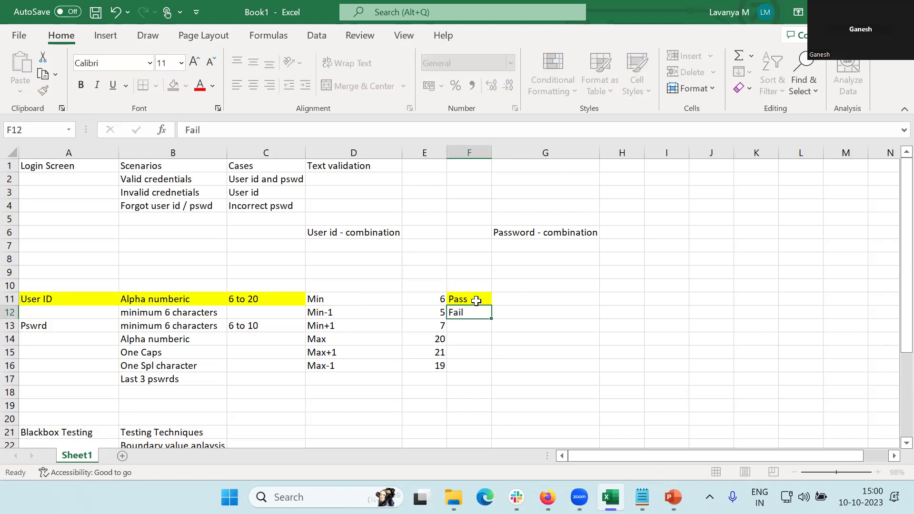
key("Return")
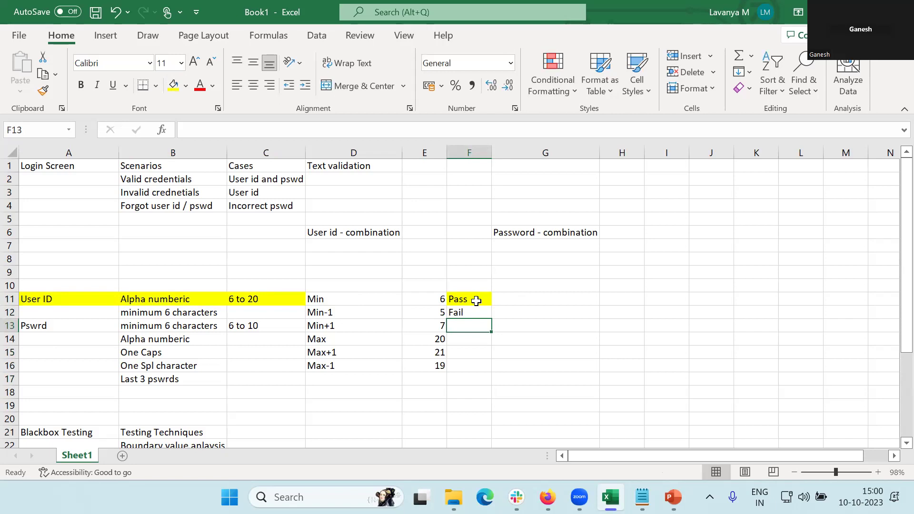
type("Pass")
key("Return")
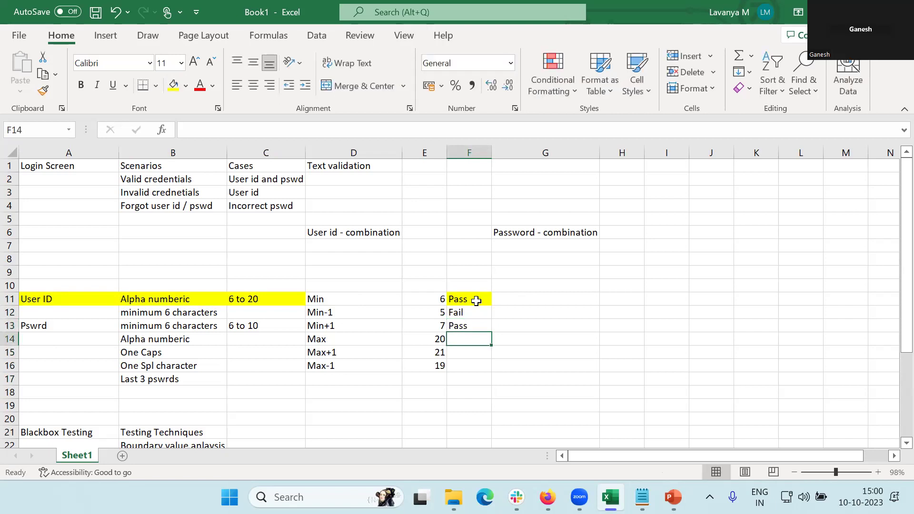
Mark lengths 20, 21 and 19 as Pass, Fail, Pass in F14:F16
key("Up")
key("ctrl+c")
key("Down")
key("ctrl+v")
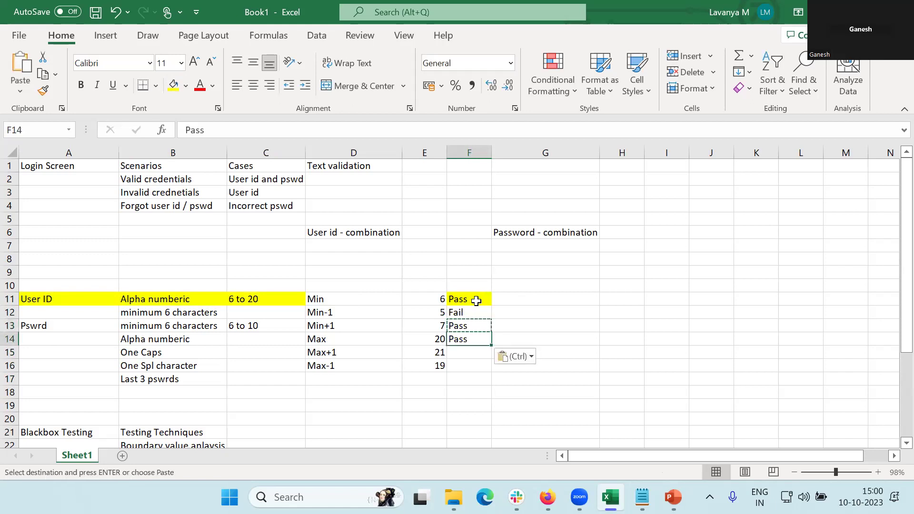
key("Down")
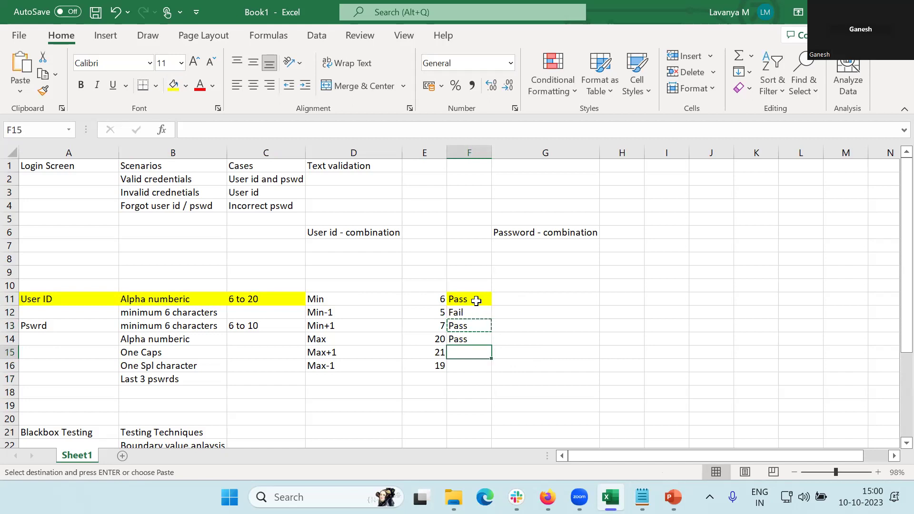
type("Fail")
key("Return")
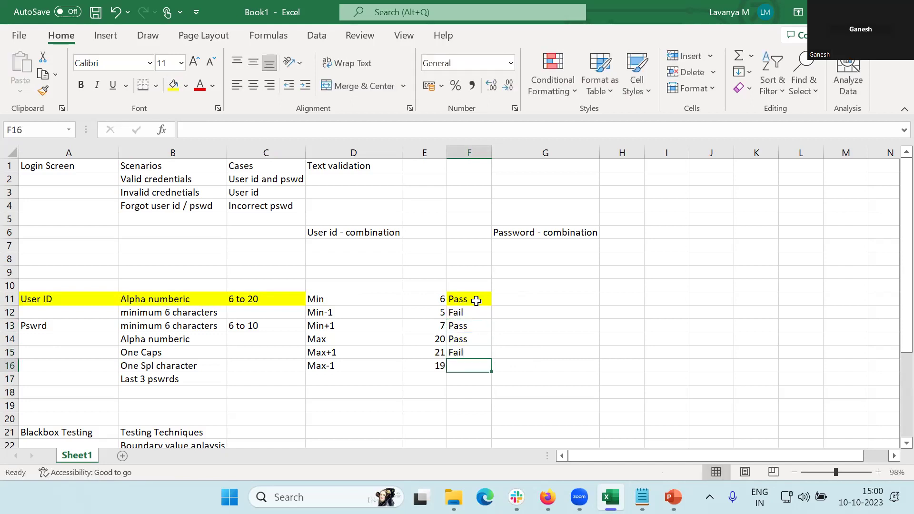
type("Pass")
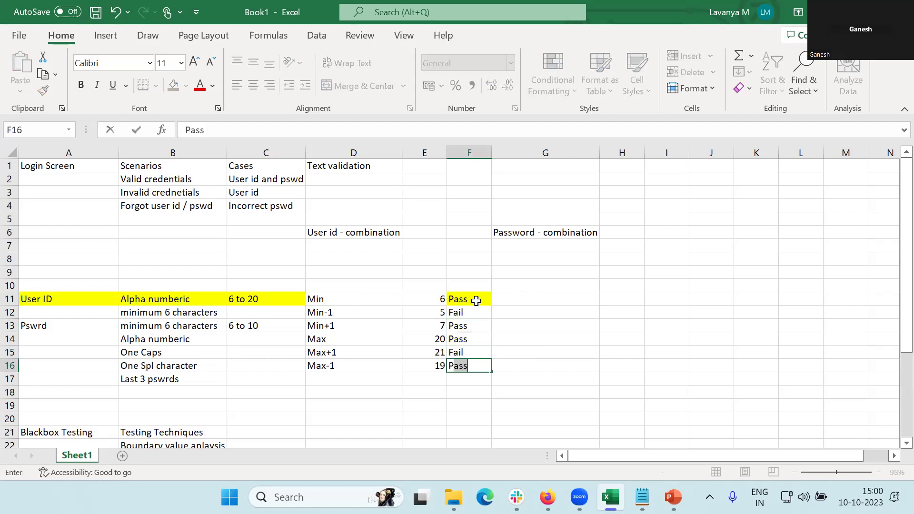
key("Return")
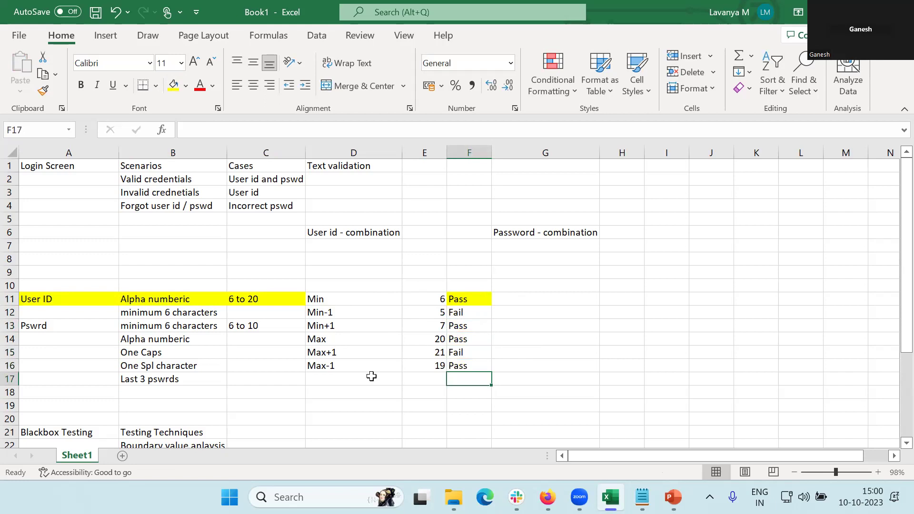
Copy the password range '6 to 10' from C13 into C18
left_click(238, 298)
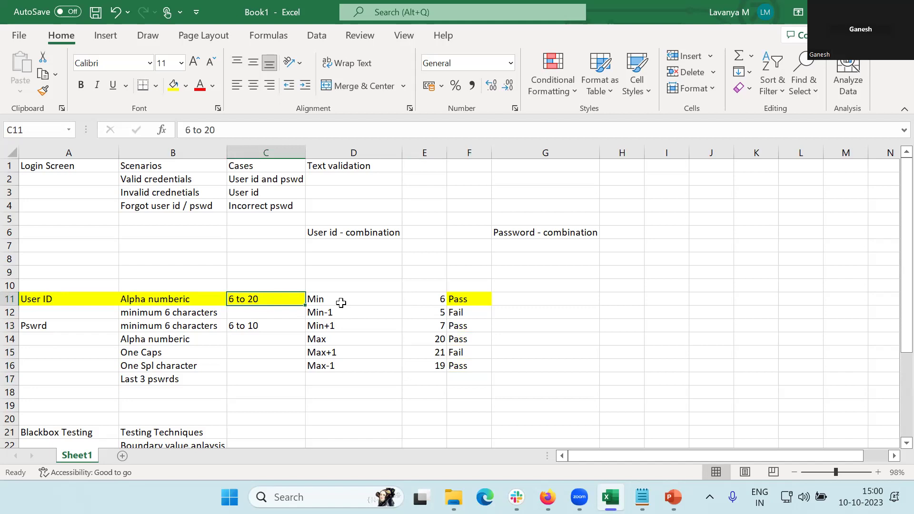
left_click_drag(342, 299, 340, 364)
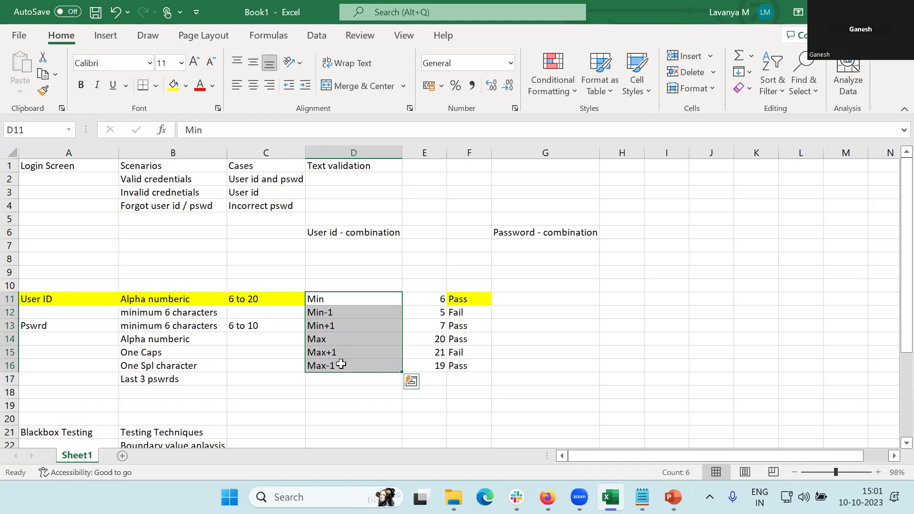
left_click(349, 389)
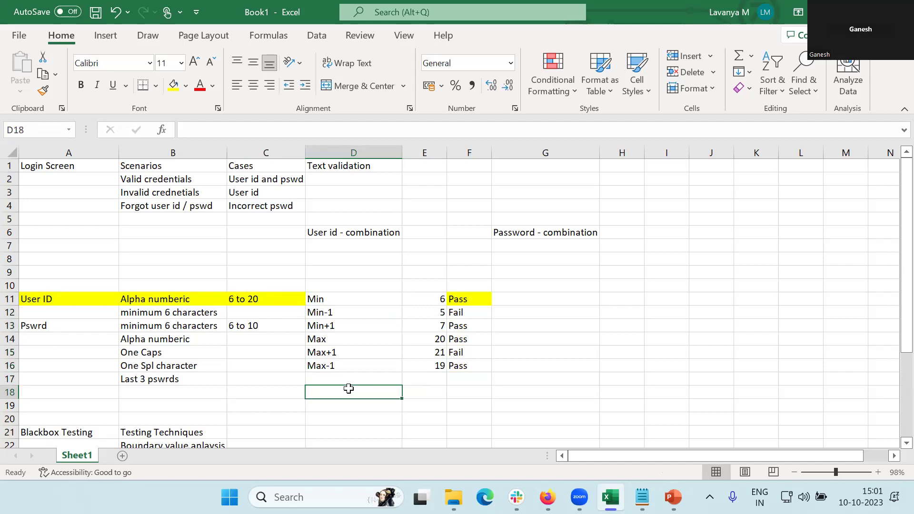
left_click(267, 325)
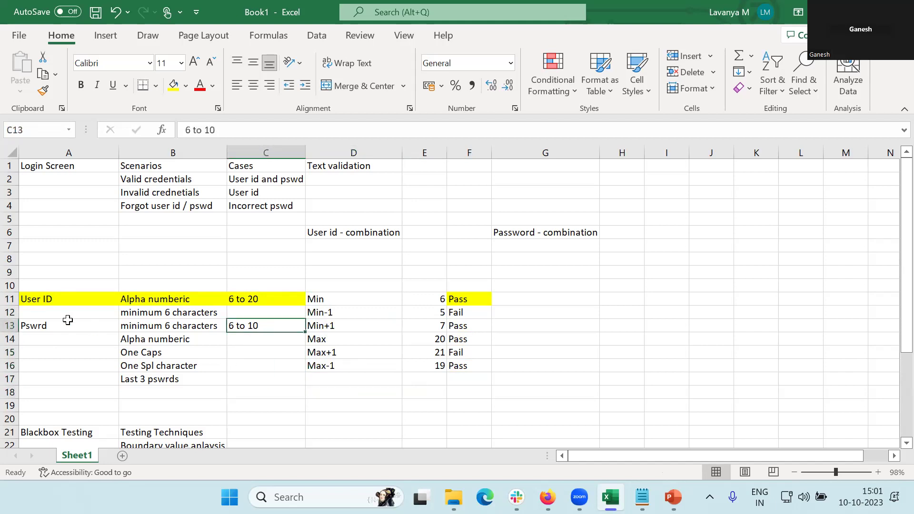
left_click(278, 301)
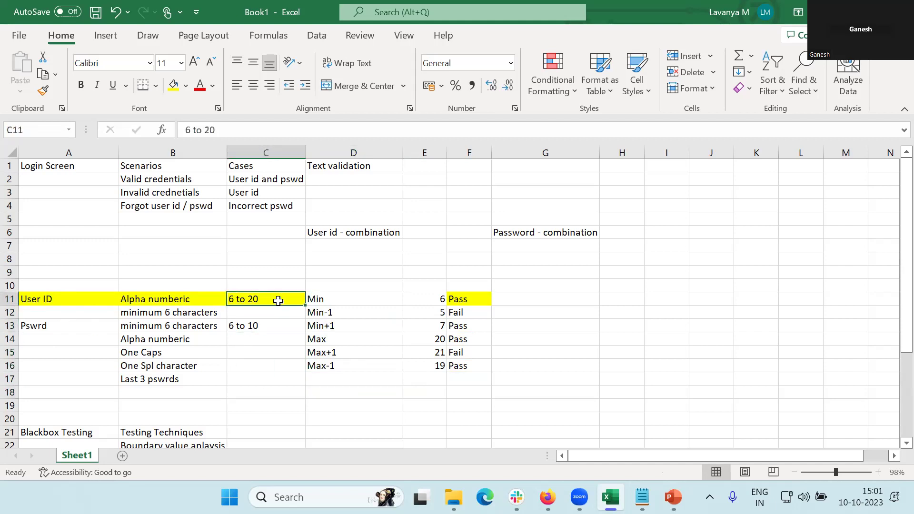
left_click(272, 331)
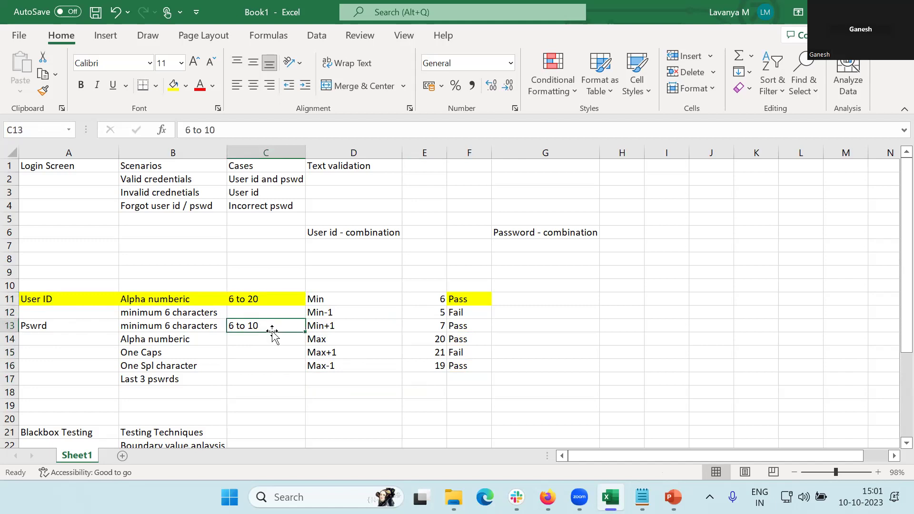
key("ctrl+c")
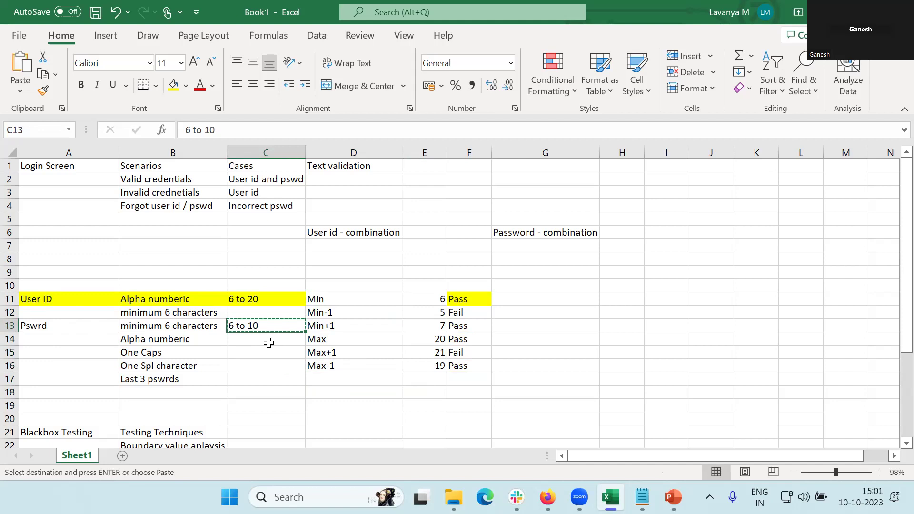
left_click(262, 388)
key("ctrl+v")
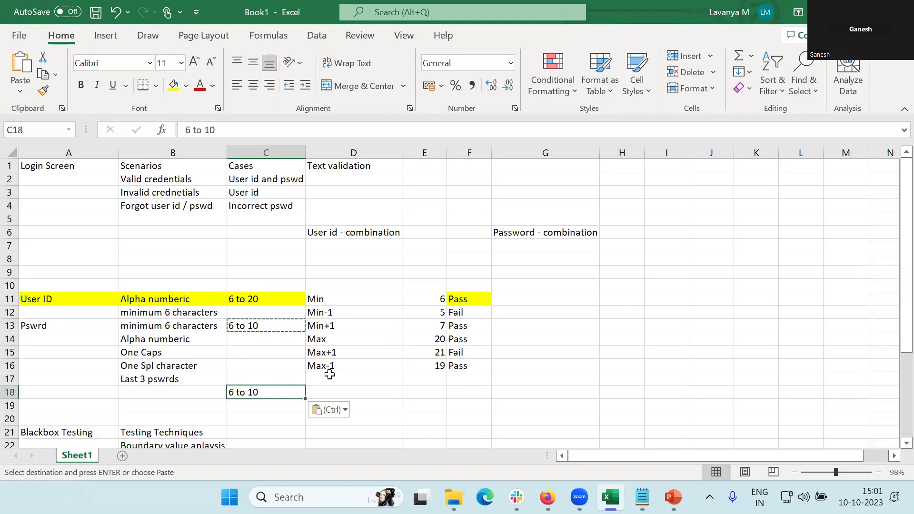
Copy the Min to Max-1 boundary labels from D11:D16 into D18:D23
left_click_drag(351, 302, 363, 361)
key("ctrl+c")
left_click(352, 391)
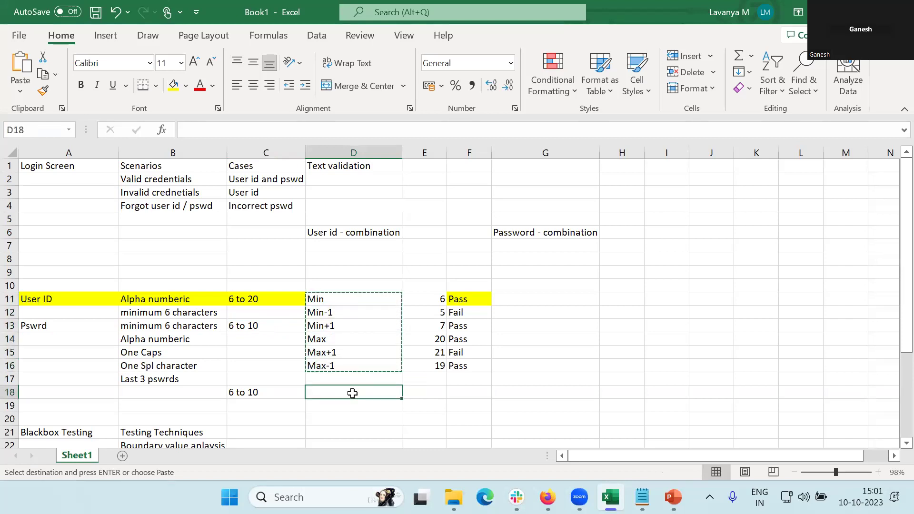
key("ctrl+v")
Enter the sample lengths 6, 5, 7, 10, 11 and 9 in E18:E23
left_click(425, 391)
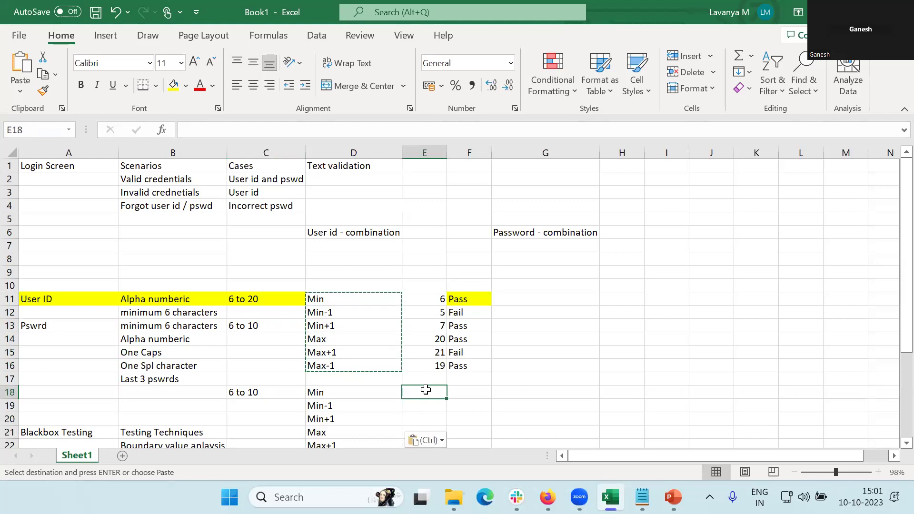
type("6")
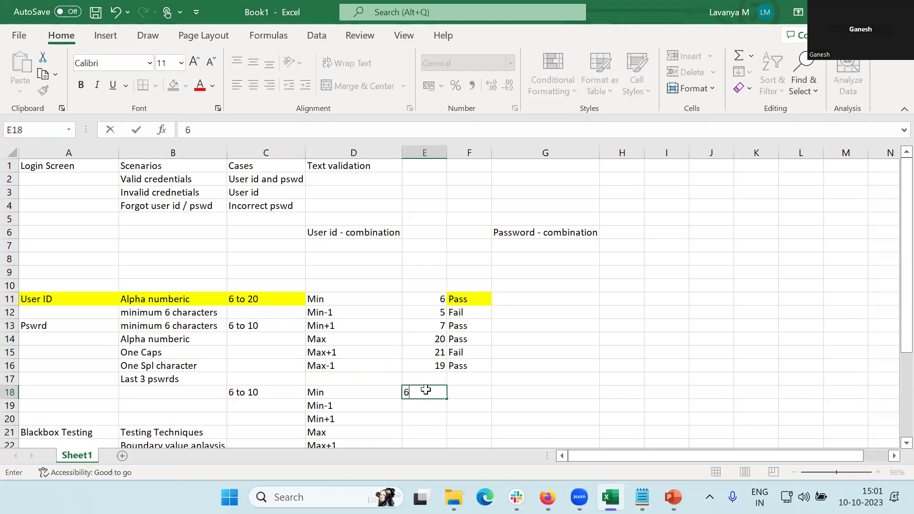
key("Return")
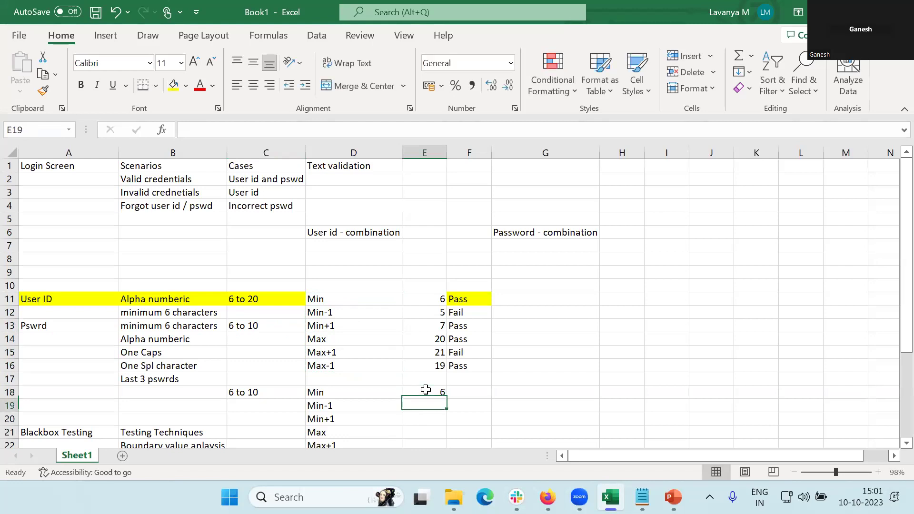
type("5")
key("Return")
type("7")
key("Return")
type("10")
key("Return")
type("11")
key("Return")
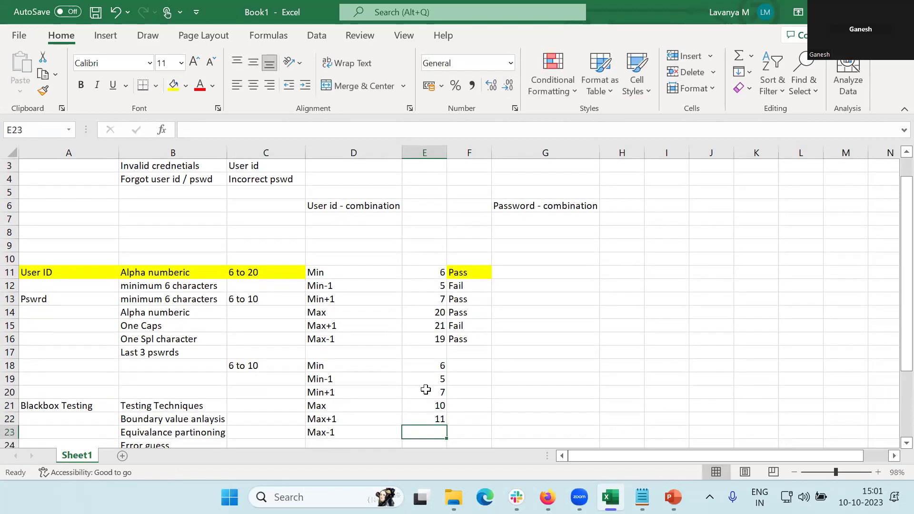
type("9")
key("Tab")
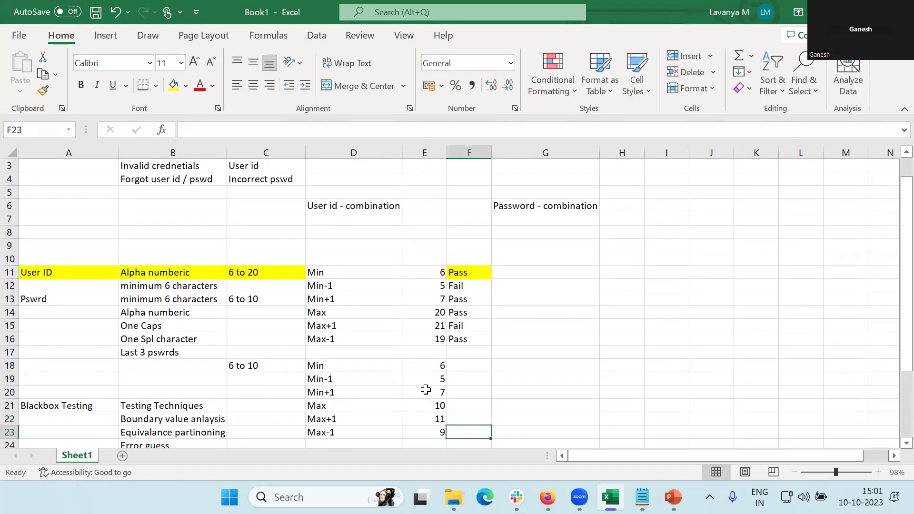
Enter results pass, Fail, Pass, Pass, Fail, Pass in F18:F23
key("Up")
key("Up")
key("Up")
key("Up")
key("Up")
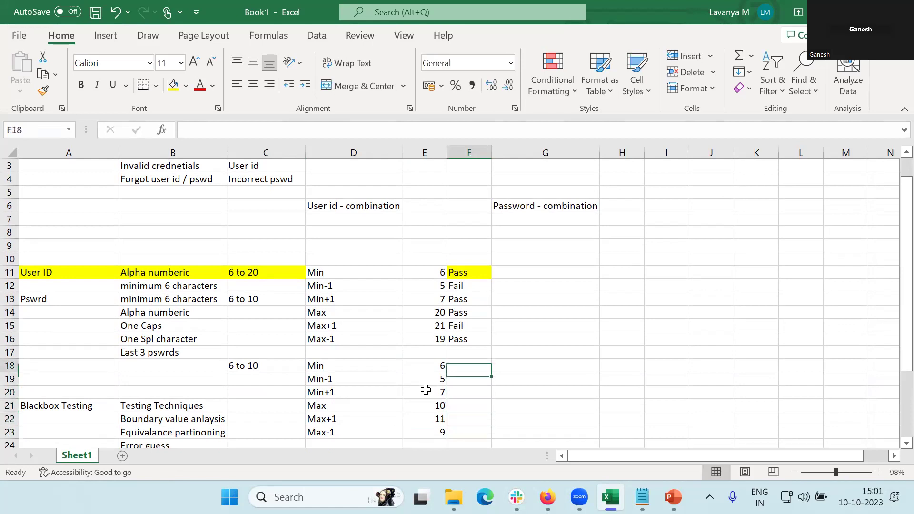
type("pass")
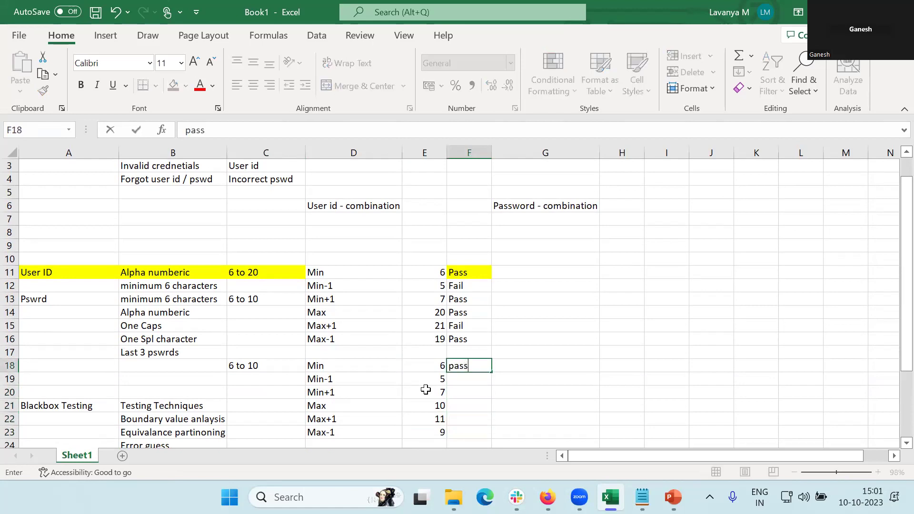
key("Return")
type("Fail")
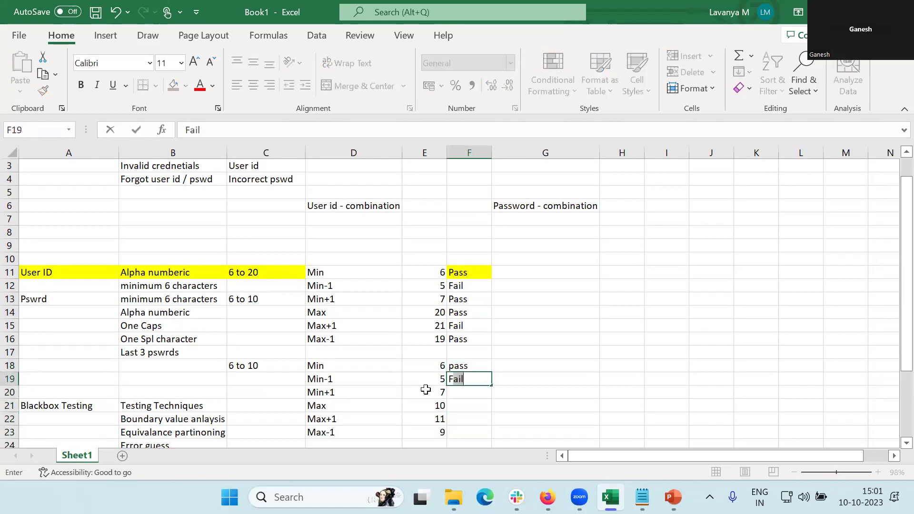
key("Return")
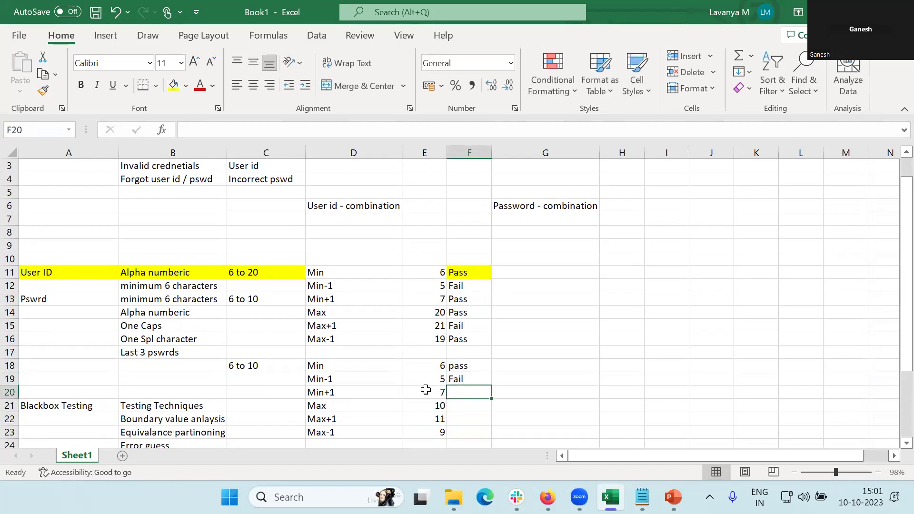
type("Pass")
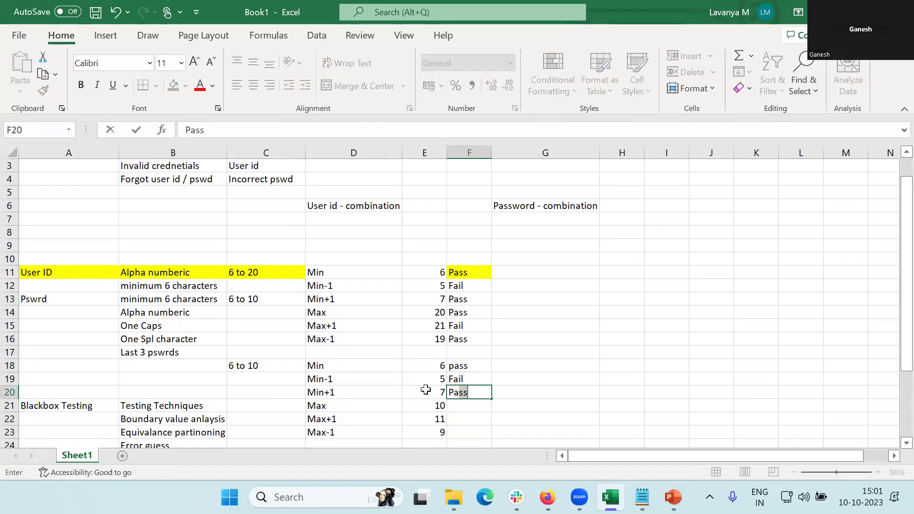
key("Return")
type("Pass")
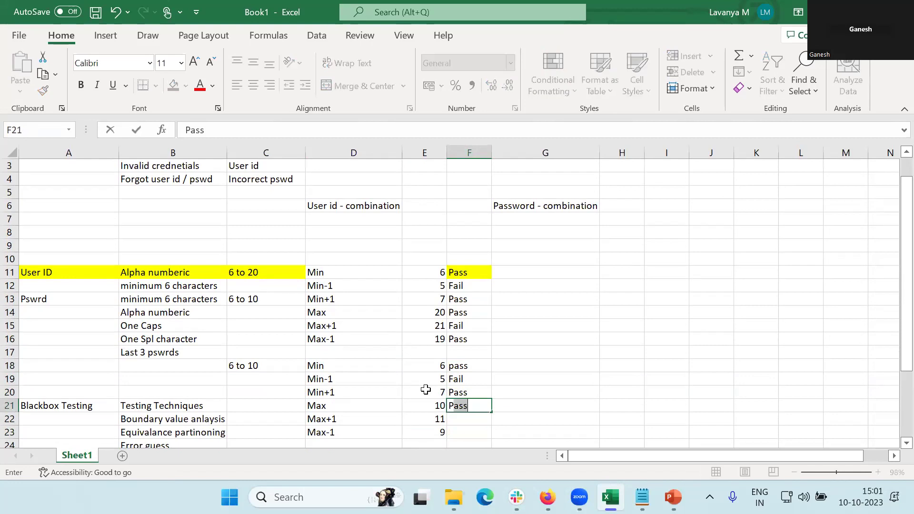
key("Return")
type("Fail")
key("Return")
type("Pass")
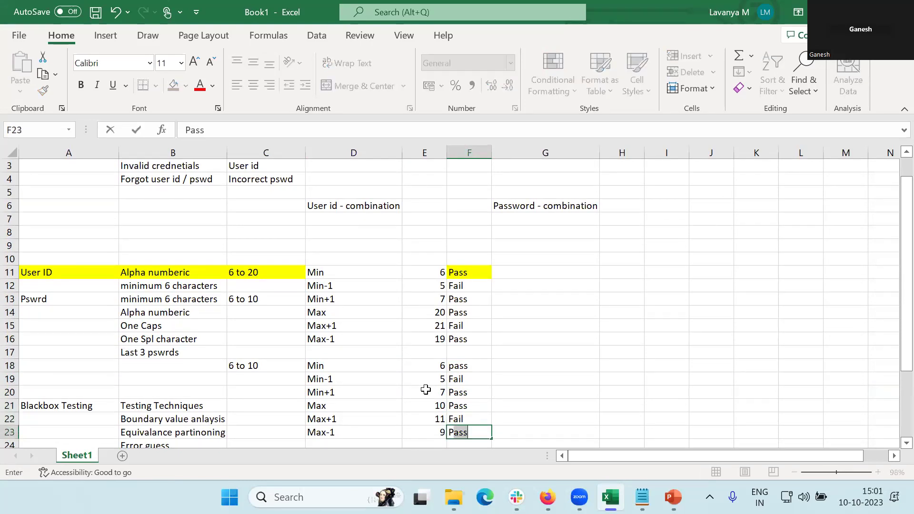
key("Return")
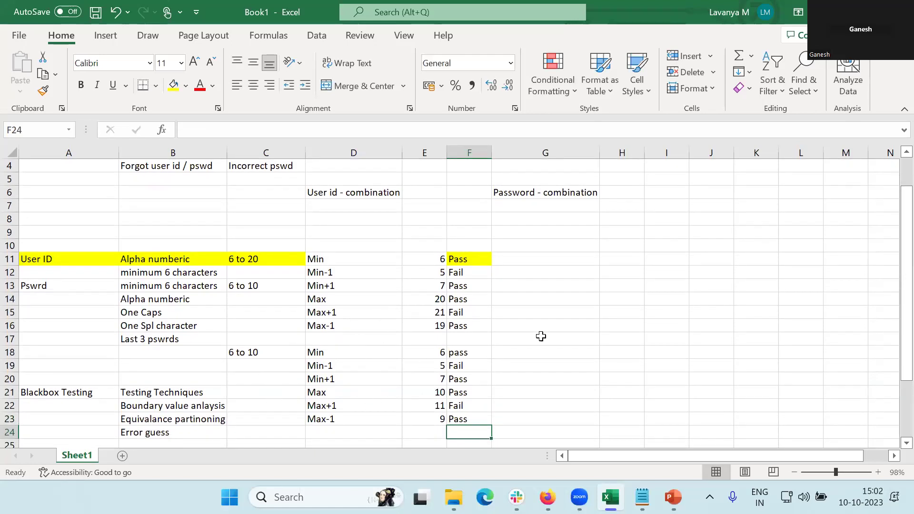
Insert an empty column G before the Password - combination column
left_click(560, 153)
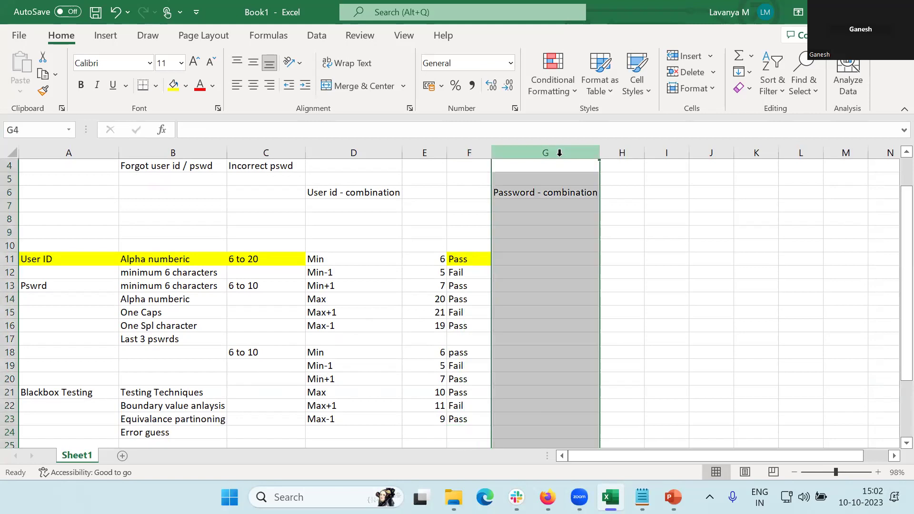
right_click(561, 155)
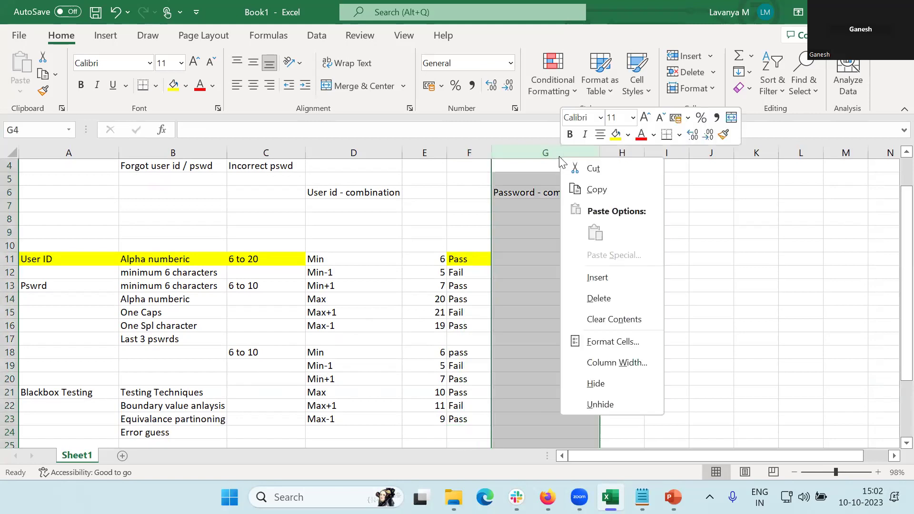
left_click(610, 277)
Enter Test001 in G11, then correct it to Test01
left_click(514, 260)
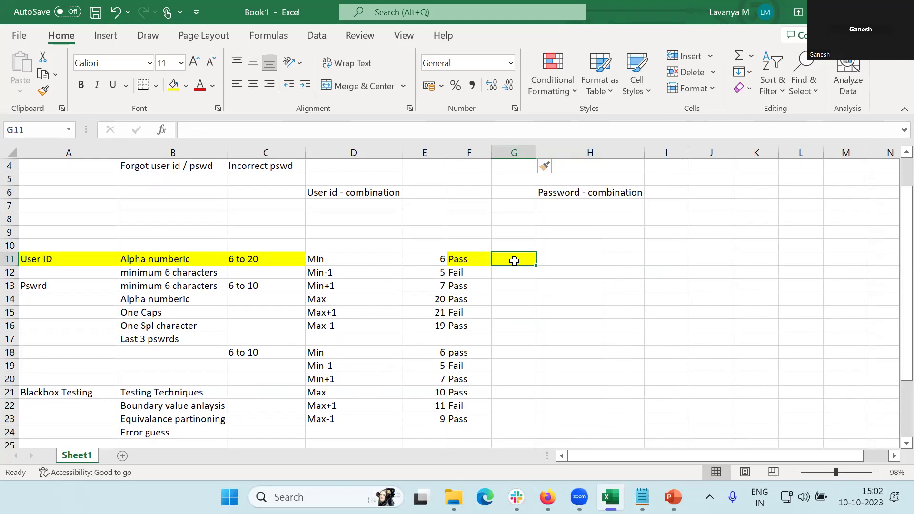
type("Test001")
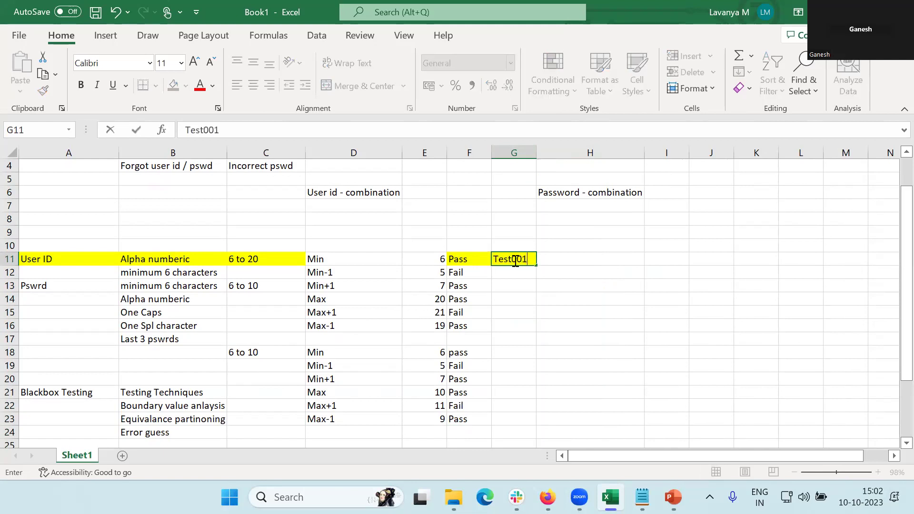
key("Return")
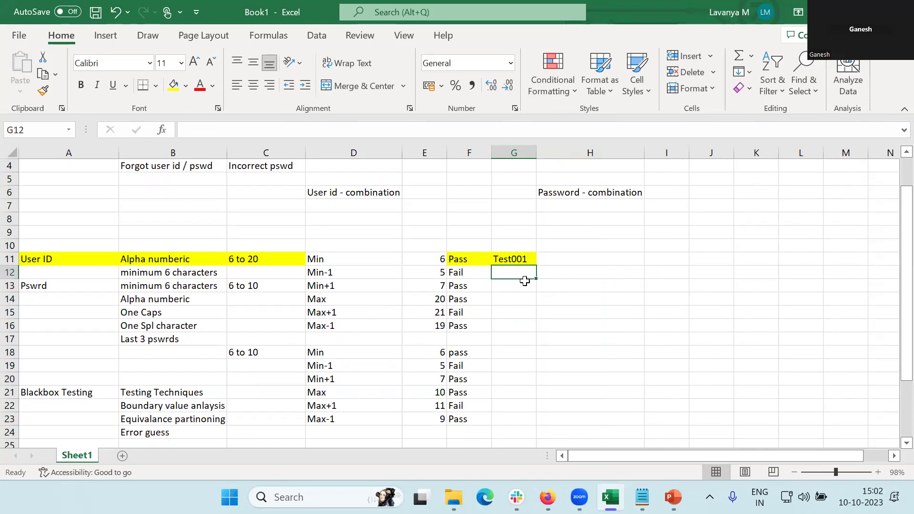
double_click(523, 259)
key("BackSpace")
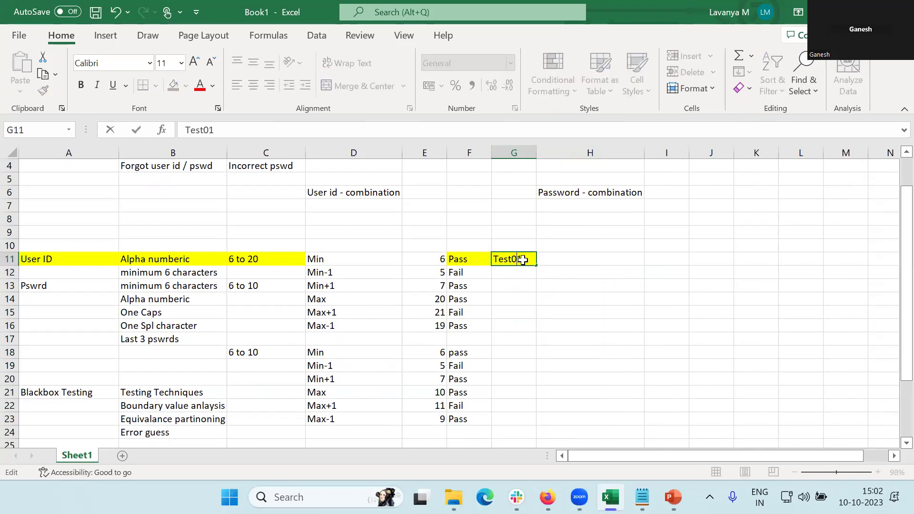
key("Return")
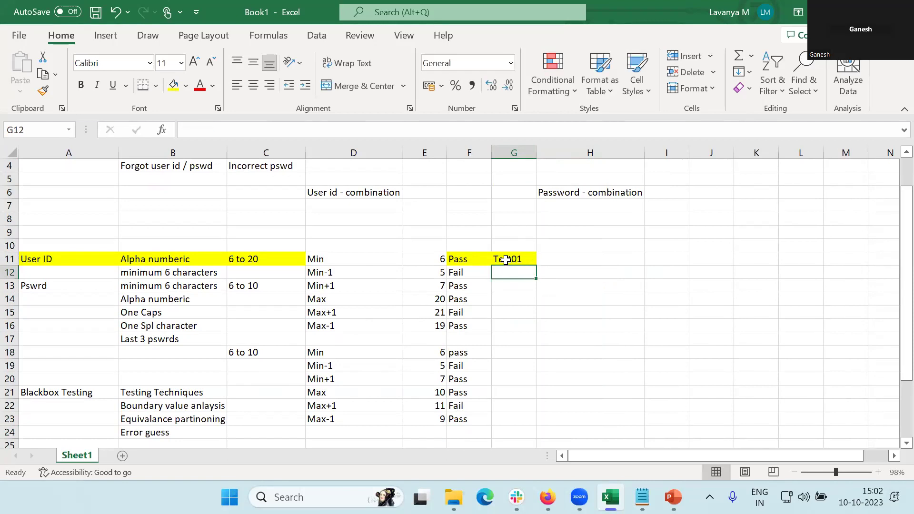
left_click(141, 262)
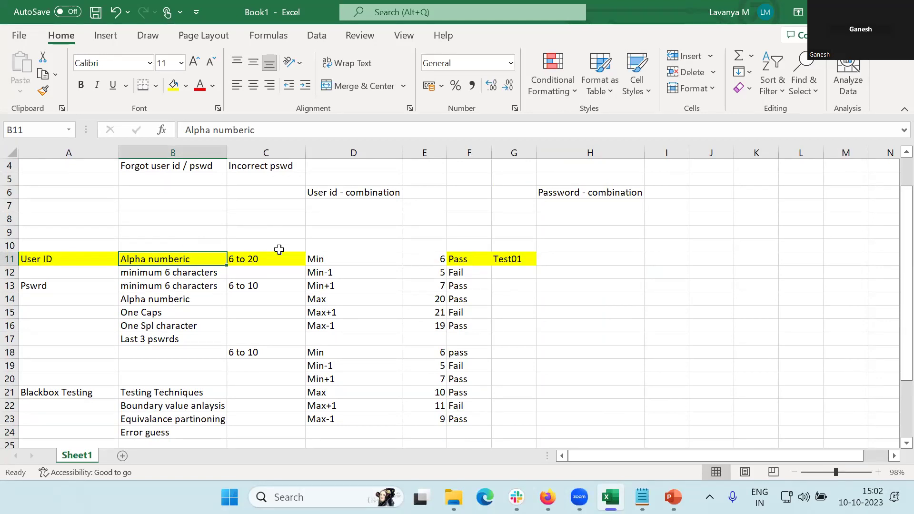
Start the J11 description with 'Verify user id' and autofit column J
scroll(441, 267, "up", 1)
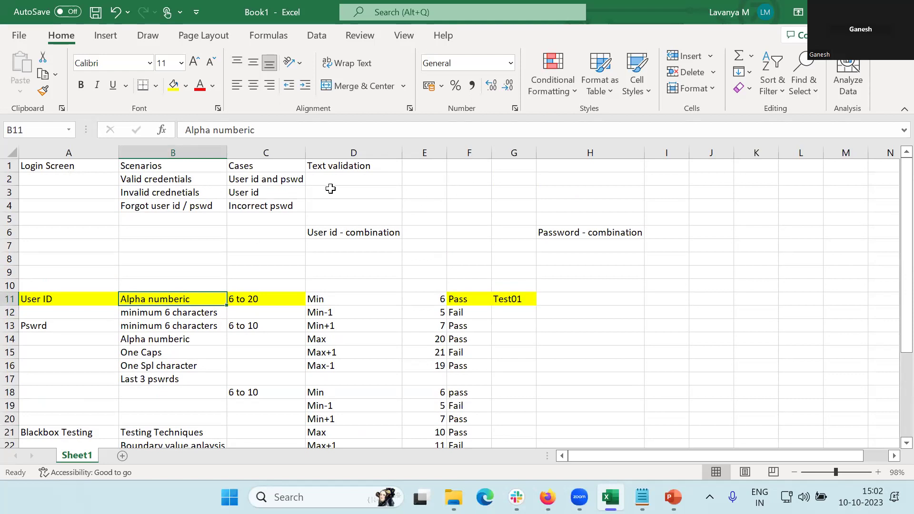
left_click(663, 287)
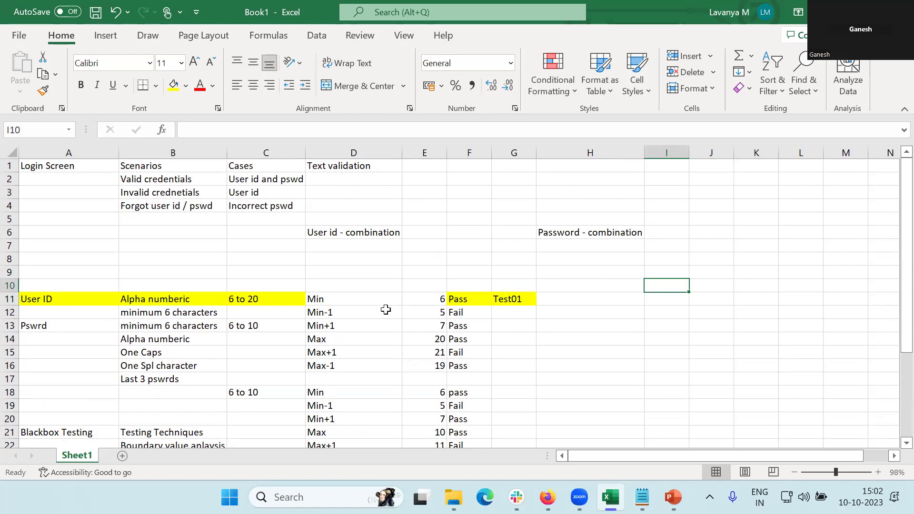
left_click_drag(428, 299, 511, 300)
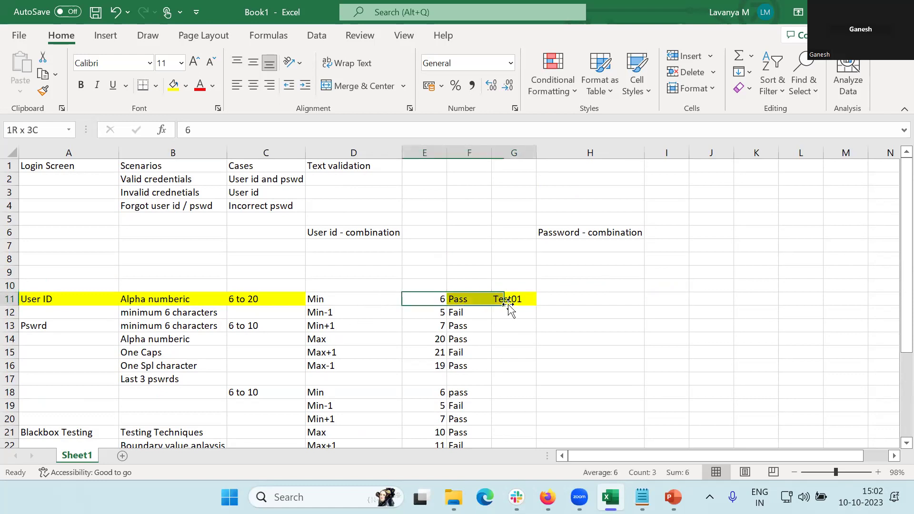
left_click(708, 297)
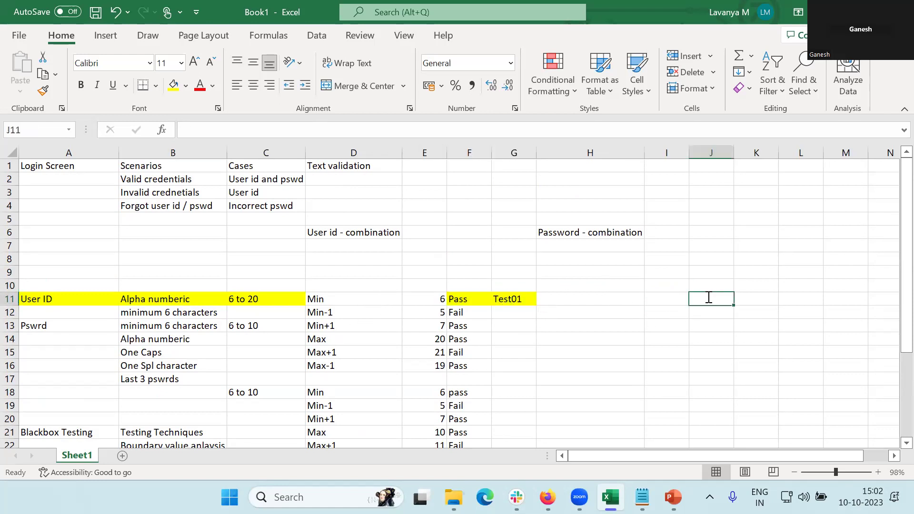
type("Verify")
type(" u")
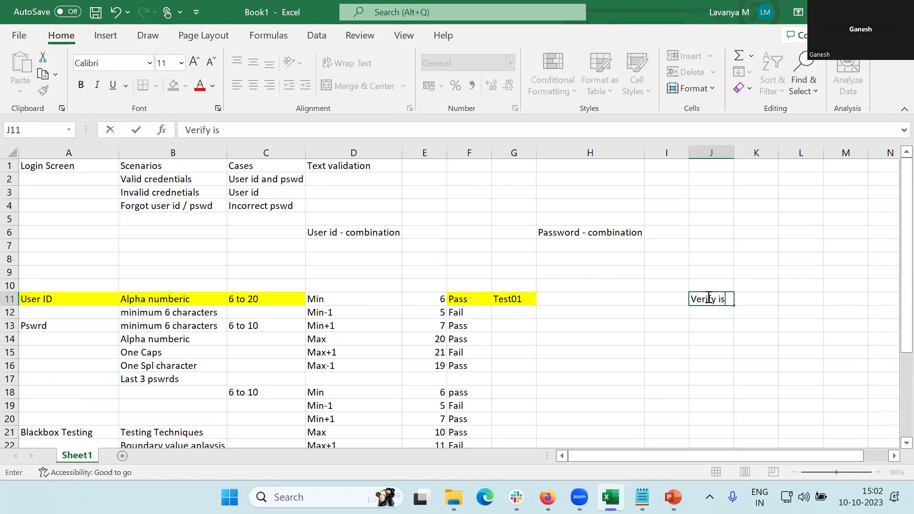
key("BackSpace")
type("user id is")
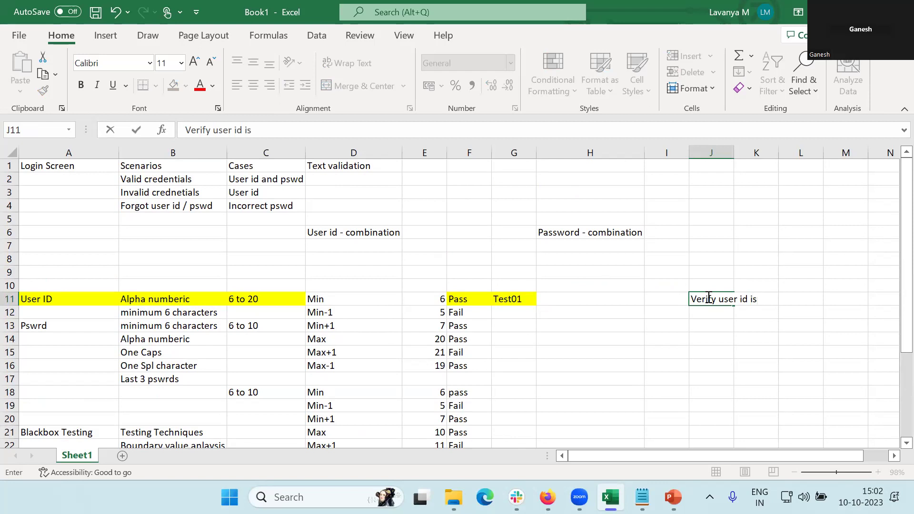
key("BackSpace")
key("BackSpace")
key("BackSpace")
left_click(732, 157)
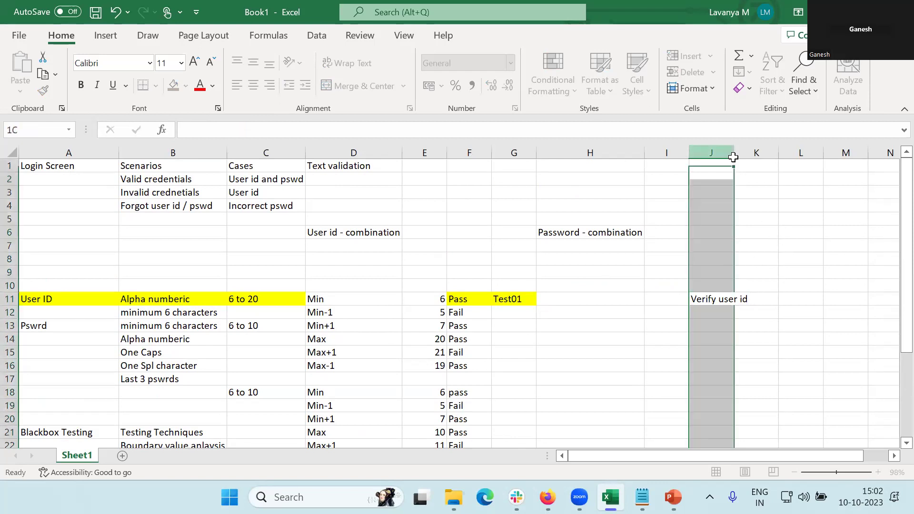
double_click(734, 157)
left_click(729, 315)
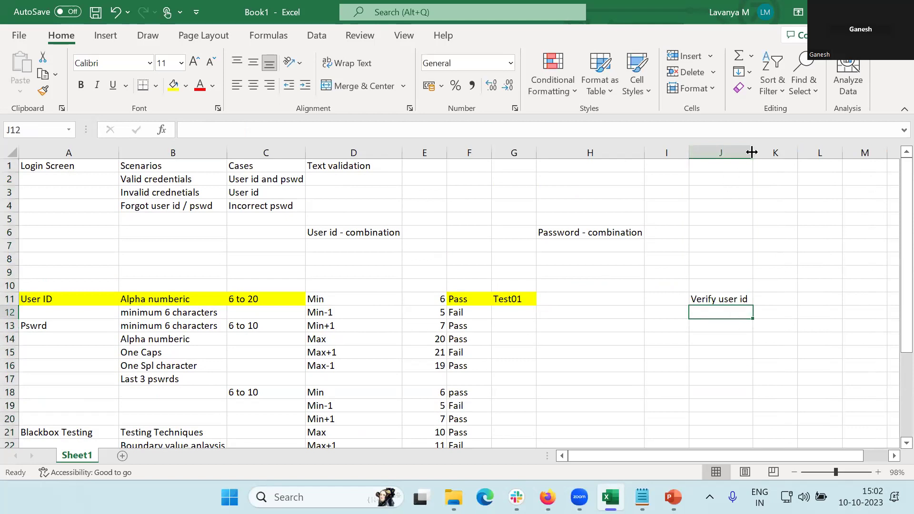
Complete J11 as 'Verify user id accepts with minimum field length' and autofit column J again
double_click(738, 299)
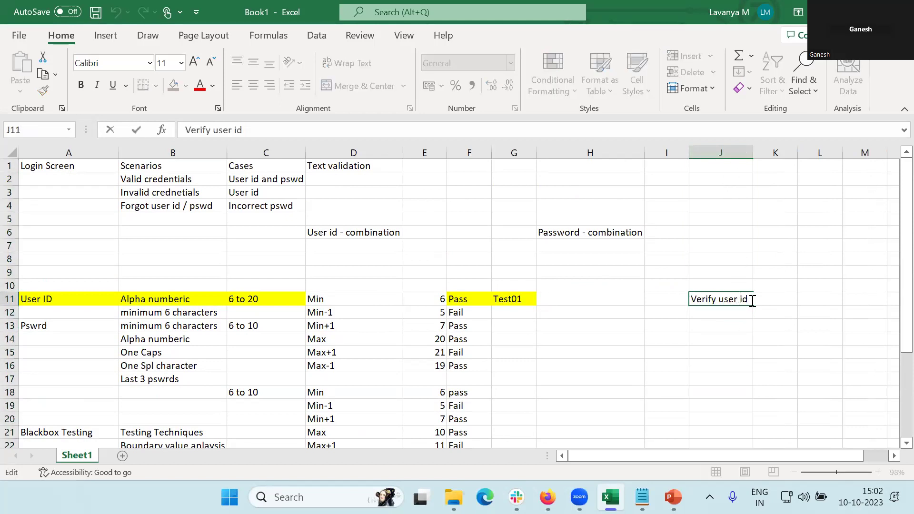
type("acce")
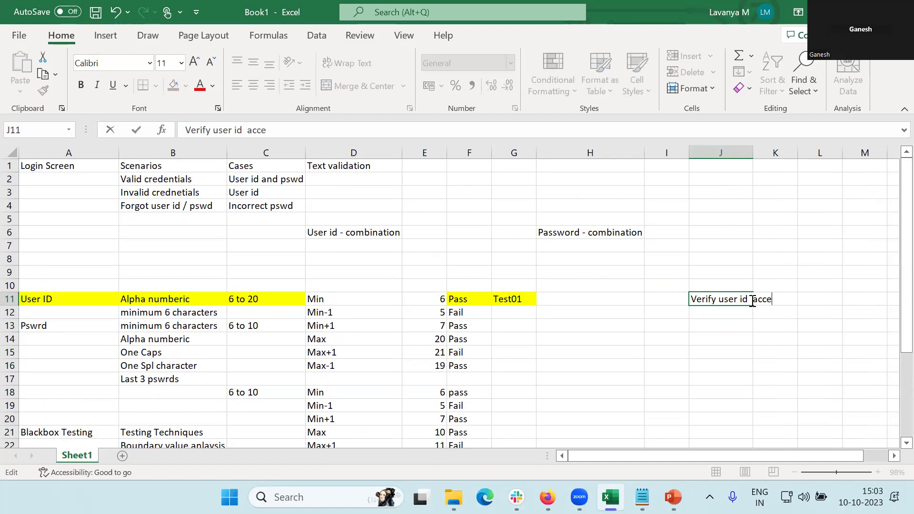
type("pts m")
key("BackSpace")
type("w")
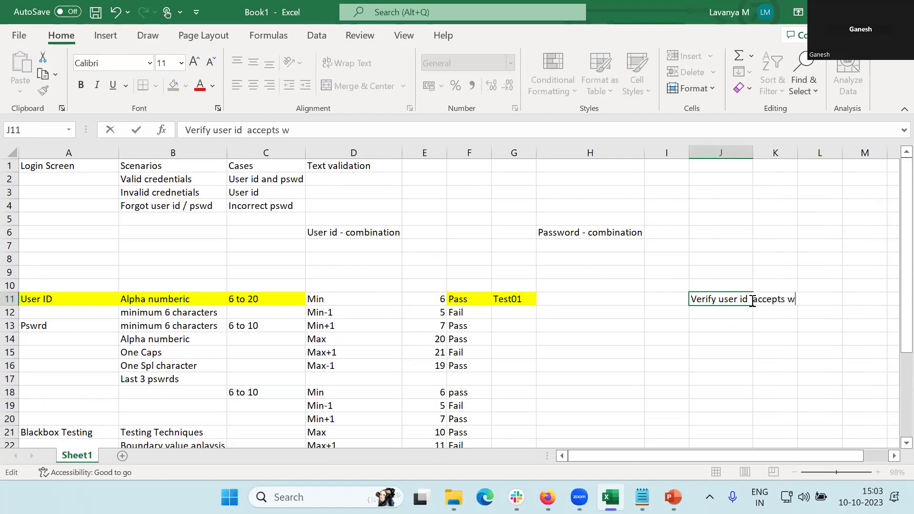
type("ith minimum")
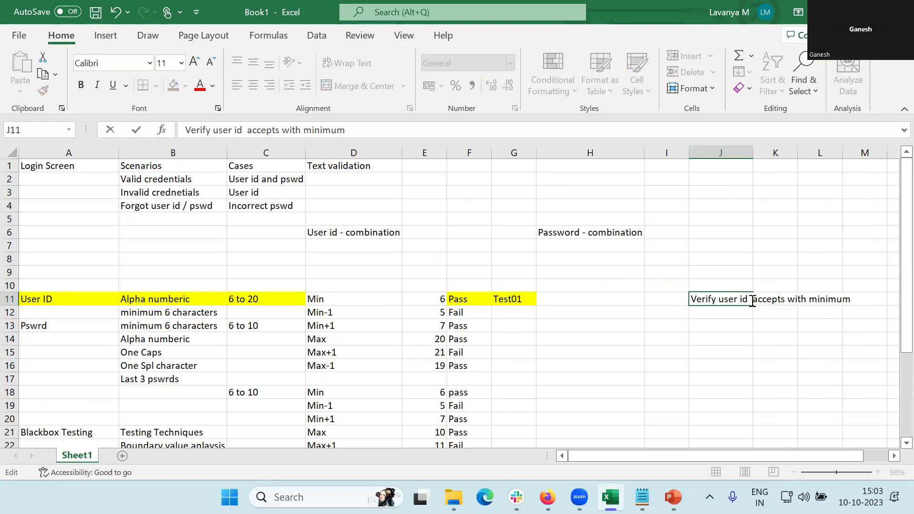
type(" field lenght")
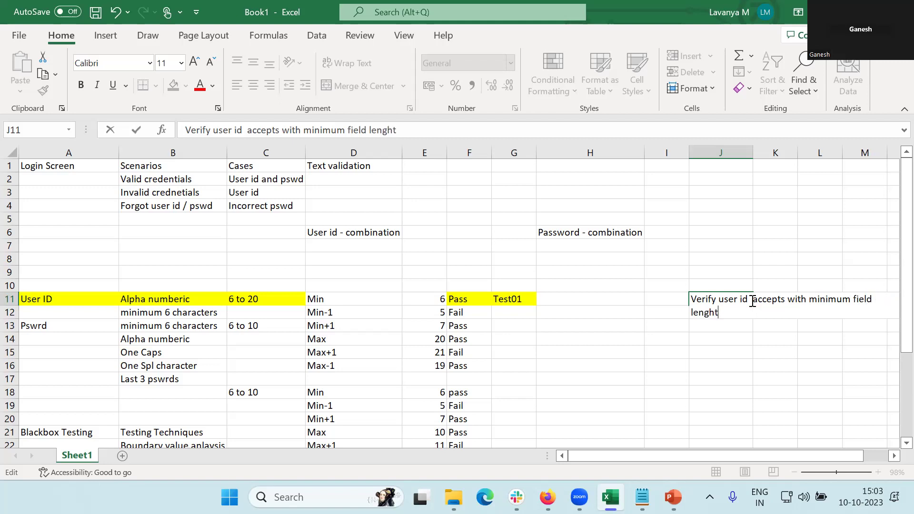
key("Return")
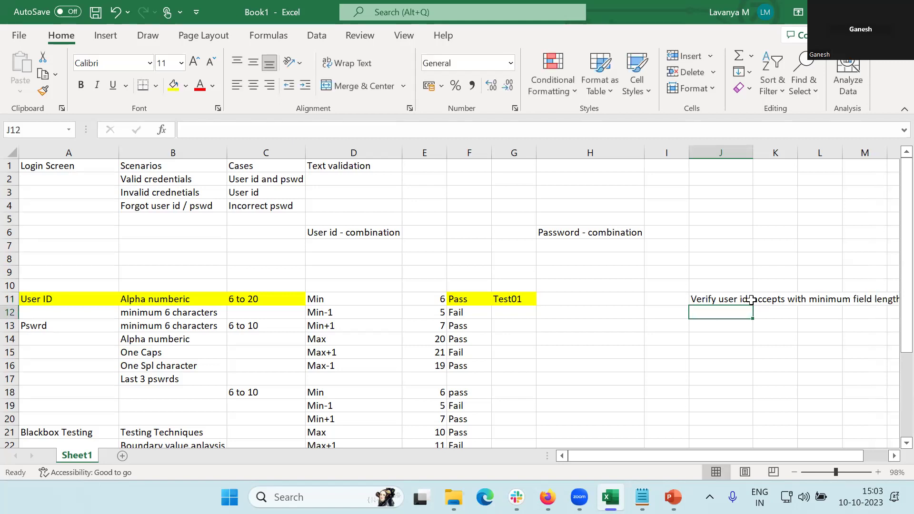
double_click(752, 153)
left_click(742, 294)
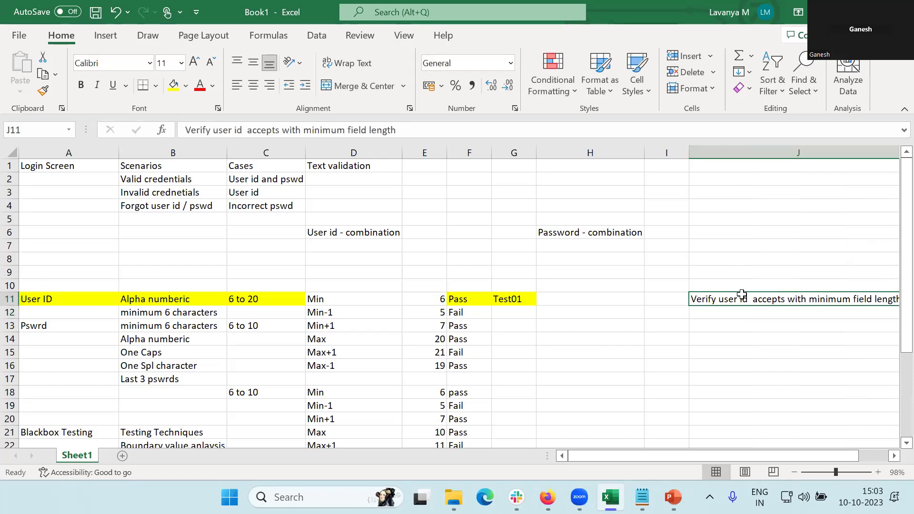
left_click(440, 296)
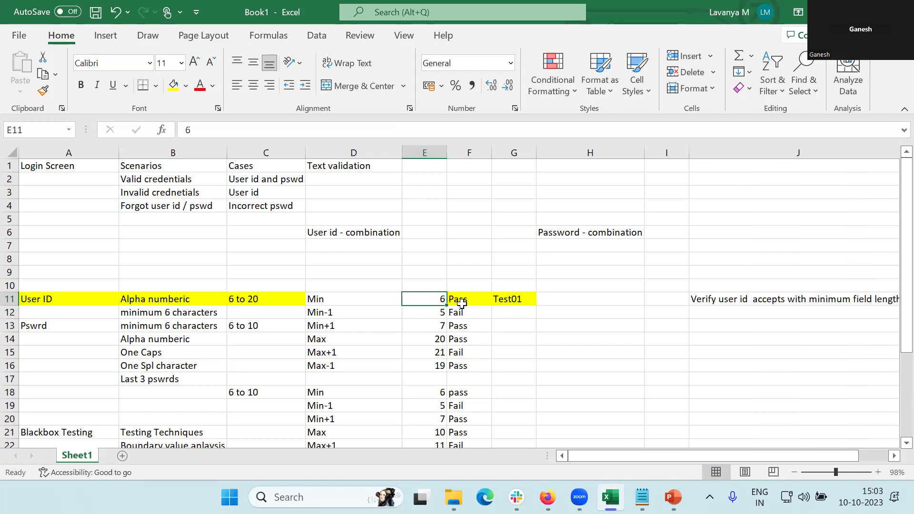
Enter 'tests' as the sample User ID in G12 next to the length-5 Fail row
left_click(518, 302)
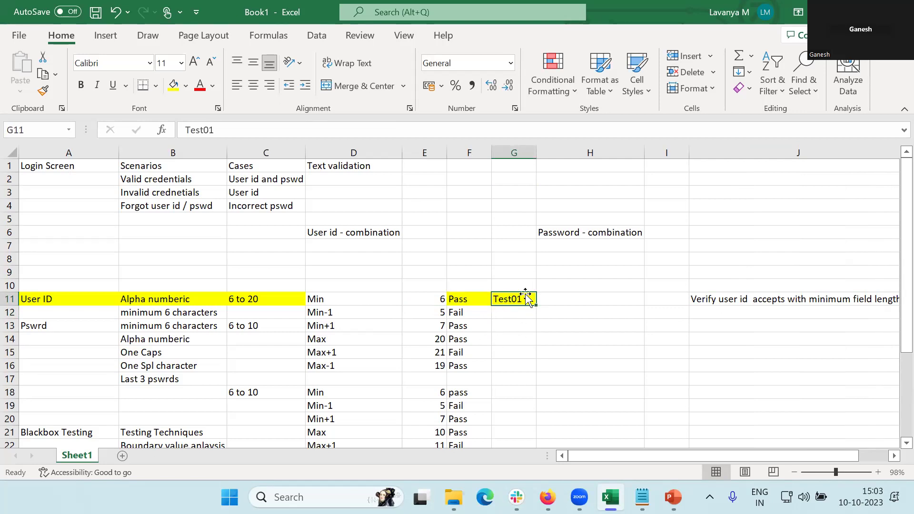
left_click(502, 313)
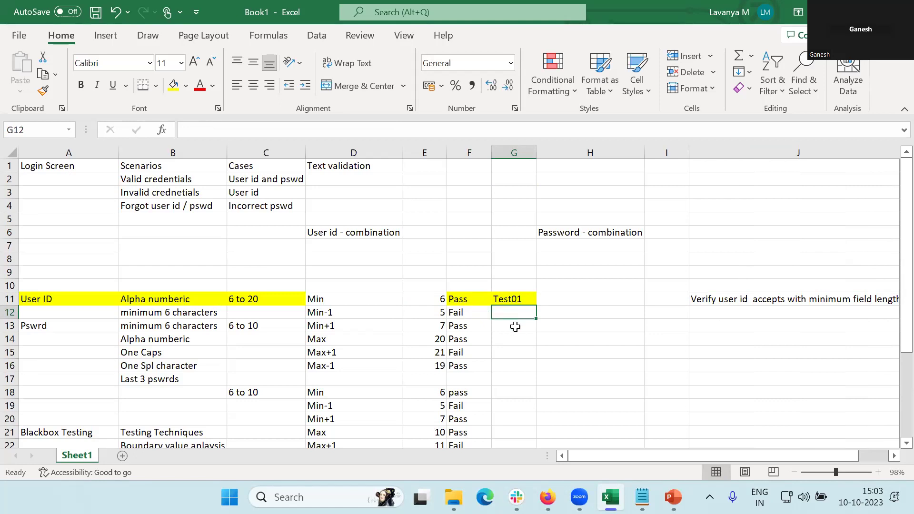
left_click(589, 304)
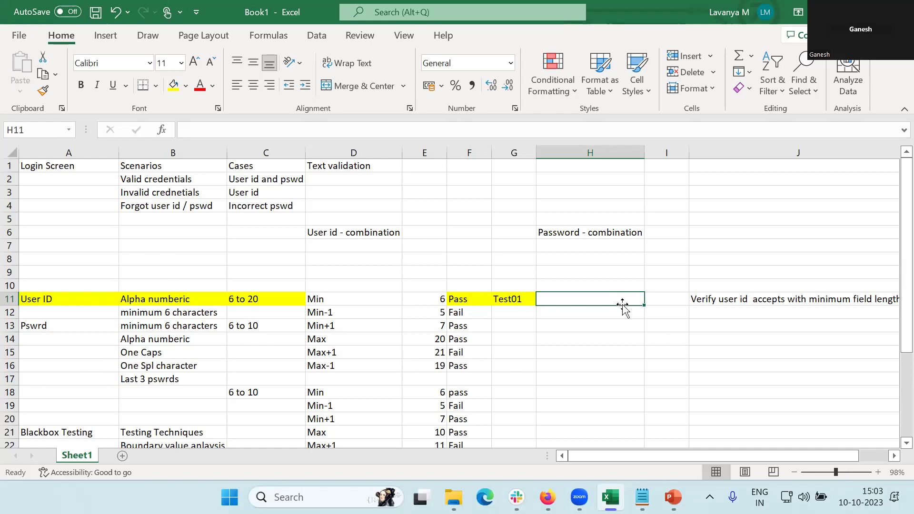
left_click(521, 314)
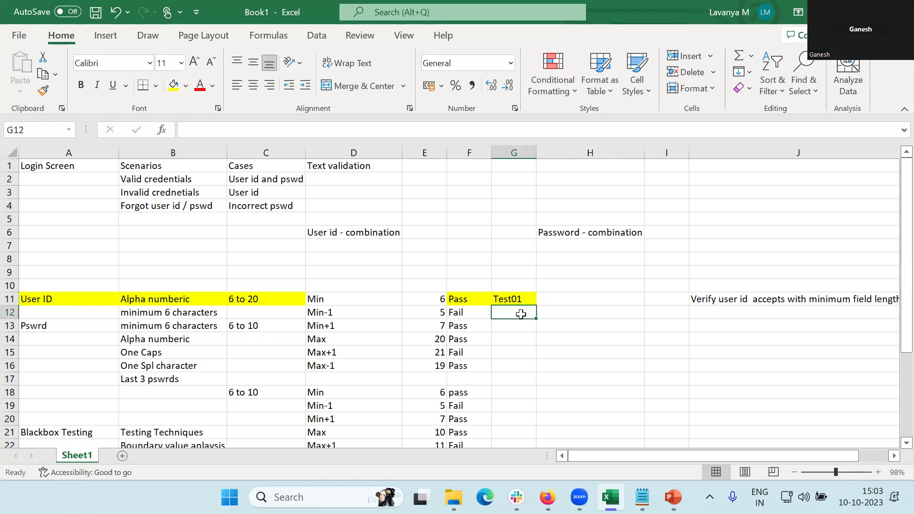
type("tests")
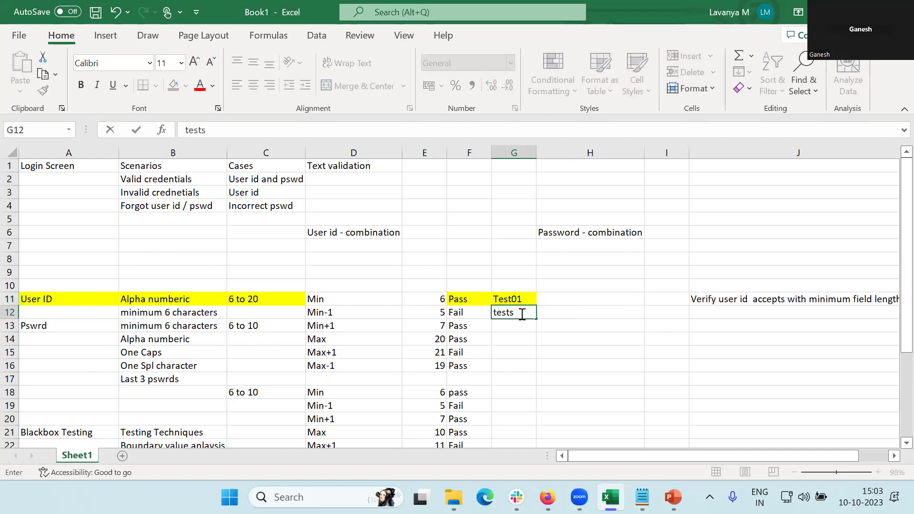
key("Return")
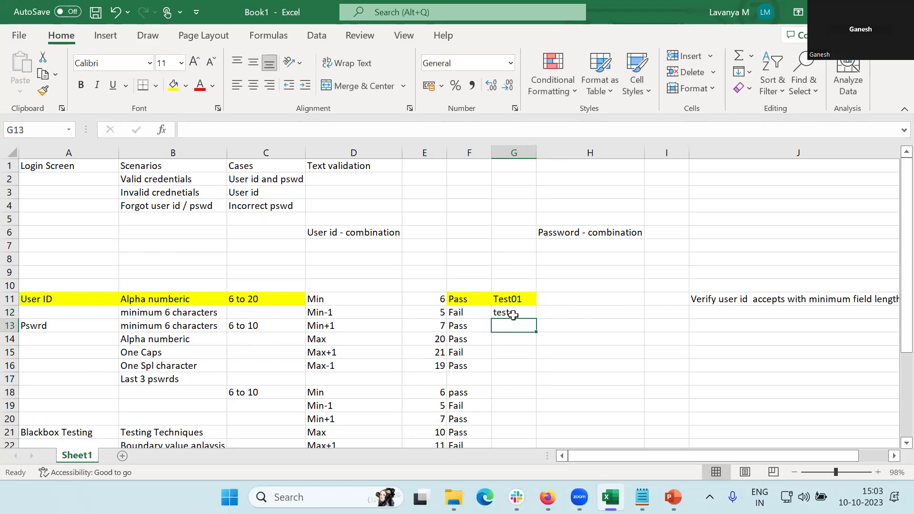
left_click(513, 315)
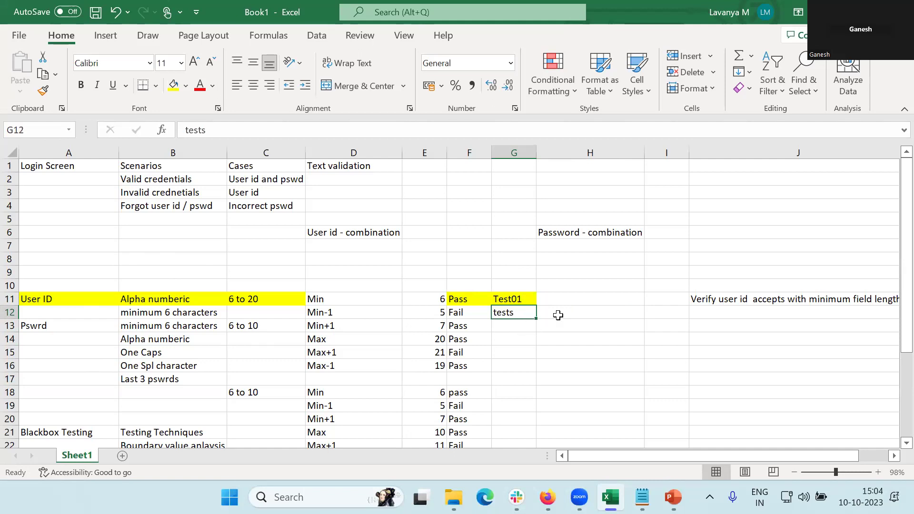
Enter '2 - Alphanumeric, Field length missing' in H12 and drag column H wider
left_click(566, 311)
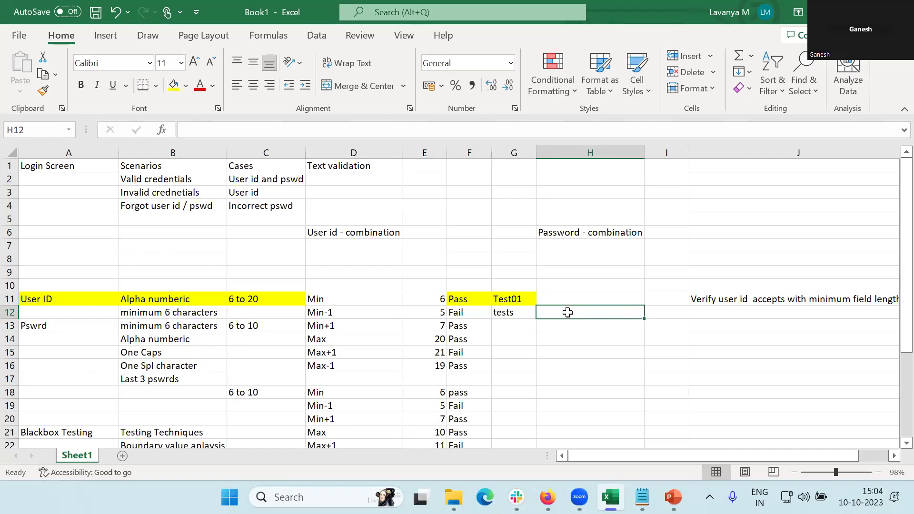
type("2 - ")
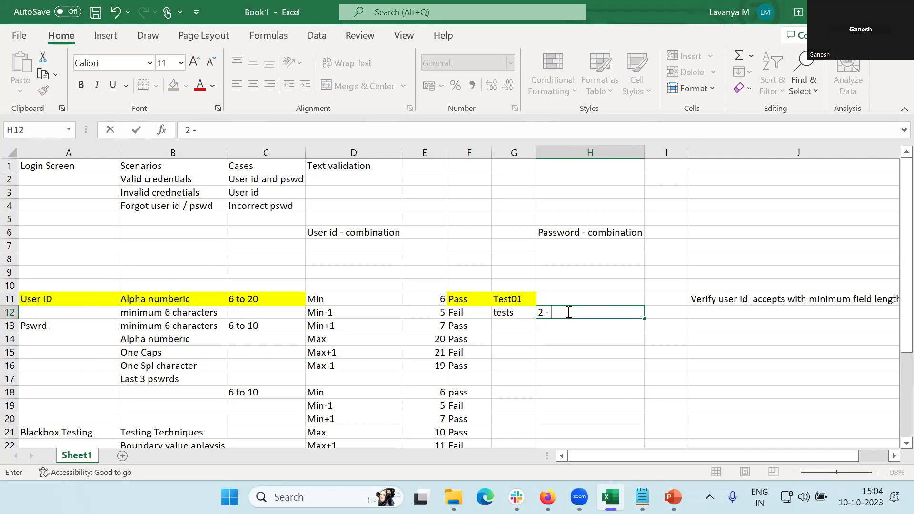
type("Alph")
type("a")
type("nume4ris")
key("BackSpace")
key("BackSpace")
key("BackSpace")
key("BackSpace")
key("BackSpace")
type("ri")
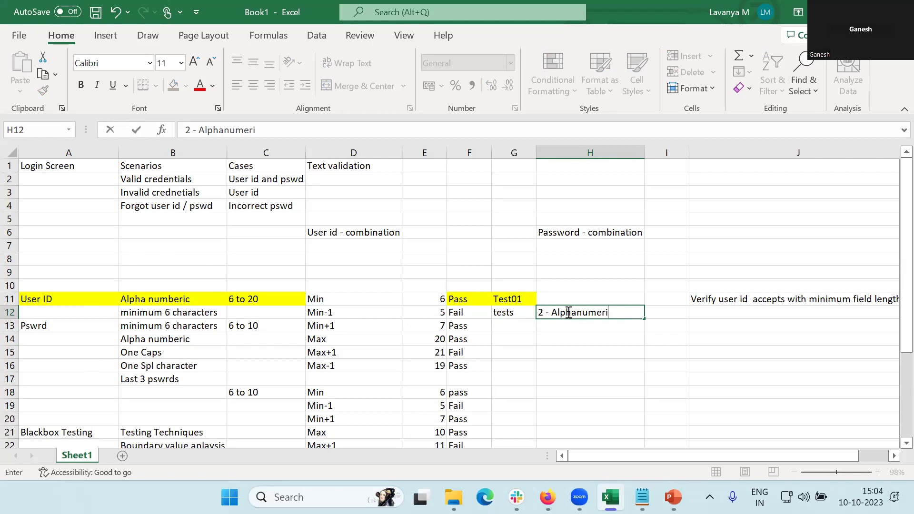
type("c, Field length missing")
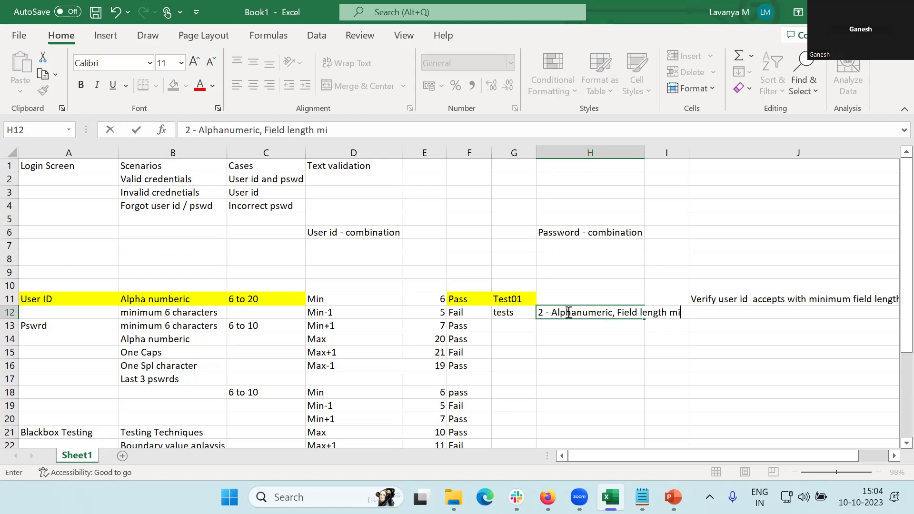
key("Return")
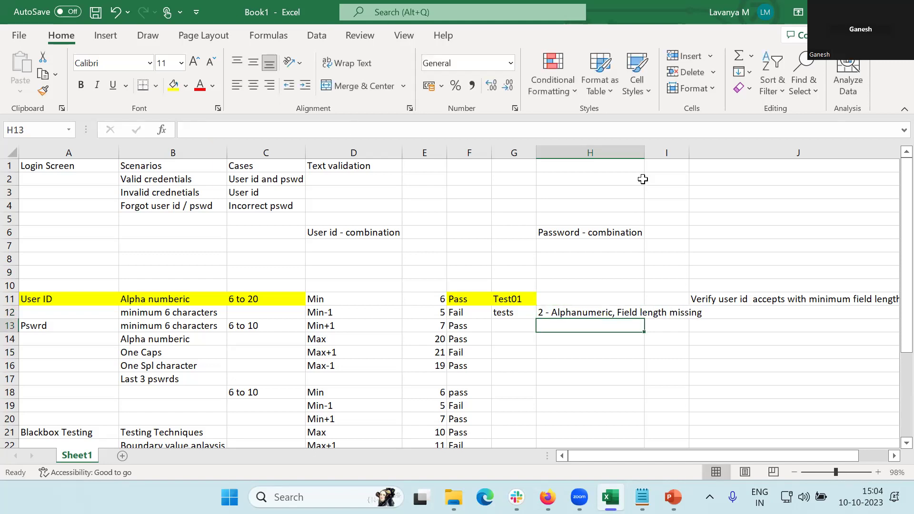
left_click_drag(643, 153, 707, 153)
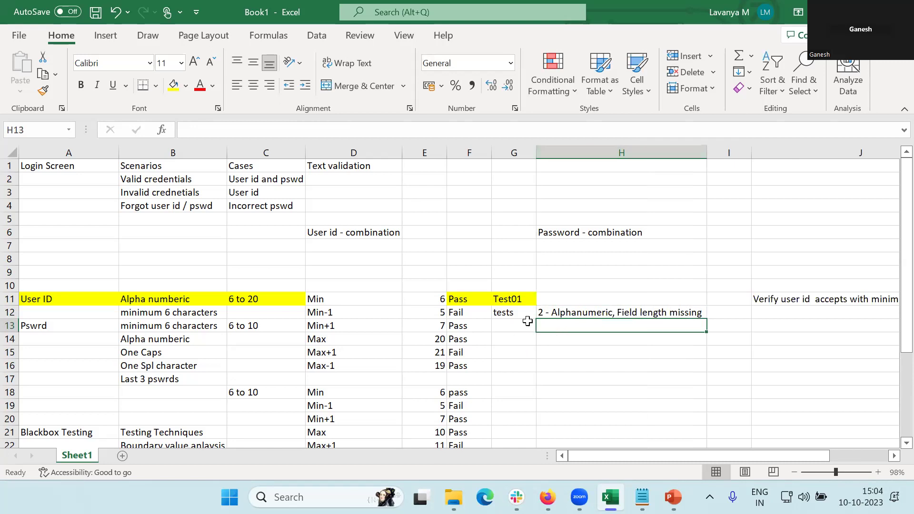
left_click(511, 316)
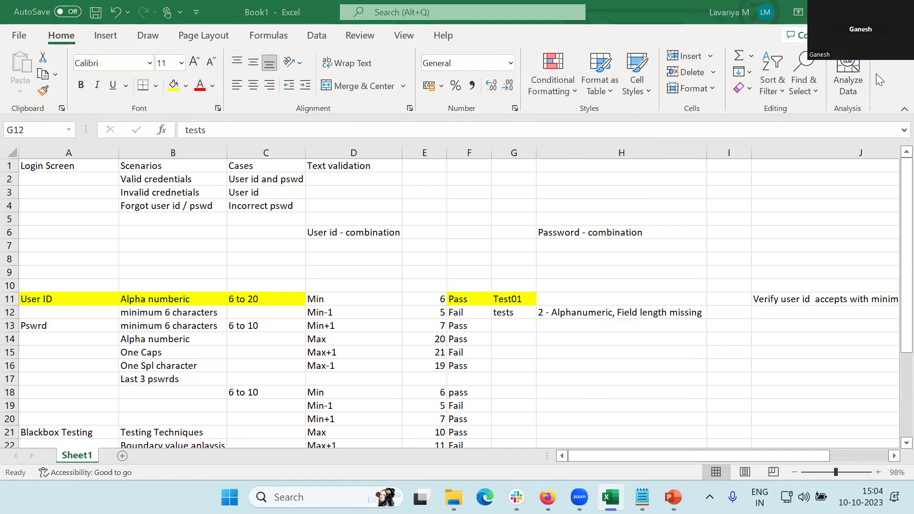
left_click(511, 311)
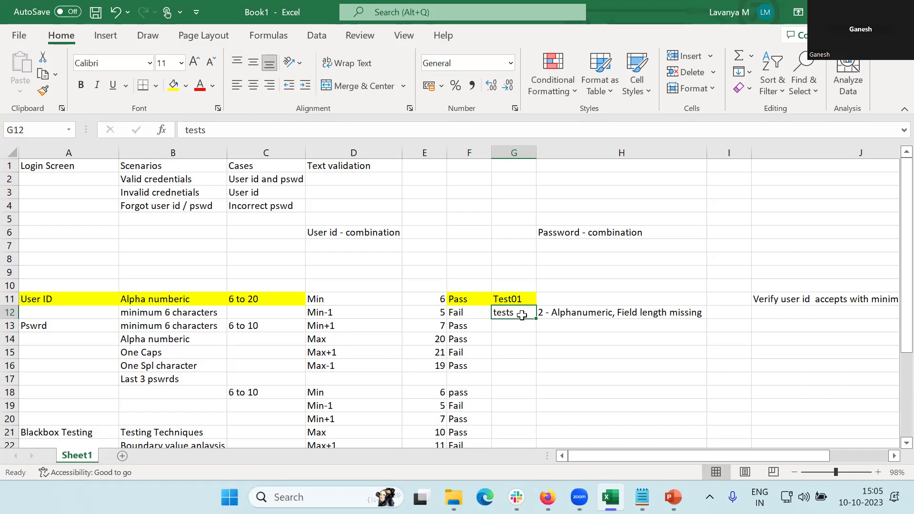
Move the 'tests' entry from G12 down to G17
key("ctrl+x")
key("Down")
key("Down")
key("Down")
key("Down")
key("Down")
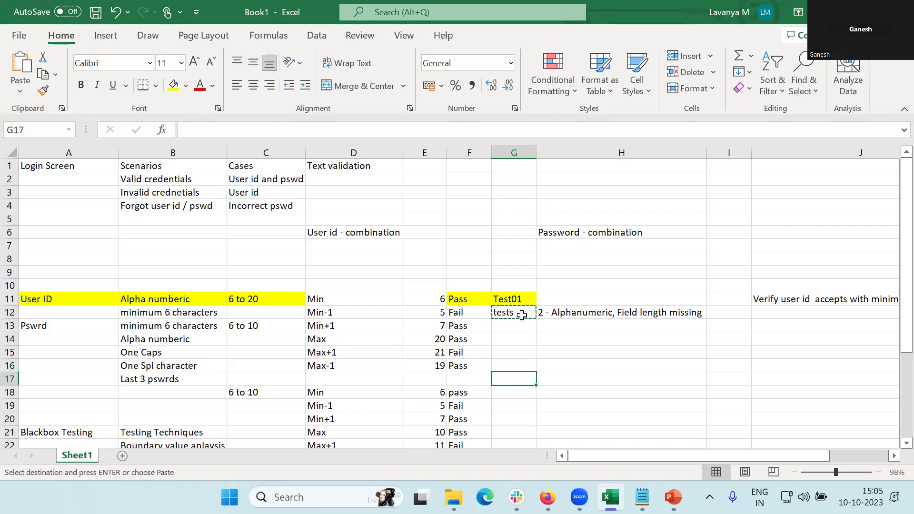
key("Return")
Enter 'Verify user id accepts only Alphabets' in J17
key("Right")
key("Right")
key("Right")
type("V")
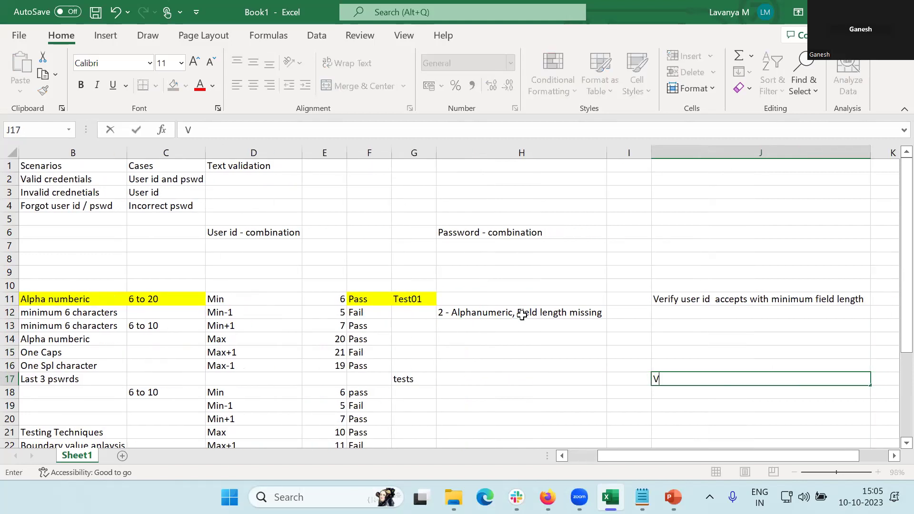
type("erify user id accee")
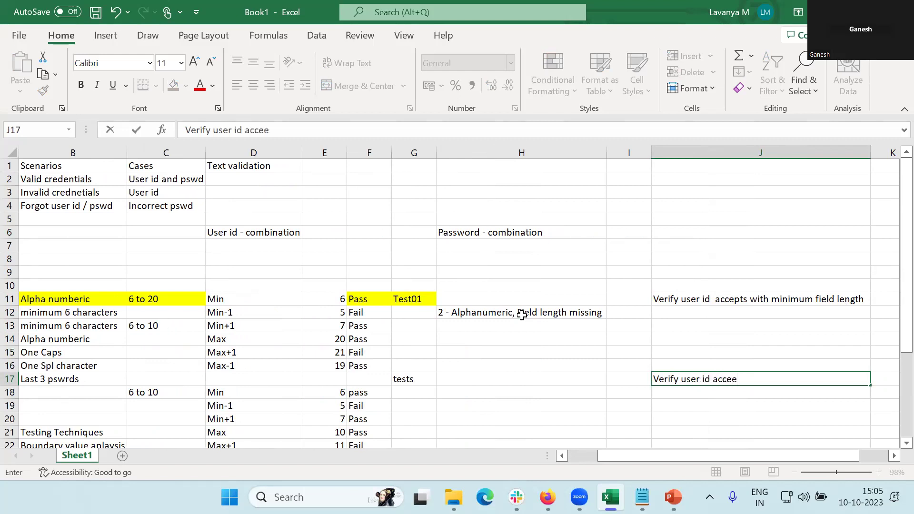
key("BackSpace")
type("pts only ")
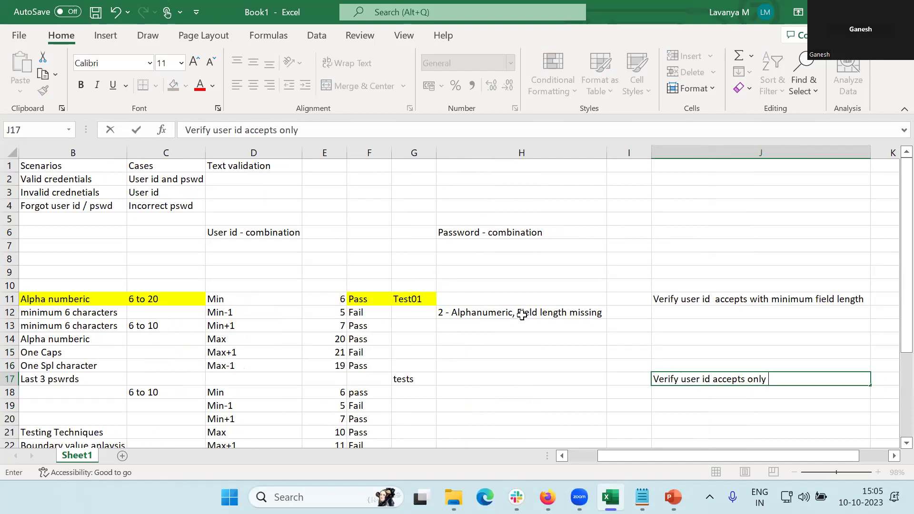
type("Al")
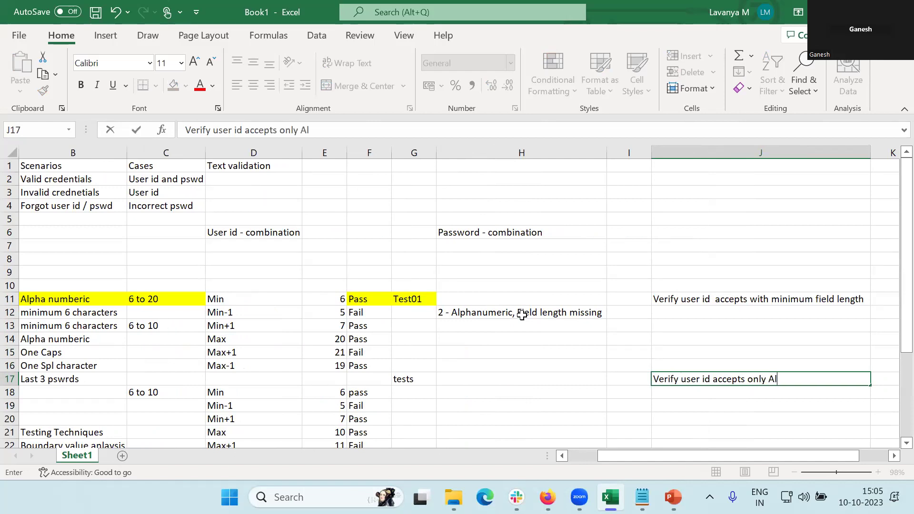
type("phabets")
key("Return")
key("Up")
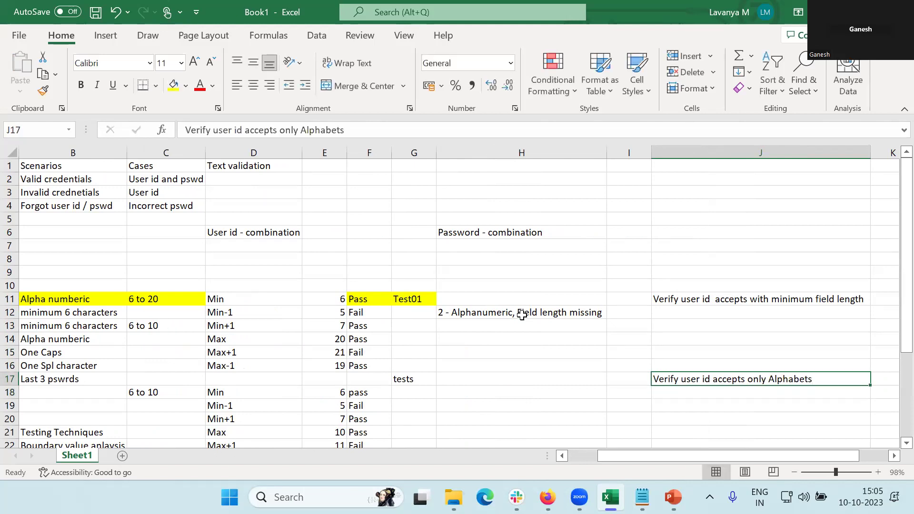
key("Left")
key("Left")
key("Left")
key("Left")
key("Right")
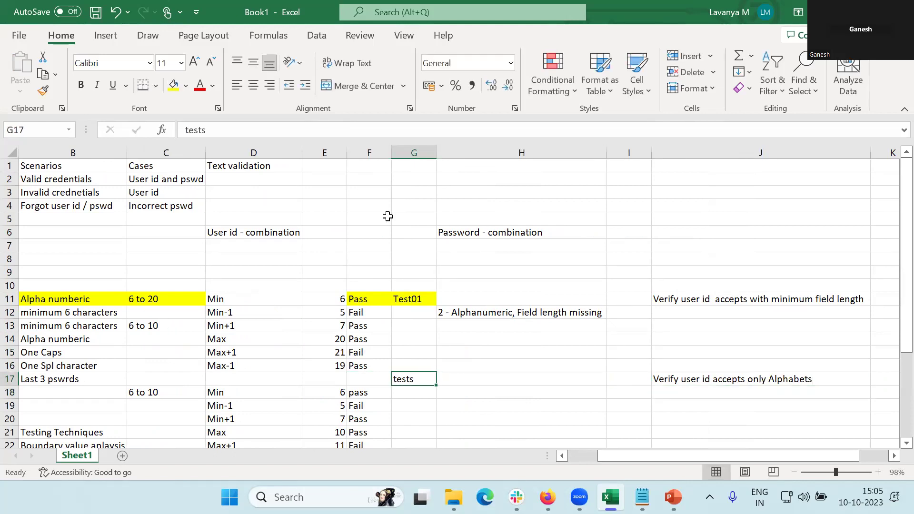
Change G17's test data from 'tests' to 'testing' and review the J17 verification text
left_click(270, 130)
key("BackSpace")
type("ing")
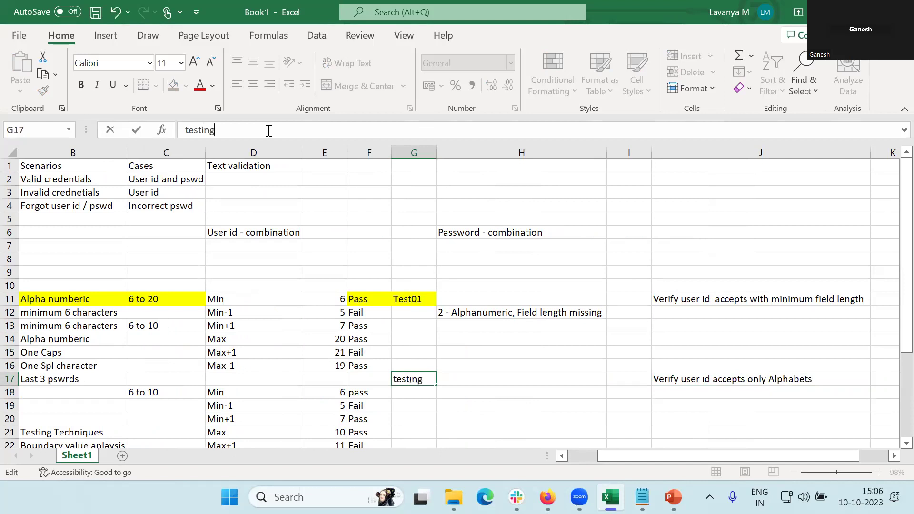
key("Return")
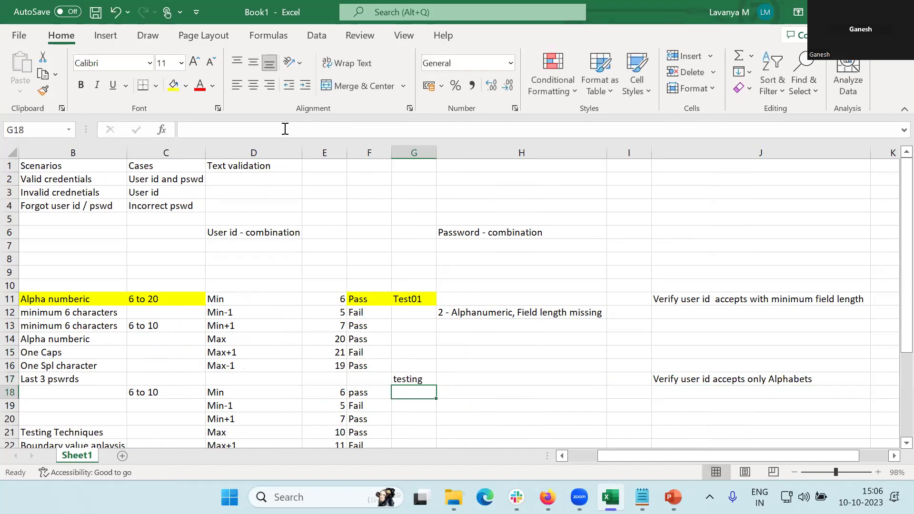
left_click(420, 380)
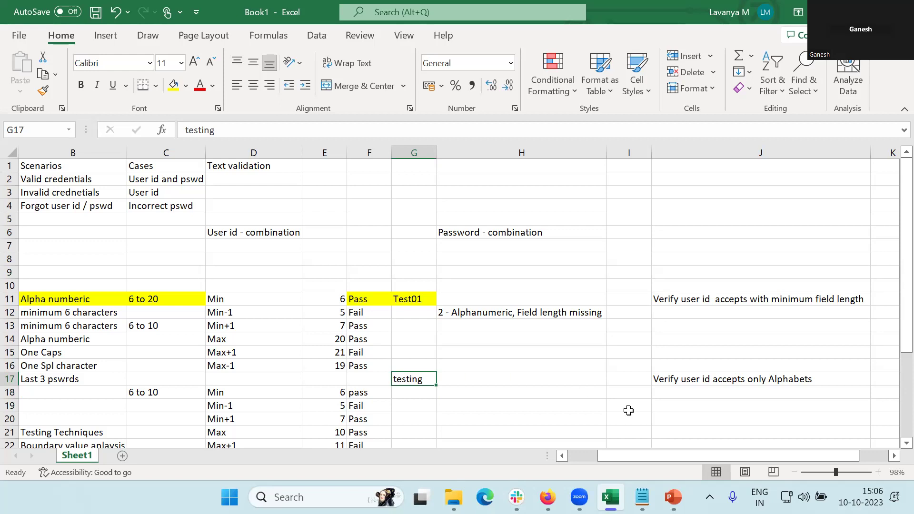
left_click(780, 380)
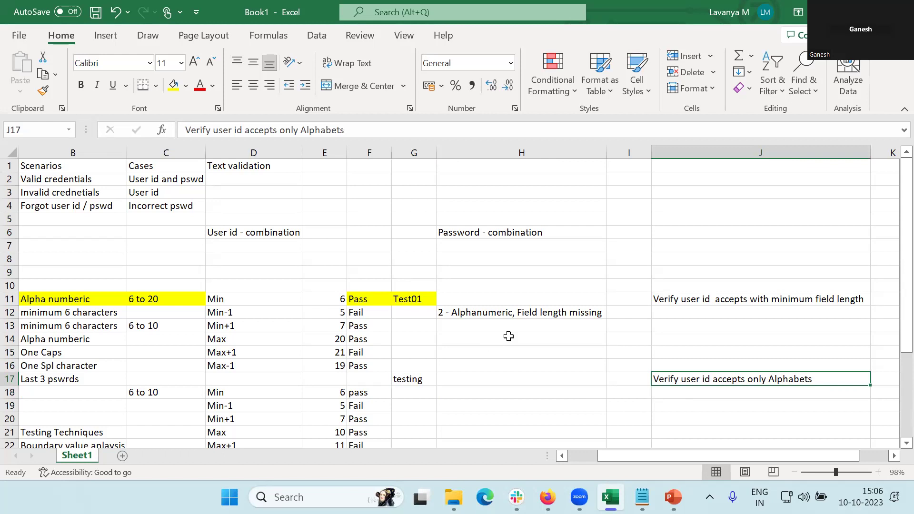
left_click(406, 315)
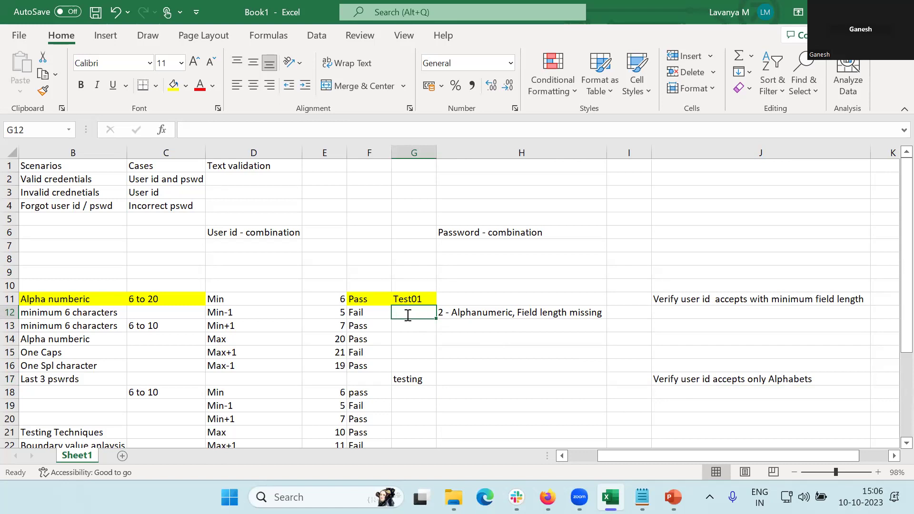
Enter 'test1' as the test data in G12
type("testing")
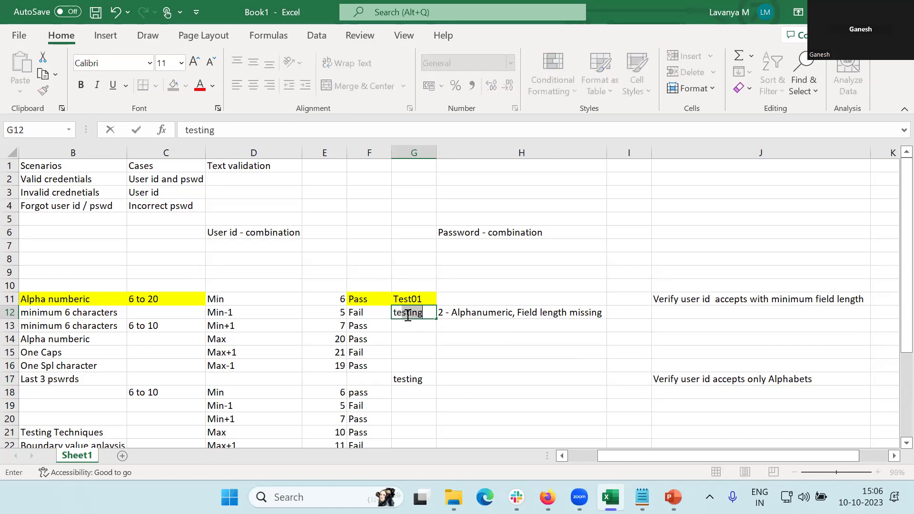
key("BackSpace")
key("BackSpace")
key("BackSpace")
type("1")
key("Return")
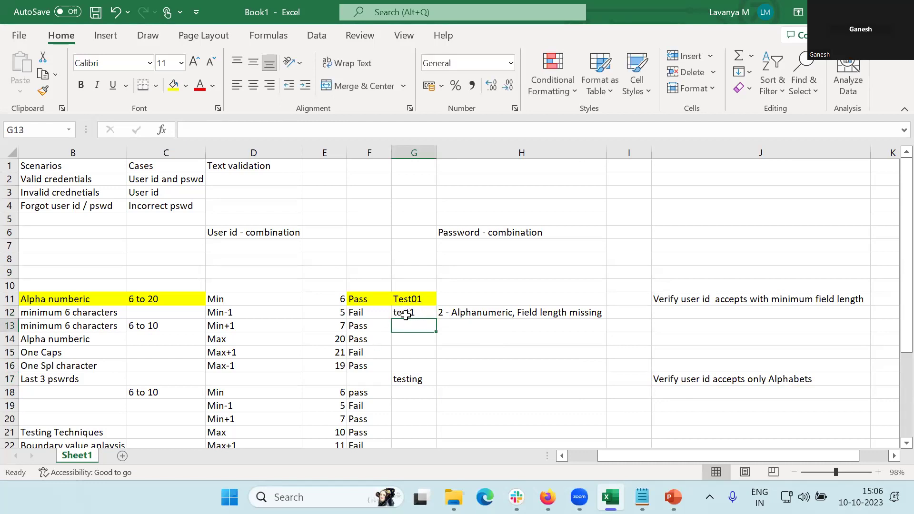
left_click(323, 311)
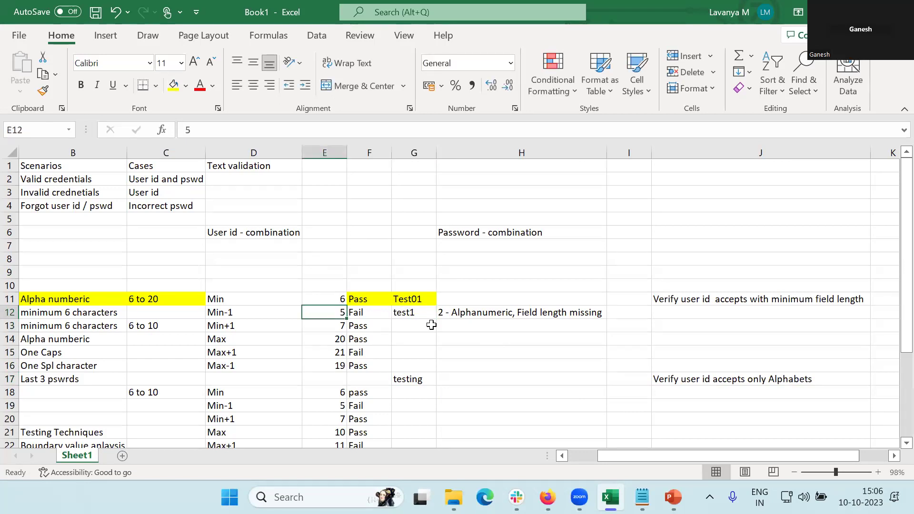
left_click(421, 311)
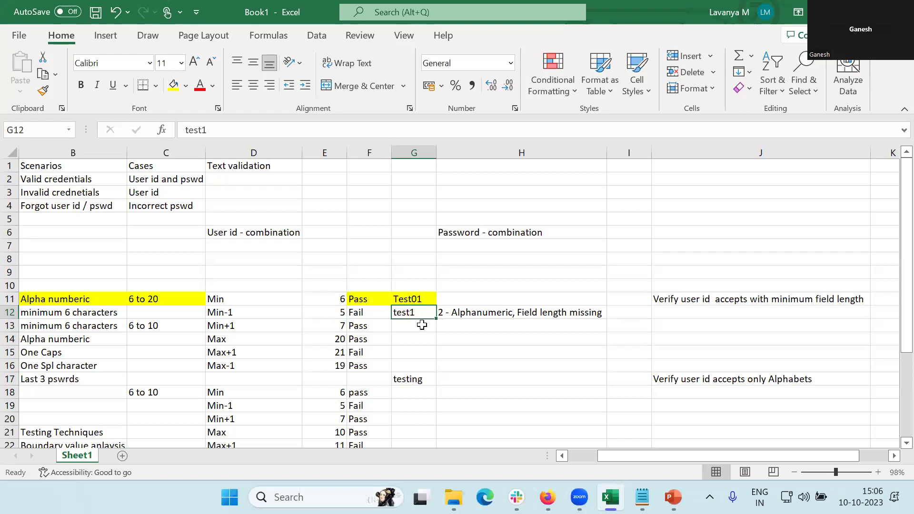
Enter 'Testing001' in G13 and autofit column G to fit it
left_click(422, 325)
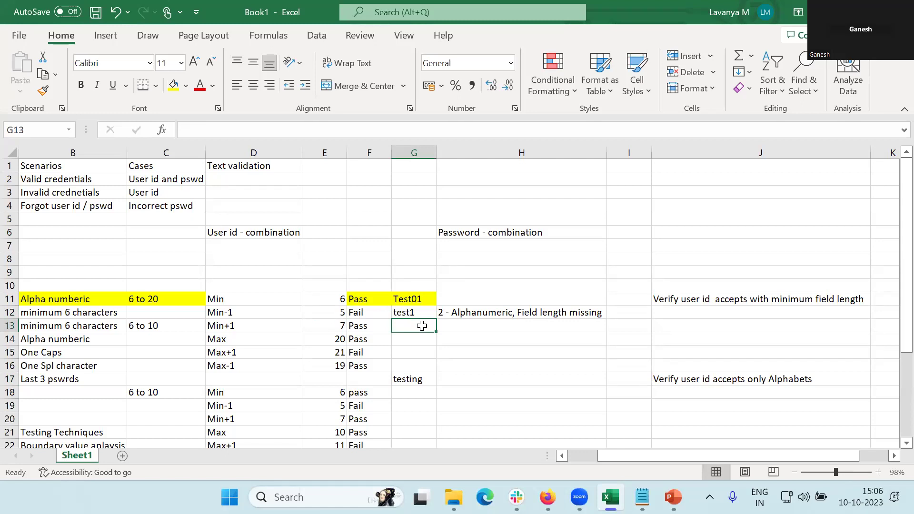
type("Tes")
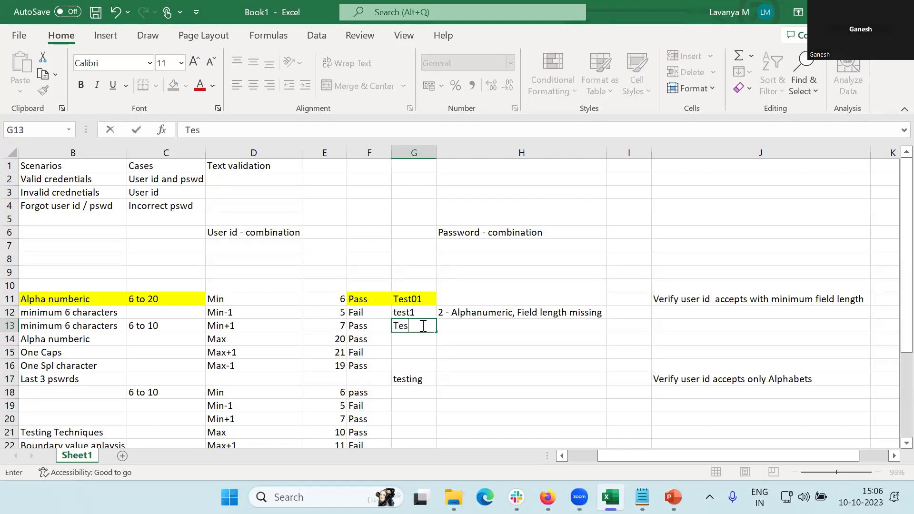
type("ting 01")
key("BackSpace")
key("BackSpace")
key("BackSpace")
type("001")
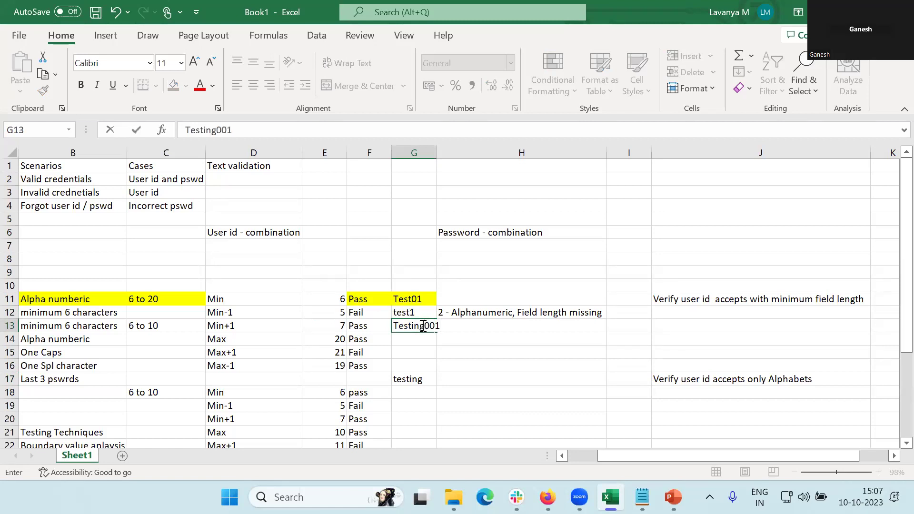
key("Return")
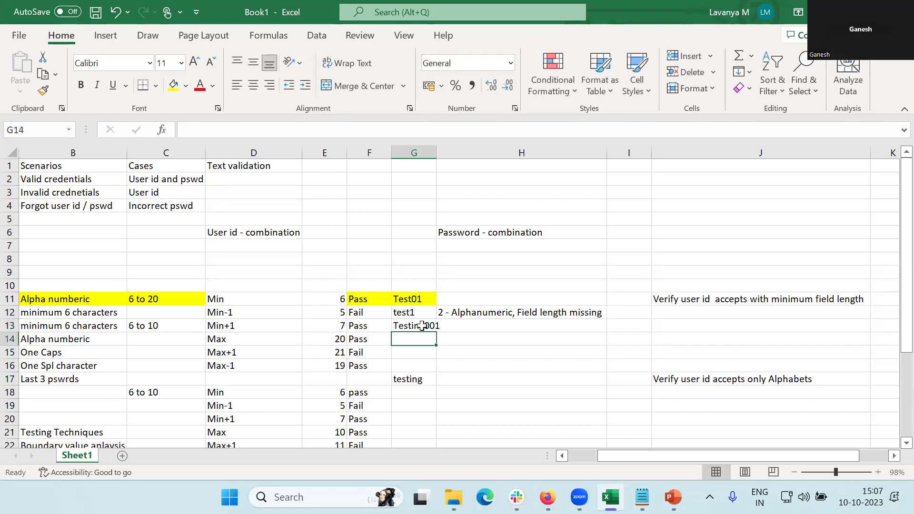
double_click(434, 148)
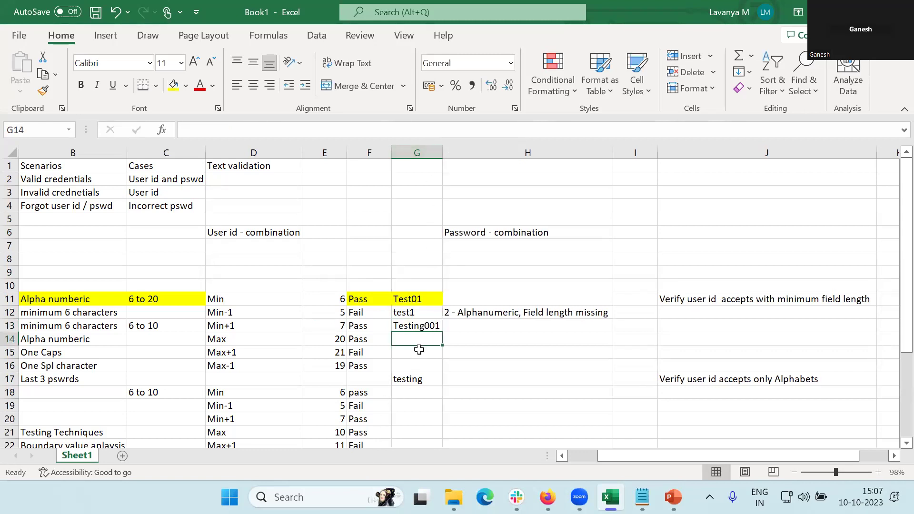
left_click(408, 305)
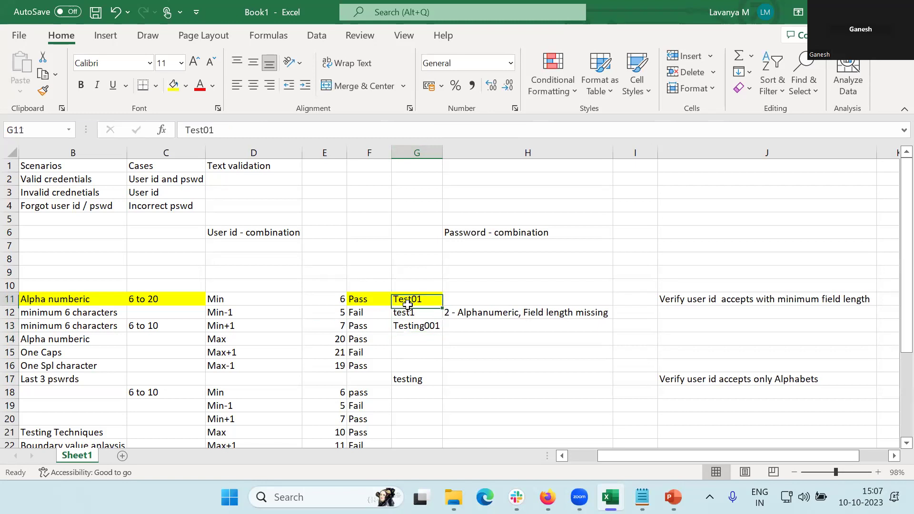
left_click_drag(408, 305, 411, 339)
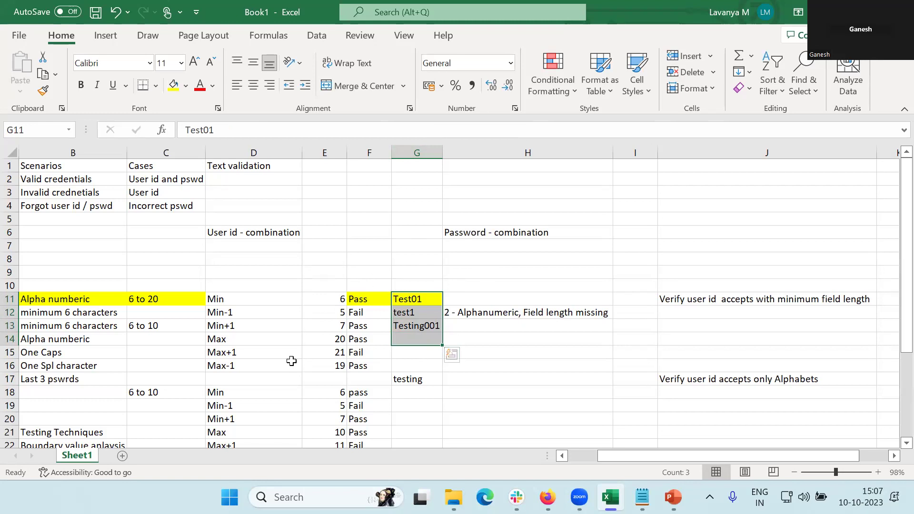
left_click(440, 361)
left_click(726, 300)
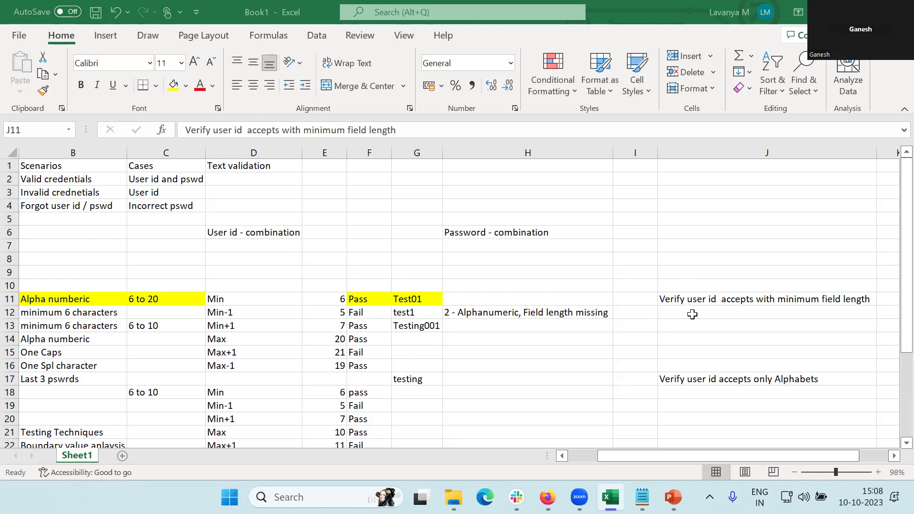
left_click(739, 377)
left_click(757, 300)
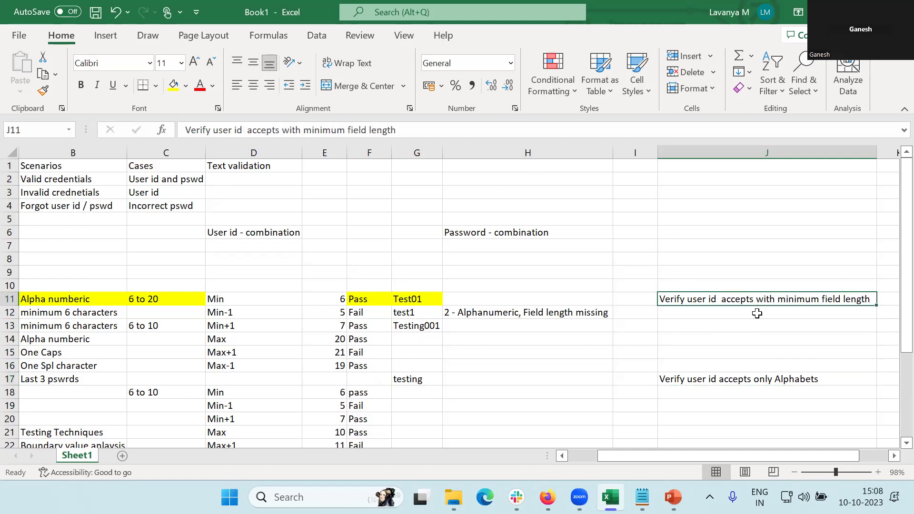
left_click(752, 375)
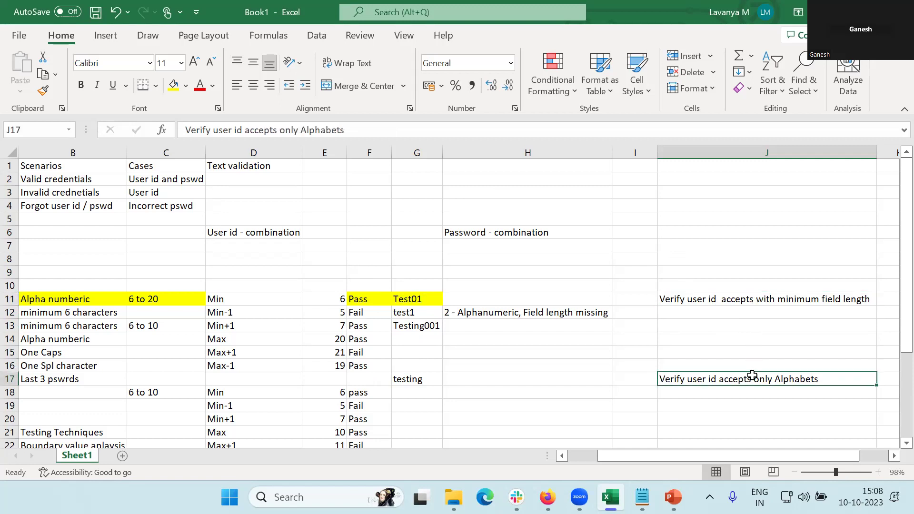
left_click_drag(339, 299, 716, 329)
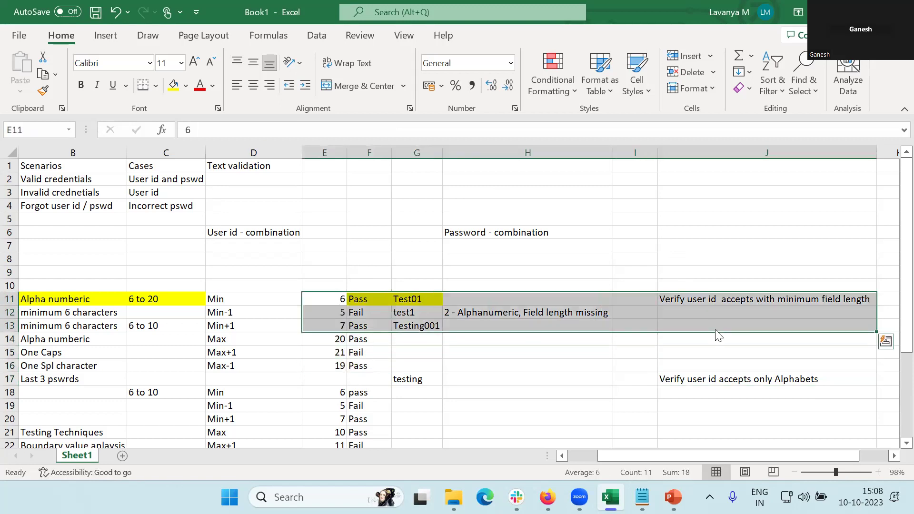
left_click(703, 323)
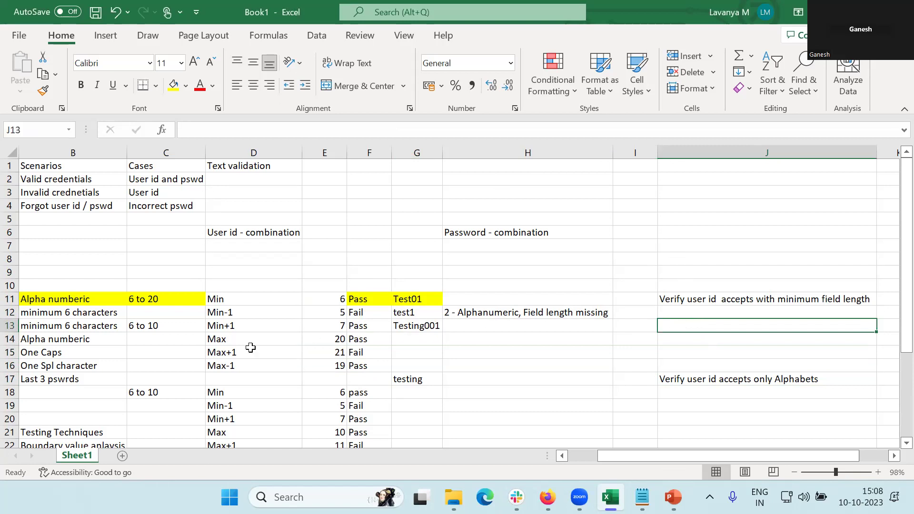
left_click(316, 310)
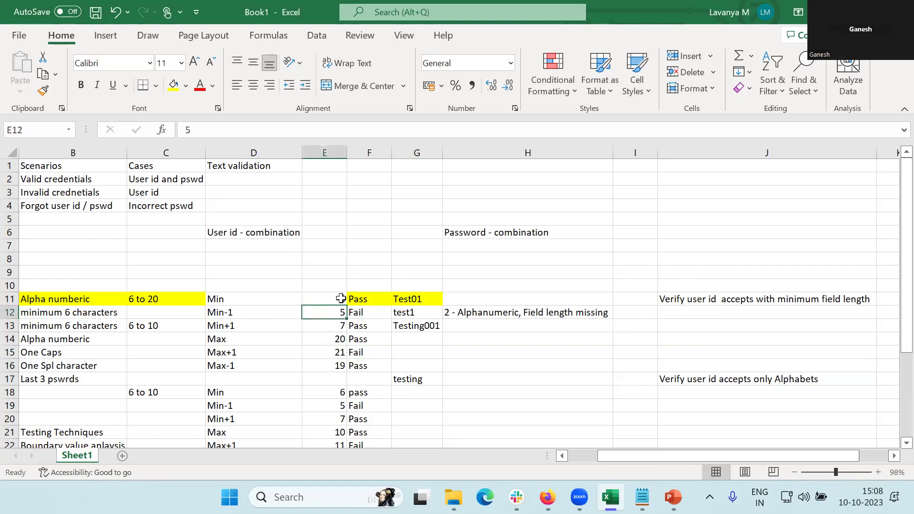
left_click(323, 301)
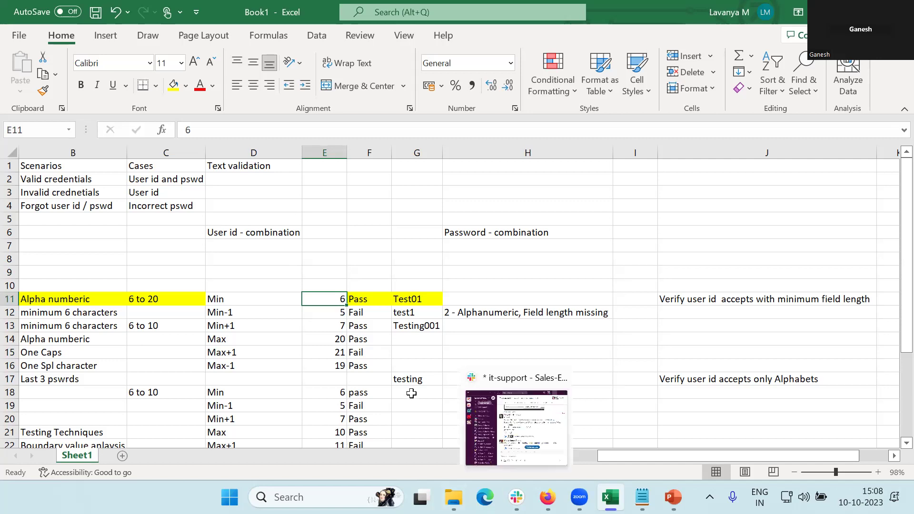
Relocate the 6 to 10 boundary block from C18:F23 to start at C25
left_click(415, 376)
left_click(406, 394)
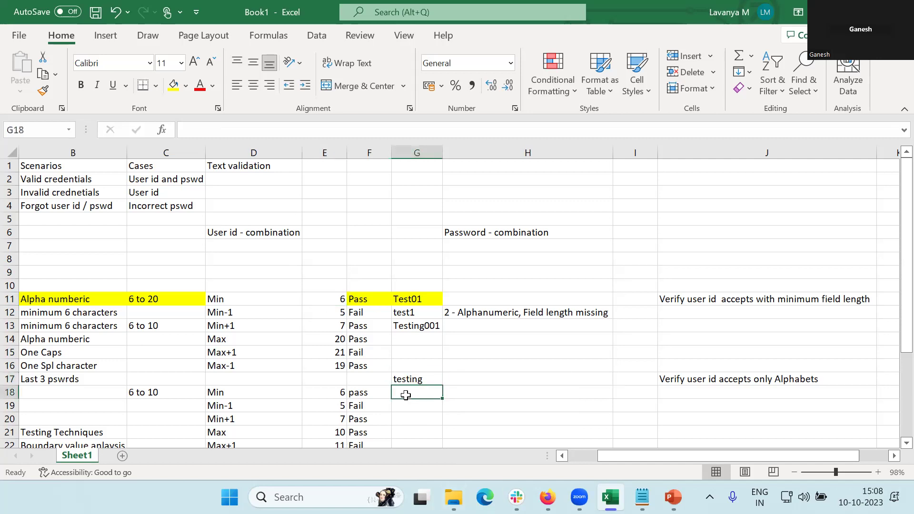
left_click(134, 388)
left_click_drag(350, 452, 357, 420)
key("ctrl+c")
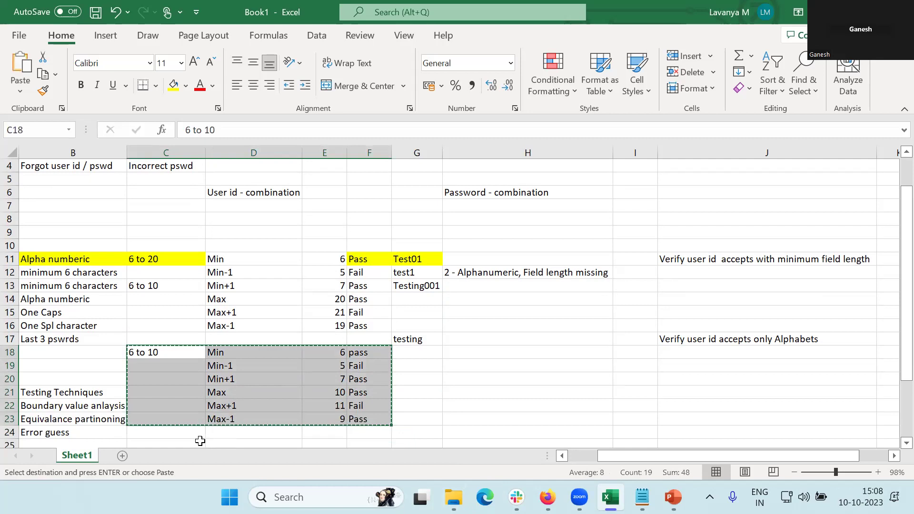
left_click(200, 441)
key("ctrl+v")
scroll(402, 260, "down", 4)
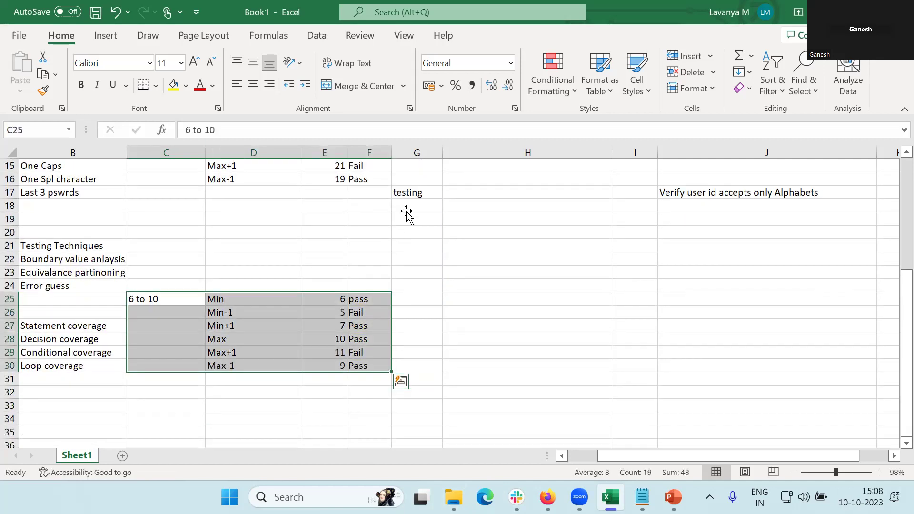
Type 'Spacing' into G18 beneath 'testing'
left_click(407, 207)
type("Spacing")
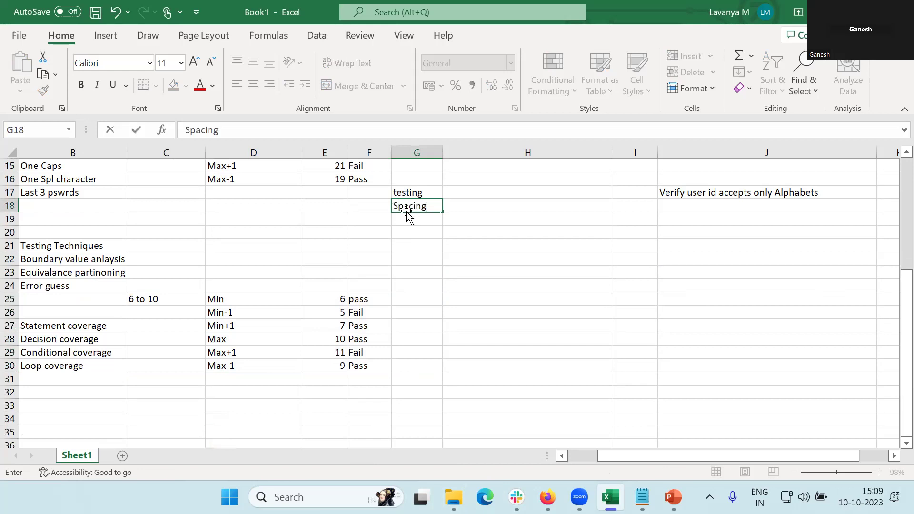
key("Return")
scroll(407, 214, "up", 3)
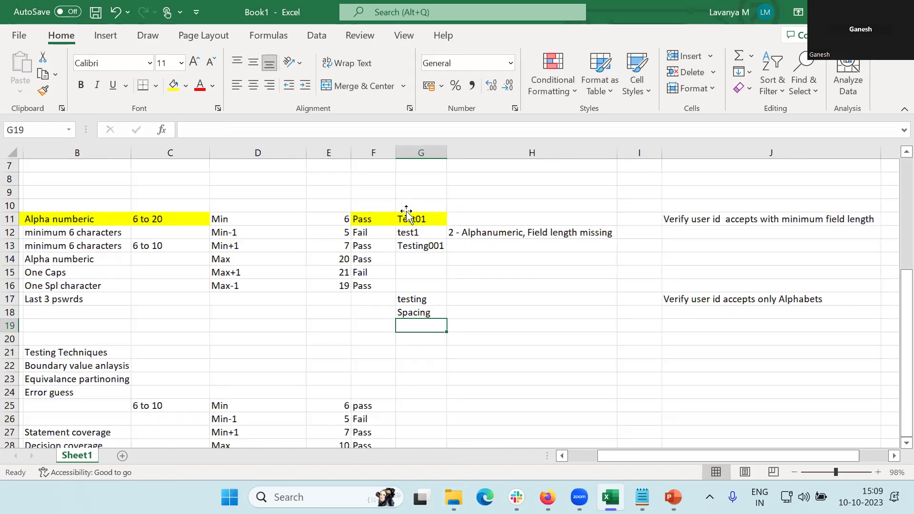
scroll(407, 212, "right", 1)
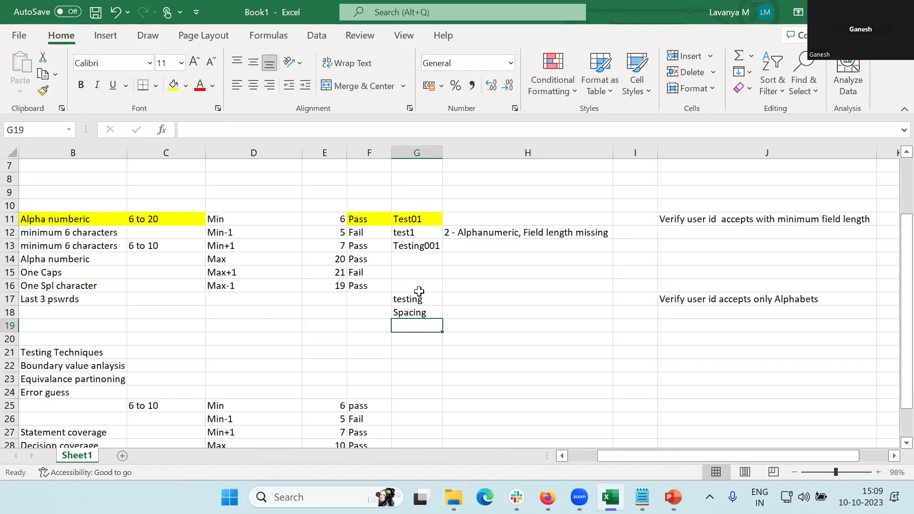
Fill E17:E20 with Only alphabet, Only numeric, Userid with Spacing, User with spl characters; autofit column E
left_click(371, 299)
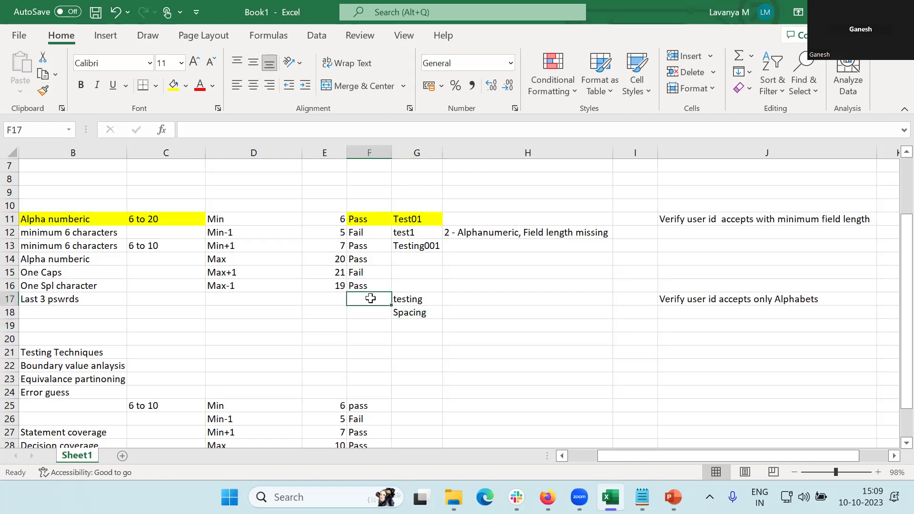
key("Left")
type("O")
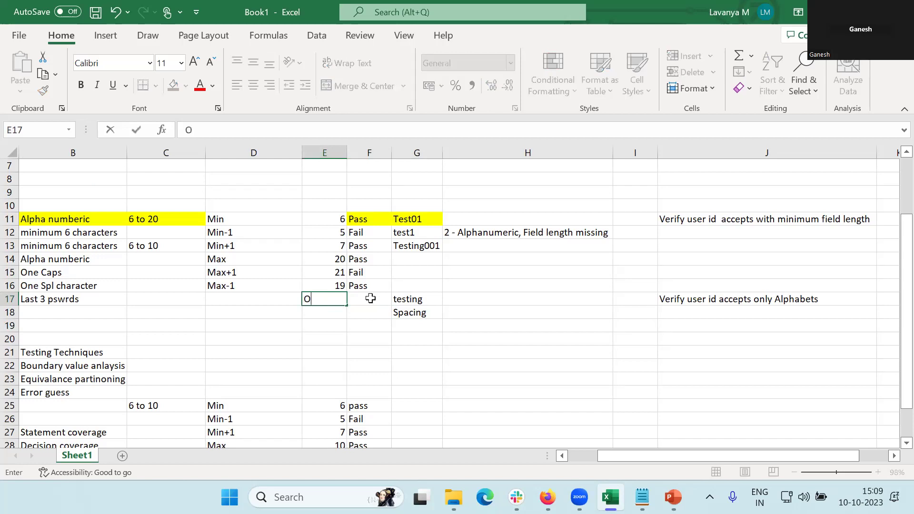
type("nly alphabet")
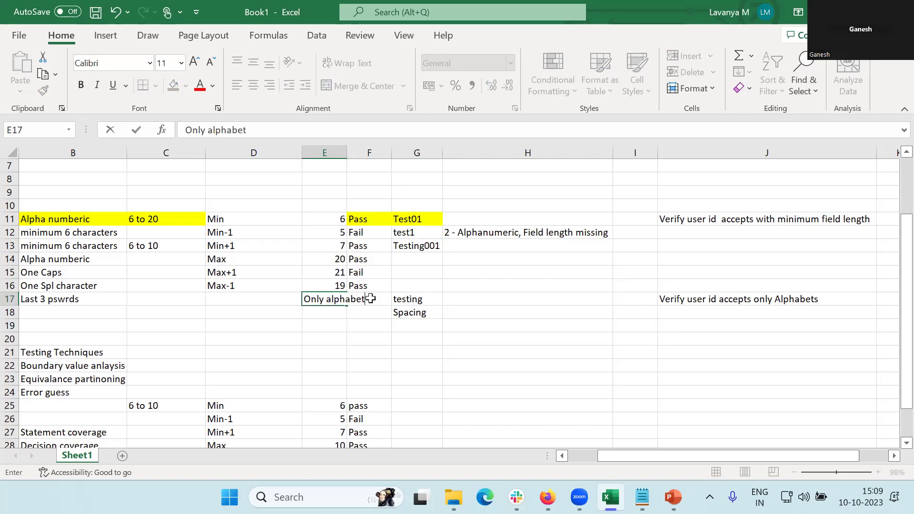
key("Return")
type("Only num")
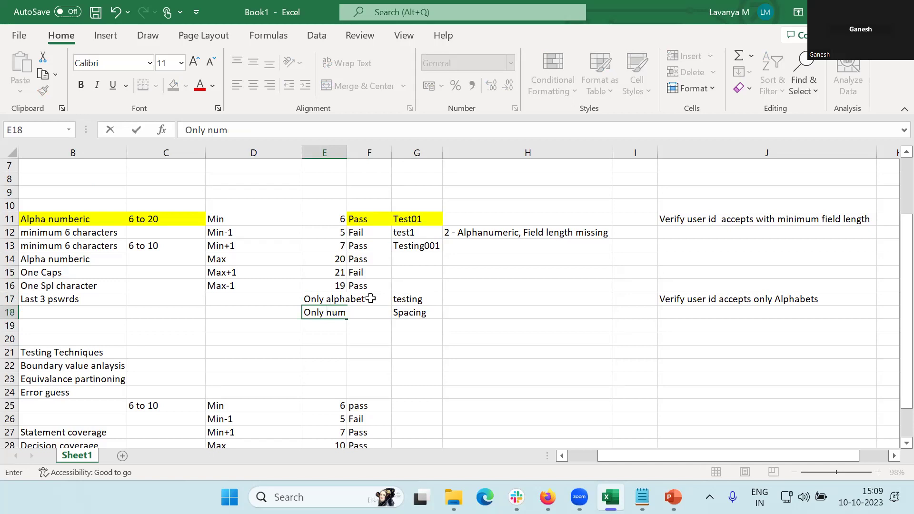
type("eric")
left_click(322, 326)
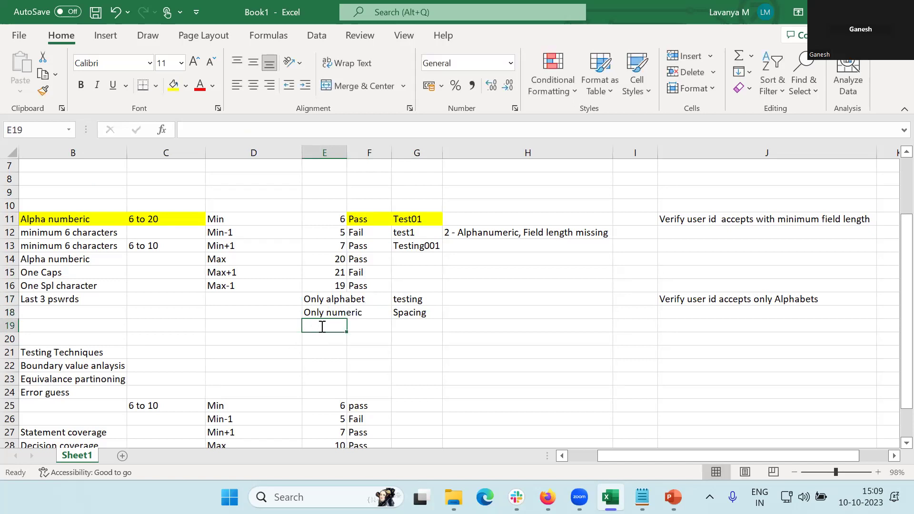
type("Userid ")
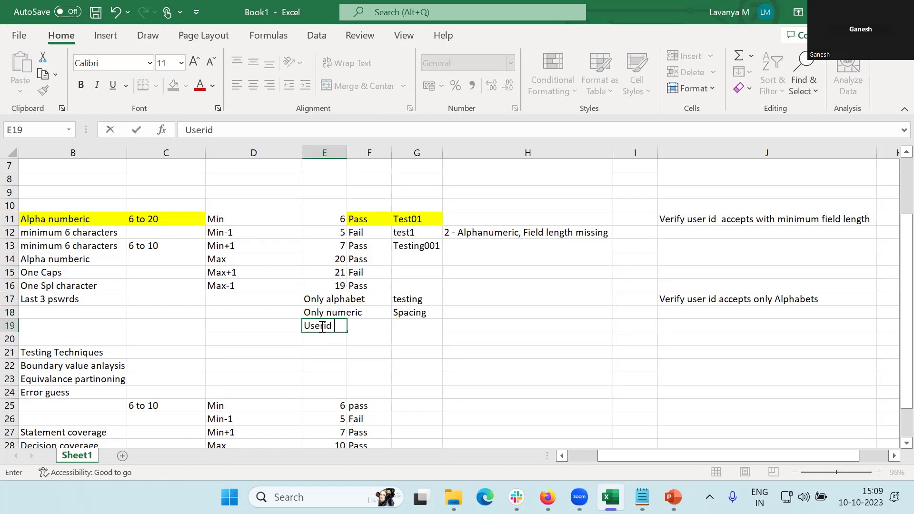
type("with Sp")
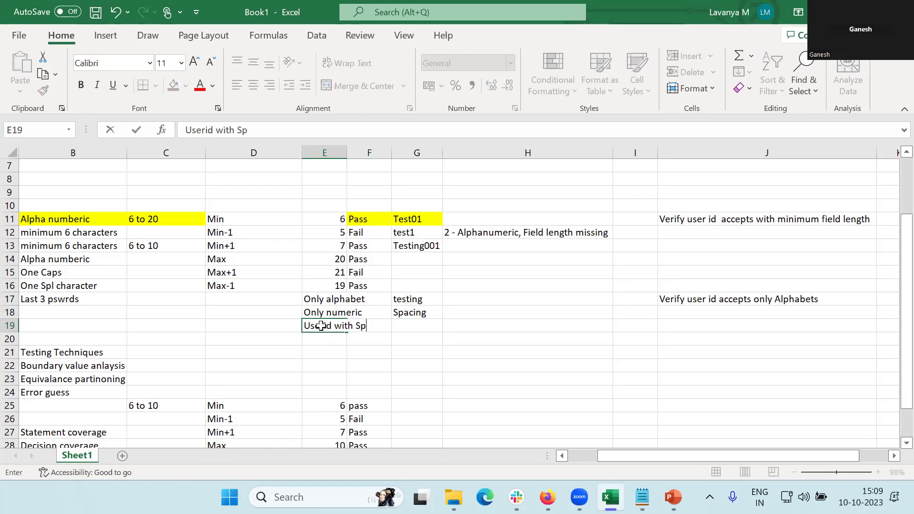
type("acing")
key("Return")
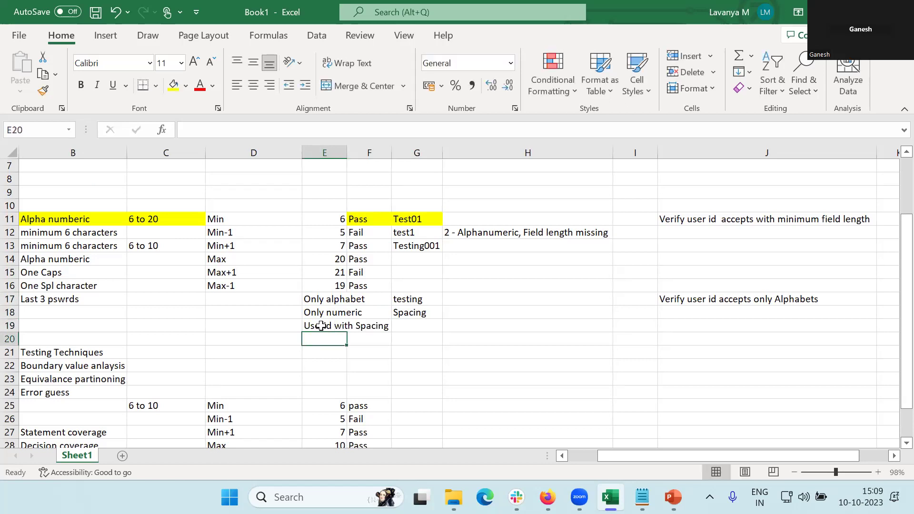
type("User with")
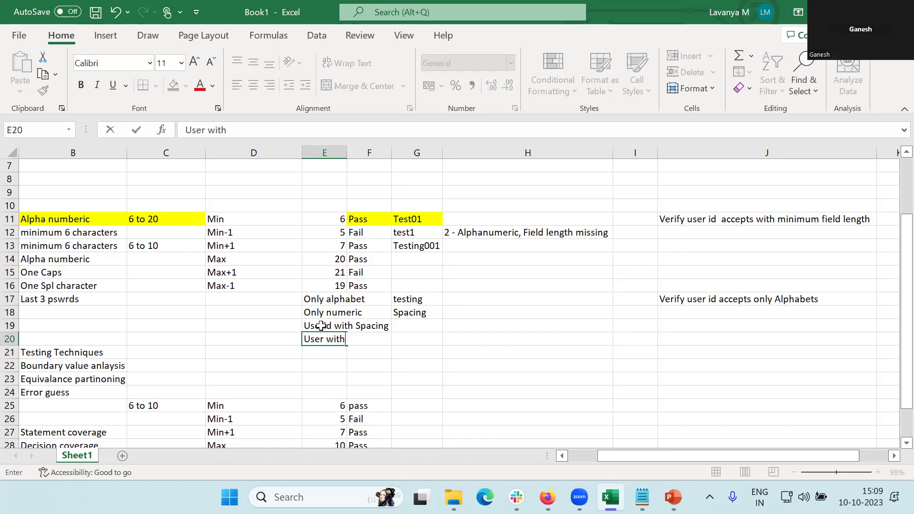
type(" spl characters")
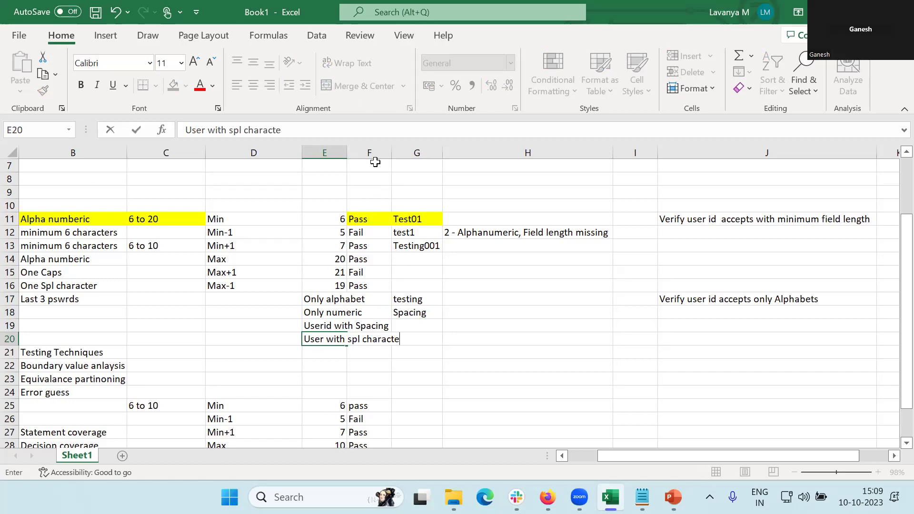
key("Return")
double_click(347, 152)
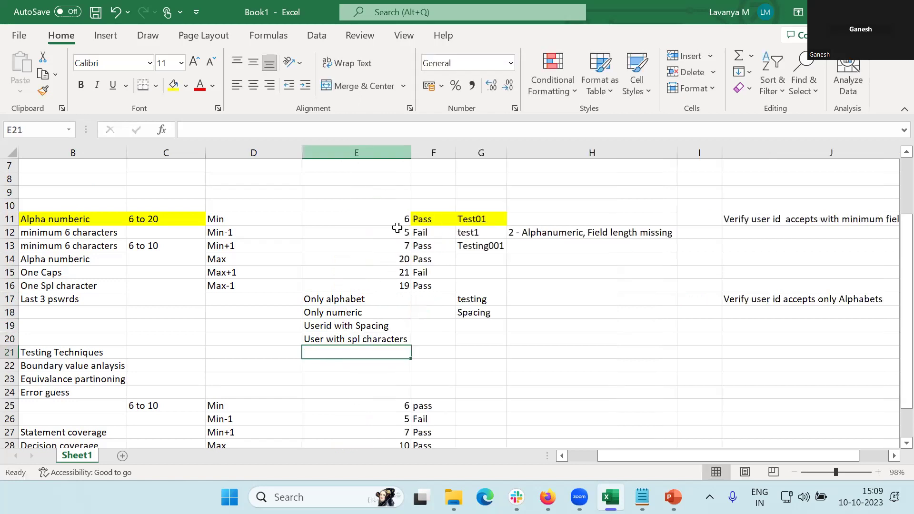
left_click(399, 222)
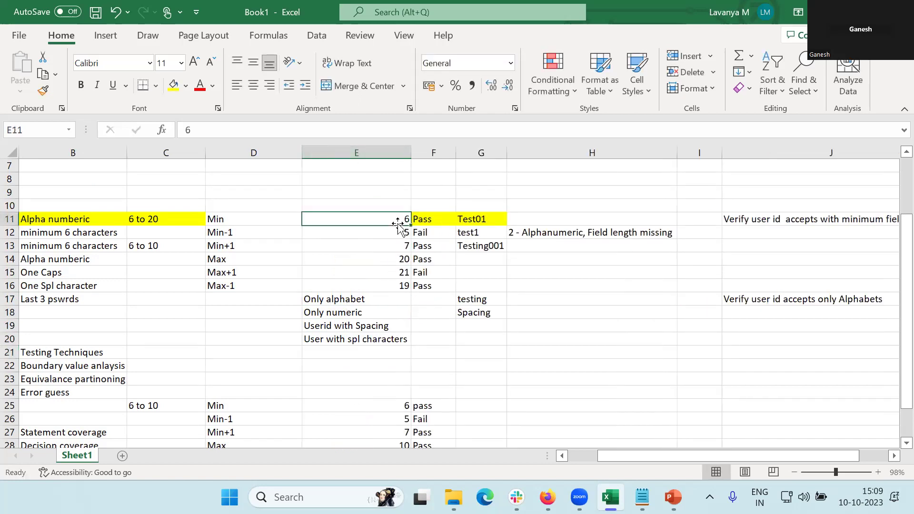
left_click_drag(401, 220, 410, 286)
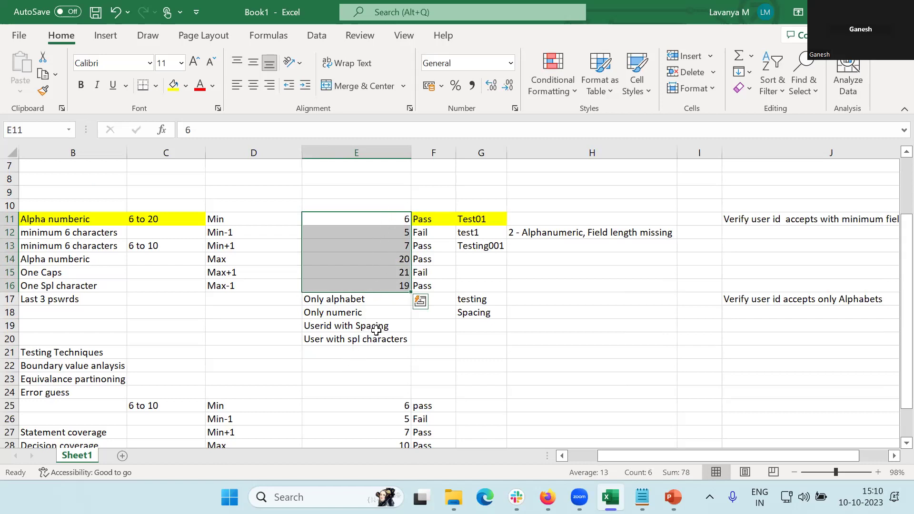
left_click(377, 331)
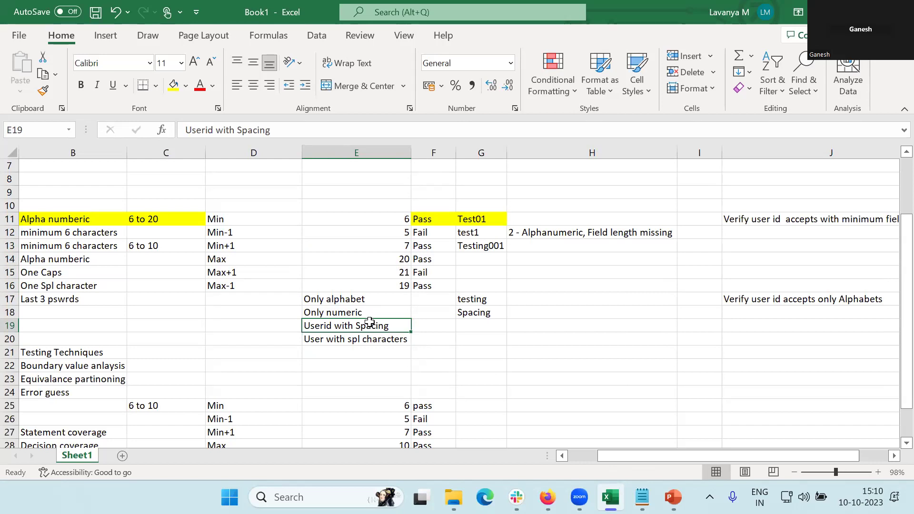
left_click(384, 221)
left_click_drag(384, 221, 362, 339)
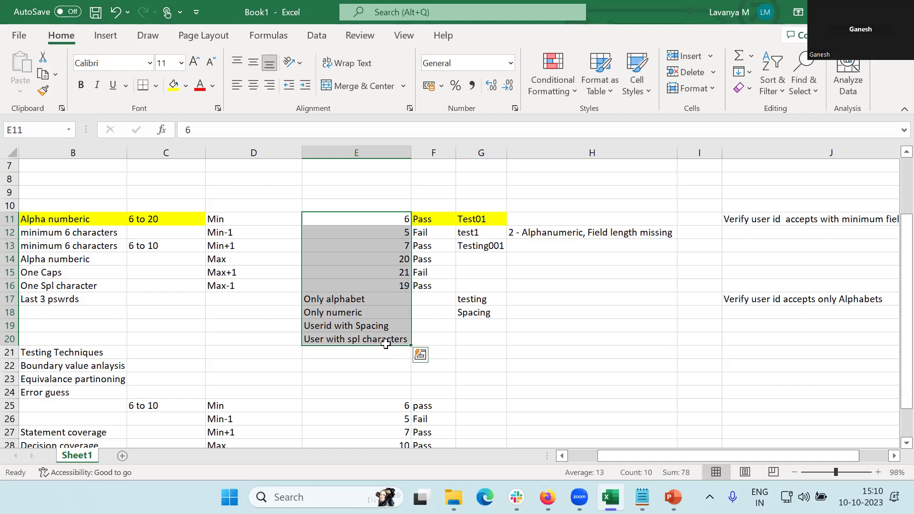
left_click(396, 222)
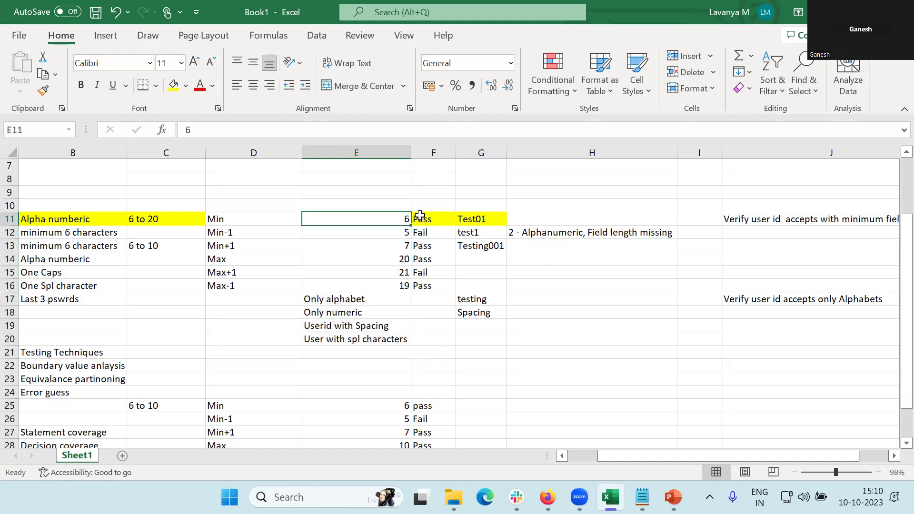
left_click(419, 219)
left_click_drag(263, 221, 256, 288)
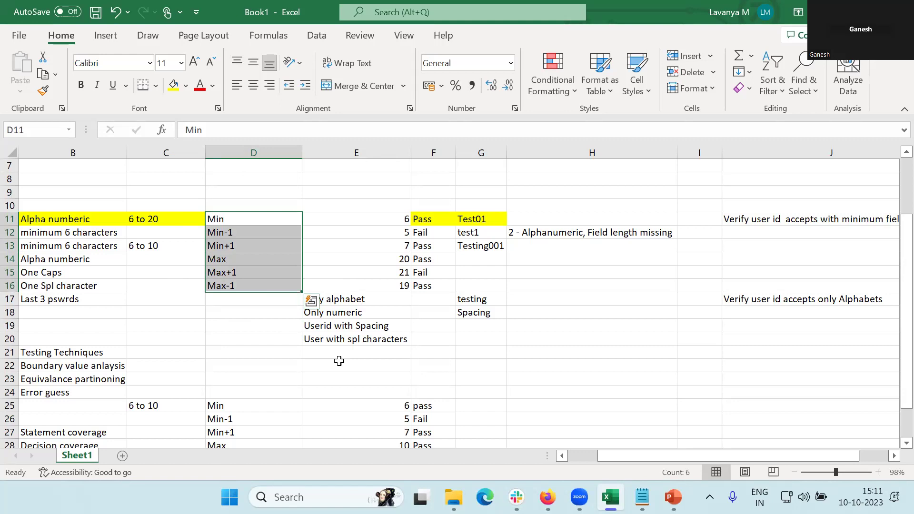
left_click(90, 381)
left_click(264, 221)
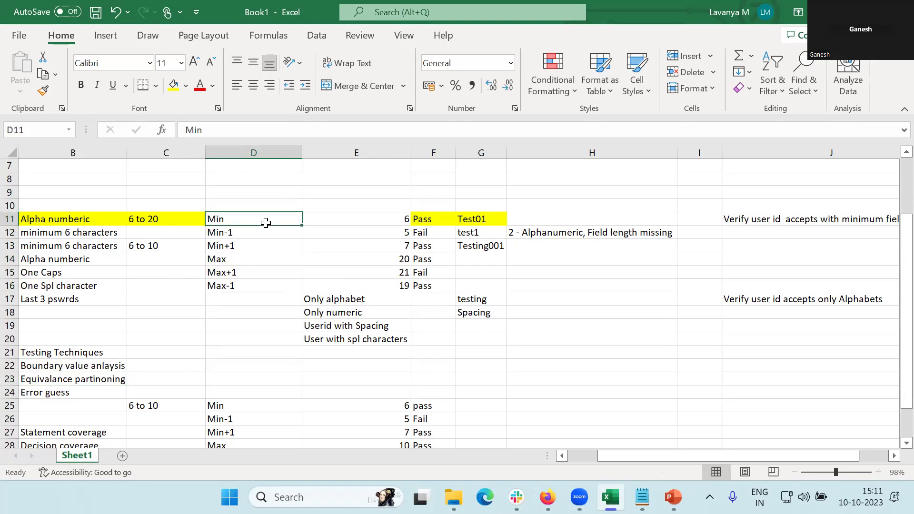
left_click(511, 245)
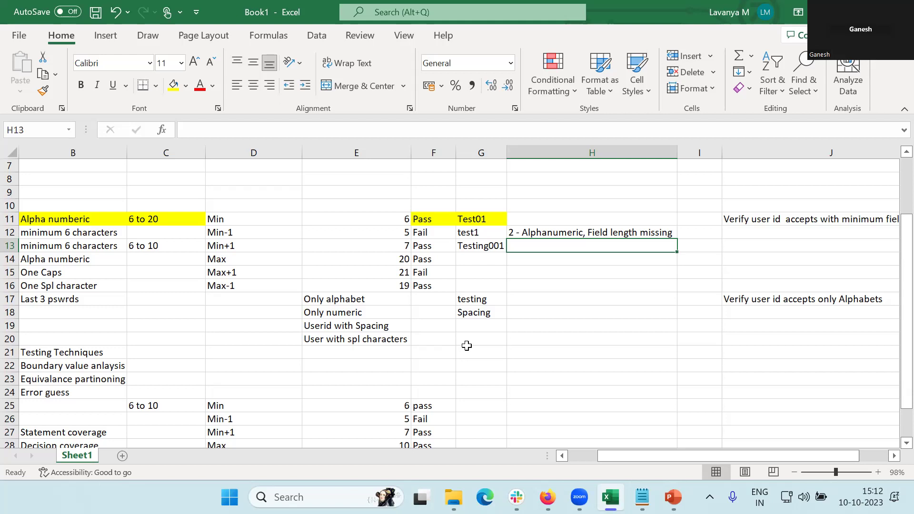
scroll(466, 346, "down", 1)
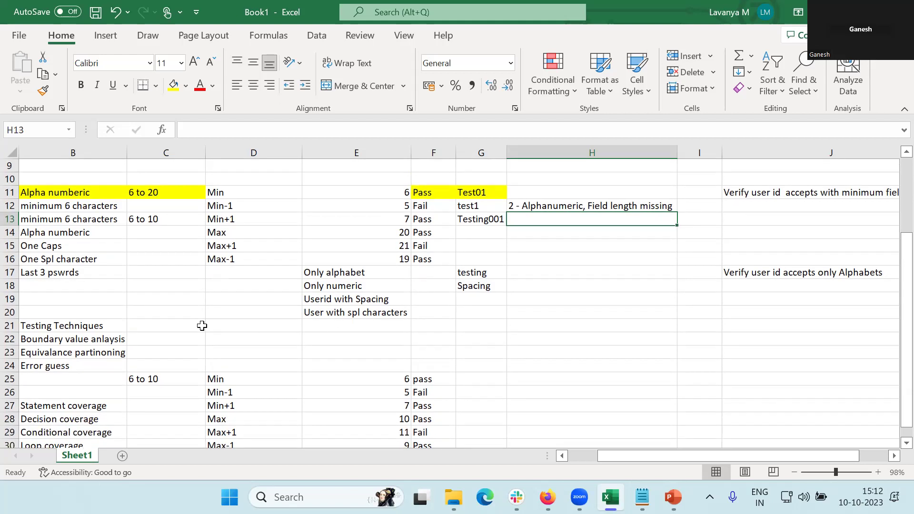
left_click(110, 343)
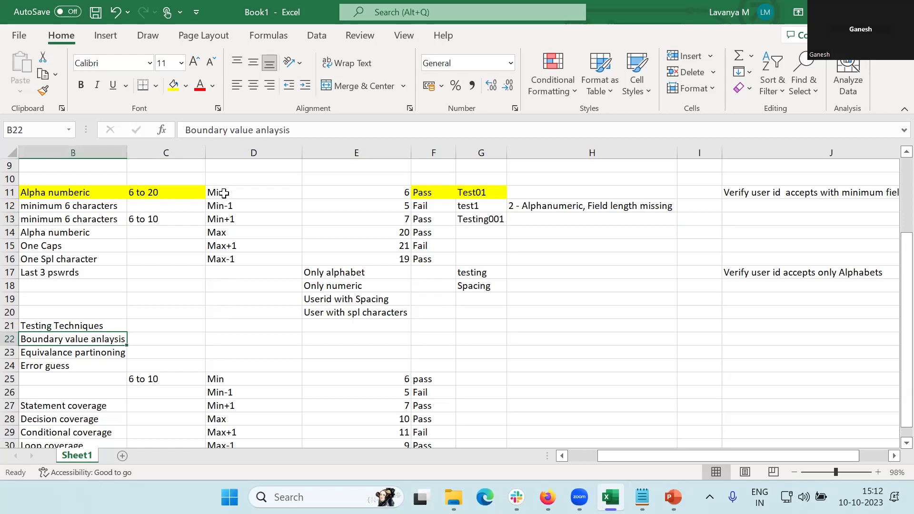
left_click(126, 356)
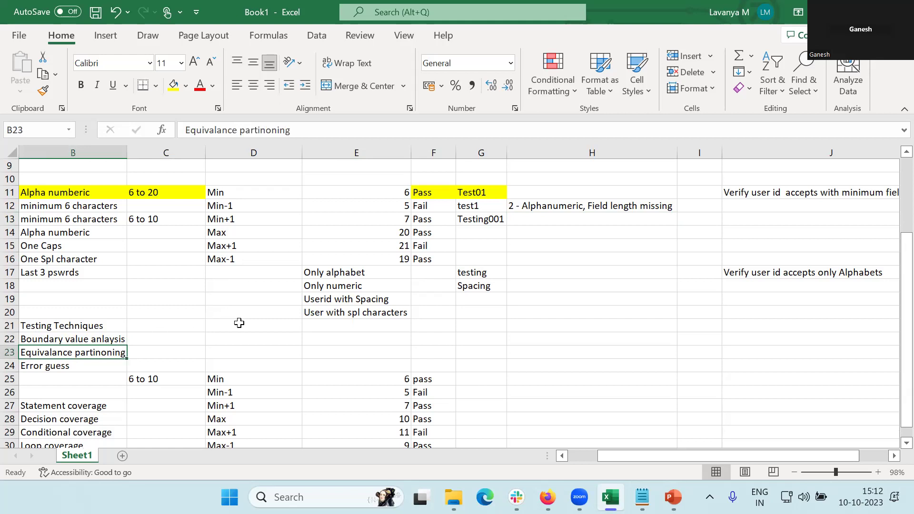
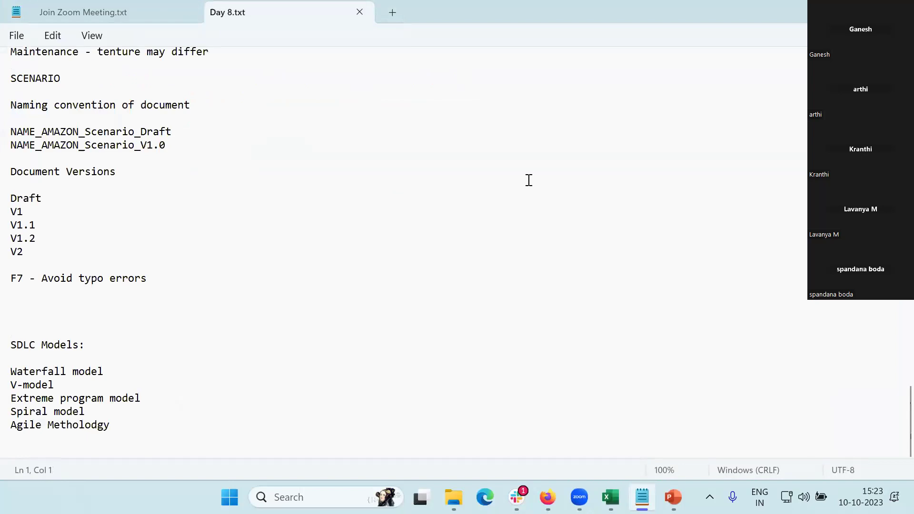
Switch from the Notepad Day 8 notes to the Book1 workbook in Excel
left_click(610, 497)
left_click(546, 321)
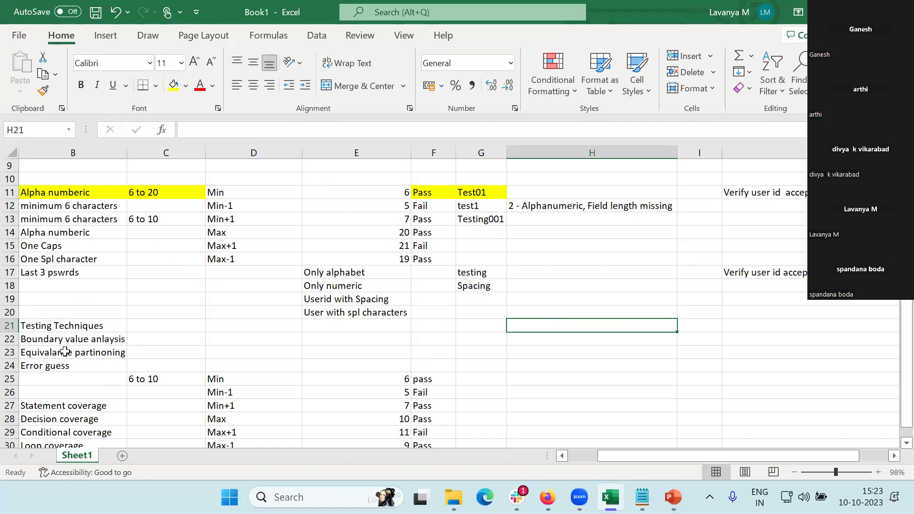
Bold the 'Testing Techniques' heading in cell B21, above the Boundary value analysis row
left_click(79, 335)
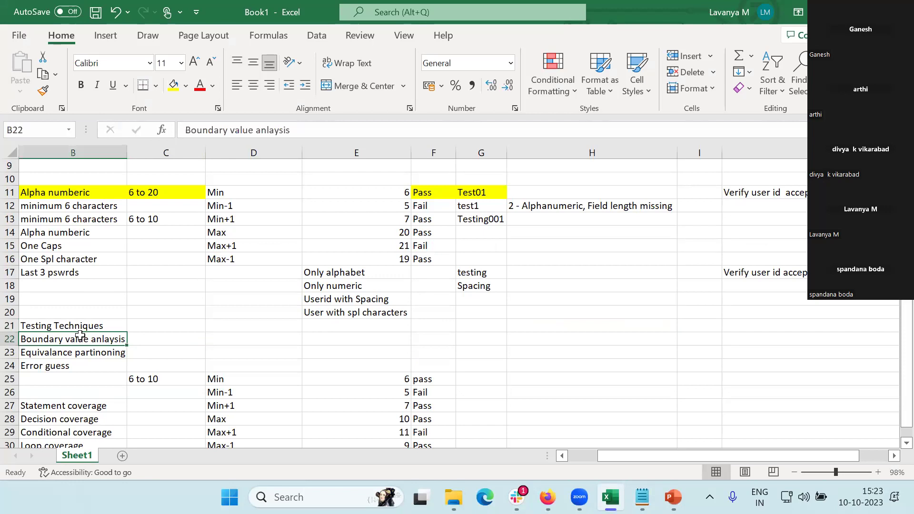
left_click(10, 338)
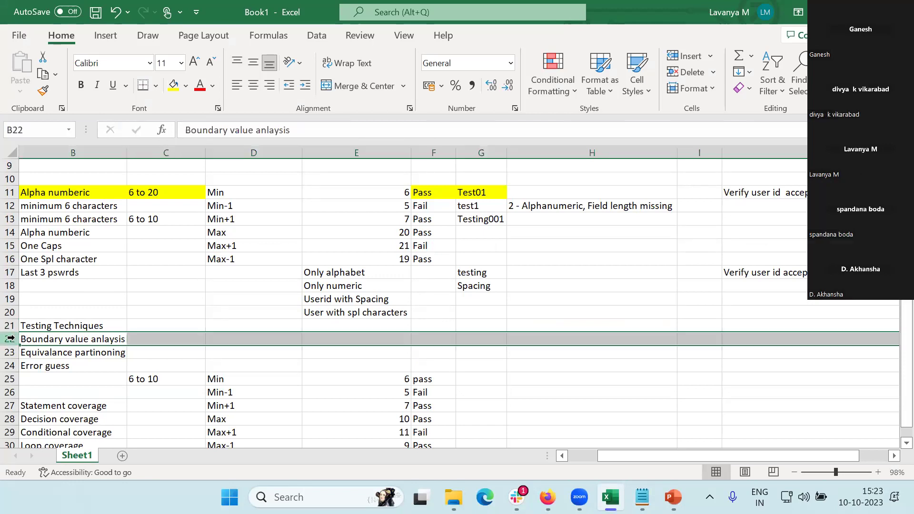
left_click(467, 61)
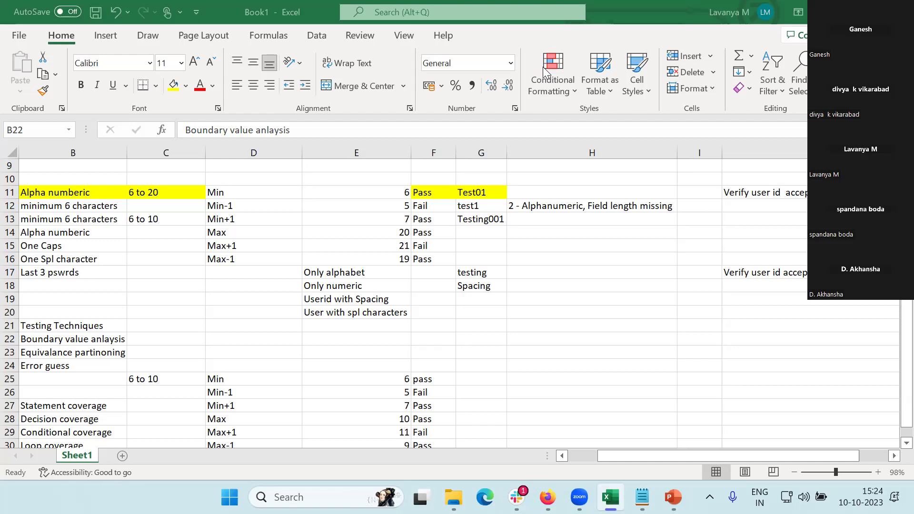
key("shift+space")
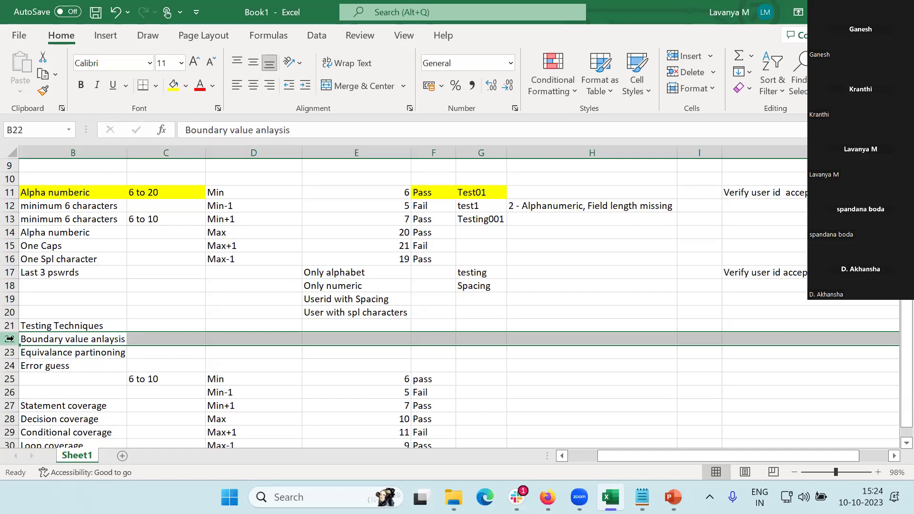
left_click(82, 323)
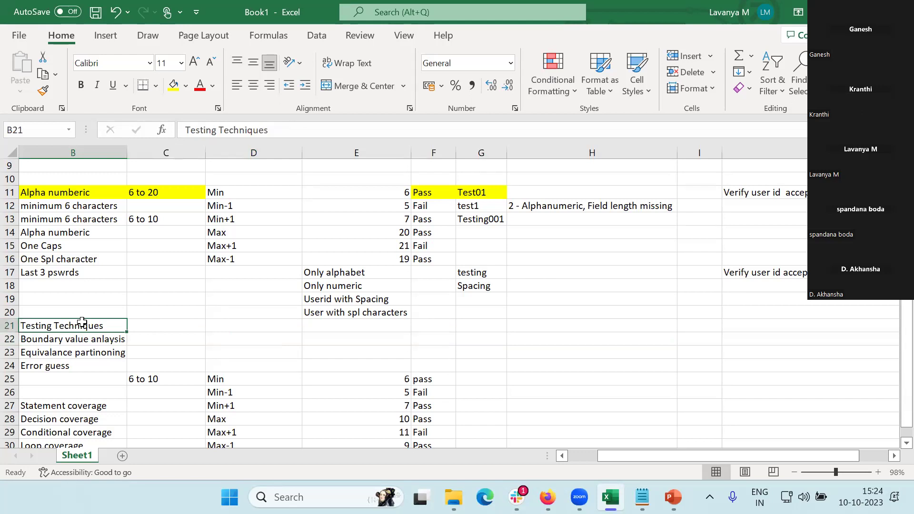
key("ctrl+b")
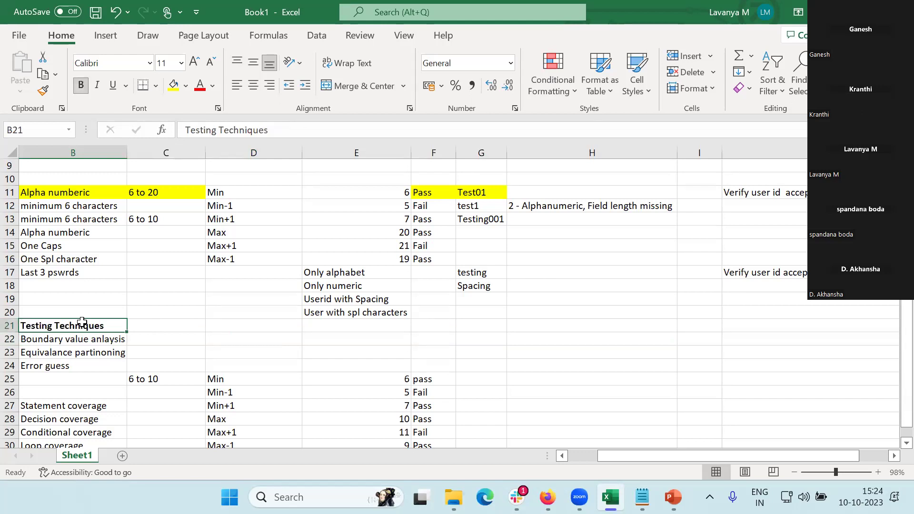
left_click_drag(82, 323, 153, 331)
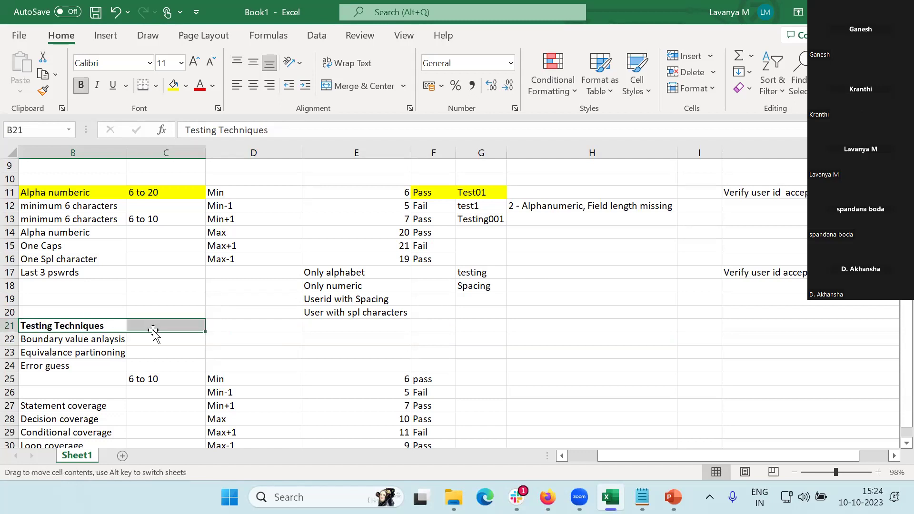
left_click(110, 326)
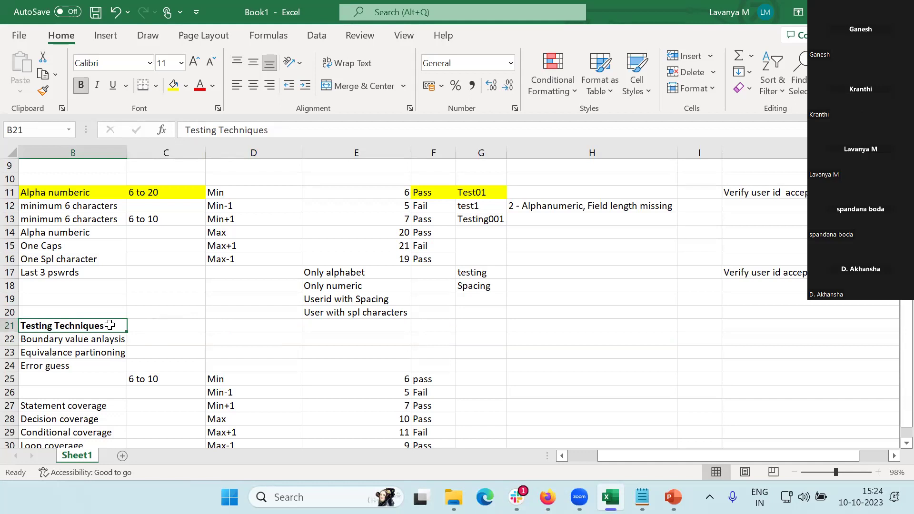
left_click(170, 196)
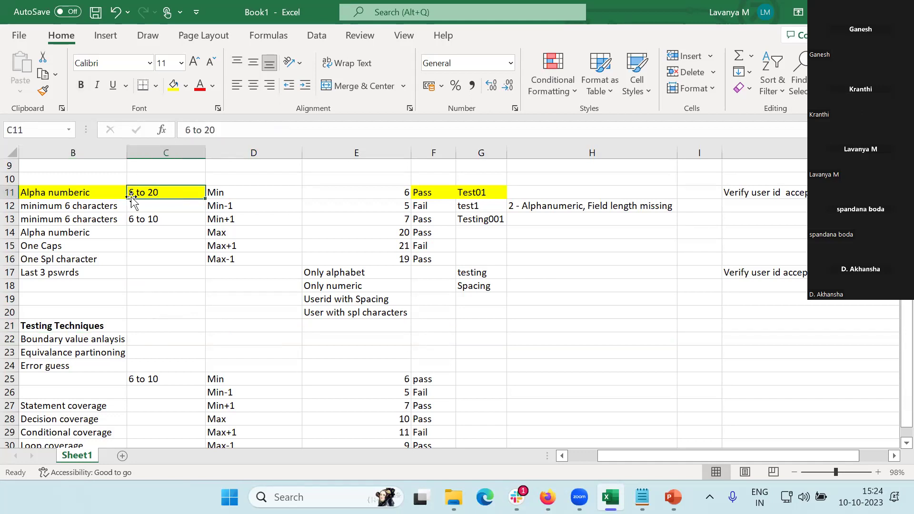
left_click(589, 367)
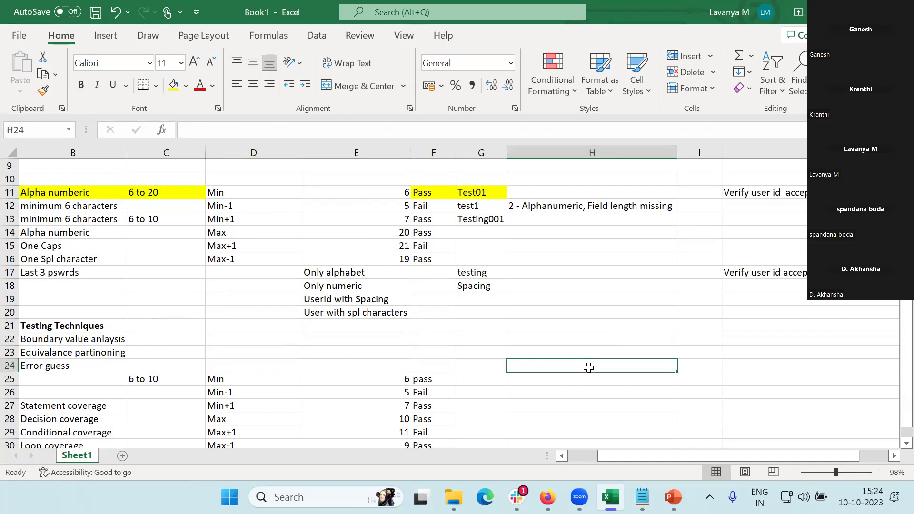
Type throwaway entries t, qw, qwe and qeqr into cells H24 through H27
type("1")
key("Return")
type("2")
left_click(588, 367)
type("t")
key("Return")
type("qw")
key("Return")
type("qwe")
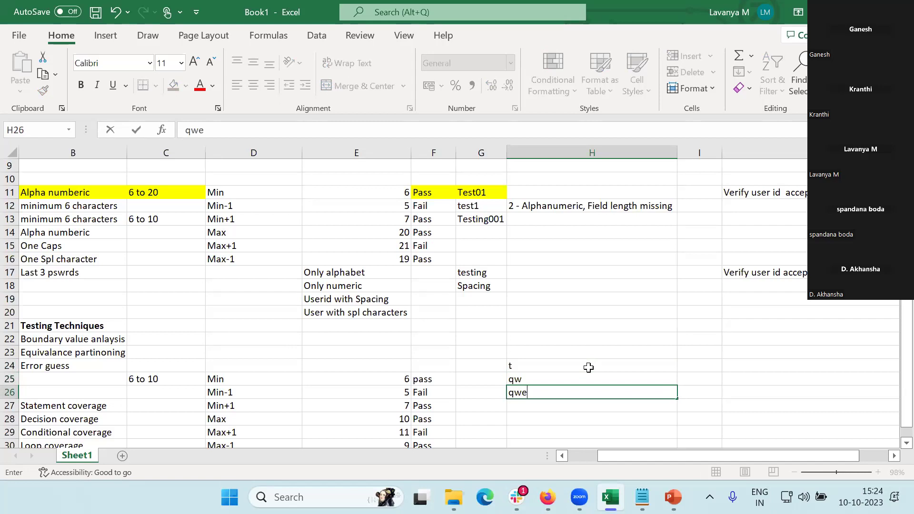
key("Return")
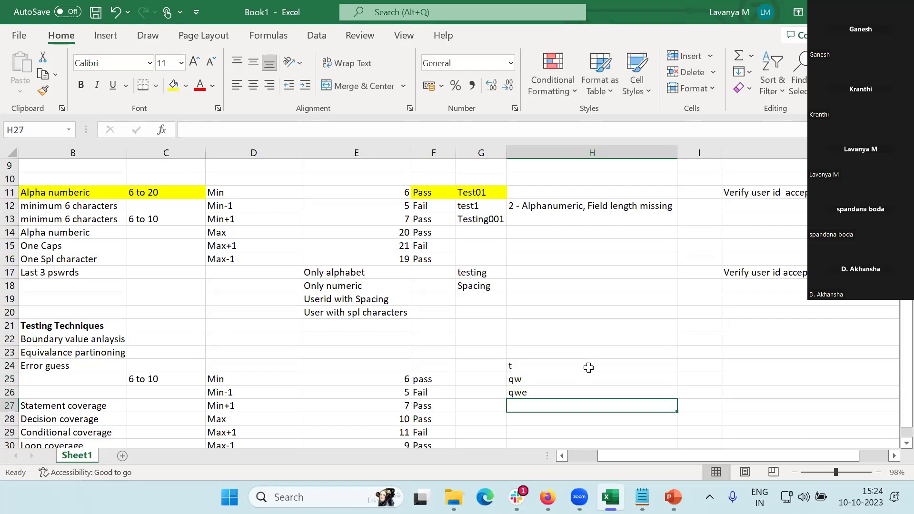
type("qeqr")
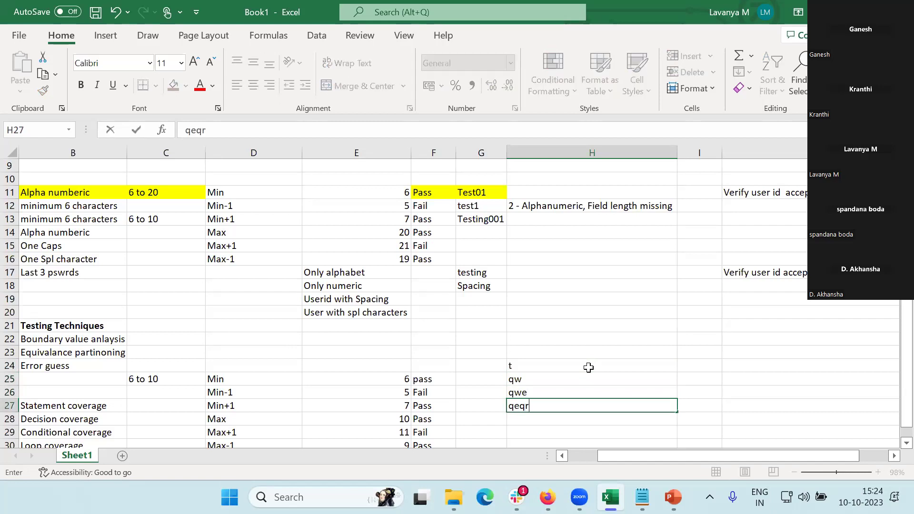
key("Return")
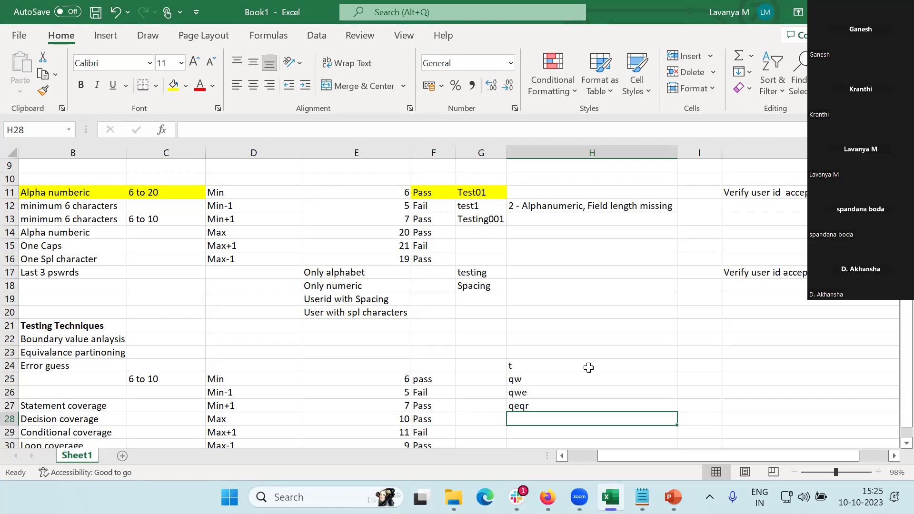
left_click(150, 195)
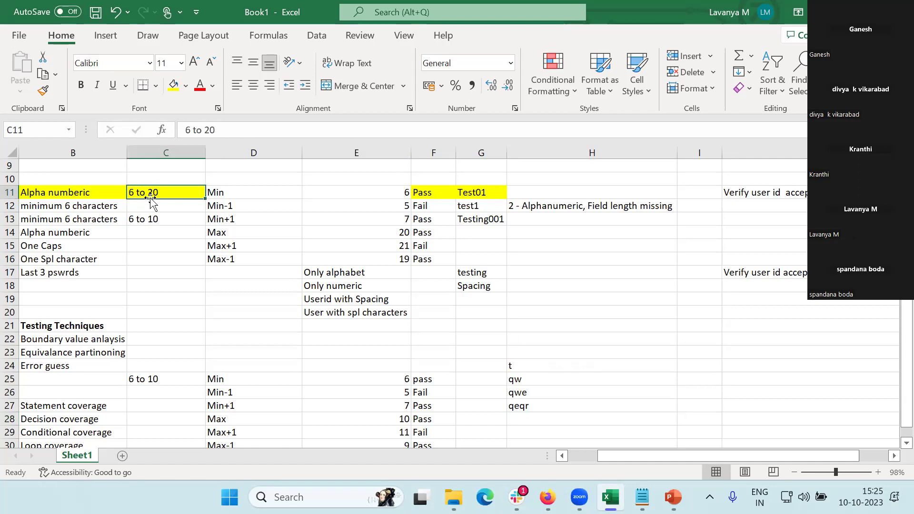
left_click(640, 301)
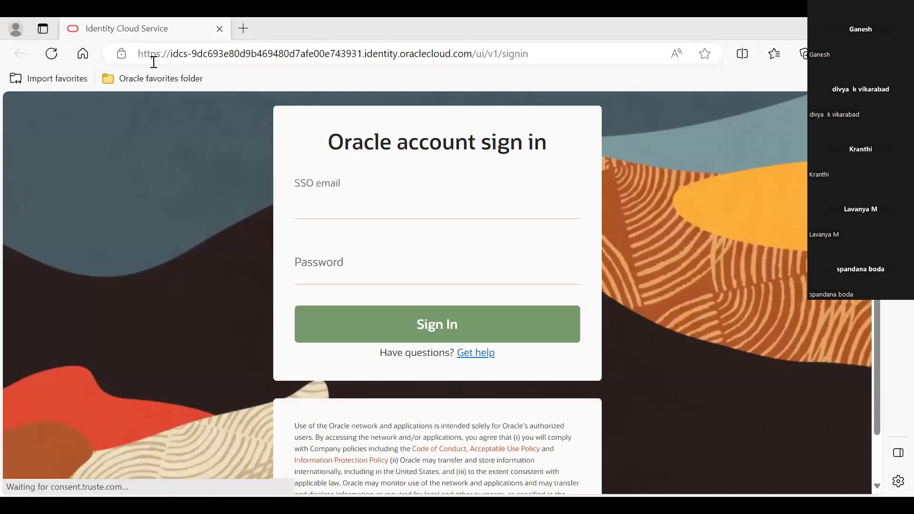
Load gmail.com and start creating a Google account for personal use
left_click(153, 62)
type("gmail.com")
key("Return")
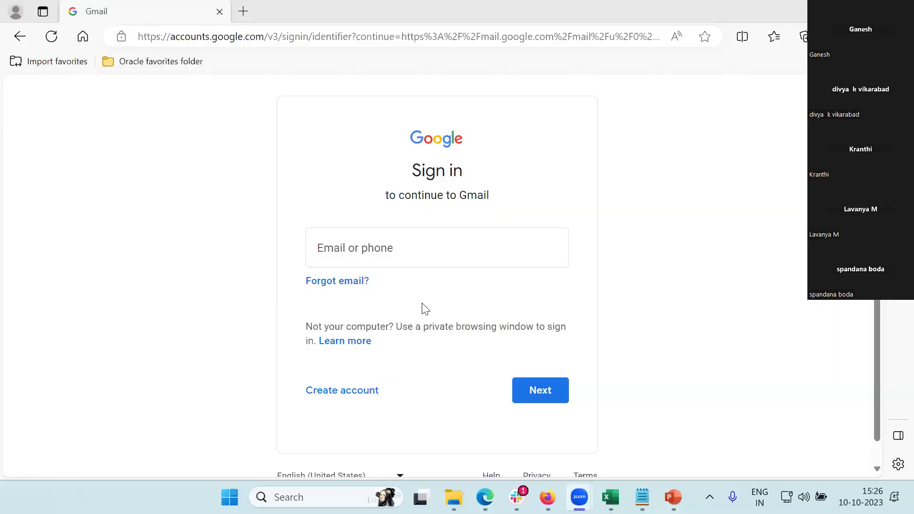
left_click(423, 309)
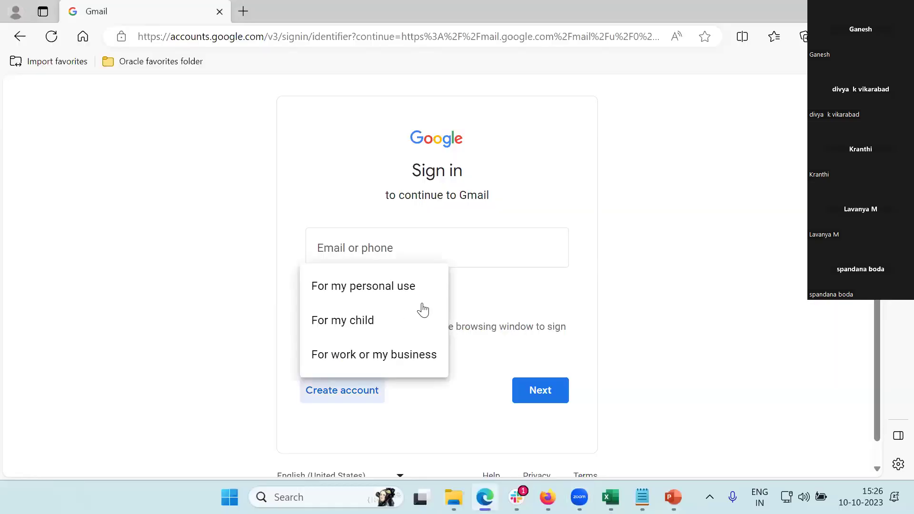
left_click(365, 288)
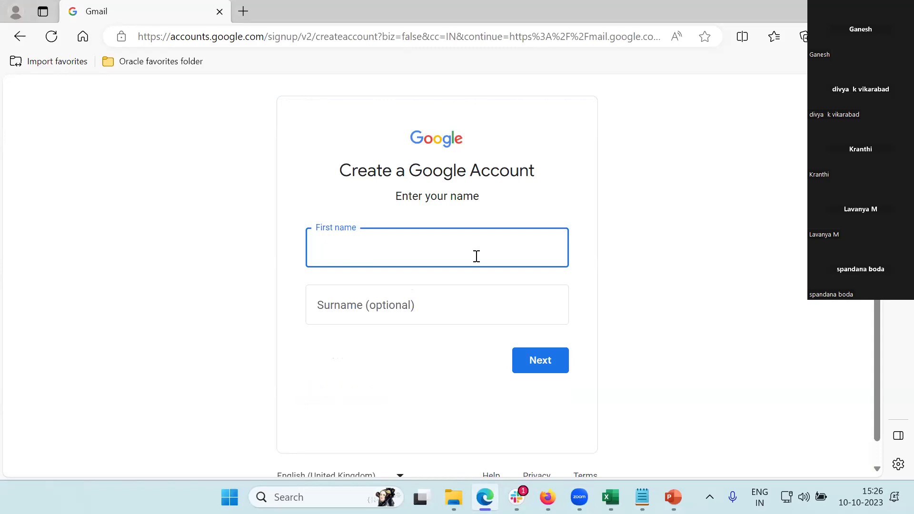
Fill First name with a short throwaway test value and continue to the next page
left_click_drag(536, 172, 364, 255)
key("ctrl+c")
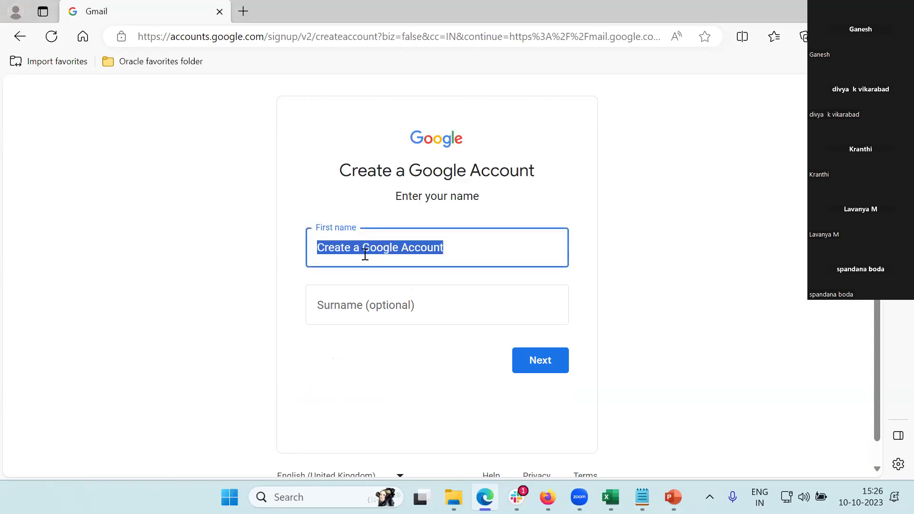
left_click(481, 238)
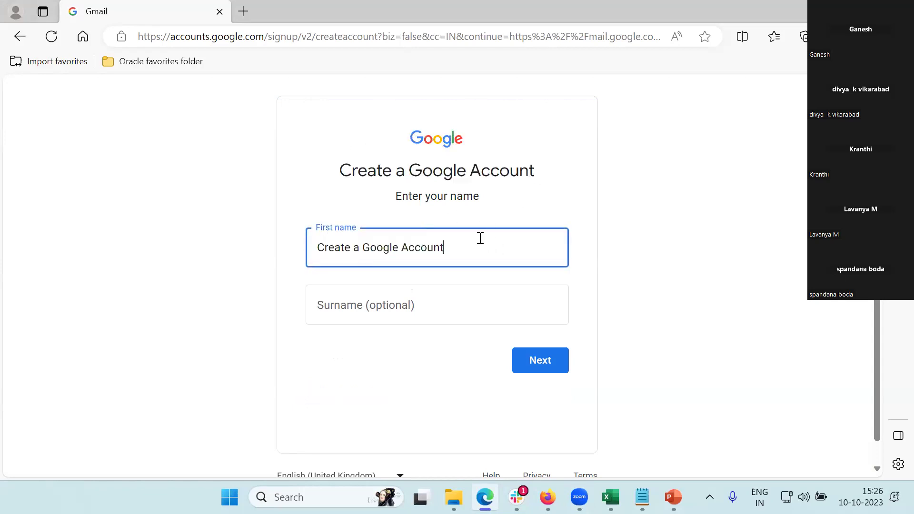
key("ctrl+v")
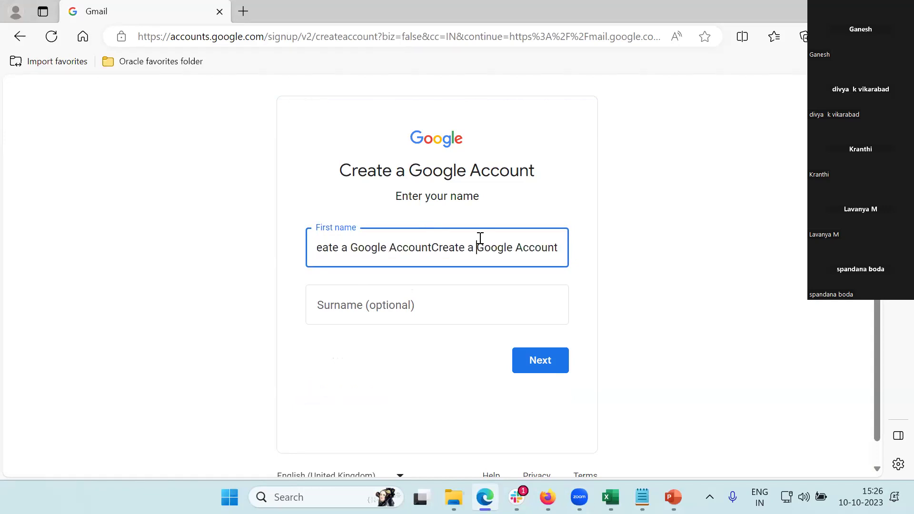
key("ctrl+a")
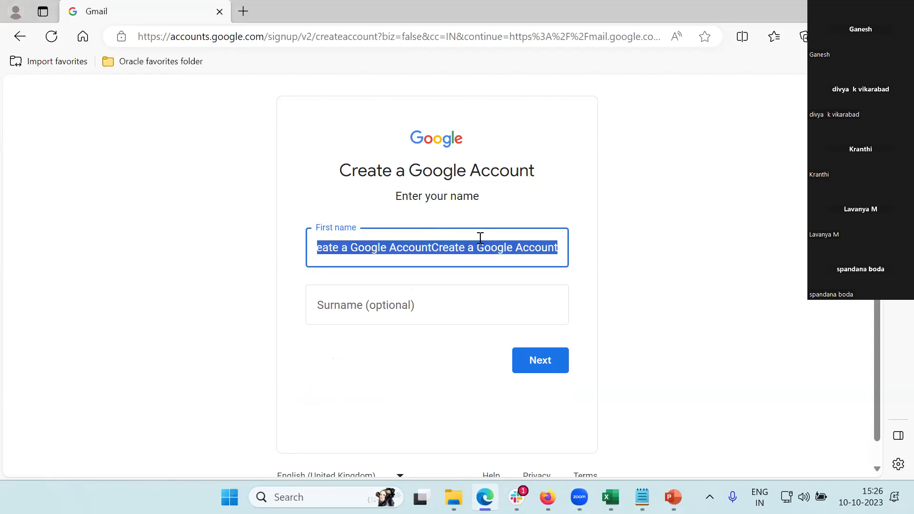
key("End")
type("werwe")
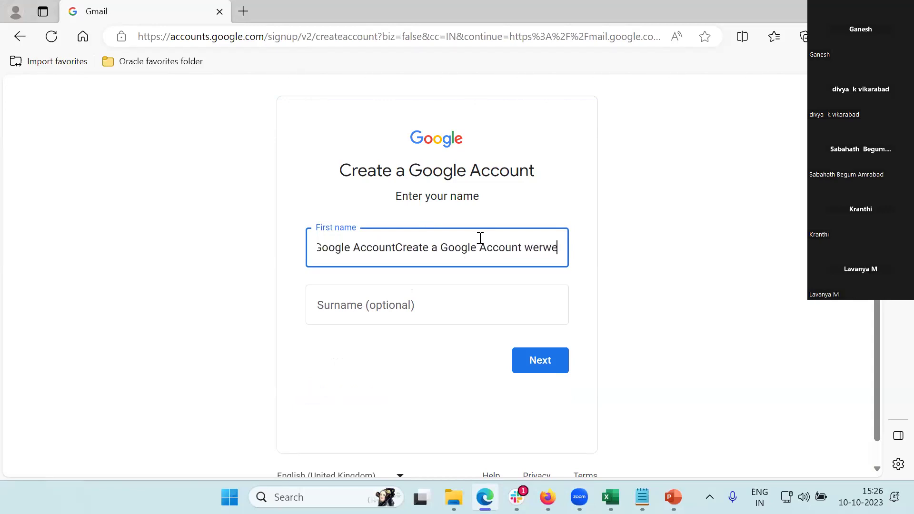
type("rewr erfsdfsdfsfds")
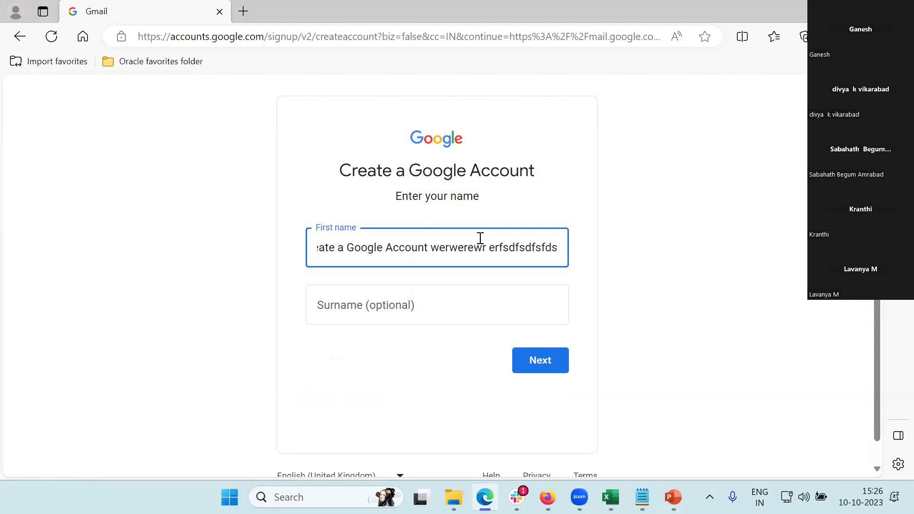
left_click(422, 316)
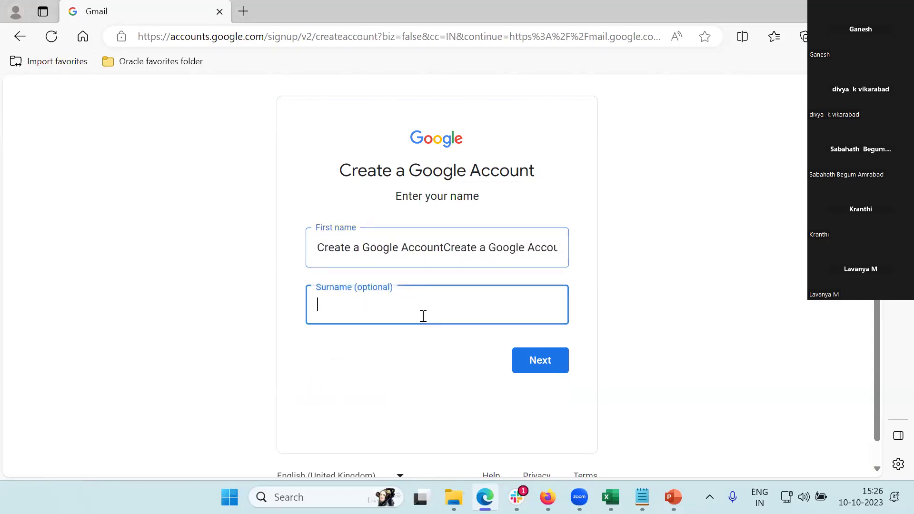
triple_click(410, 248)
key("BackSpace")
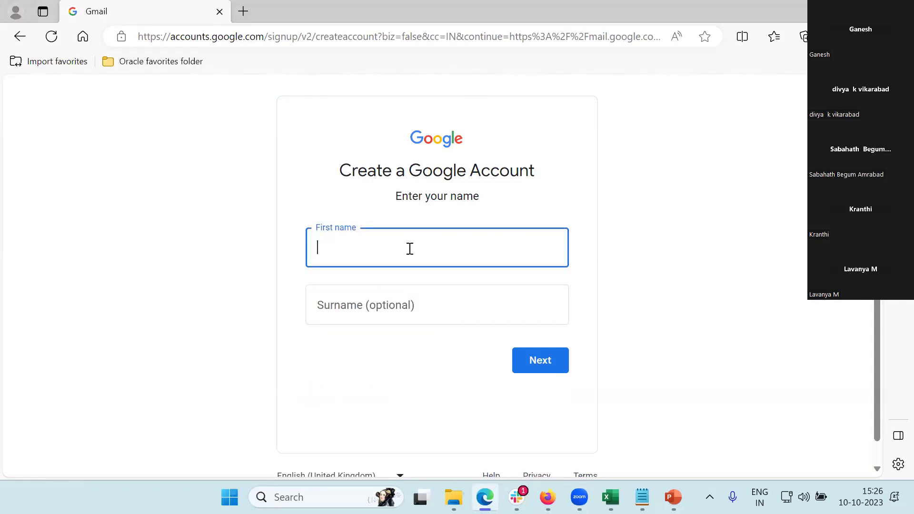
type("wqew")
left_click(553, 349)
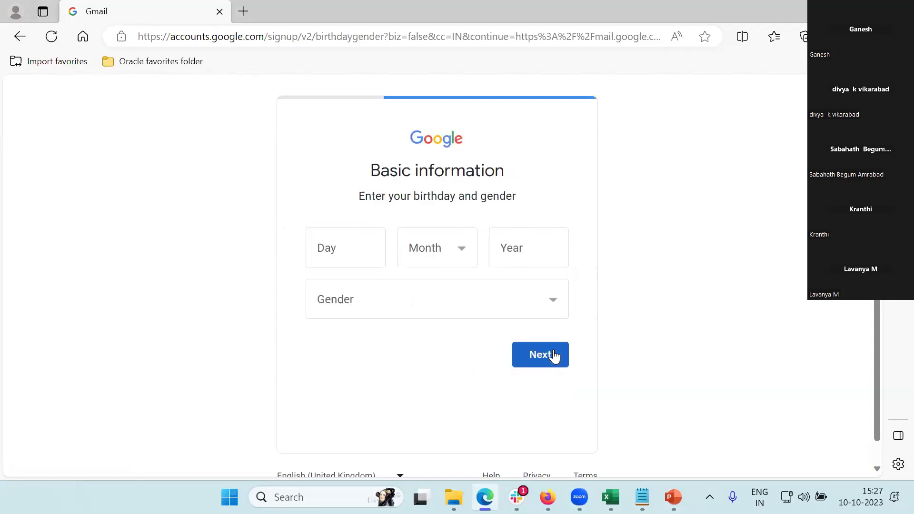
left_click(347, 253)
type("12")
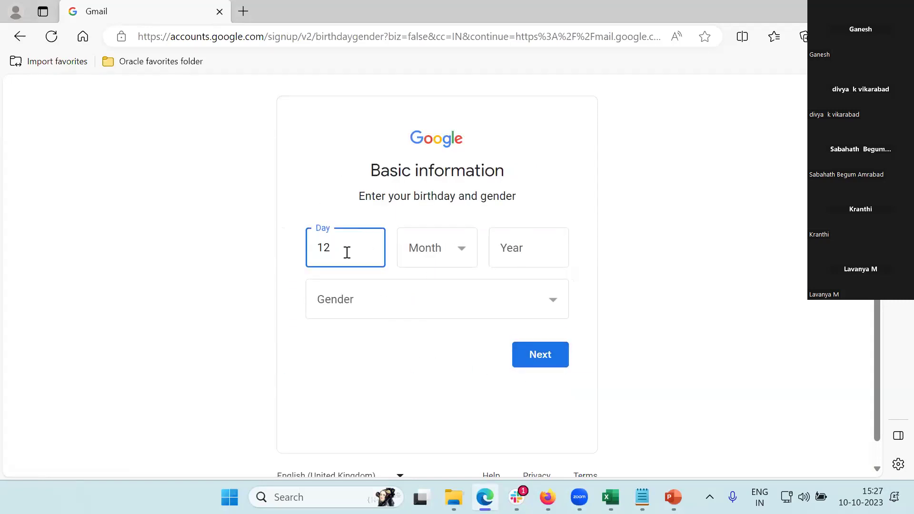
left_click(406, 263)
left_click(418, 290)
left_click(521, 247)
type("190")
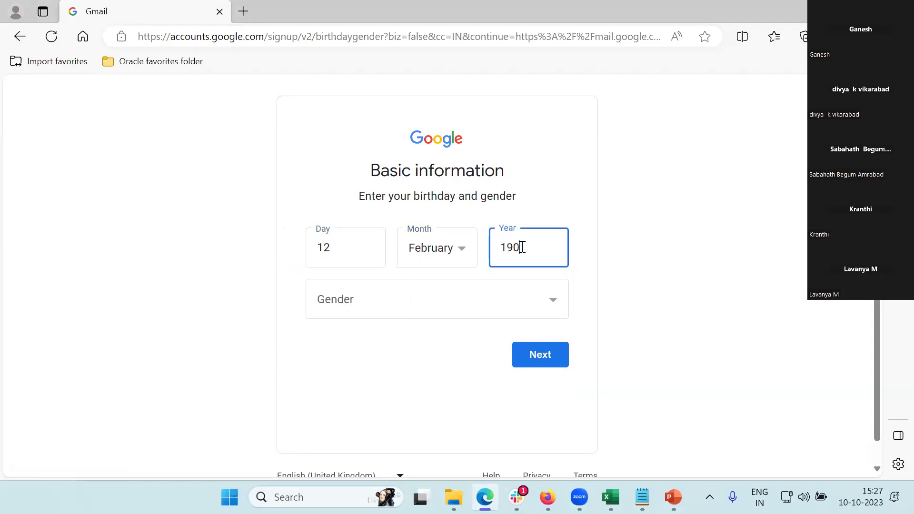
key("BackSpace")
type("90")
left_click(536, 366)
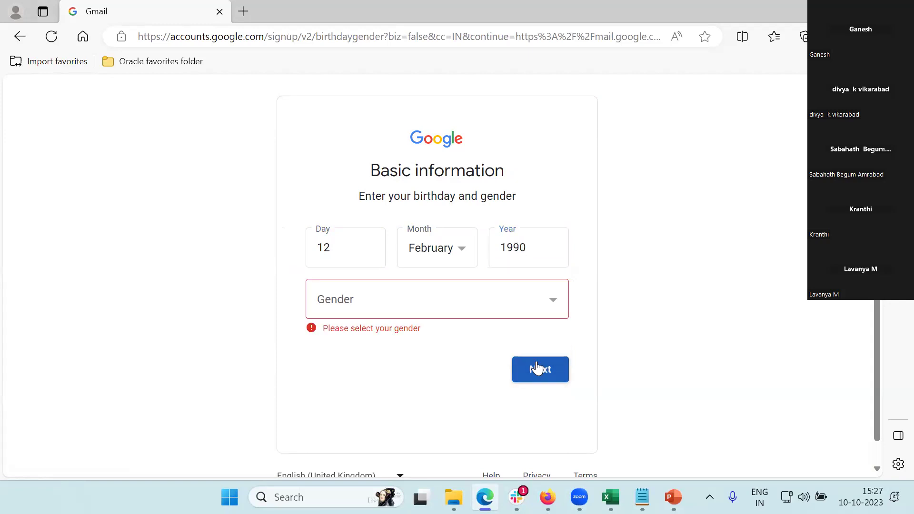
left_click(549, 306)
left_click(523, 329)
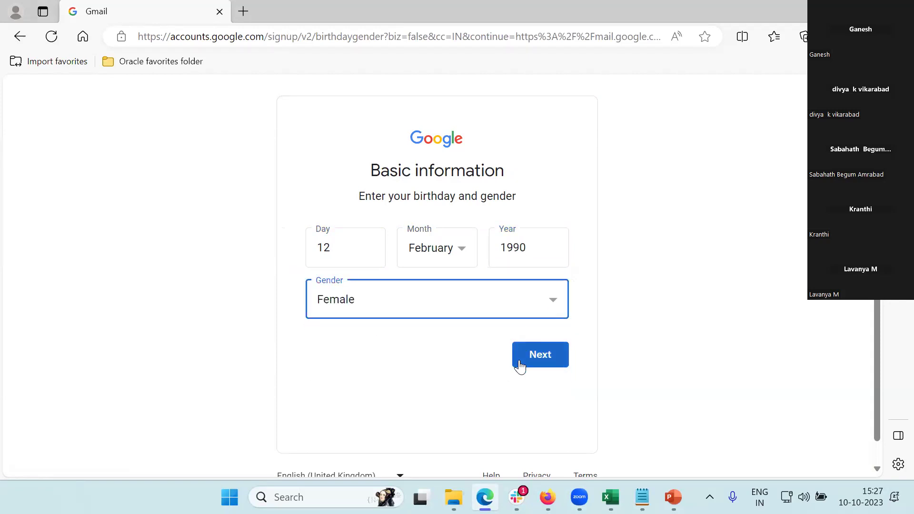
left_click(519, 362)
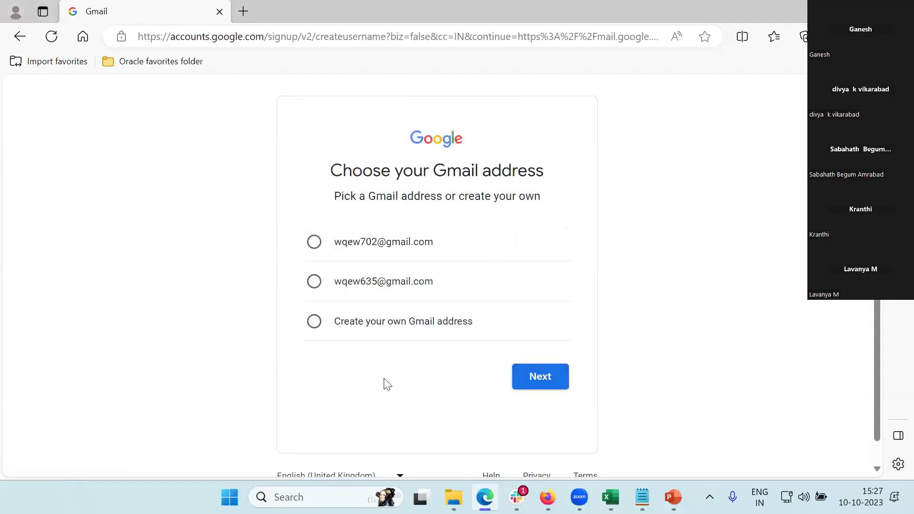
Choose a custom Gmail address and submit an overly long username to trigger the 6–30 character error
left_click(395, 326)
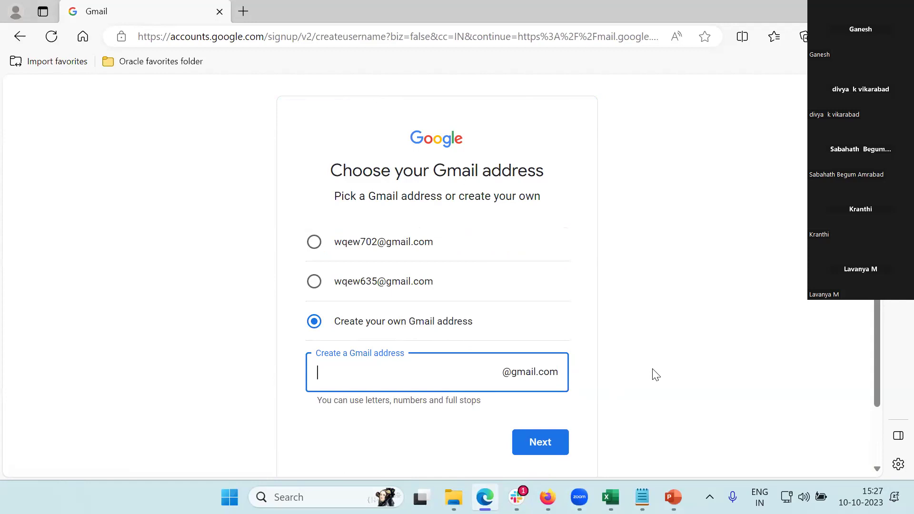
scroll(656, 374, "down", 1)
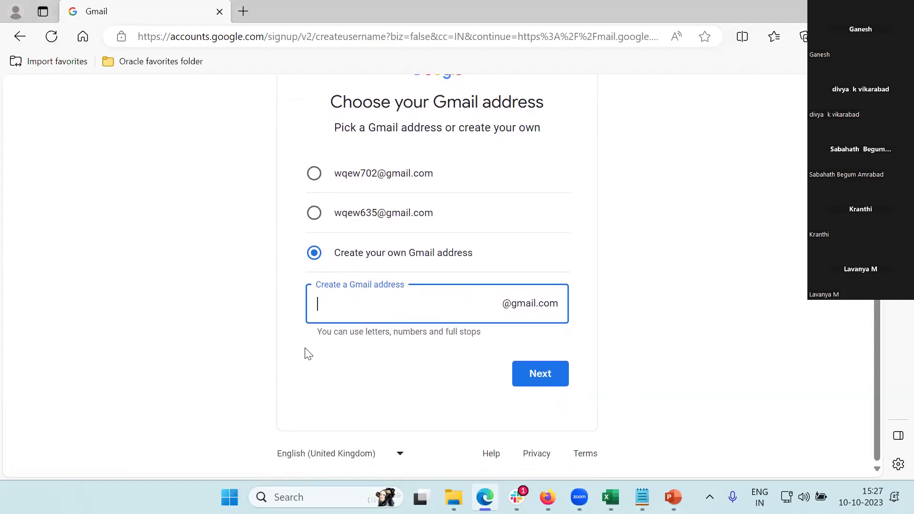
left_click(322, 334)
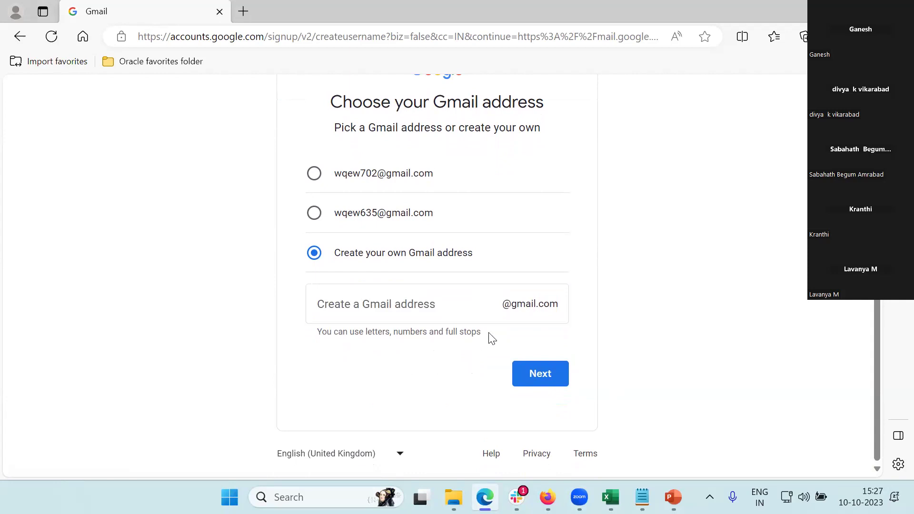
left_click(372, 301)
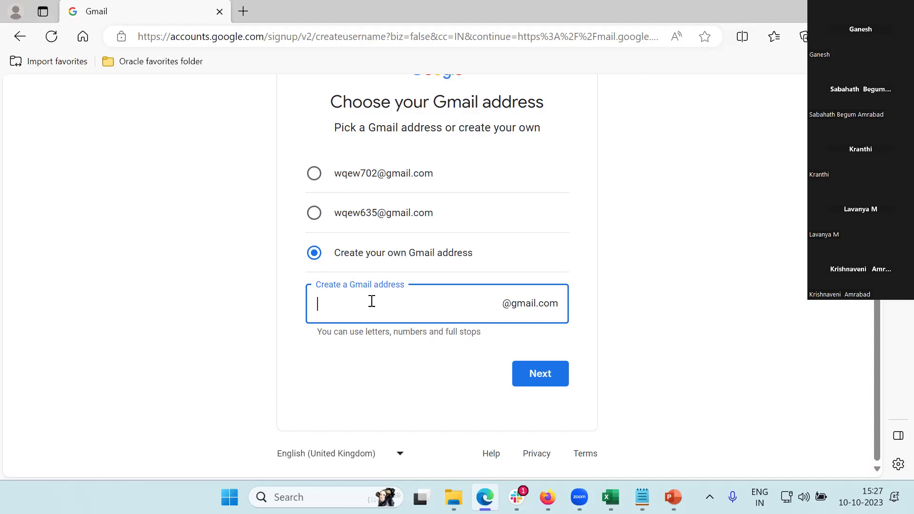
type("lavanyaear")
left_click_drag(383, 305, 292, 300)
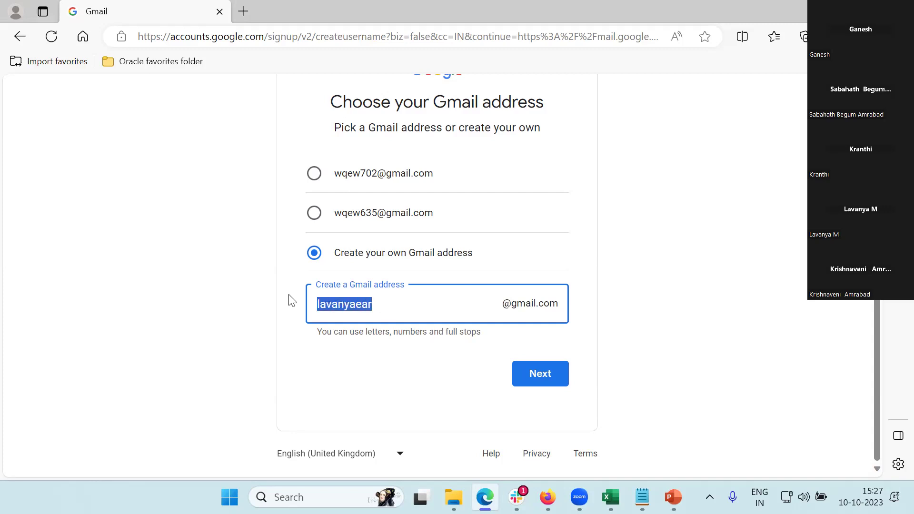
left_click(382, 309)
key("ctrl+v")
key("ctrl+v")
key("ctrl+v")
key("ctrl+v")
key("ctrl+v")
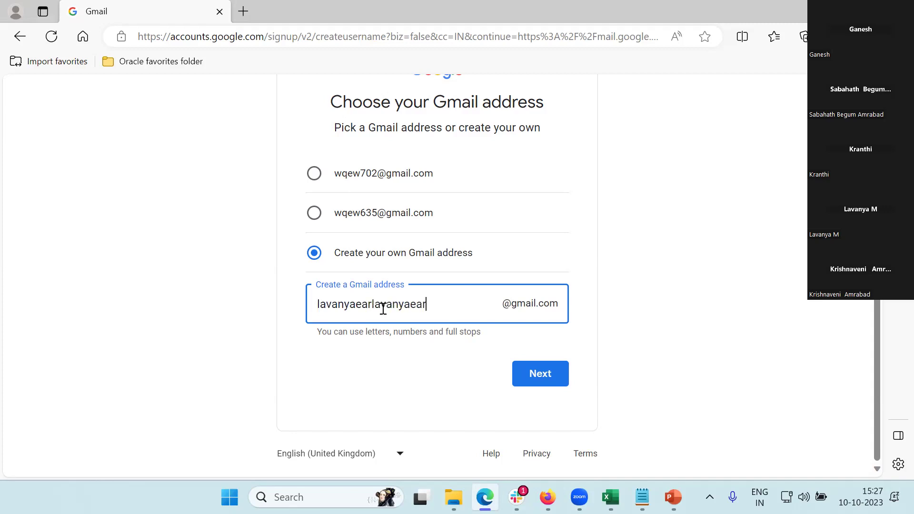
type("dadasdsadsadsad")
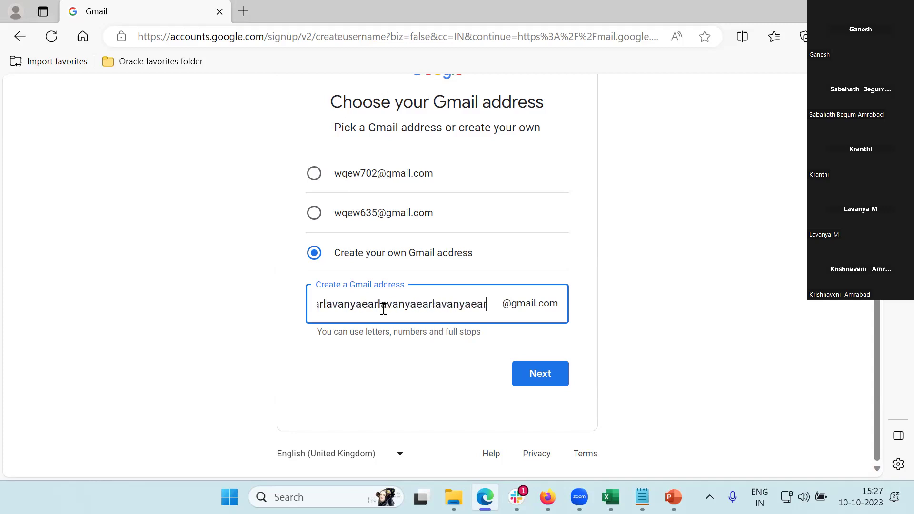
type("sadsadsadasdsad")
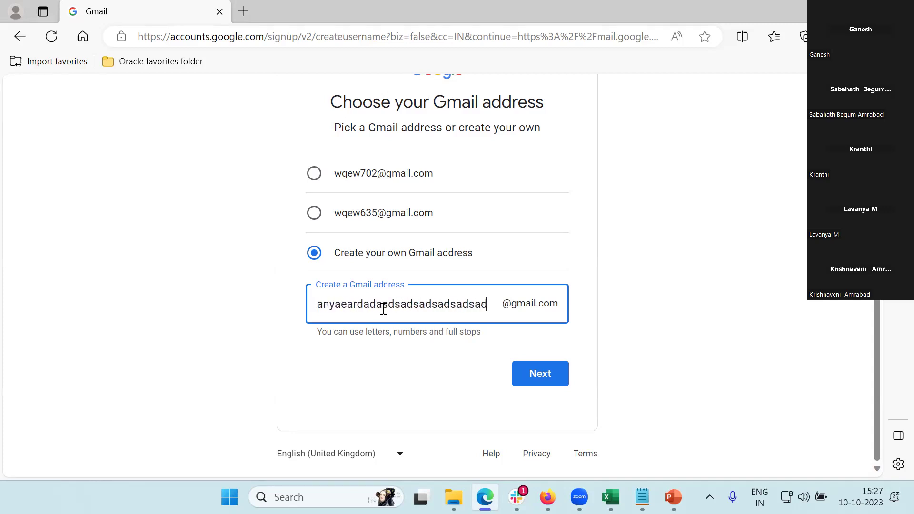
left_click(541, 376)
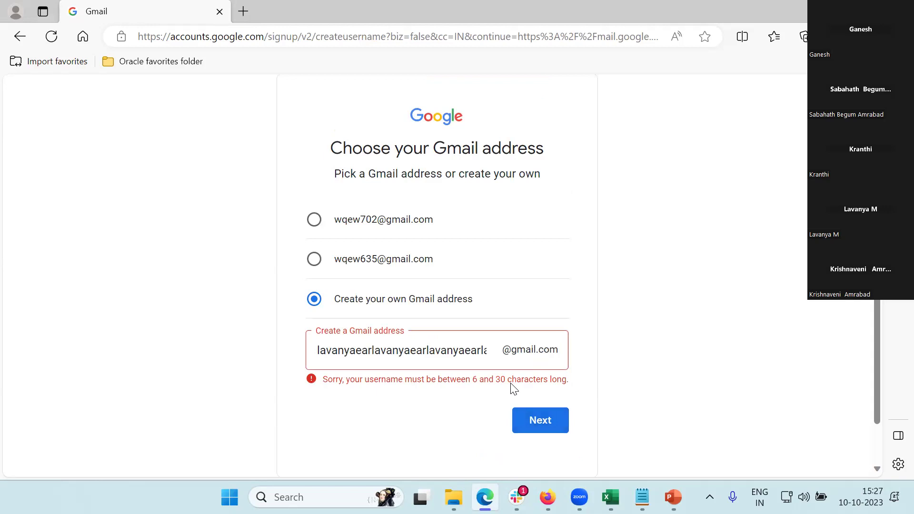
scroll(513, 387, "down", 1)
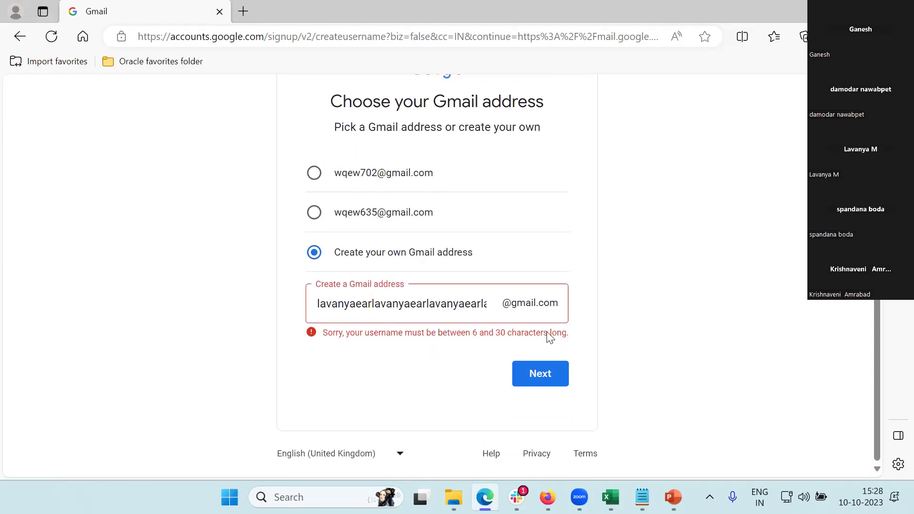
double_click(459, 309)
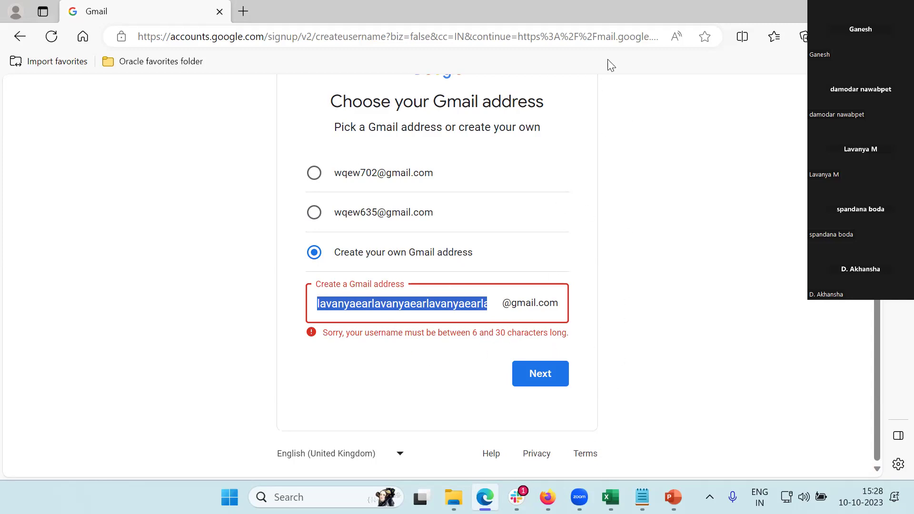
Switch back to Book1 in Excel and select cell H22 on the boundary value row
left_click(610, 497)
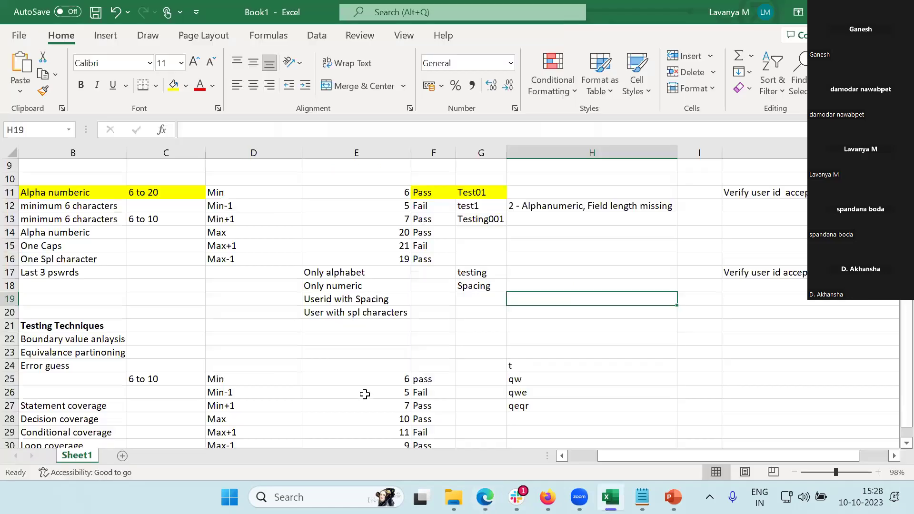
left_click(365, 394)
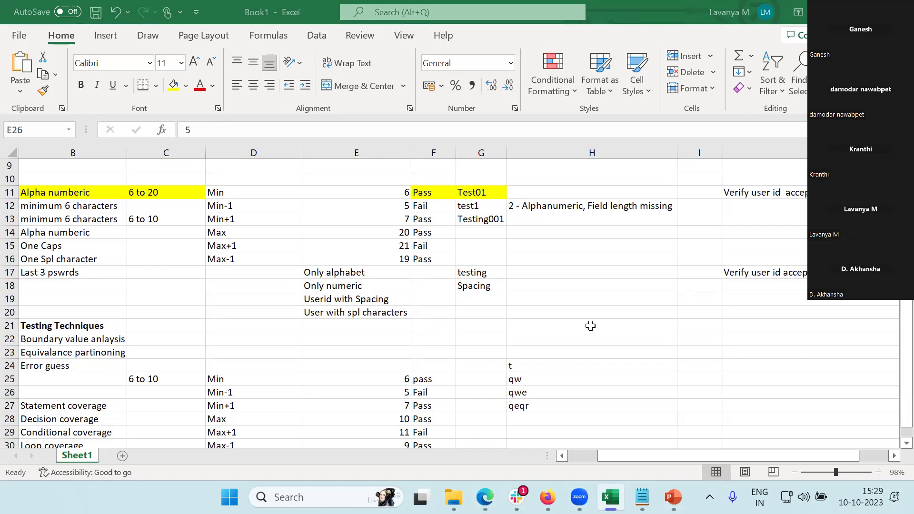
left_click(407, 359)
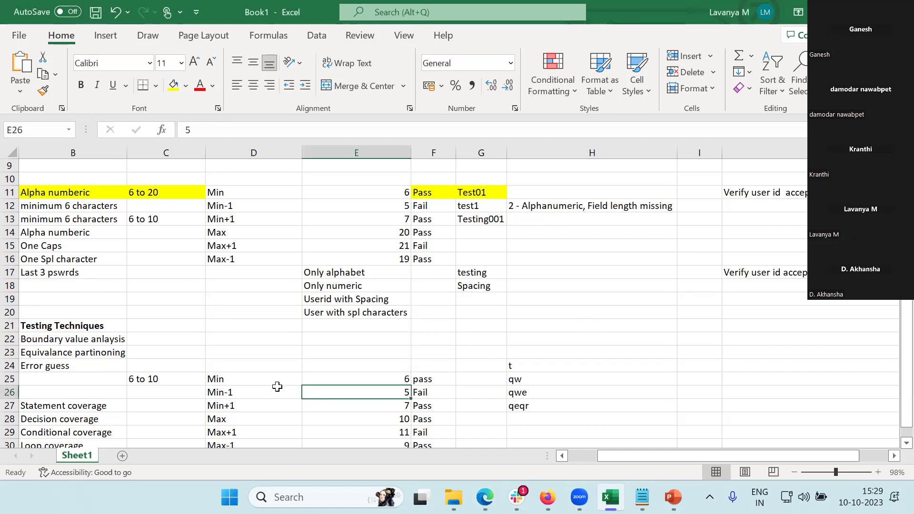
left_click(476, 352)
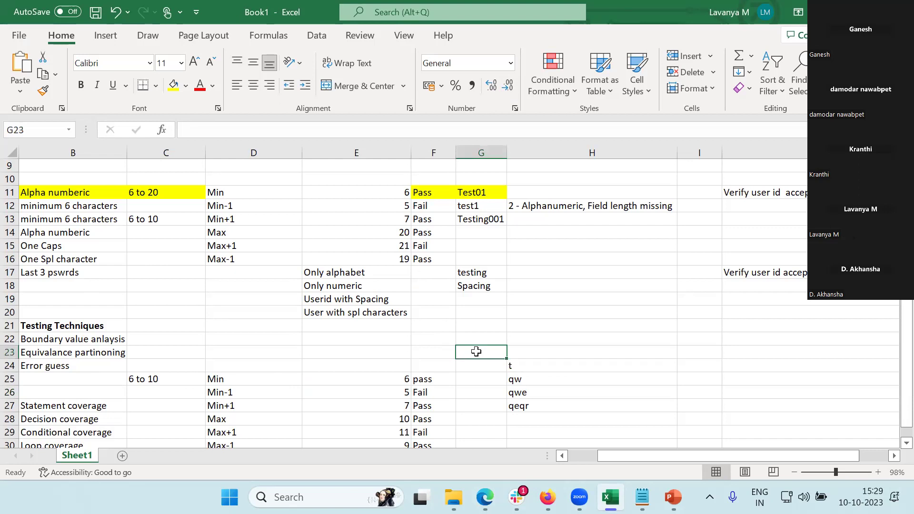
left_click(234, 325)
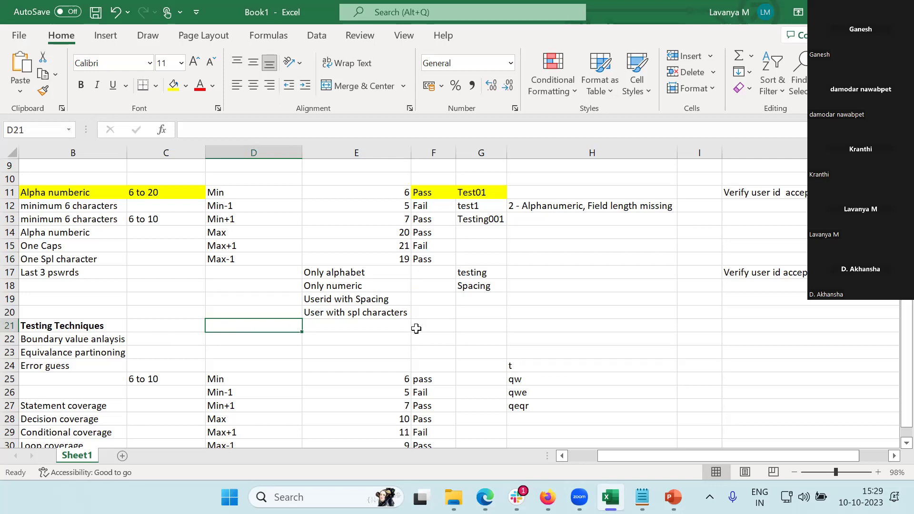
left_click(556, 339)
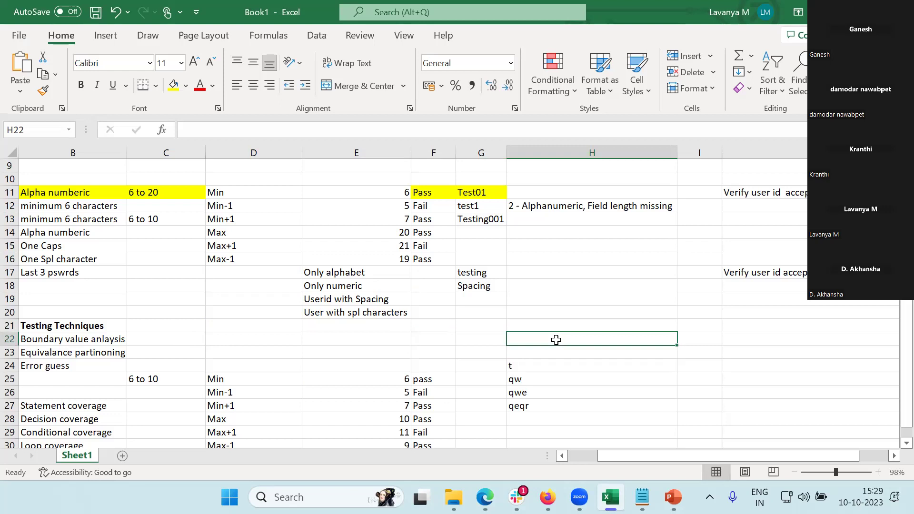
Enter 100 in H22, then discard a started entry in I22
type("100")
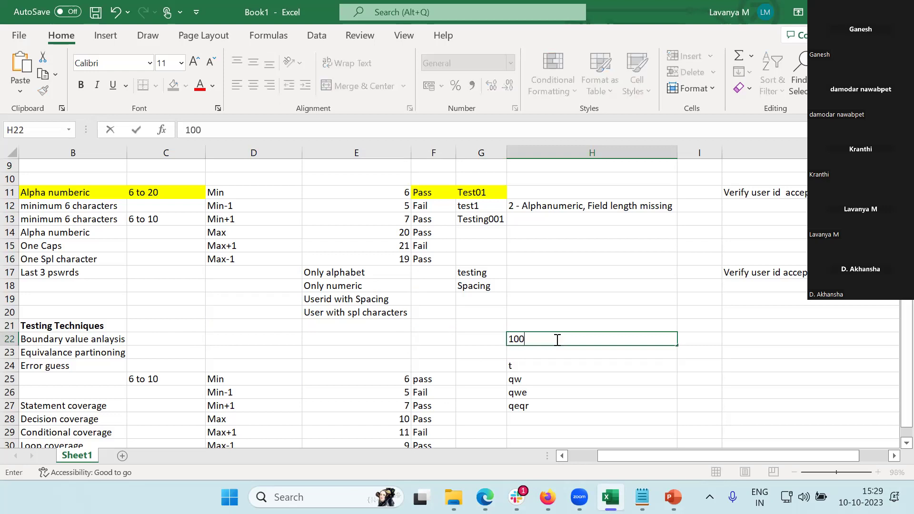
key("Return")
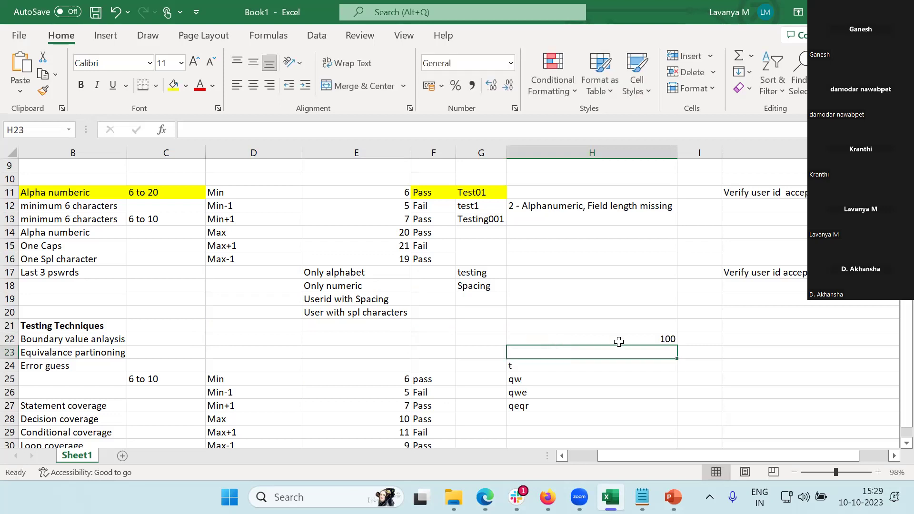
left_click(695, 339)
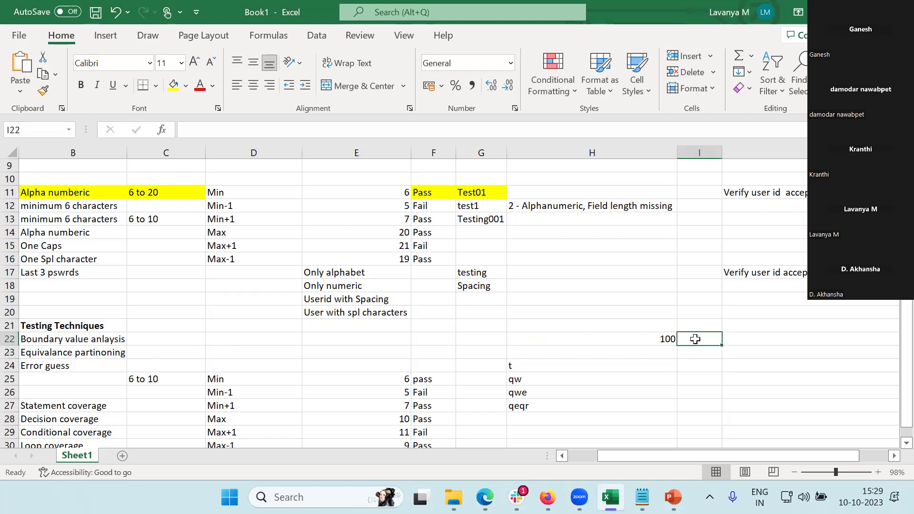
type("1")
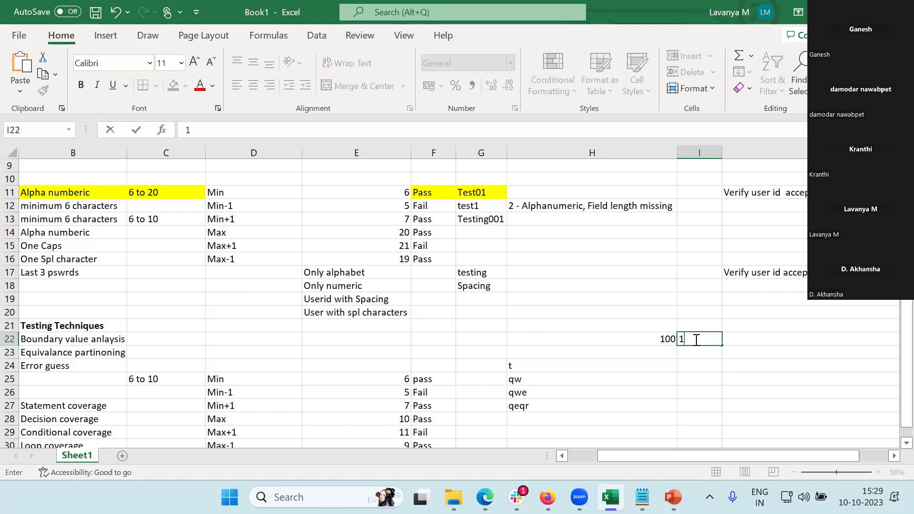
key("Escape")
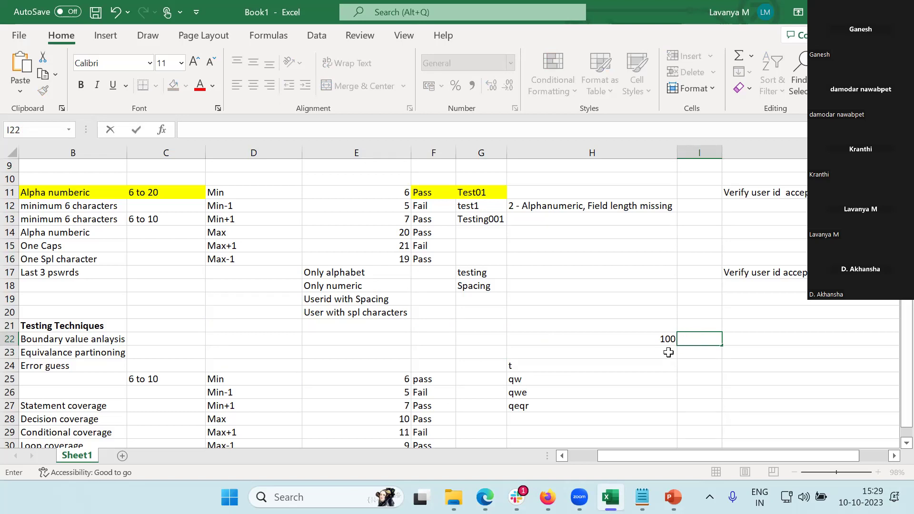
left_click(657, 352)
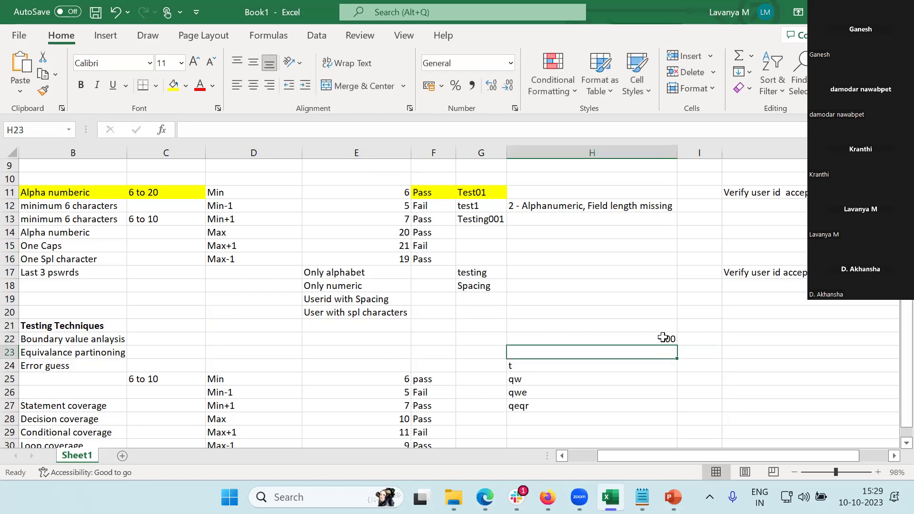
Replace H22's value with the text '6 to 30' after 6-30 turned into a date
left_click(666, 339)
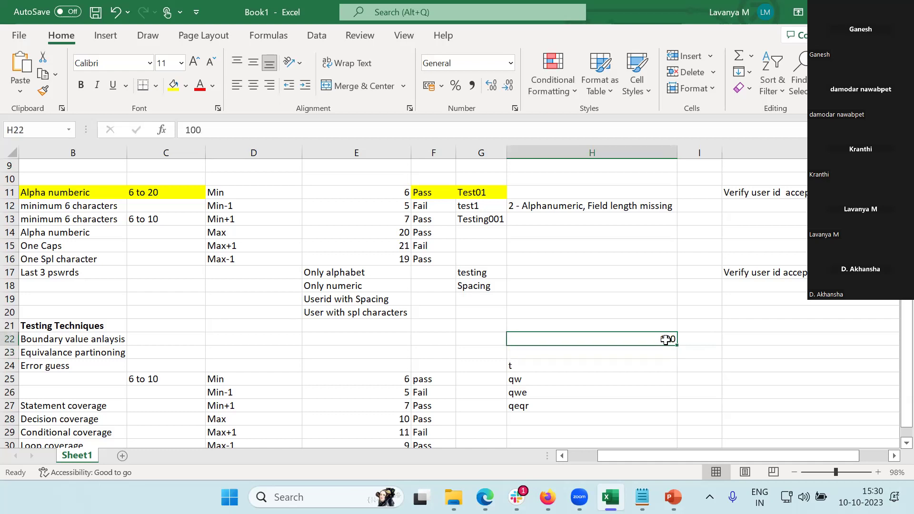
type("6-3")
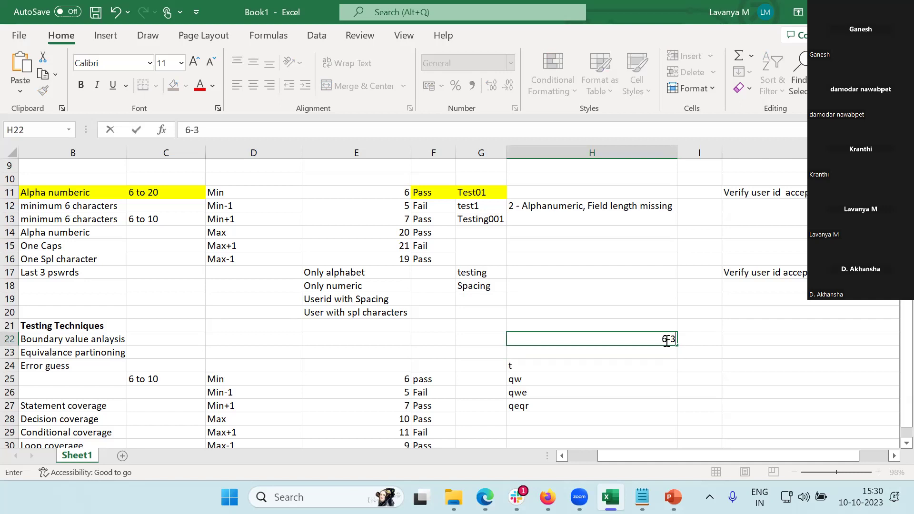
type("0\\")
key("Return")
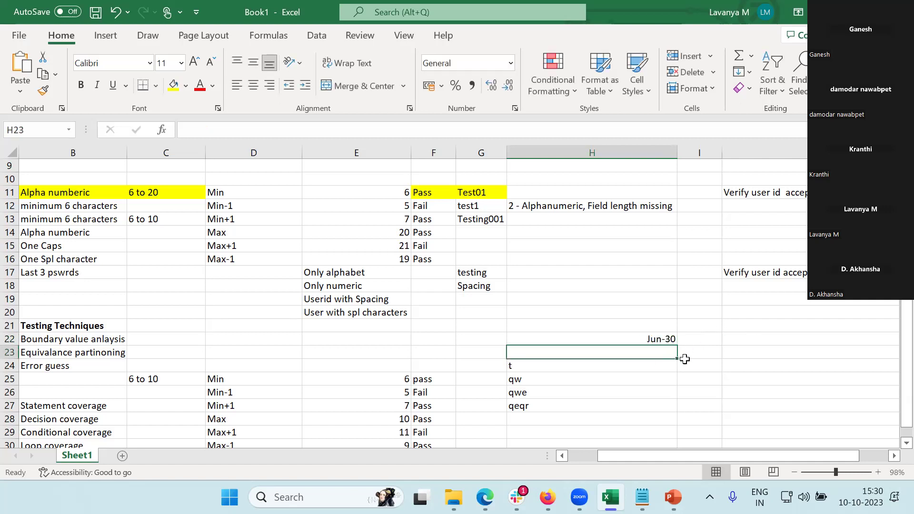
double_click(659, 340)
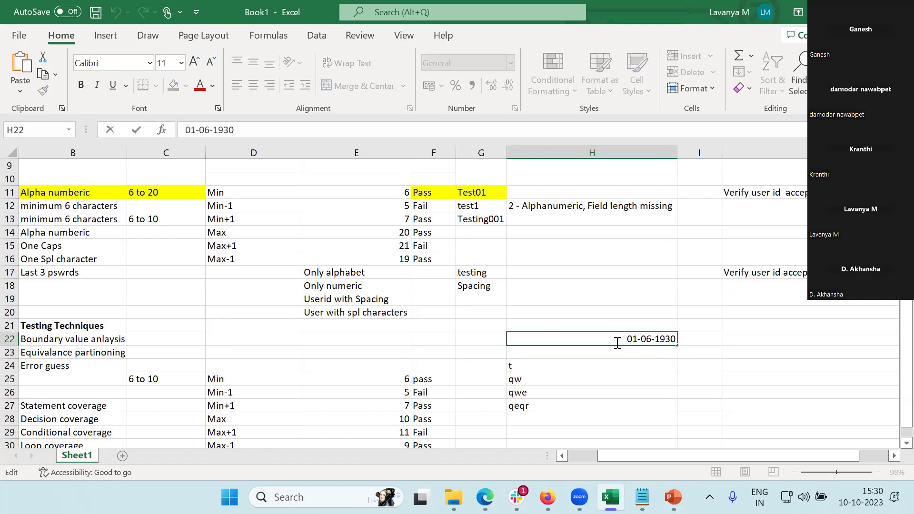
double_click(617, 342)
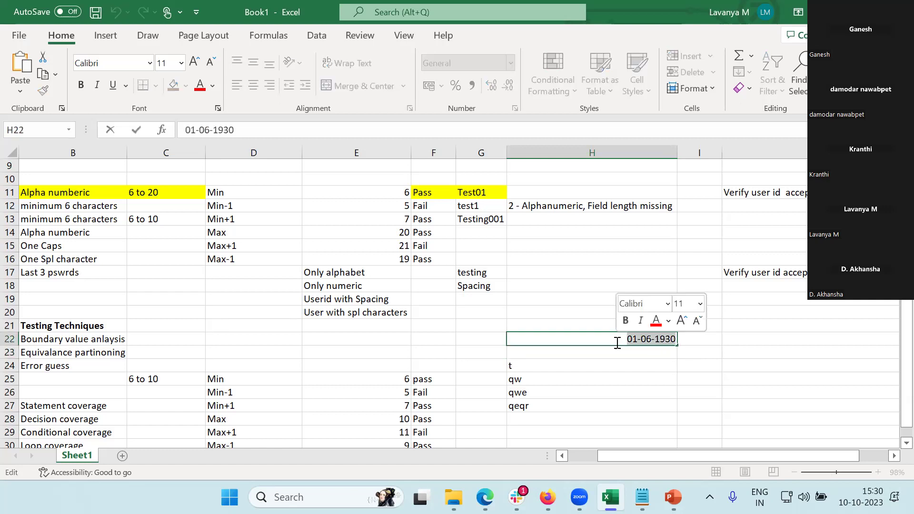
type("6 to")
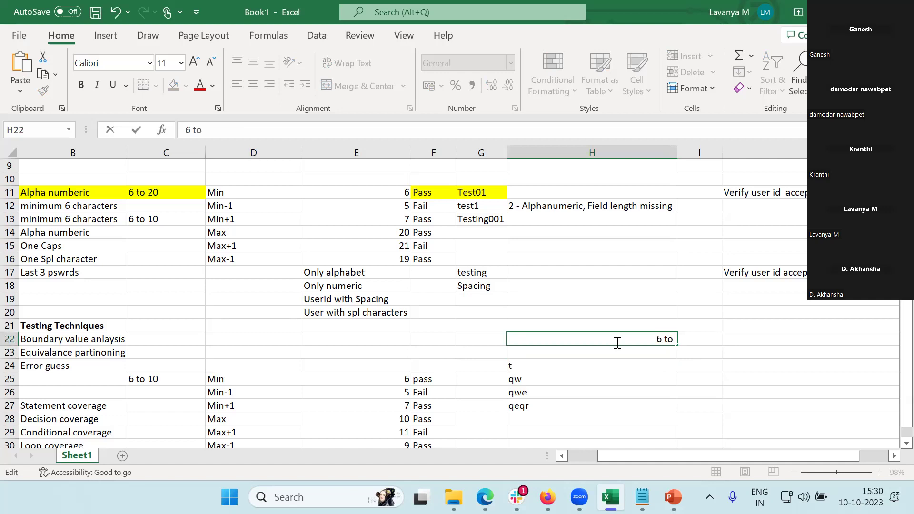
type(" 30")
key("Return")
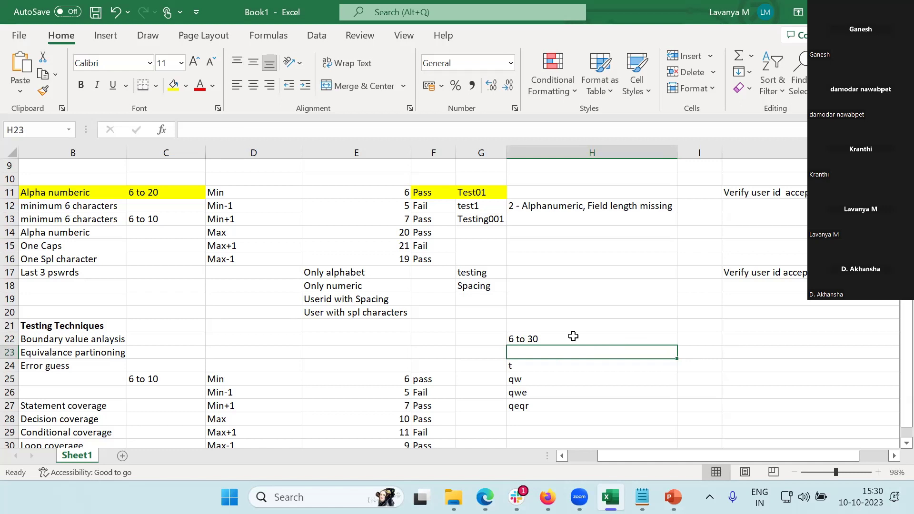
scroll(573, 336, "down", 1)
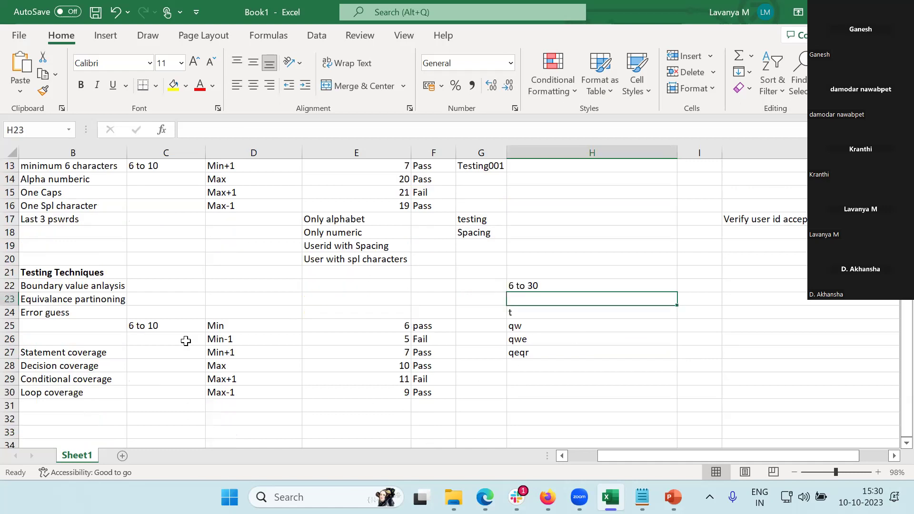
Enter 6 in I23 and 'Testing' in J23
left_click_drag(236, 326, 241, 392)
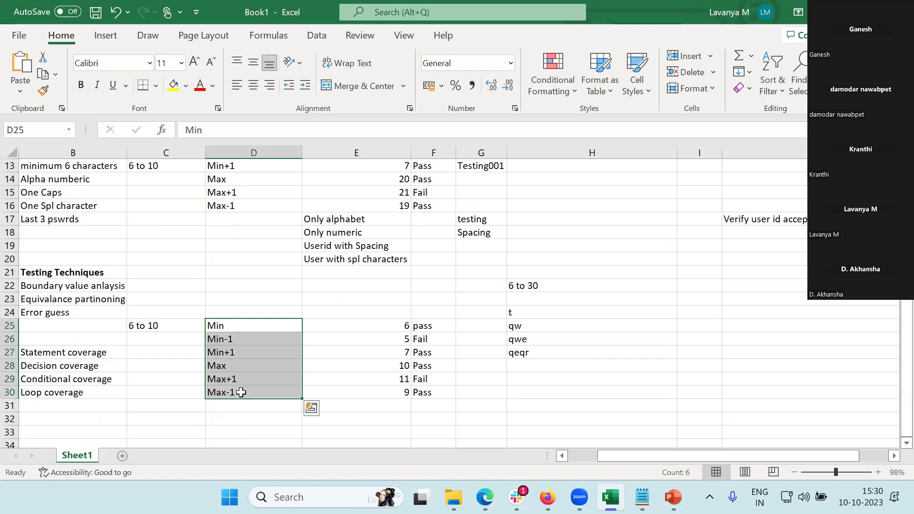
left_click(578, 302)
left_click(705, 296)
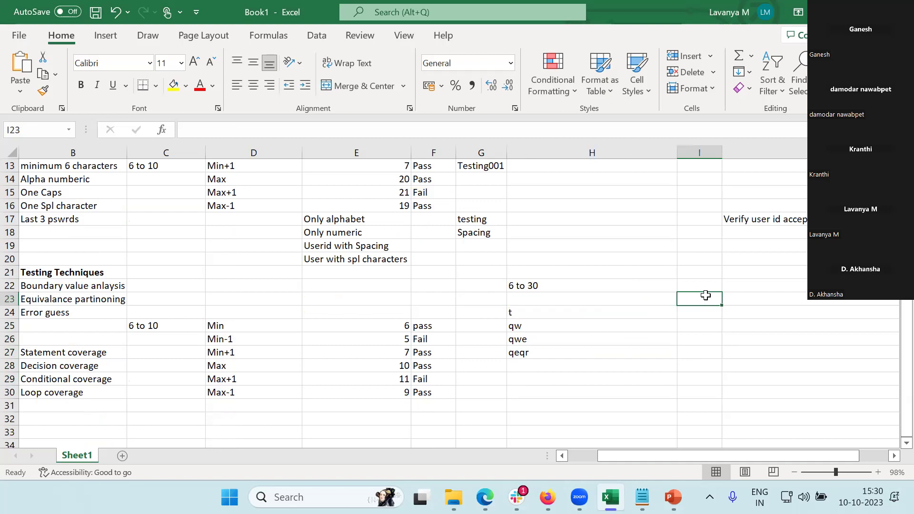
type("6")
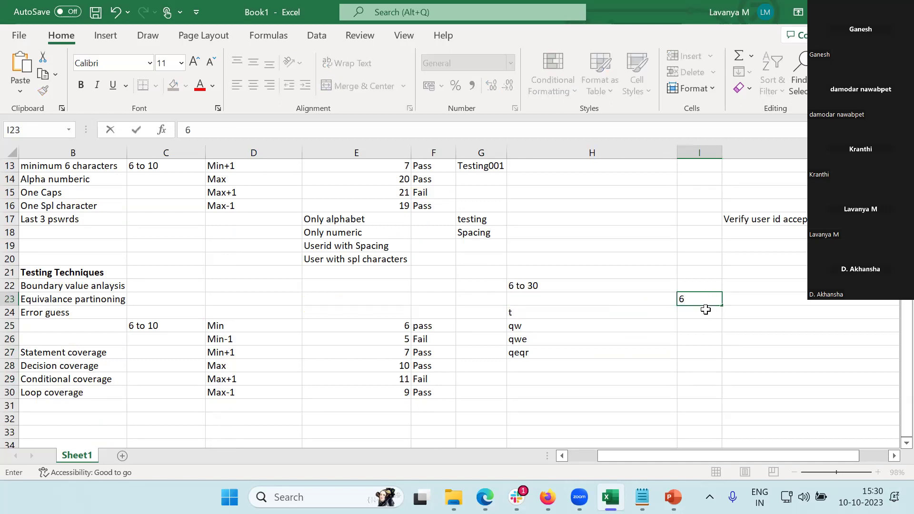
key("Return")
left_click(750, 297)
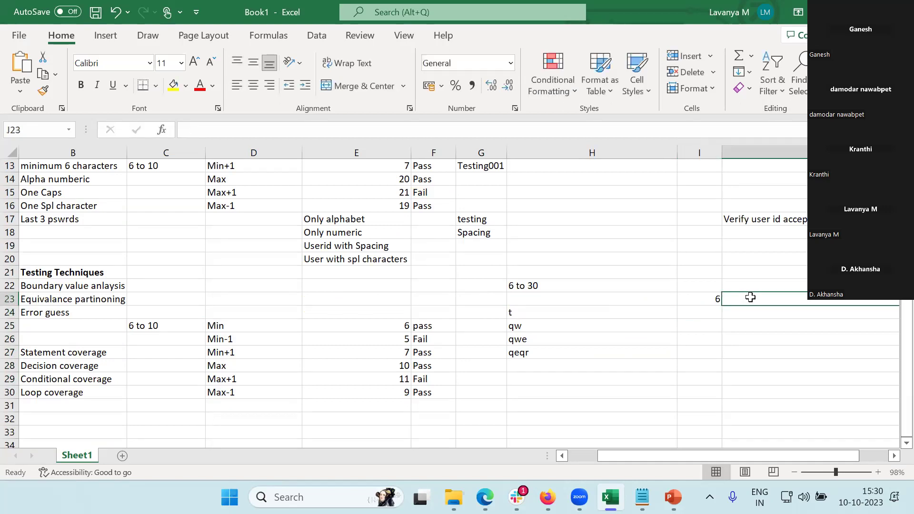
type("Testin")
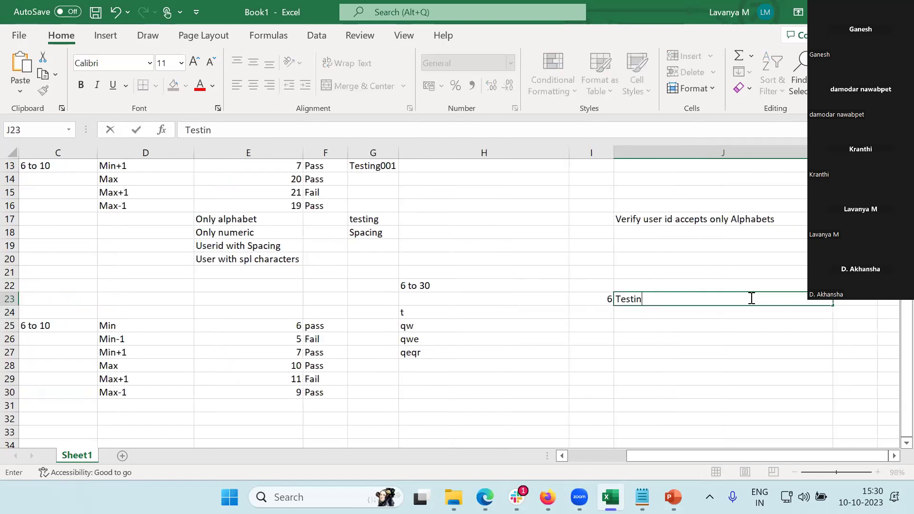
type("g")
key("Return")
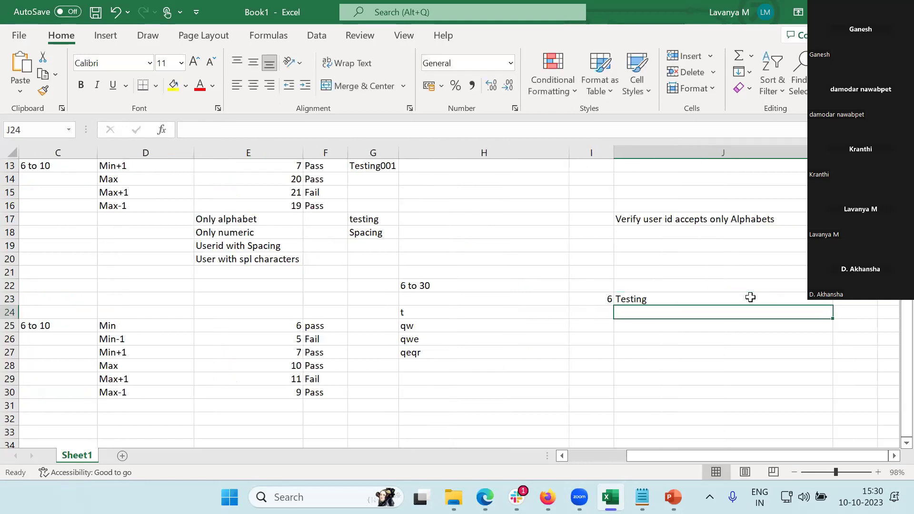
Enter 5 in I22 and 'test1' in J22, correcting the mistyped test01
left_click(597, 281)
type("5")
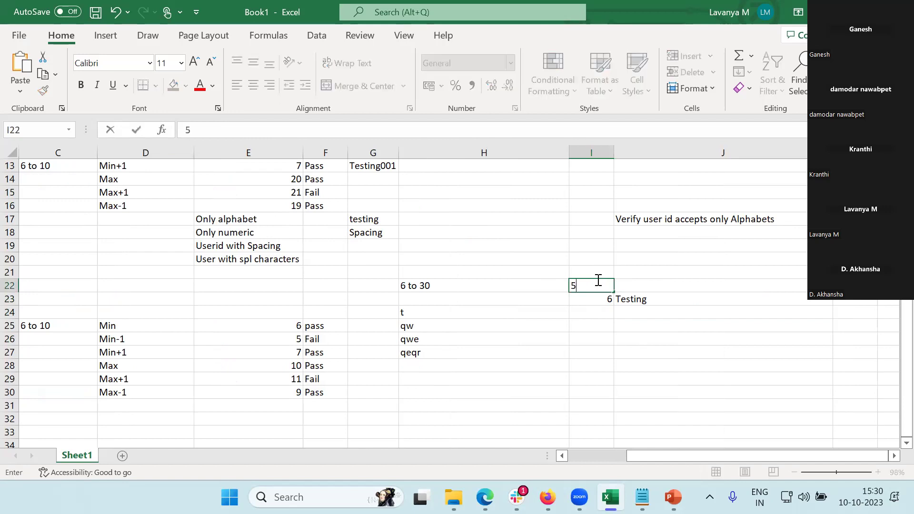
key("Tab")
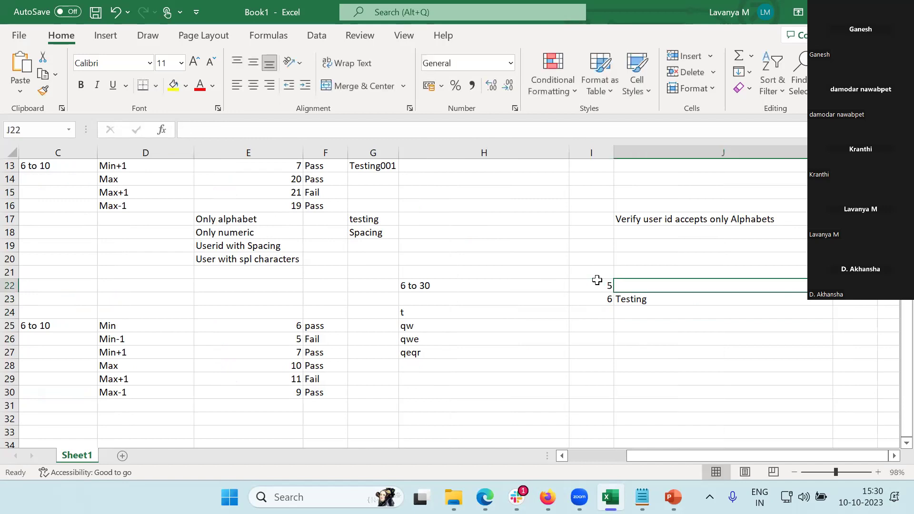
type("test")
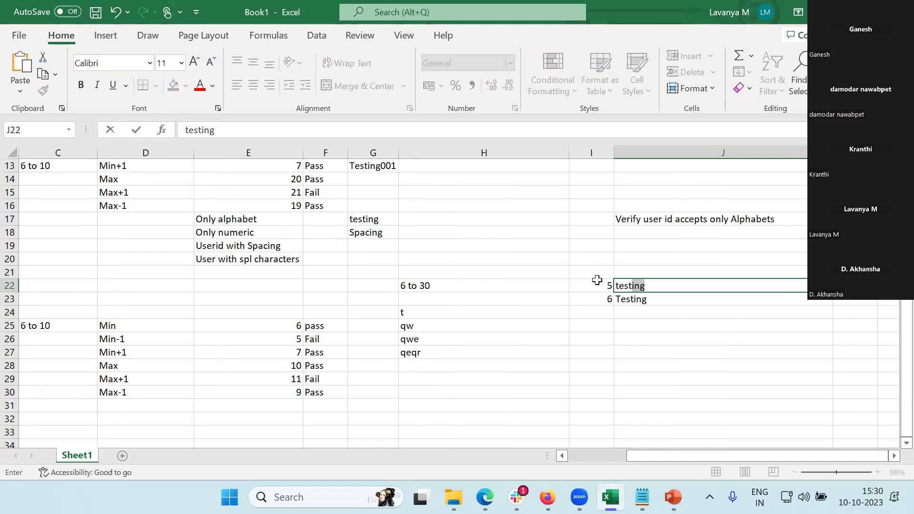
type("01")
key("Return")
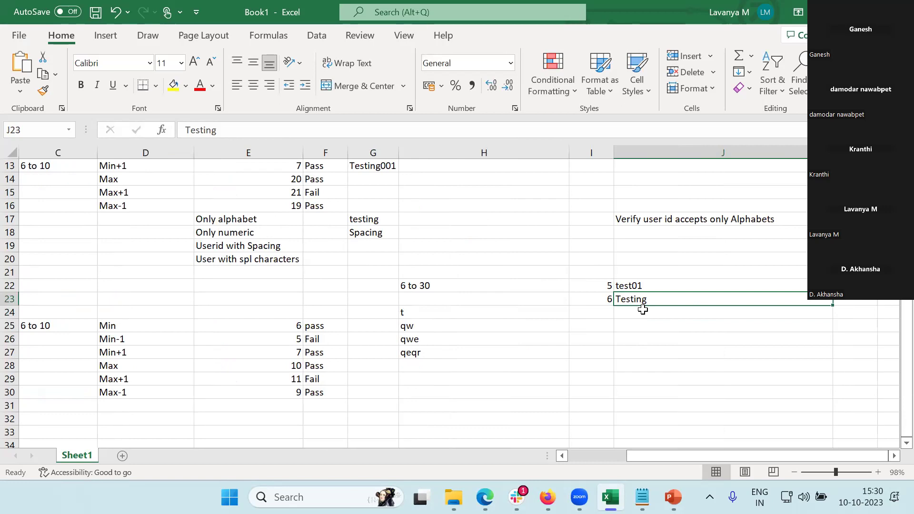
double_click(660, 286)
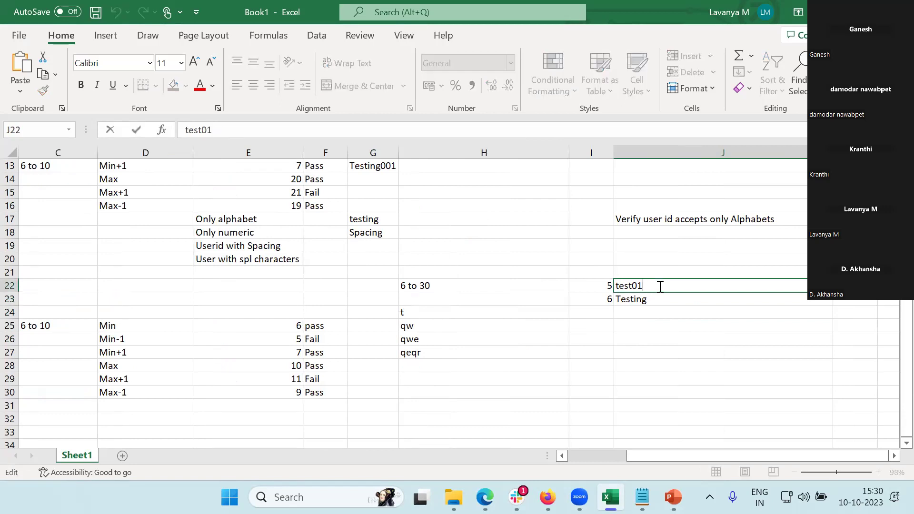
key("BackSpace")
key("Return")
key("Return")
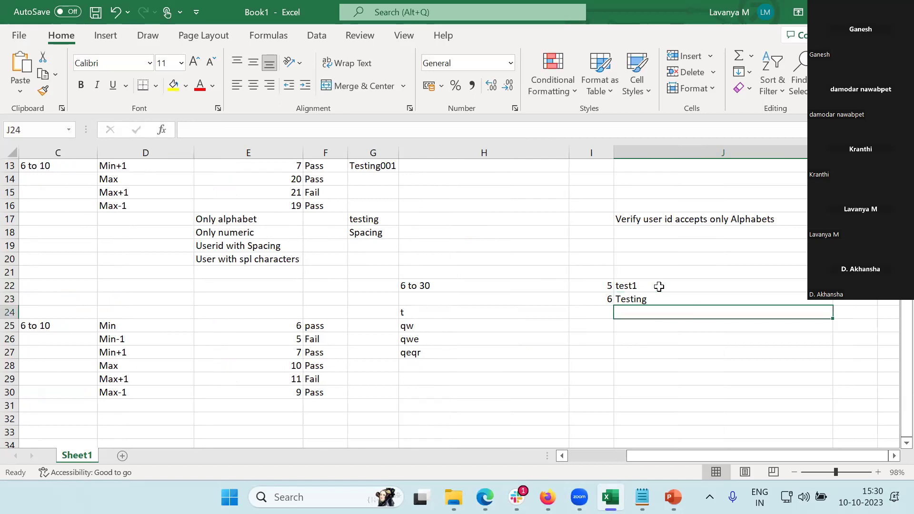
key("Left")
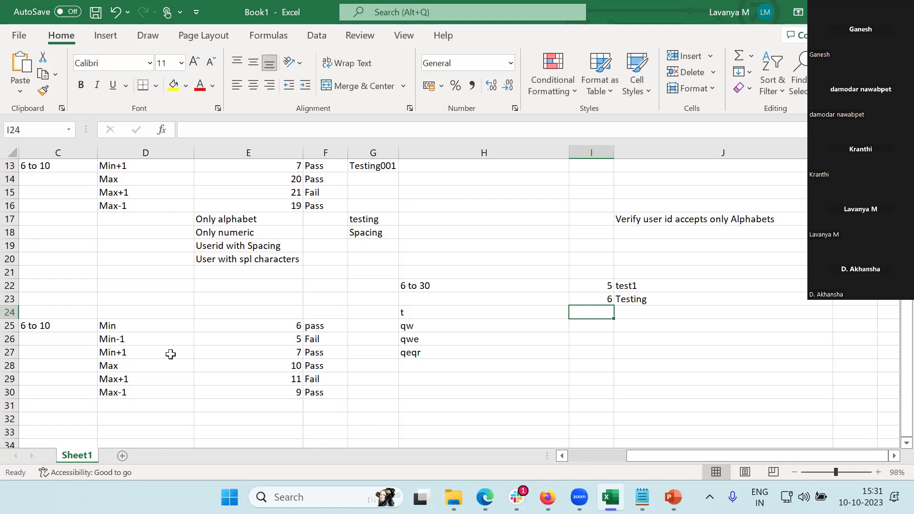
left_click(148, 326)
left_click_drag(149, 326, 150, 392)
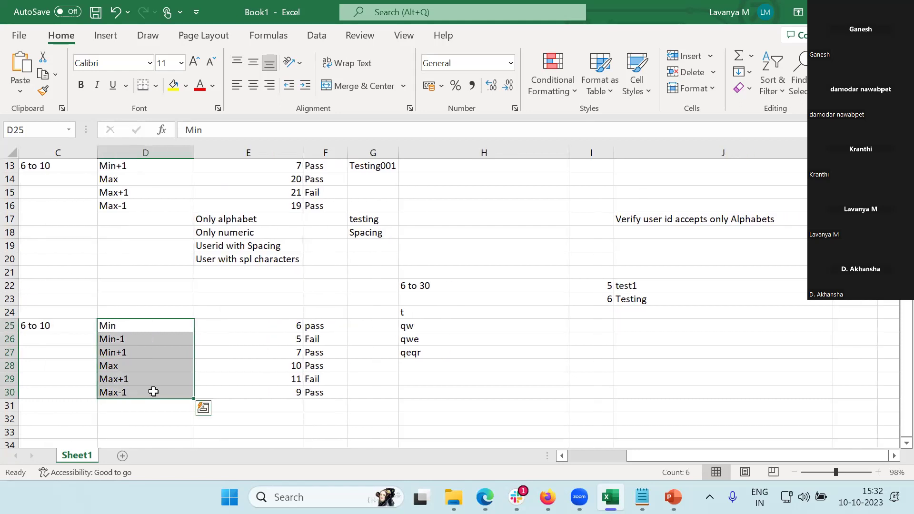
scroll(153, 391, "left", 2)
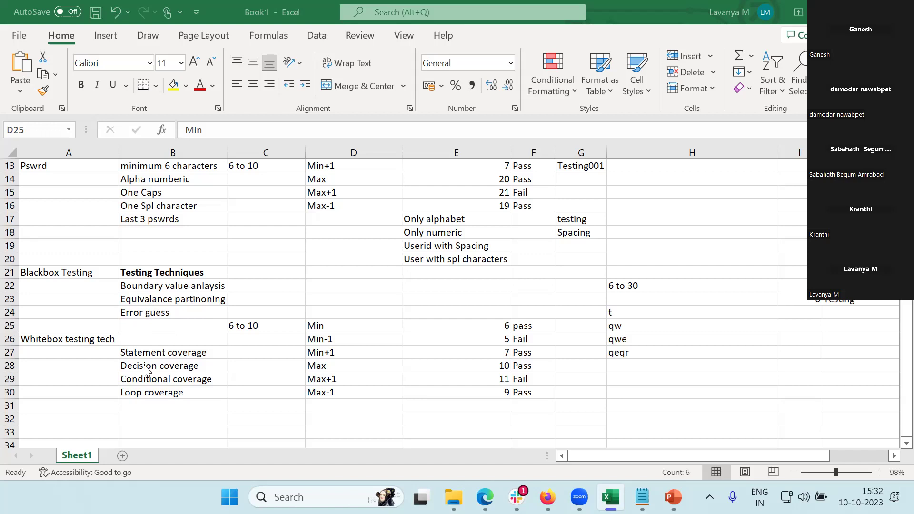
left_click(143, 286)
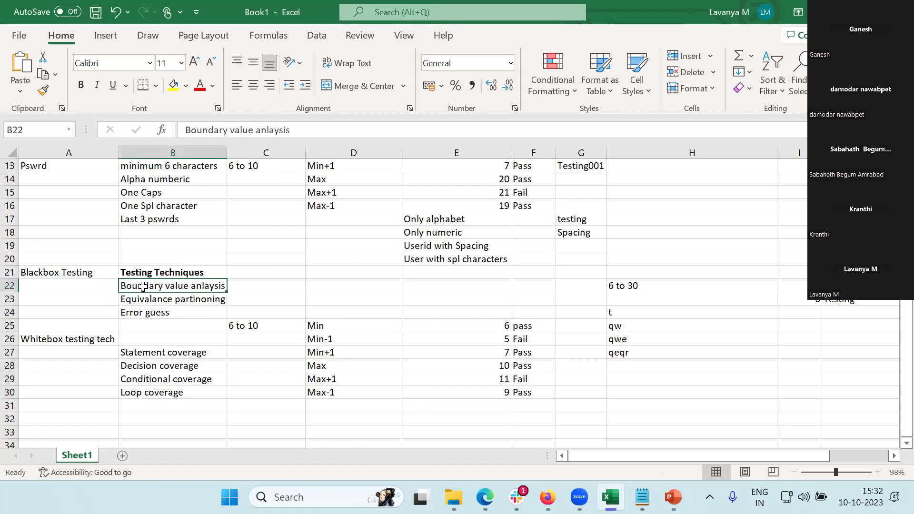
key("Right")
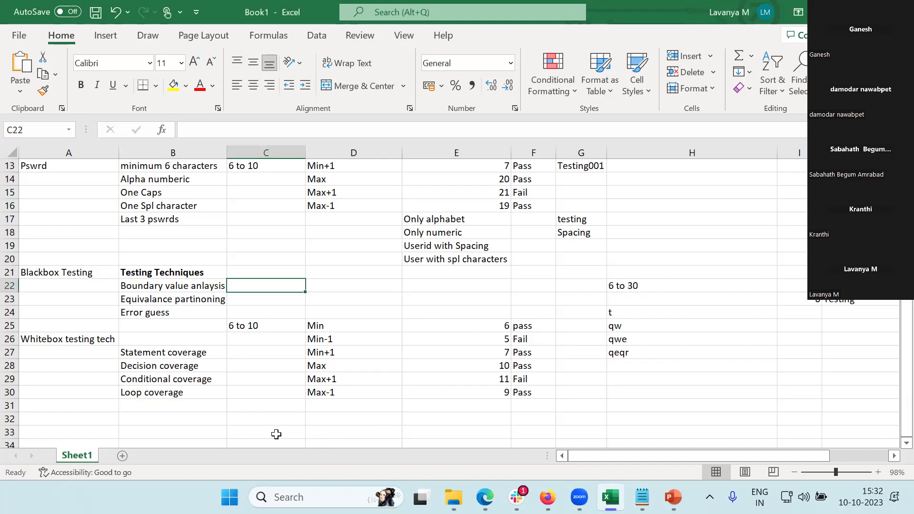
Type the note '150 characters' into cell B33
left_click(202, 422)
key("Down")
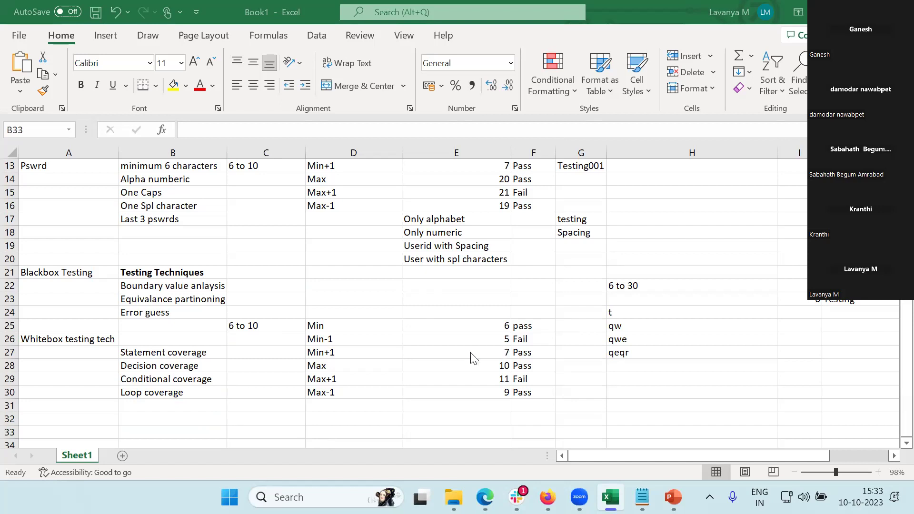
type("1")
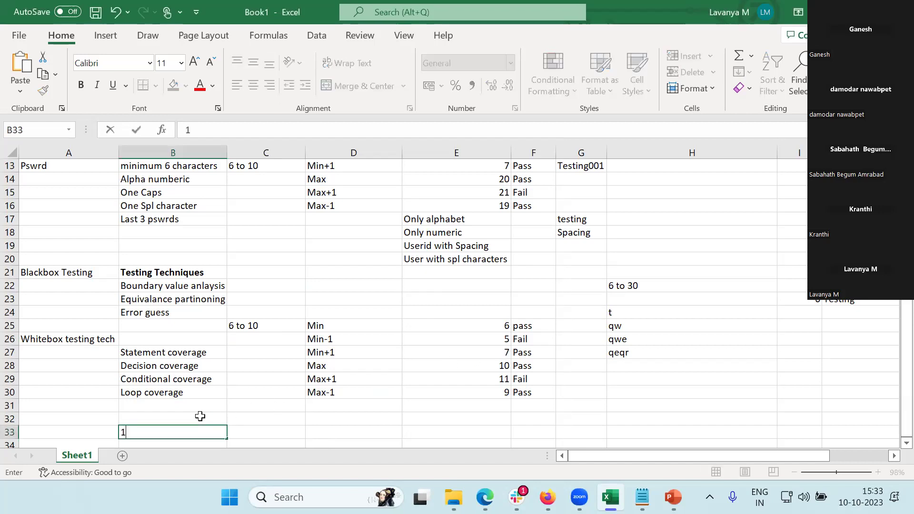
type("50 chara")
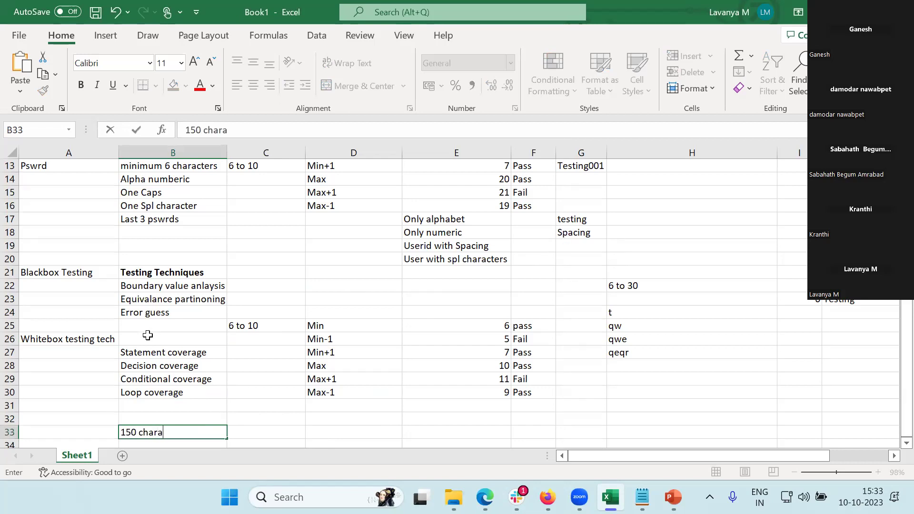
type("cters")
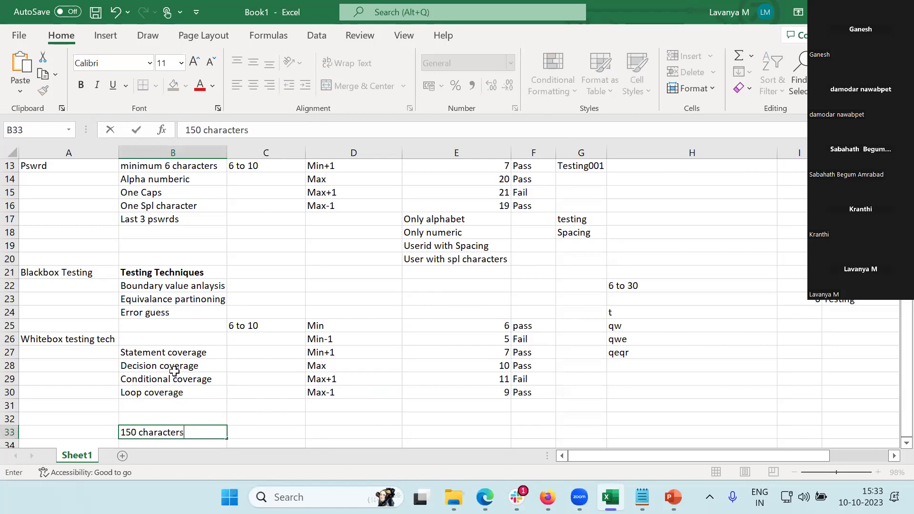
key("Return")
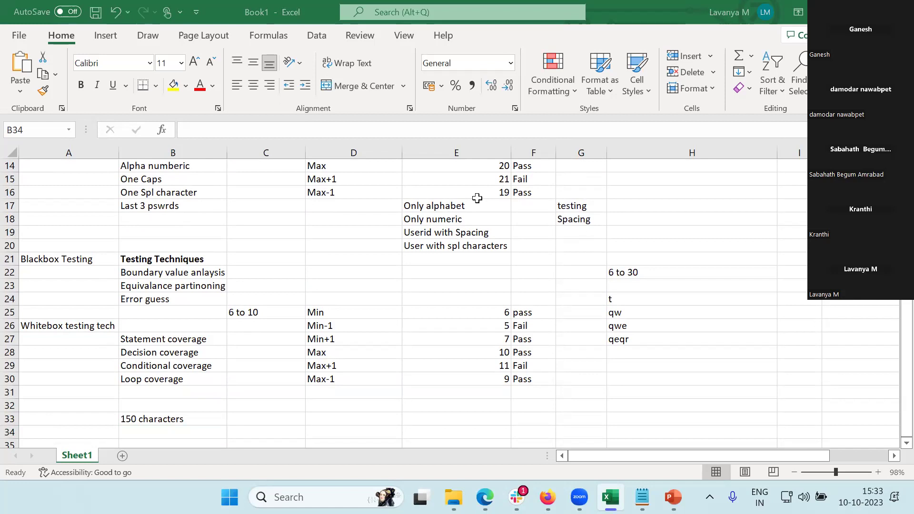
Replace 'characters' with 'words' so B33 reads '150 words'
left_click(168, 420)
left_click(160, 421)
double_click(161, 419)
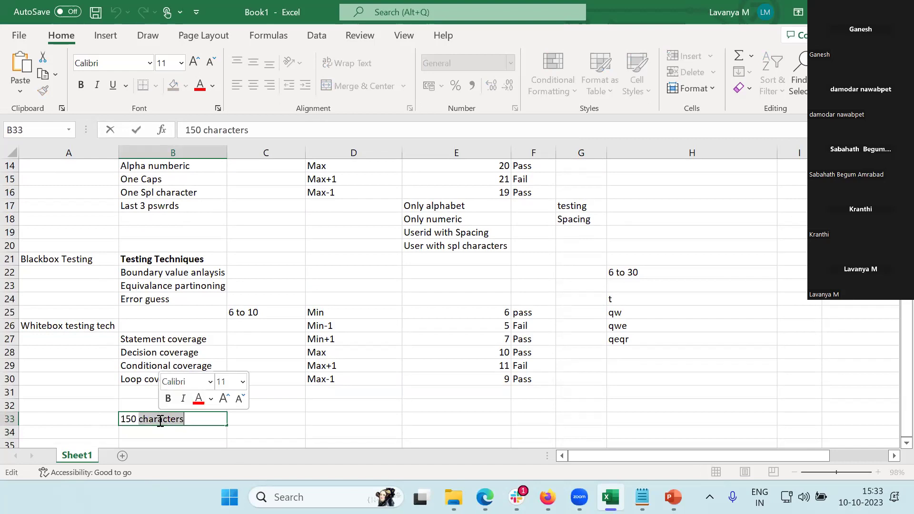
type("words")
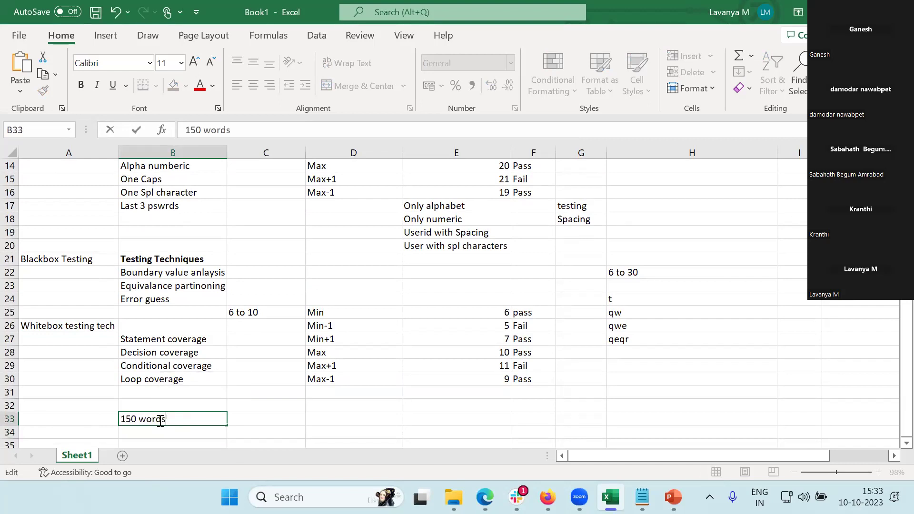
key("Return")
scroll(160, 419, "down", 1)
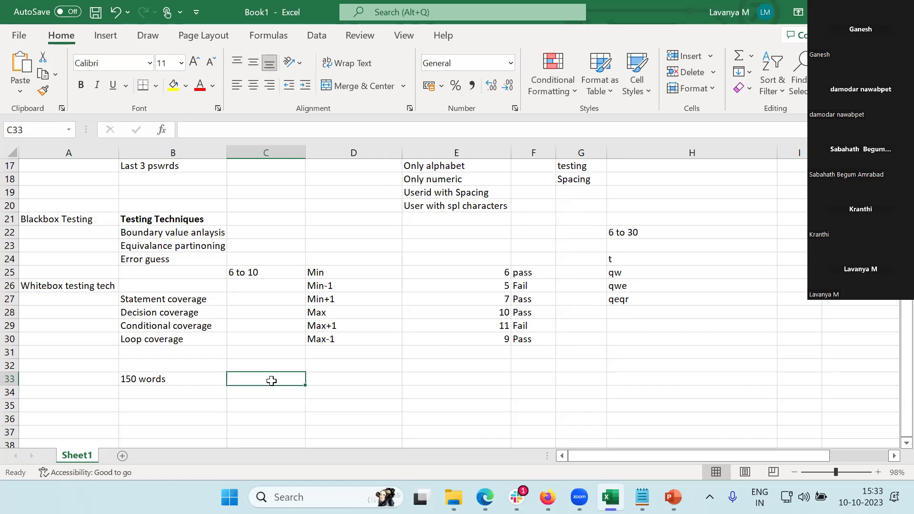
Enter '1 to 150' as the 150 words field range in C33
type("1")
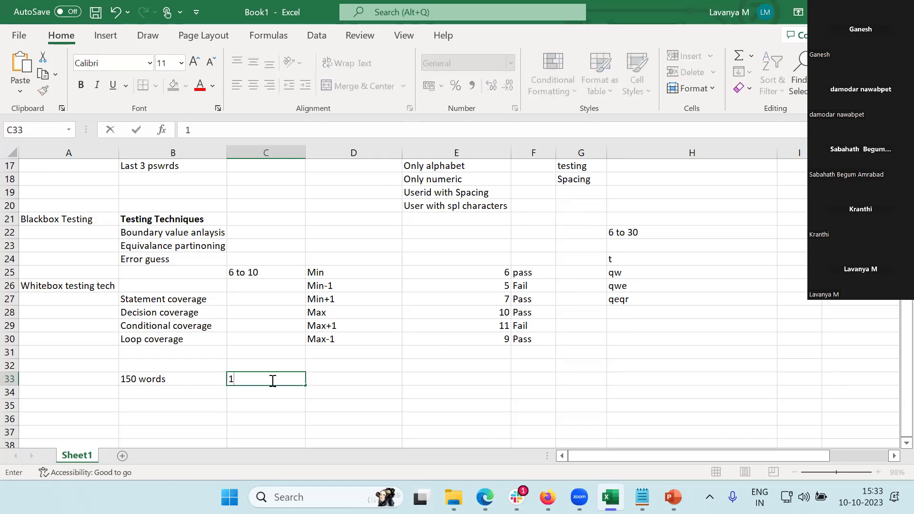
key("BackSpace")
type("0")
key("BackSpace")
type("1 to 150")
key("Return")
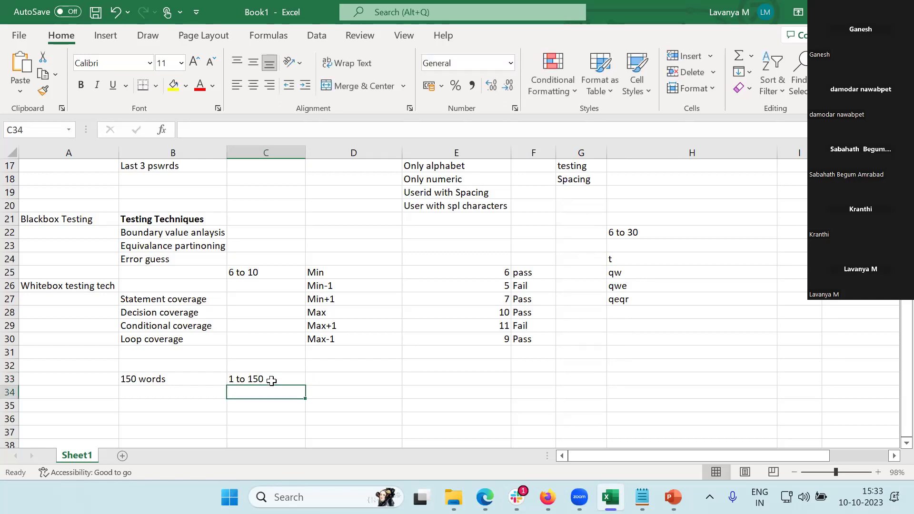
Enter test values 1 and 0 in D33:D34 and note 'Mandatory field' beside the 0
left_click(328, 390)
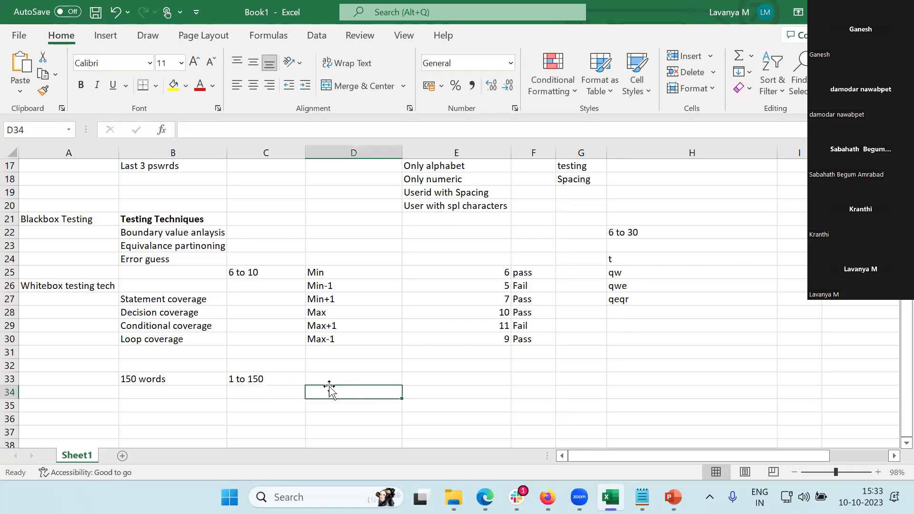
left_click(339, 379)
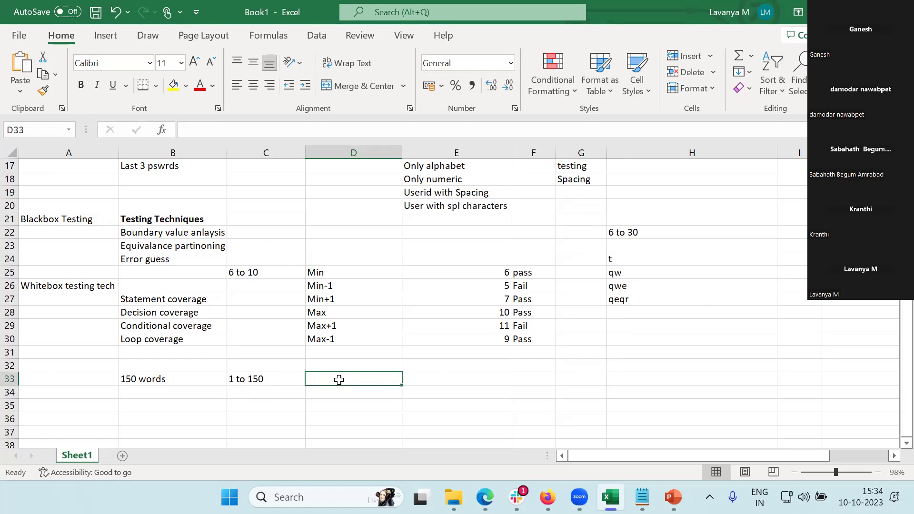
type("1")
key("Return")
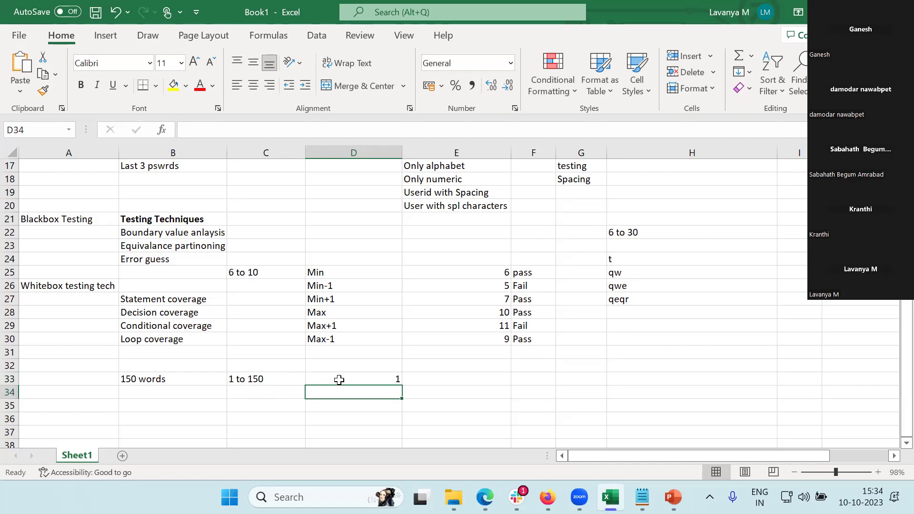
type("0")
key("Return")
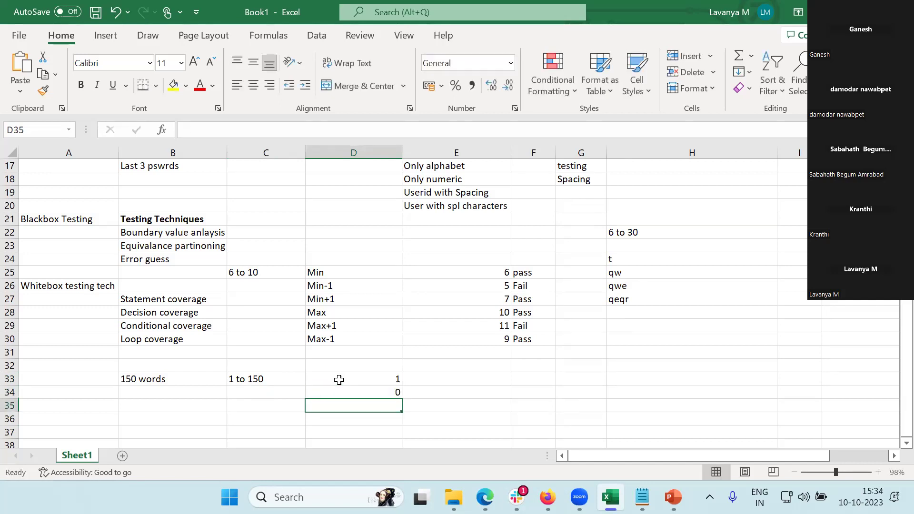
key("Up")
key("Right")
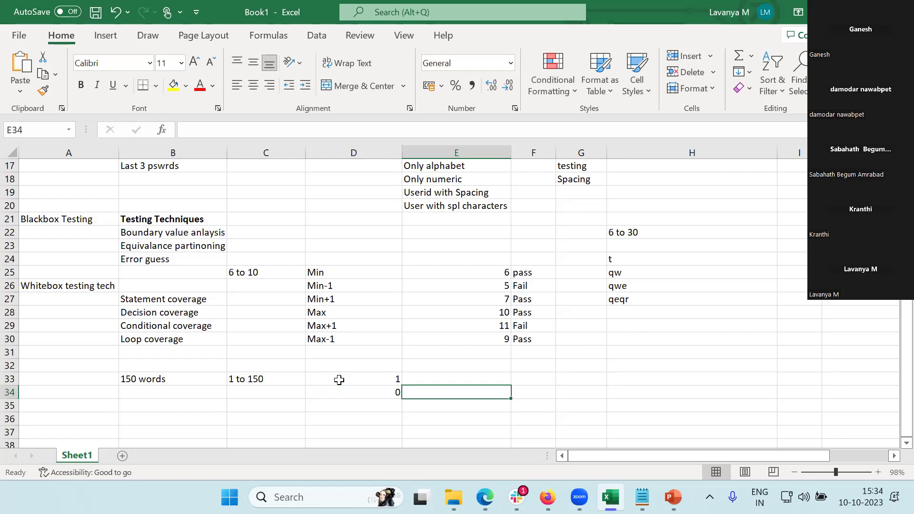
type("Mand")
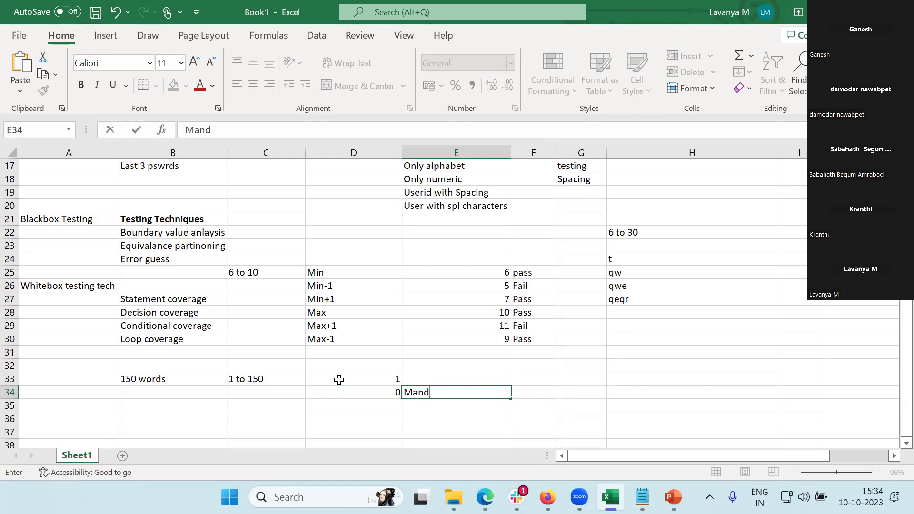
type("atory")
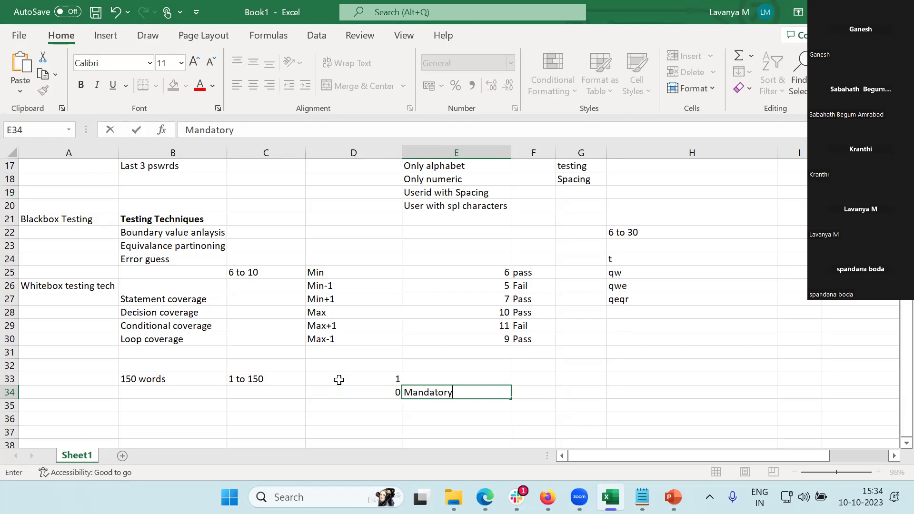
type(" field")
key("Return")
key("Left")
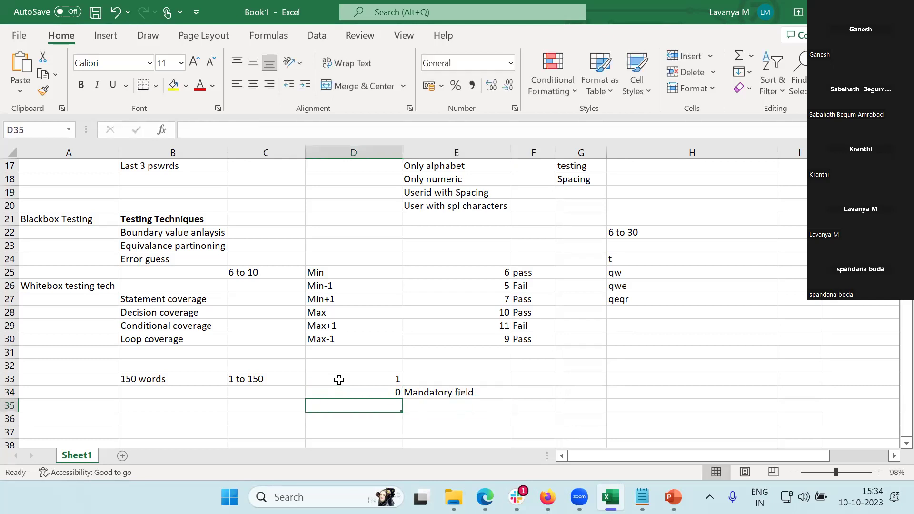
key("Up")
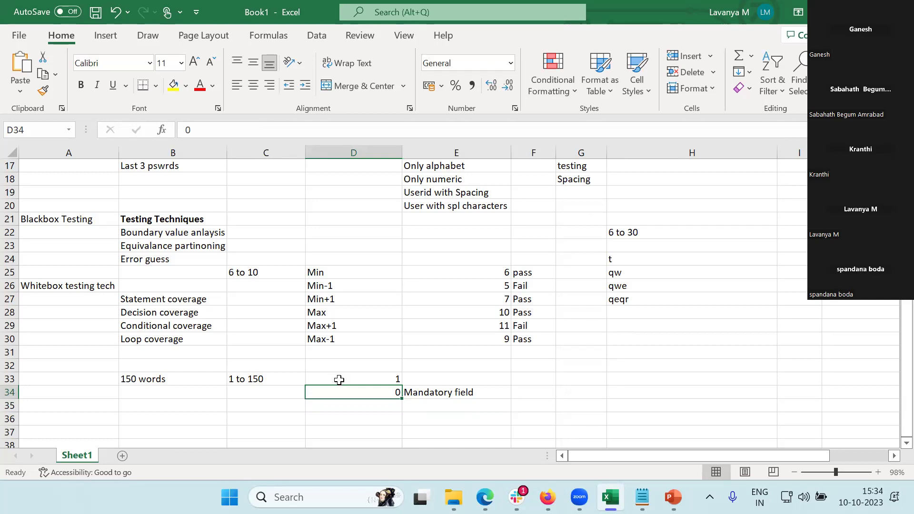
Enter the remaining test values 2, 150, 149 and 151, then select D33:D38
key("Down")
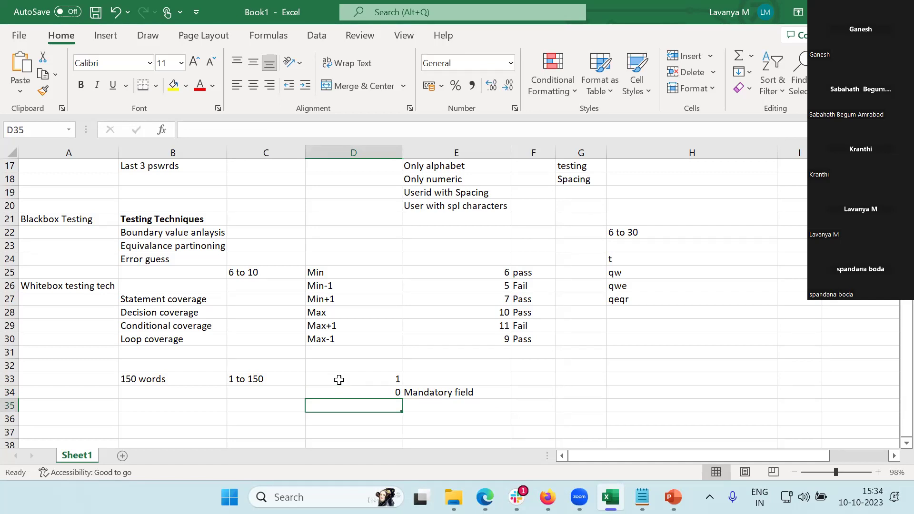
type("2")
key("Return")
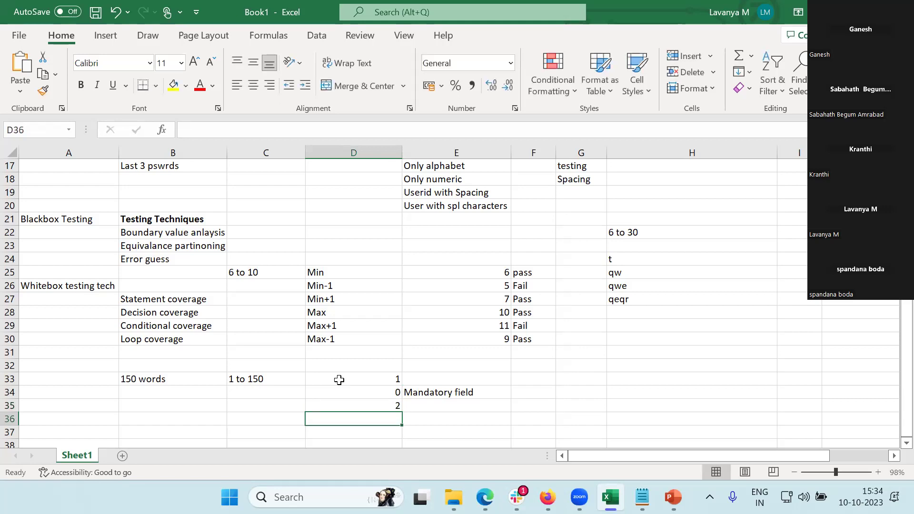
type("150")
key("Return")
type("149")
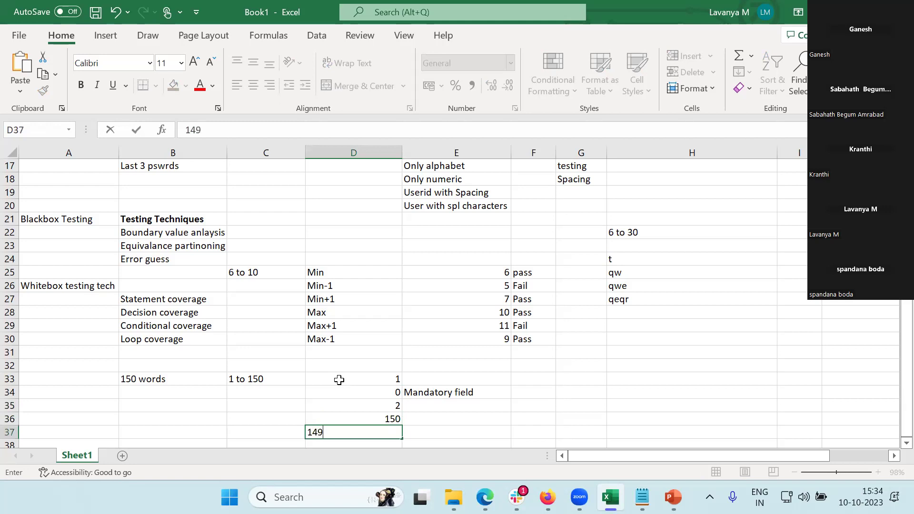
key("Return")
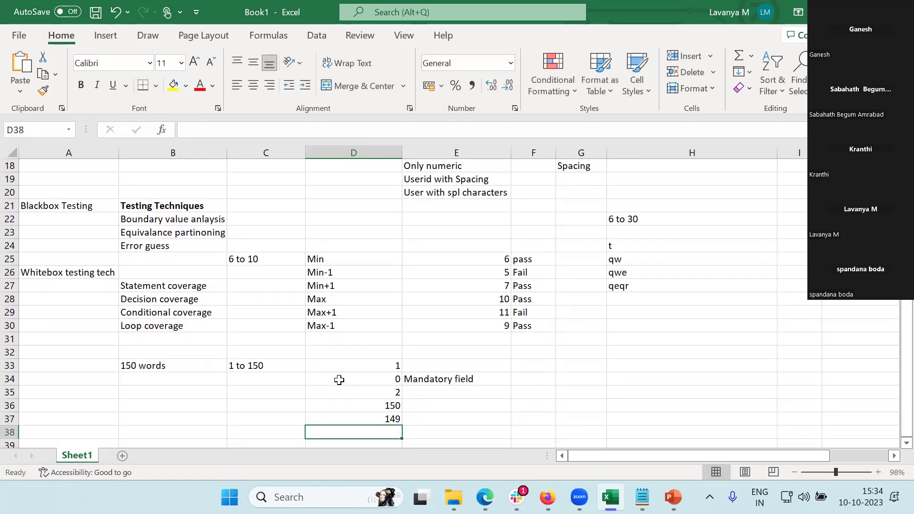
type("151")
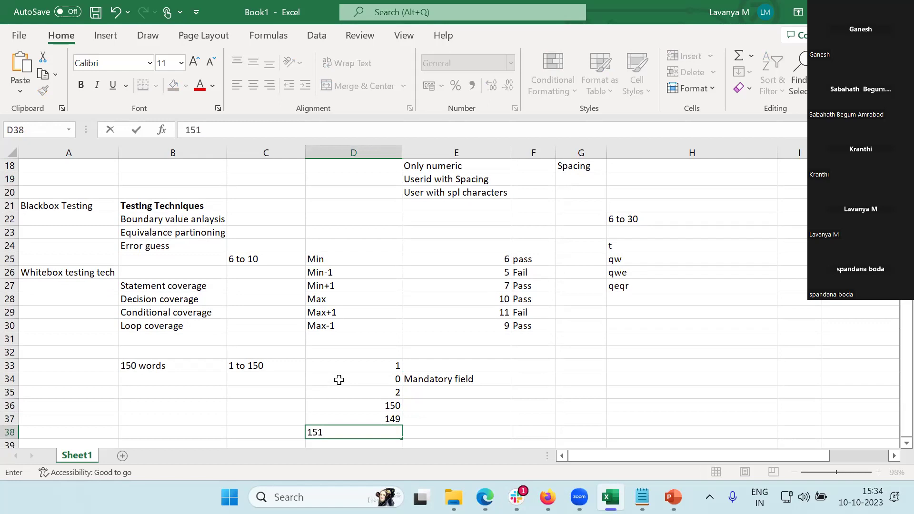
key("Return")
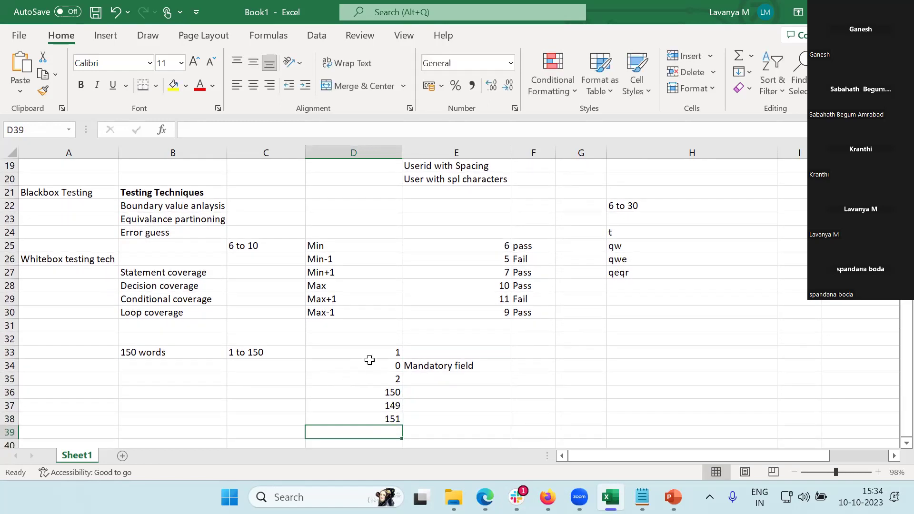
left_click_drag(378, 353, 383, 416)
left_click(444, 397)
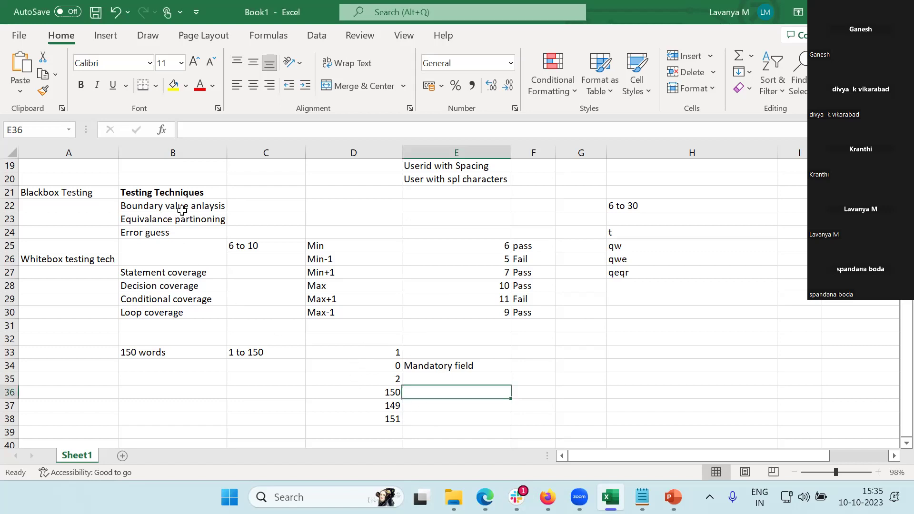
left_click(285, 393)
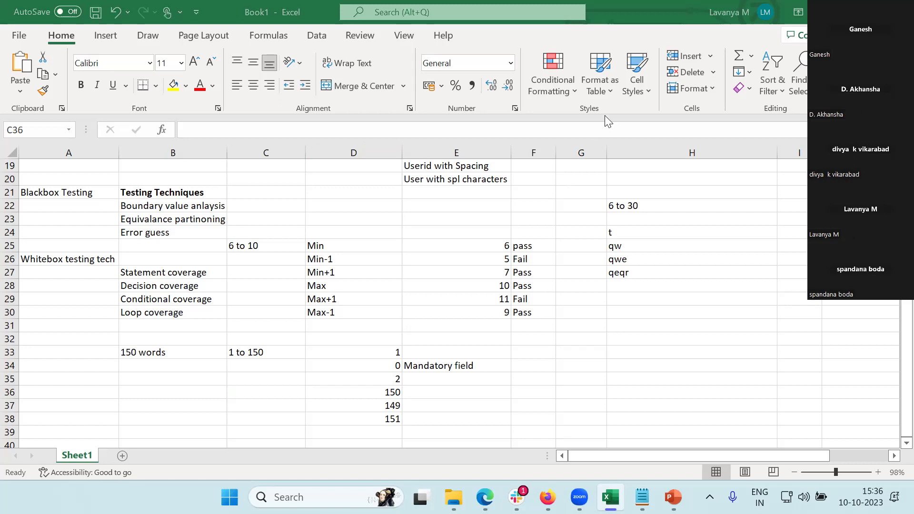
Enter 'Verify user id accepts with 5 letter as field length' in J12
left_click(783, 266)
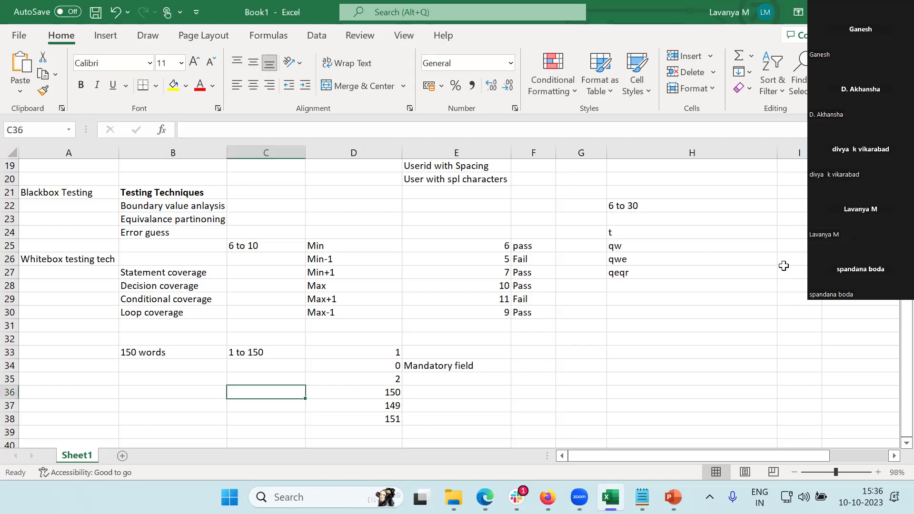
key("Up")
key("Up")
key("Up")
key("Up")
key("Up")
key("Up")
key("Up")
key("Up")
key("Up")
key("Up")
key("Up")
key("Up")
key("Up")
key("Up")
key("Up")
key("Up")
key("Up")
key("Up")
key("Up")
key("Up")
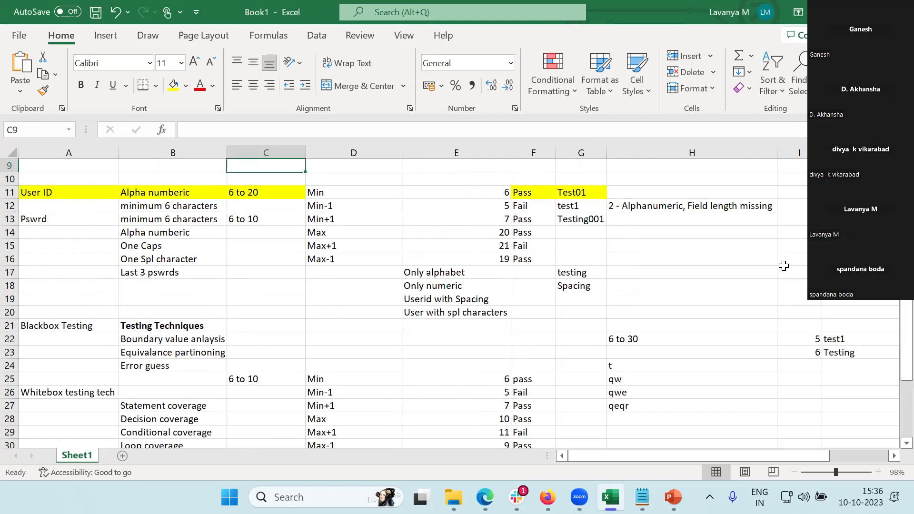
key("Right")
key("Right")
key("Right")
key("Right")
key("Right")
key("Right")
key("Right")
key("Right")
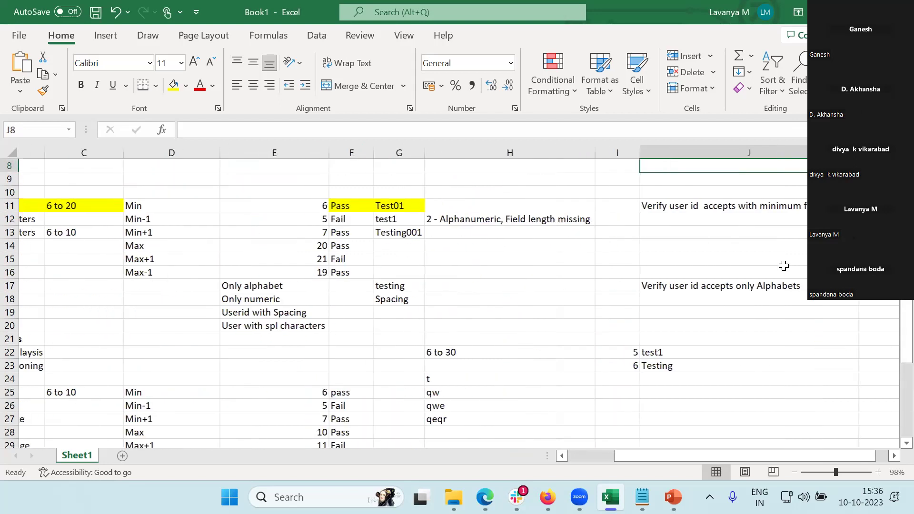
key("Down")
key("Down")
key("Down")
key("Left")
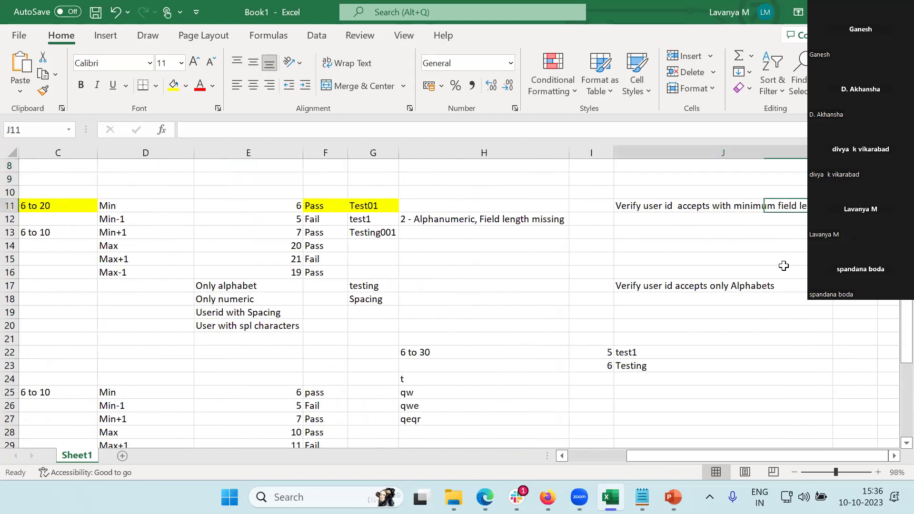
key("Down")
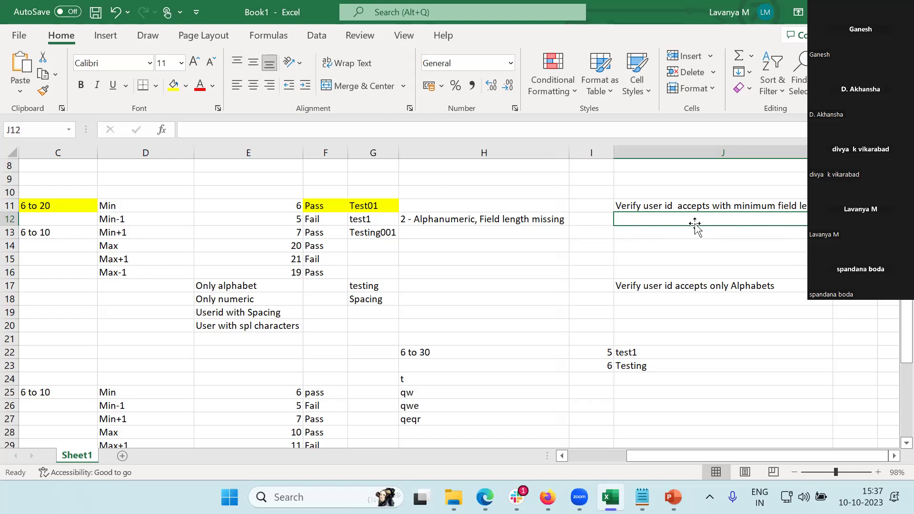
left_click(715, 209)
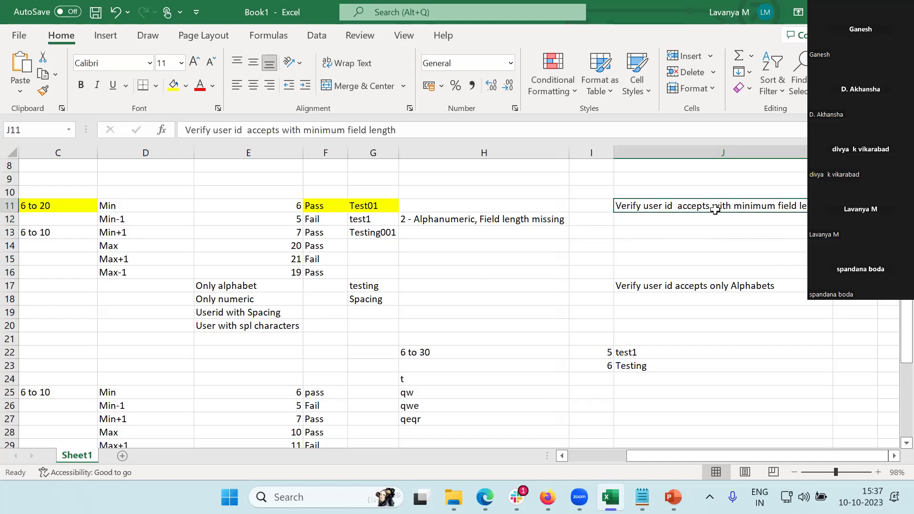
left_click(663, 219)
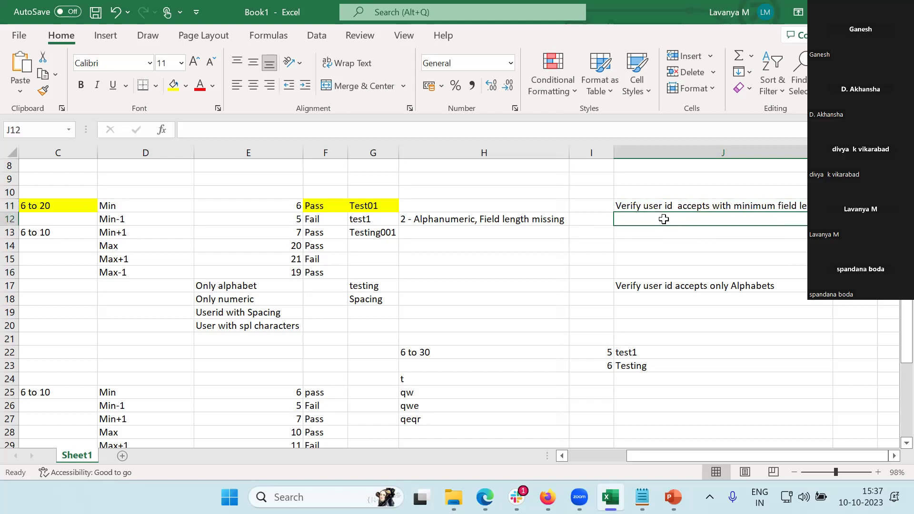
type("Verify user id ")
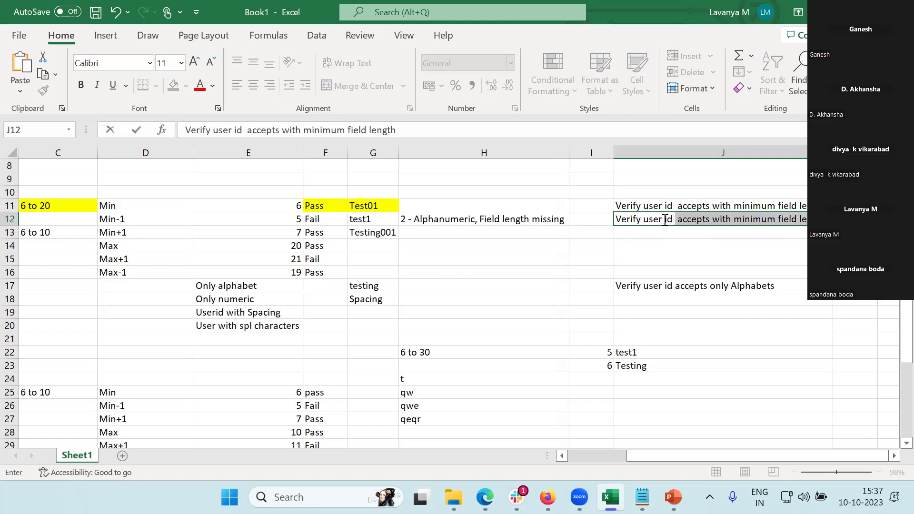
type("accepts with")
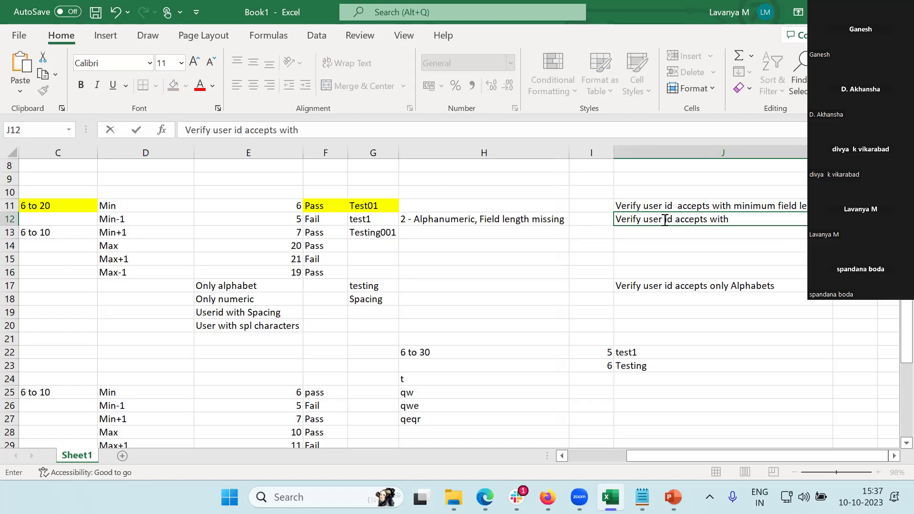
type(" 5 letter as field lenght")
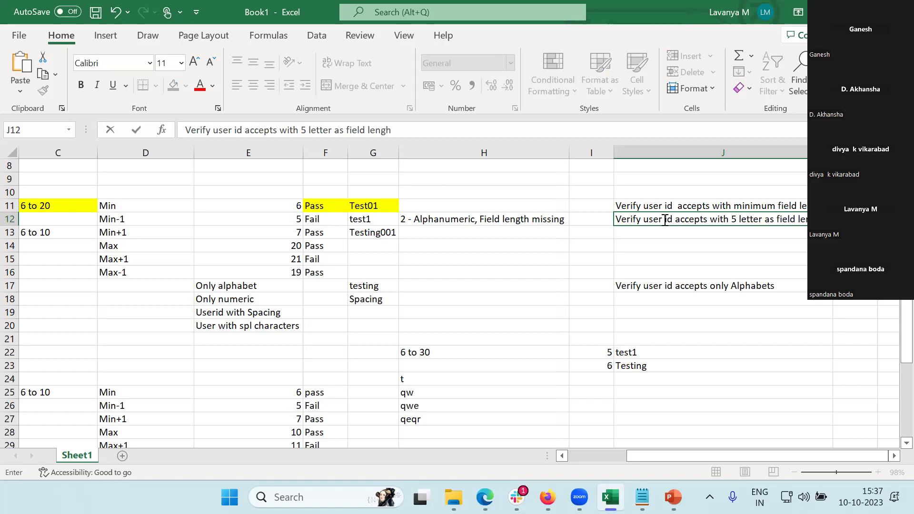
key("BackSpace")
type("th")
key("Return")
Copy the description into J13, replace 5 with 'maximum', and widen column J
key("ctrl+d")
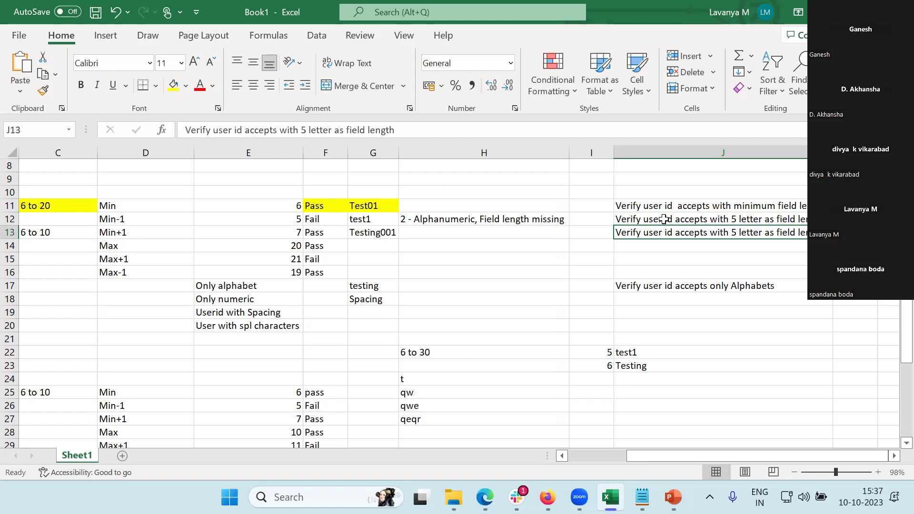
double_click(738, 232)
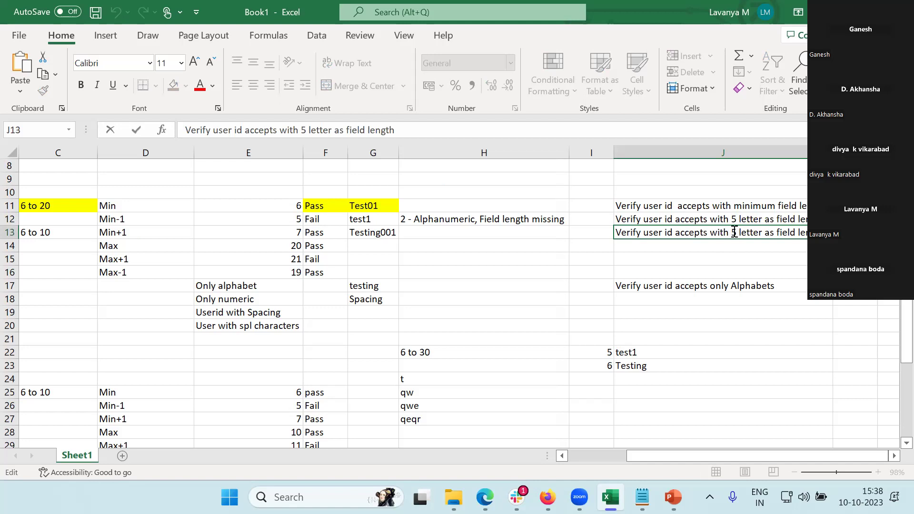
key("BackSpace")
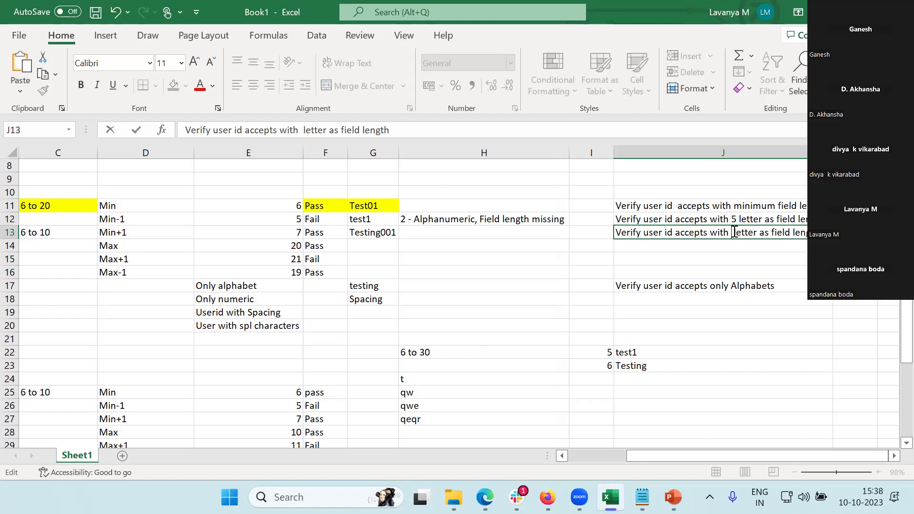
type("maximum")
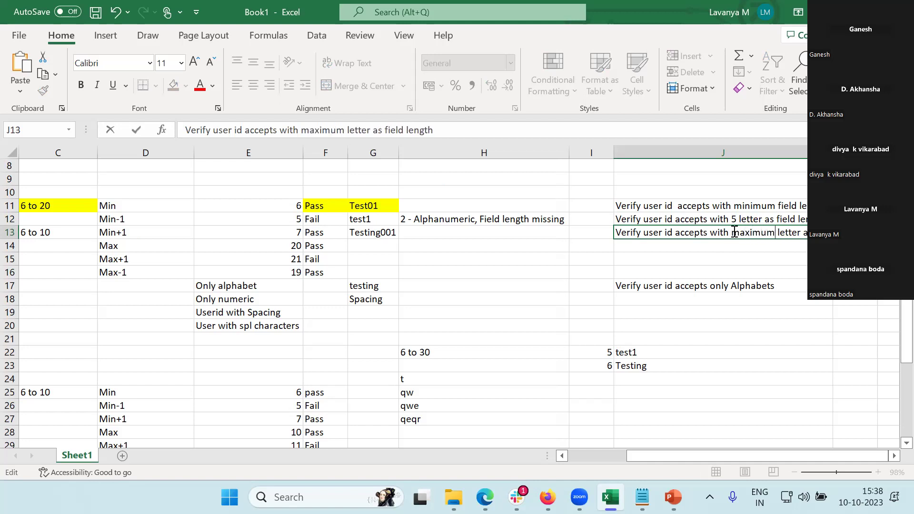
key("Return")
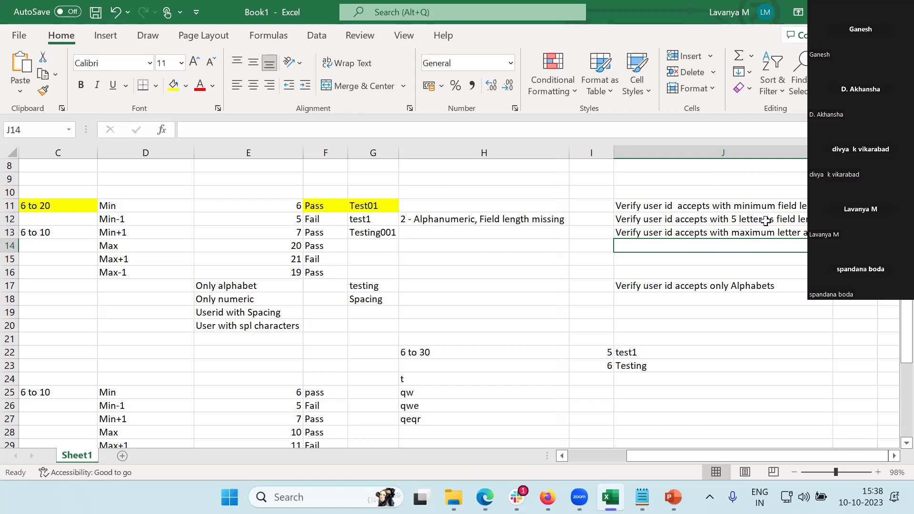
left_click_drag(832, 153, 871, 152)
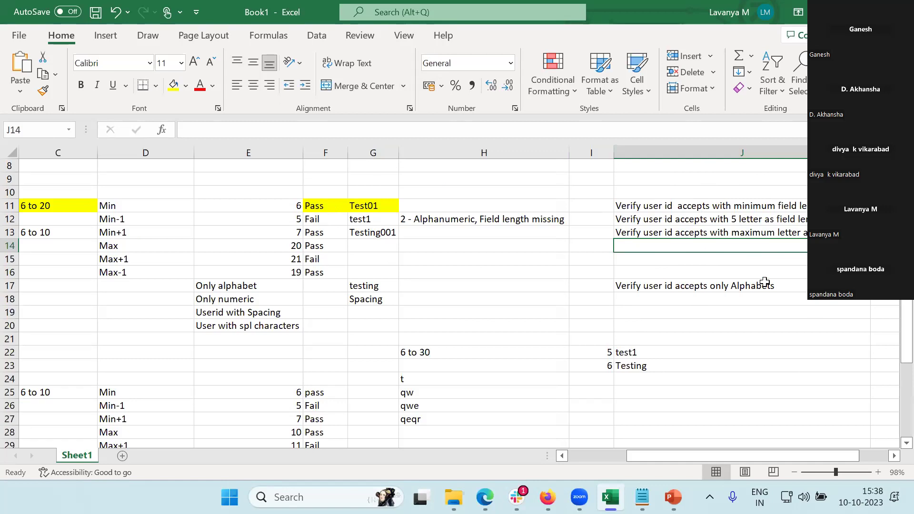
left_click(715, 261)
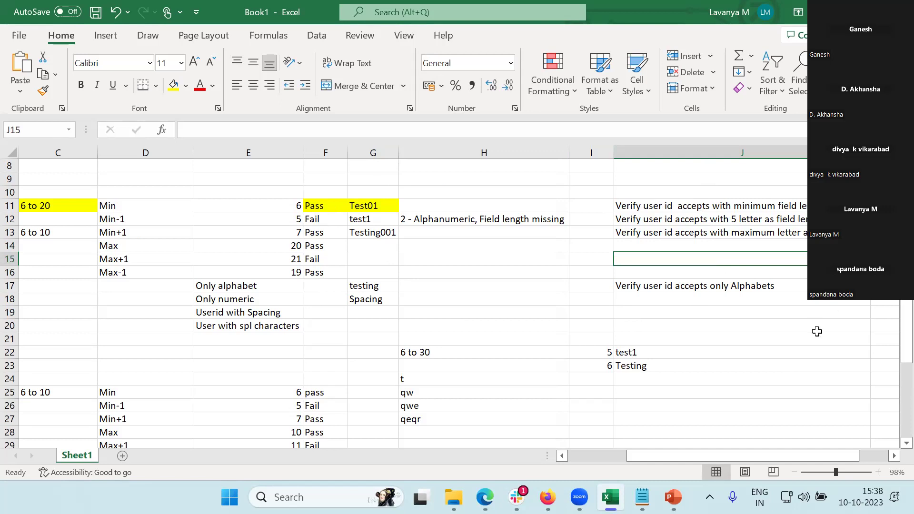
scroll(817, 332, "down", 7)
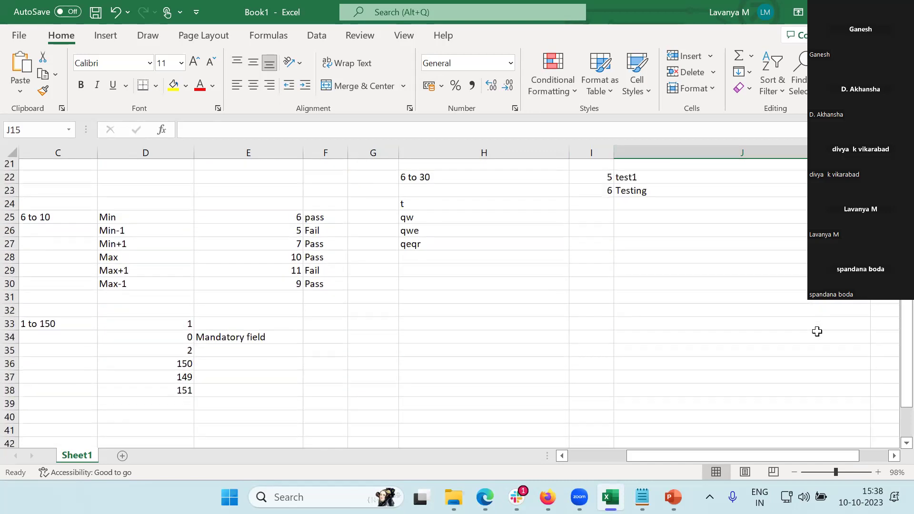
scroll(816, 331, "left", 2)
scroll(817, 332, "up", 8)
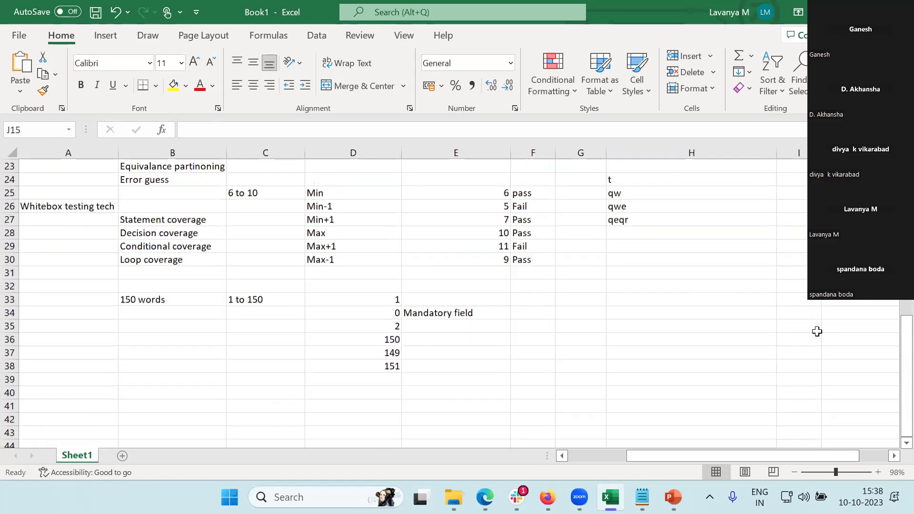
scroll(817, 332, "up", 1)
scroll(817, 332, "down", 5)
scroll(817, 332, "up", 5)
scroll(817, 331, "down", 2)
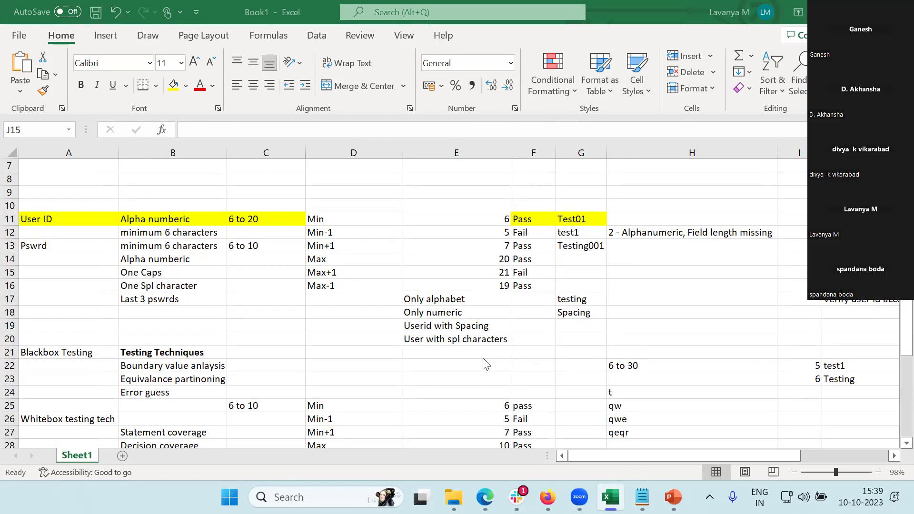
scroll(483, 358, "down", 4)
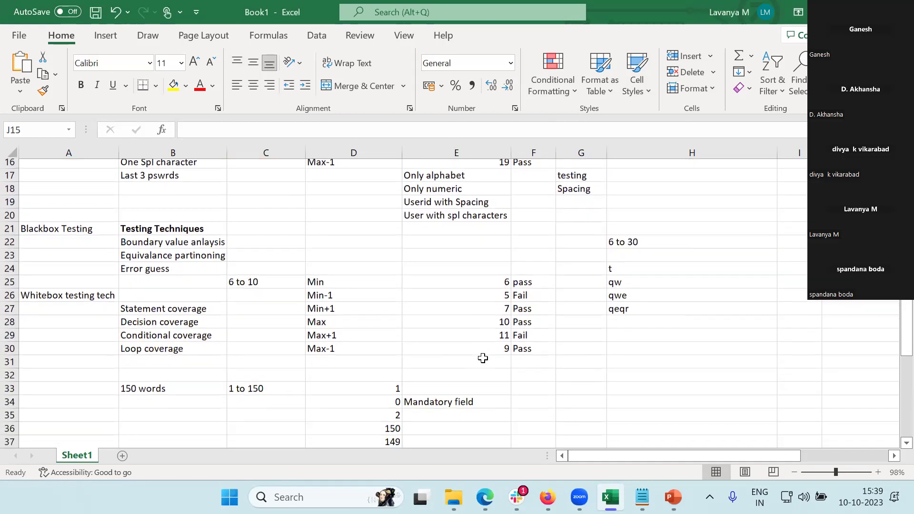
scroll(483, 358, "down", 1)
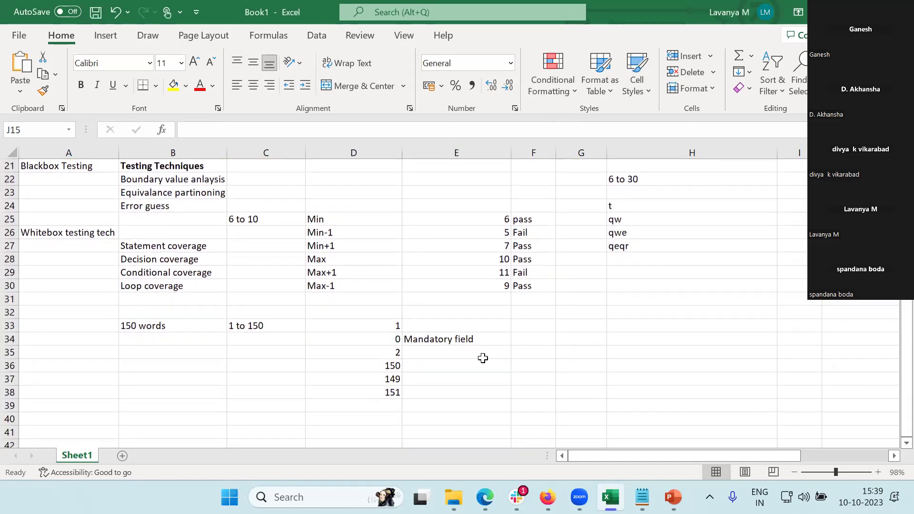
left_click(190, 388)
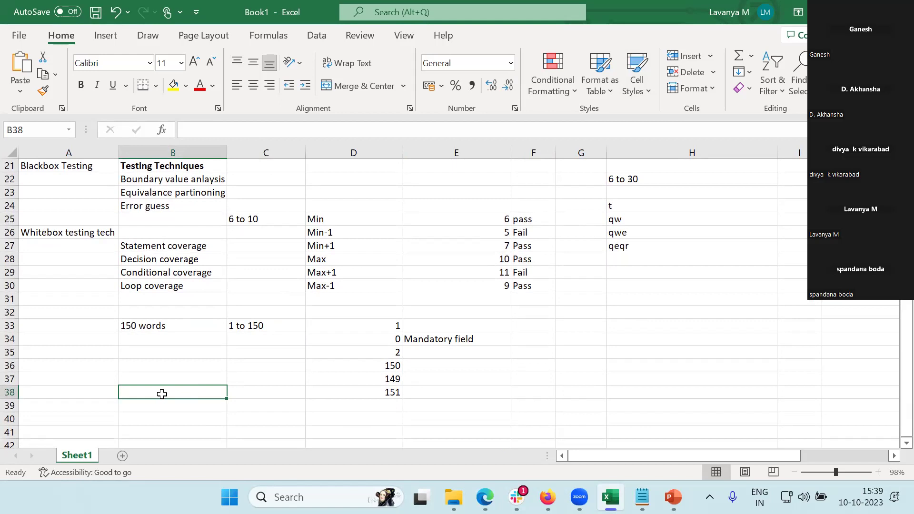
Label B38 'value range' and B37 'Boundary limit'
type("value range")
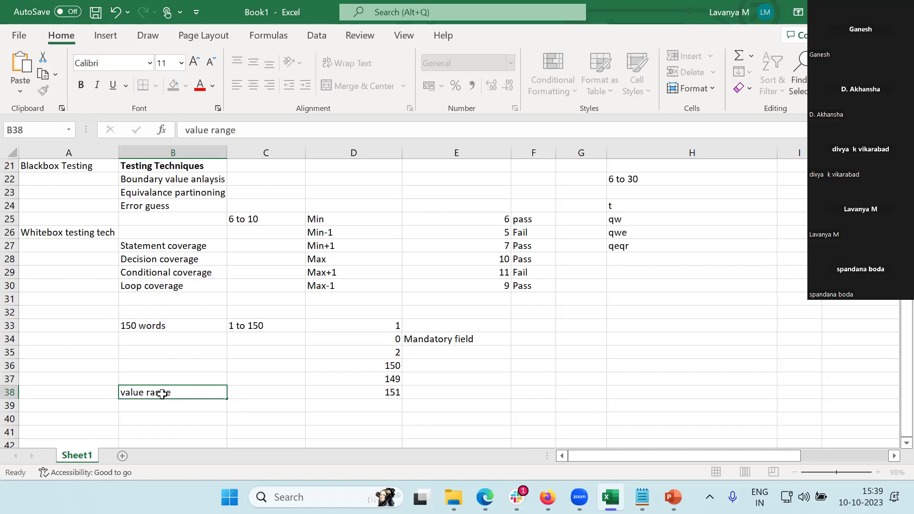
key("Return")
left_click(175, 192)
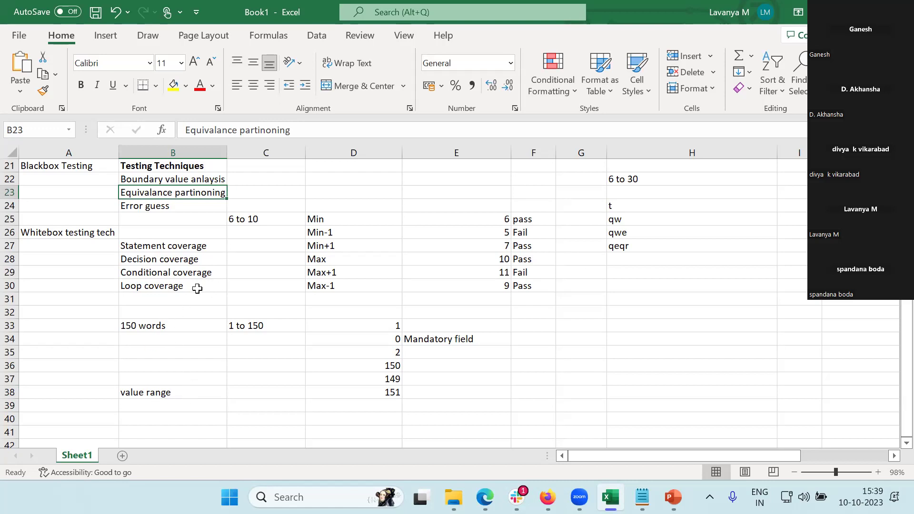
left_click(180, 393)
left_click(172, 377)
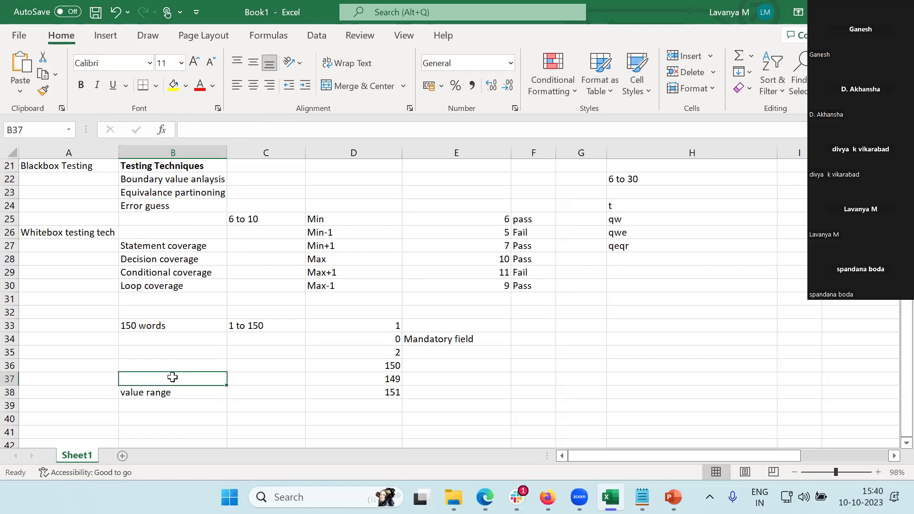
type("B")
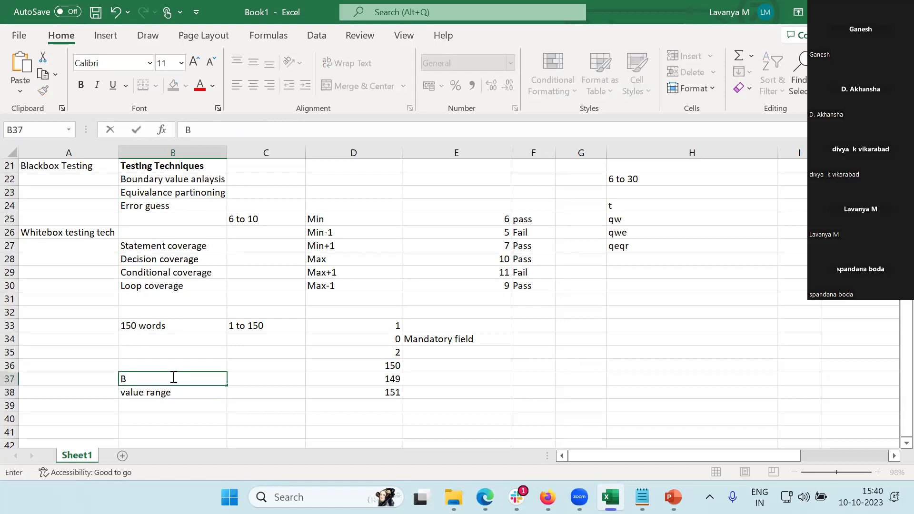
type("oundary limit")
key("Return")
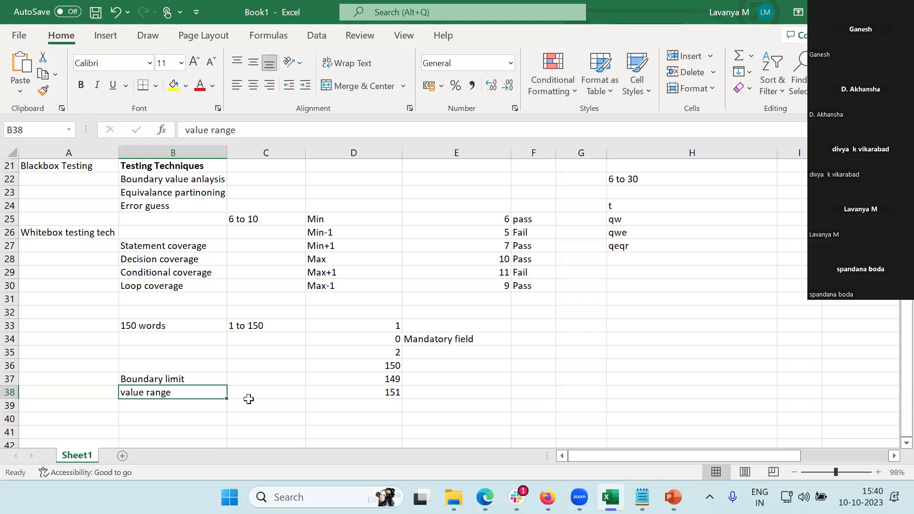
Enter the 'AGE field' heading in C35
left_click(269, 380)
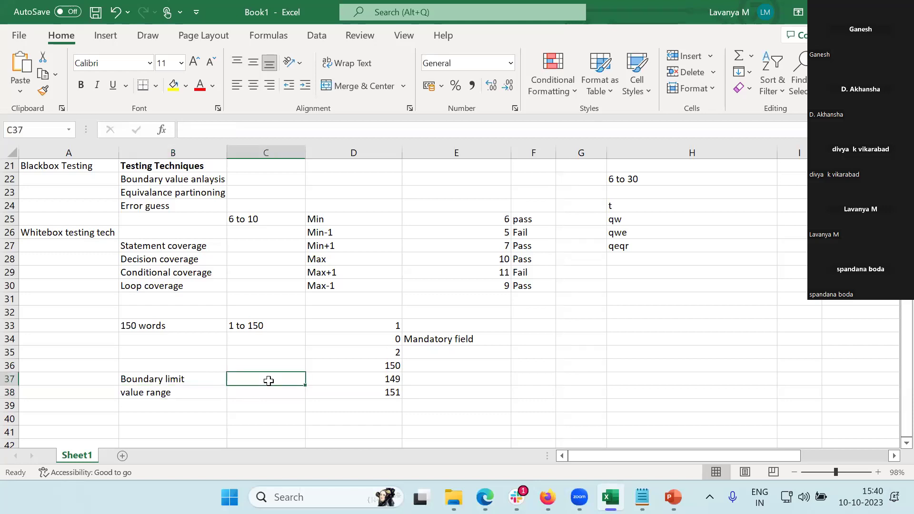
left_click(244, 353)
type("AGE")
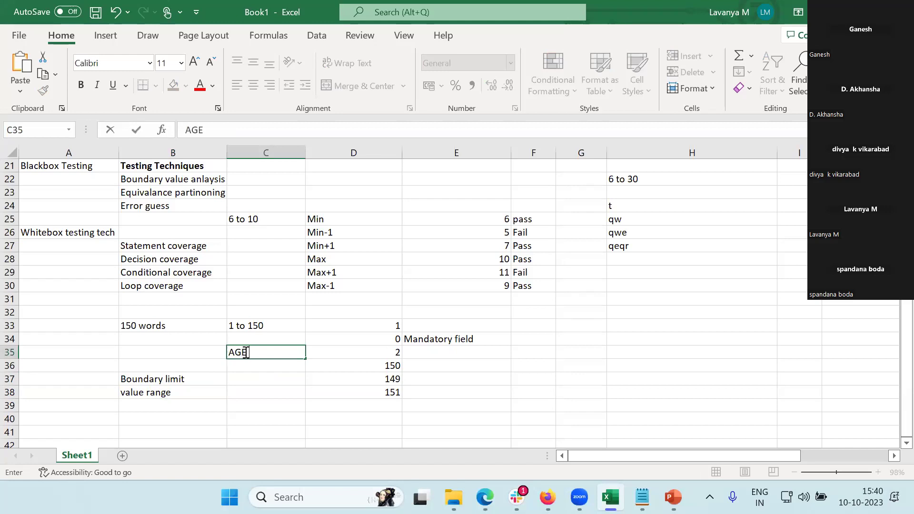
type(" field")
left_click(271, 379)
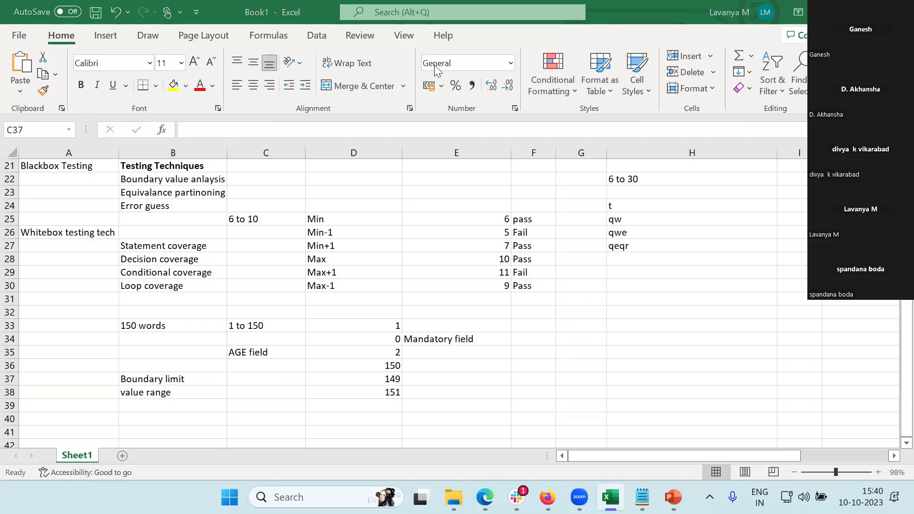
Set the boundary limit in C37 to '2 to 3'
left_click(270, 377)
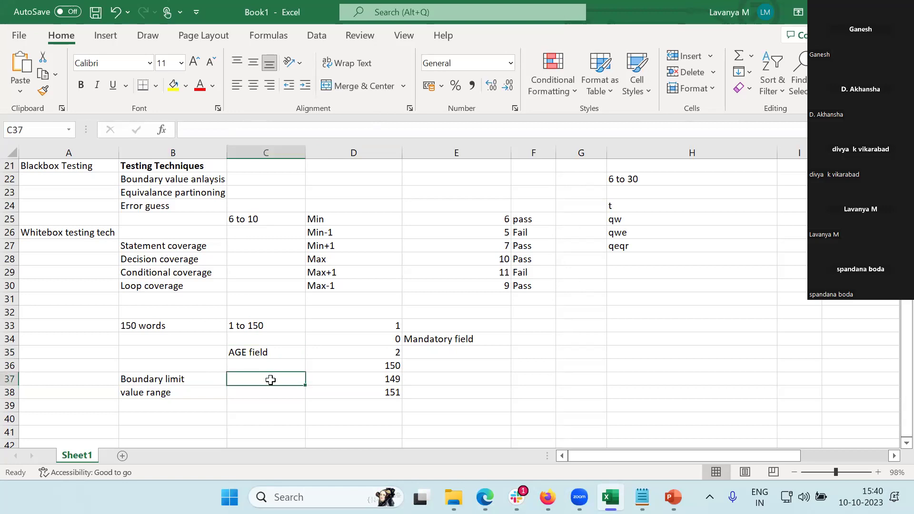
type("2-3")
key("Return")
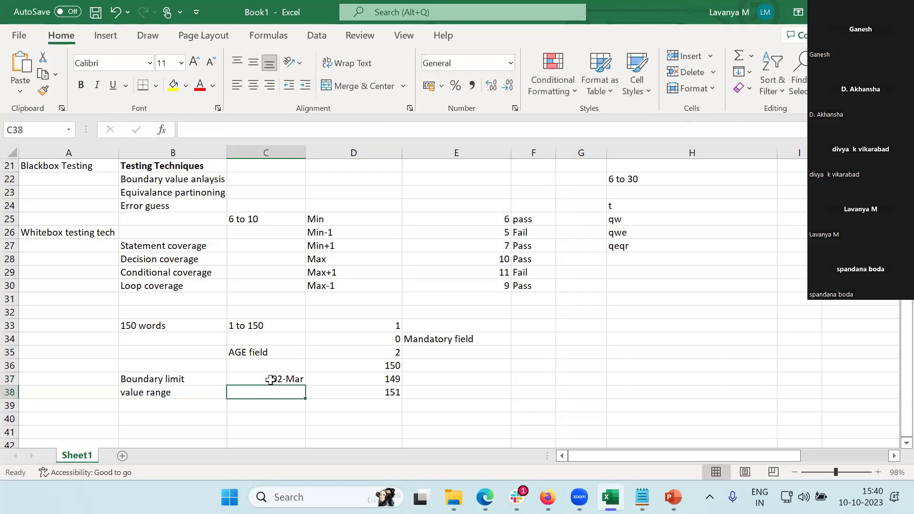
key("Up")
key("Up")
left_click(285, 377)
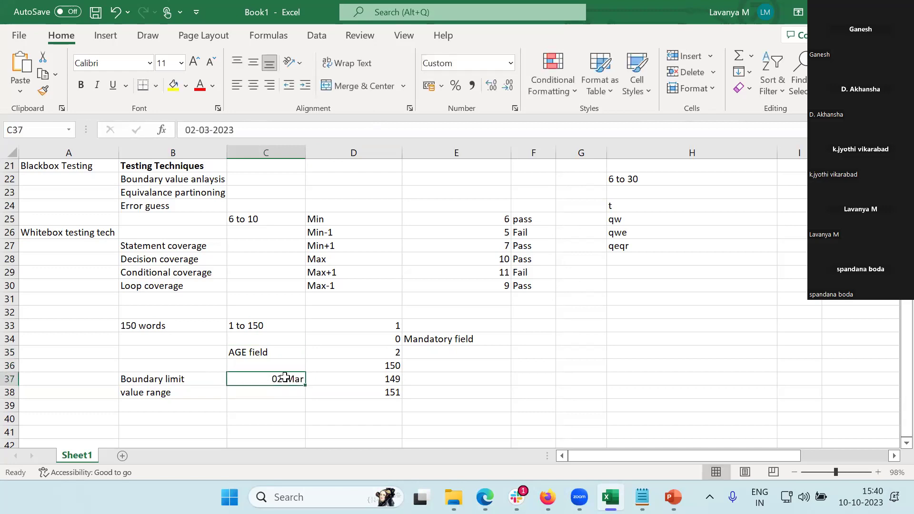
type("2")
key("BackSpace")
type("2")
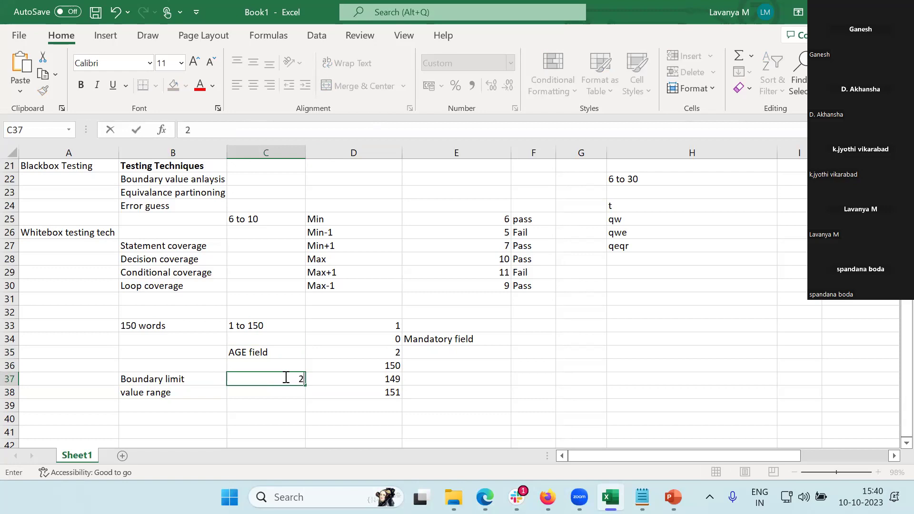
type(" to 3")
key("Return")
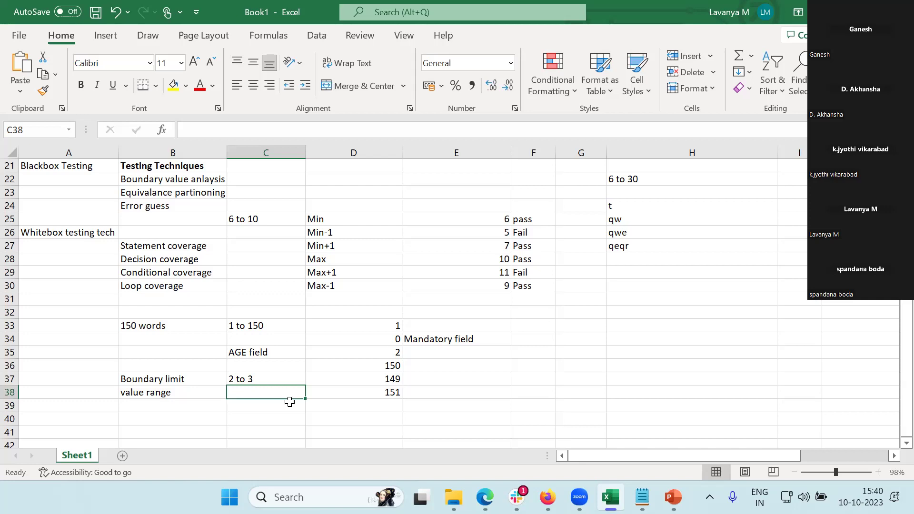
Enter the AGE value range in C38 as '18 to 100'
type("0")
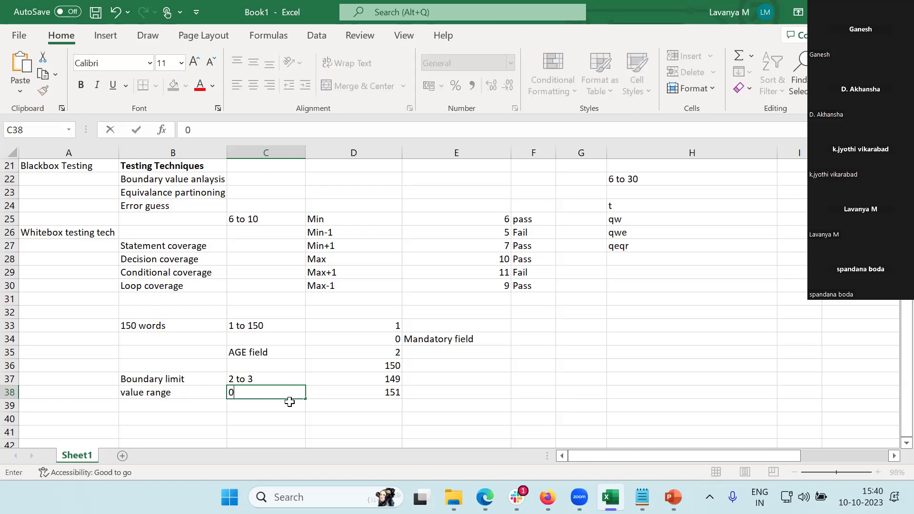
type(" to 100")
key("Return")
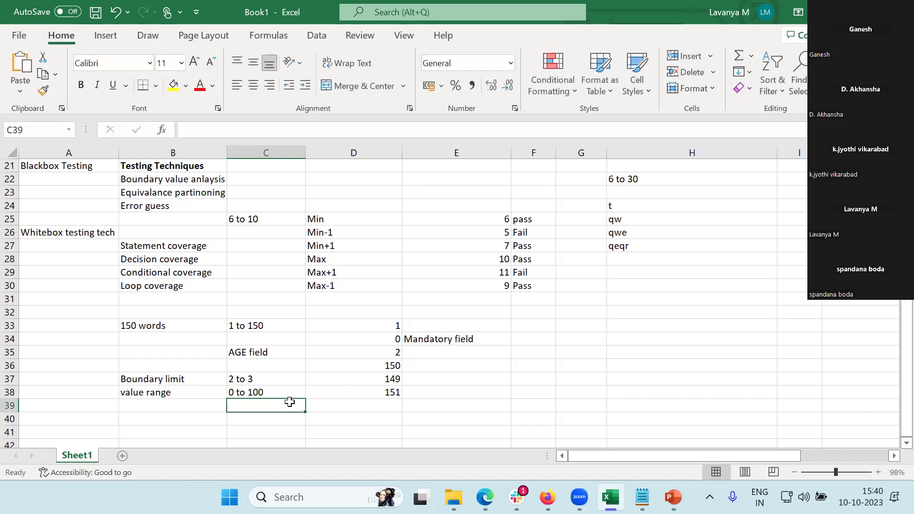
double_click(234, 391)
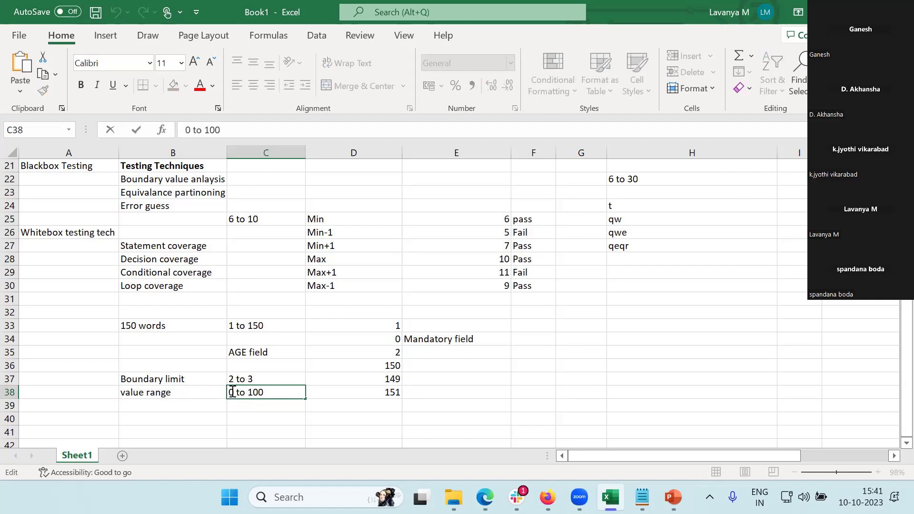
left_click_drag(231, 392, 218, 391)
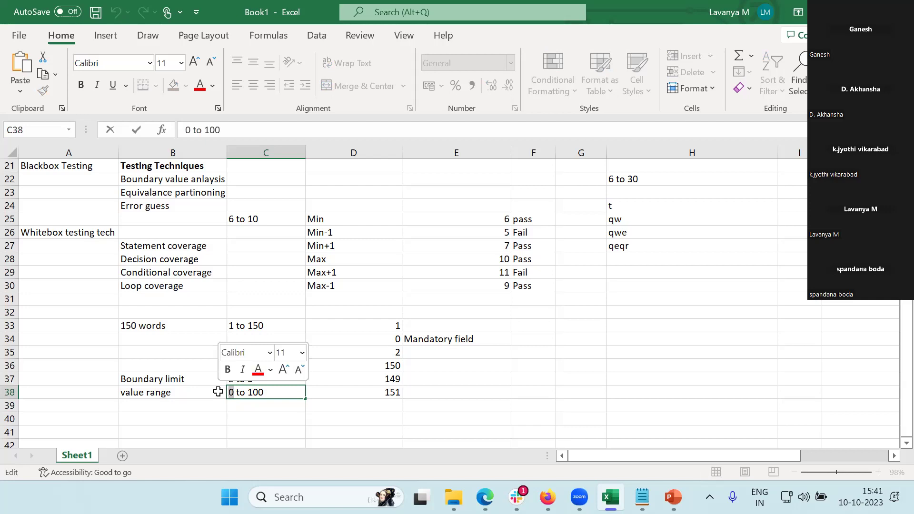
type("1")
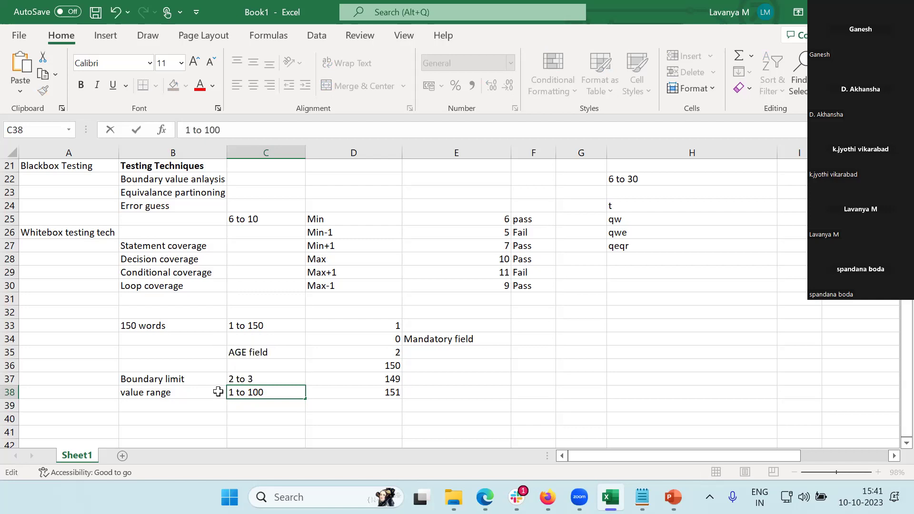
type("8")
key("Return")
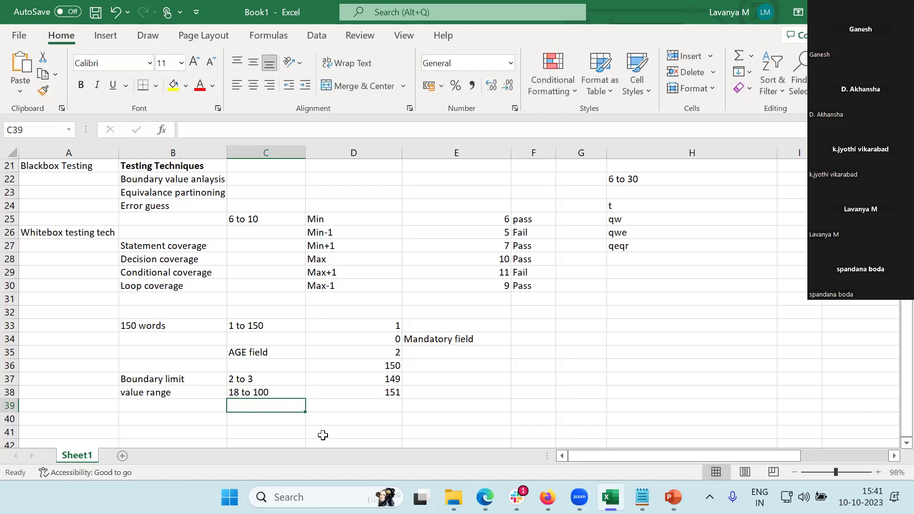
scroll(322, 435, "down", 1)
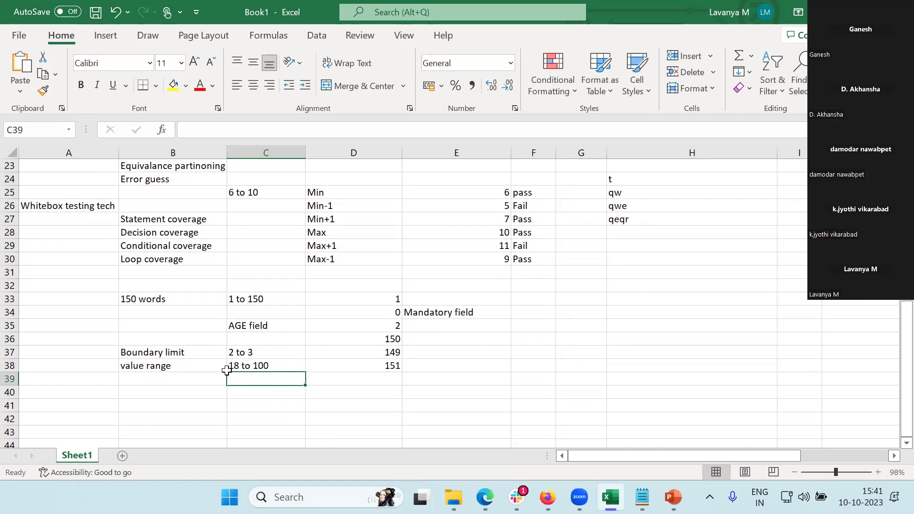
left_click(269, 367)
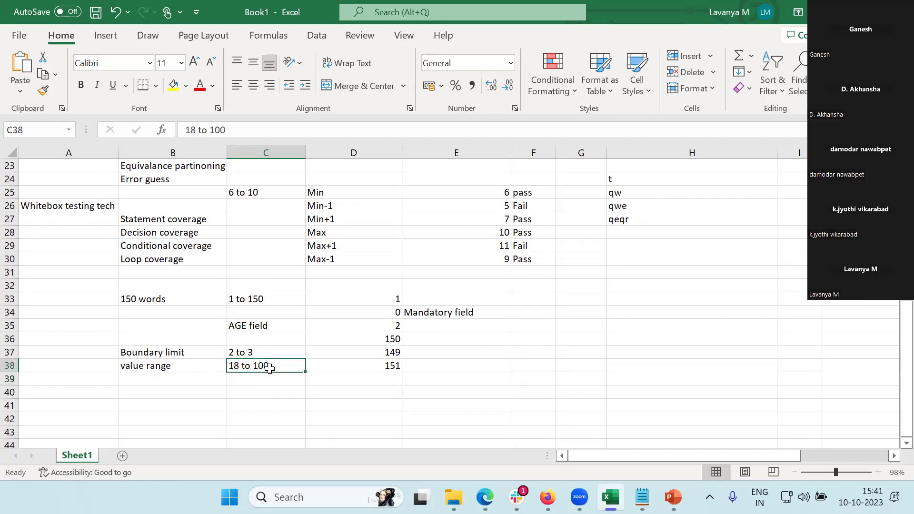
Enter 'ATM card' in C40 and its '25000 per day' limit in D40
left_click(277, 399)
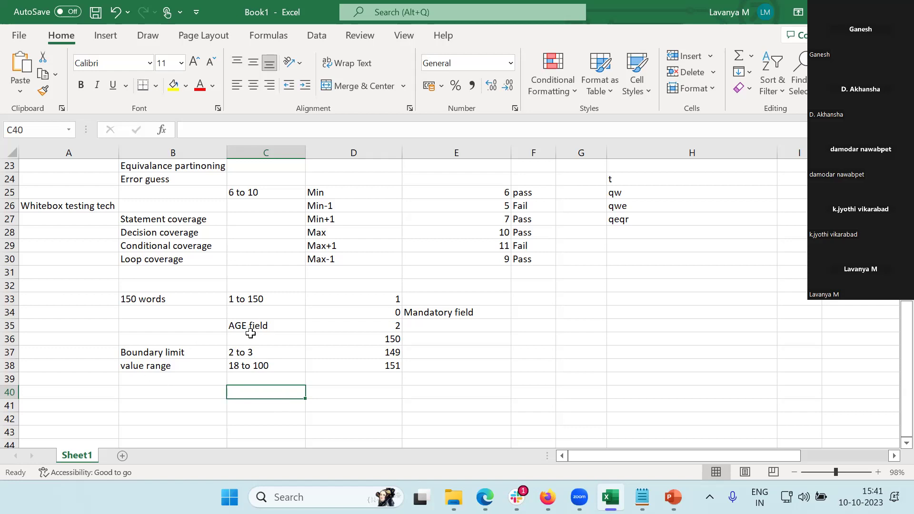
type("C")
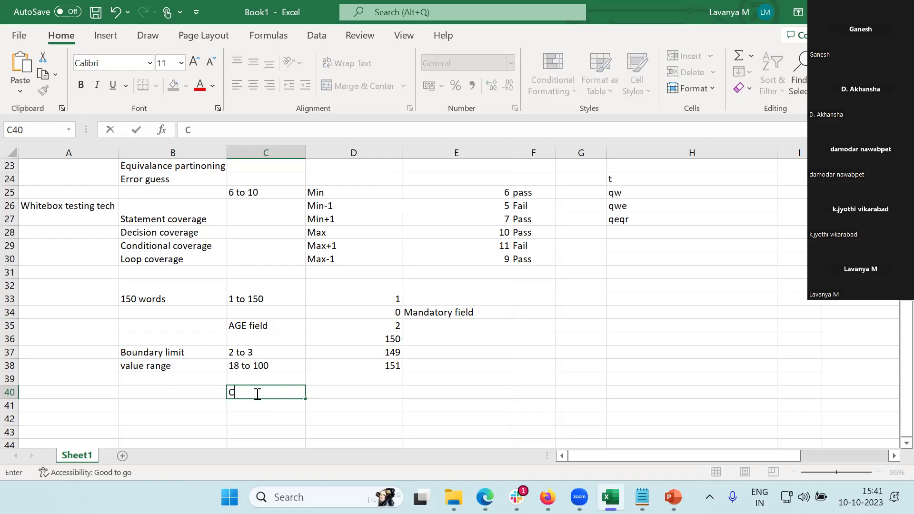
type("r")
key("BackSpace")
key("BackSpace")
type("ATM card")
key("Return")
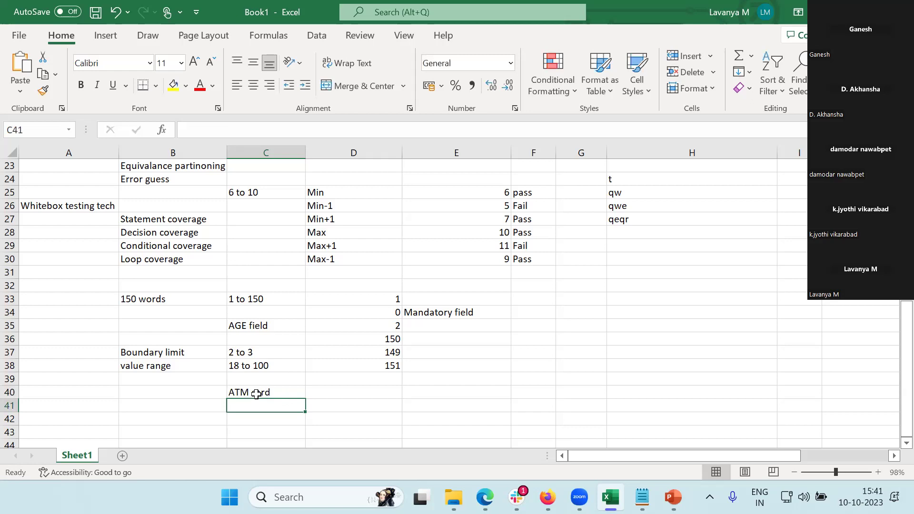
left_click(323, 394)
type(">")
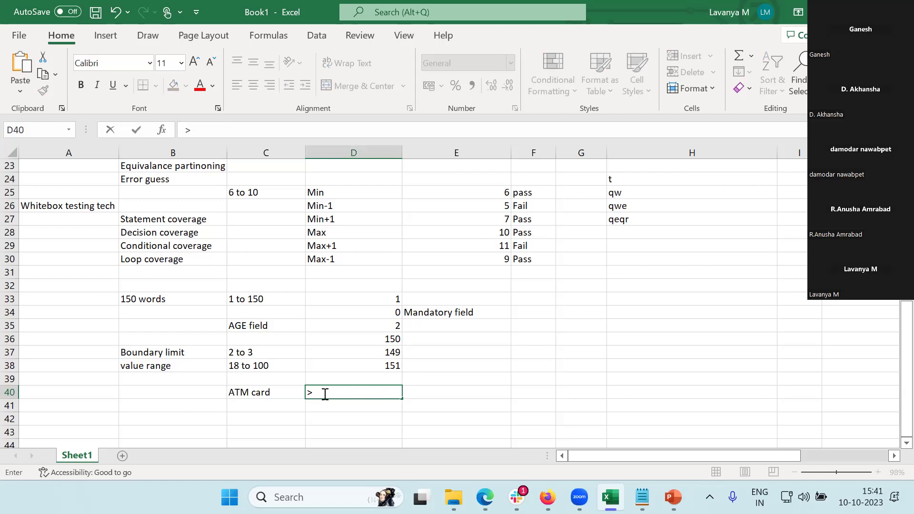
key("BackSpace")
type("25000 per day")
key("Return")
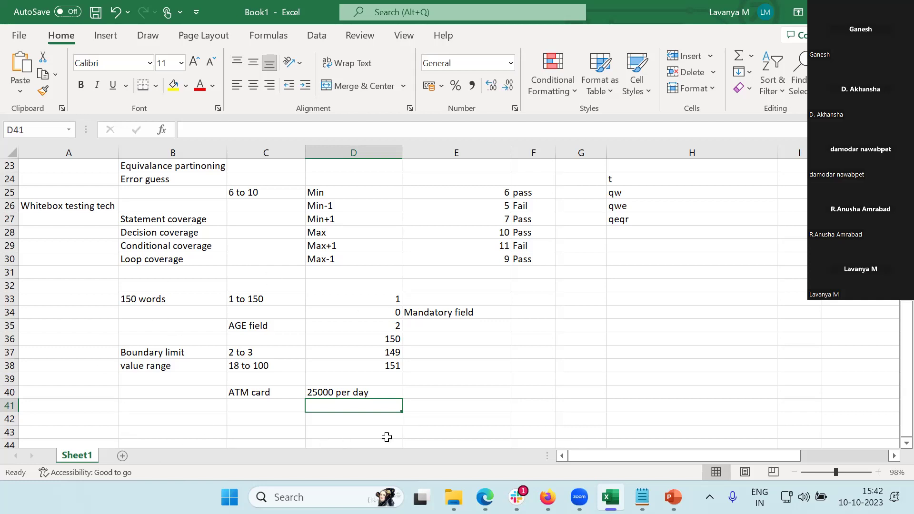
Fill the 18 to 100 cell C38 and the 25000 per day cell D40 yellow
left_click(264, 325)
left_click(276, 364)
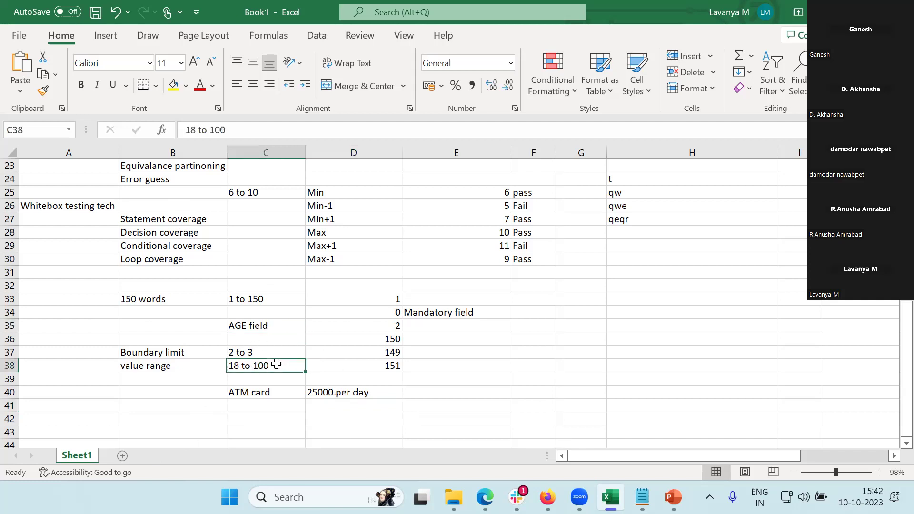
left_click(173, 86)
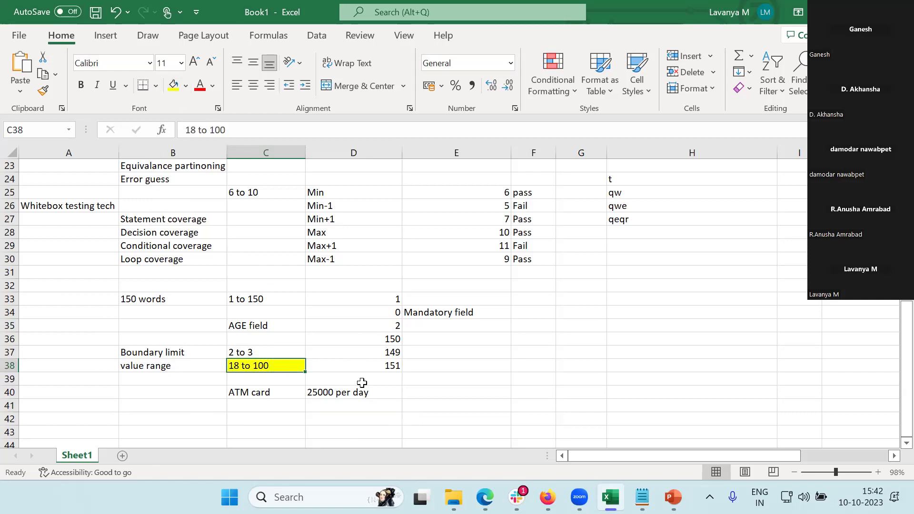
left_click(358, 392)
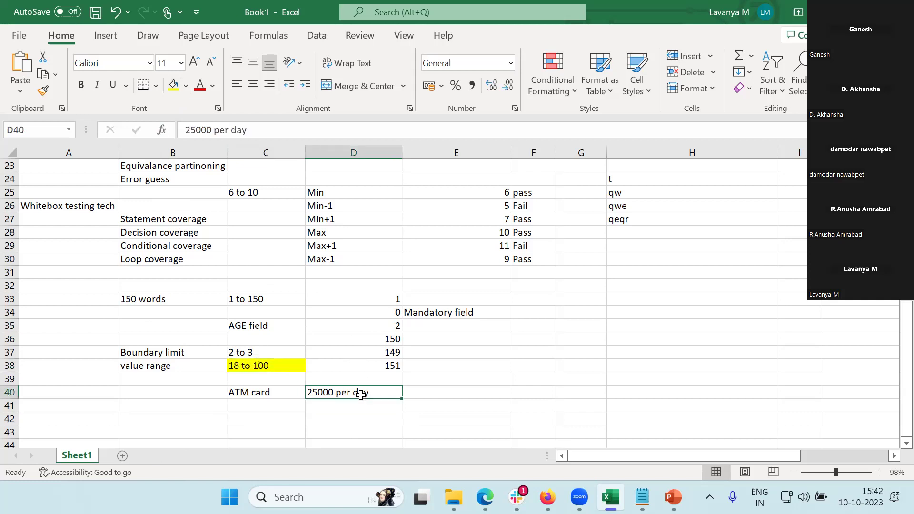
left_click(174, 91)
left_click(364, 415)
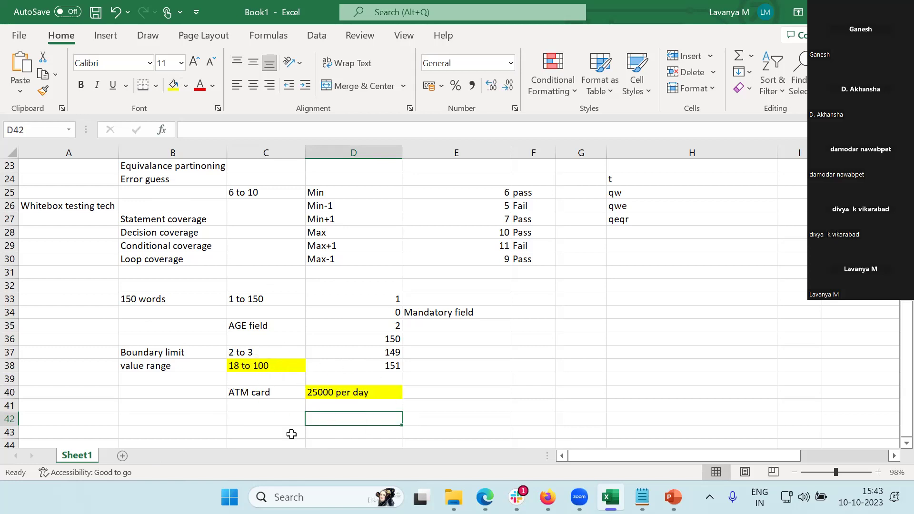
left_click(266, 420)
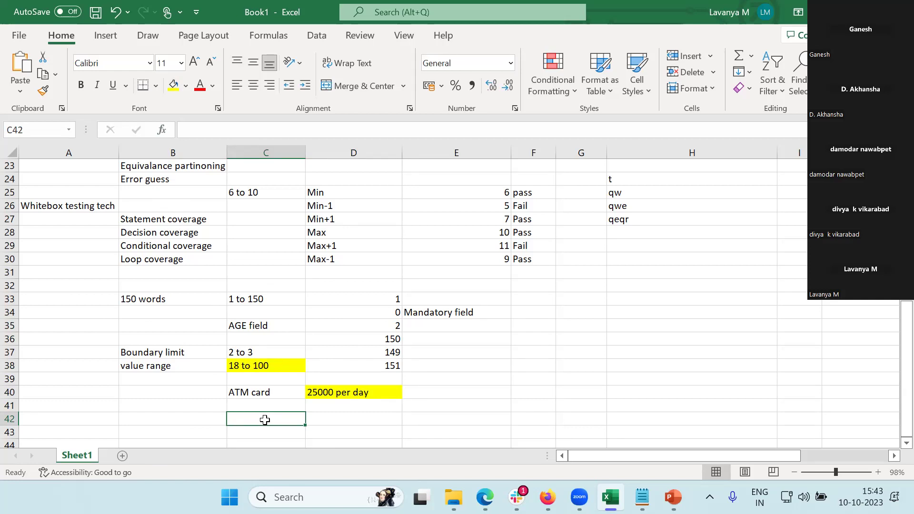
Enter '>=', 'Mid value' and '<max' down C42:C44
type(">=")
key("Return")
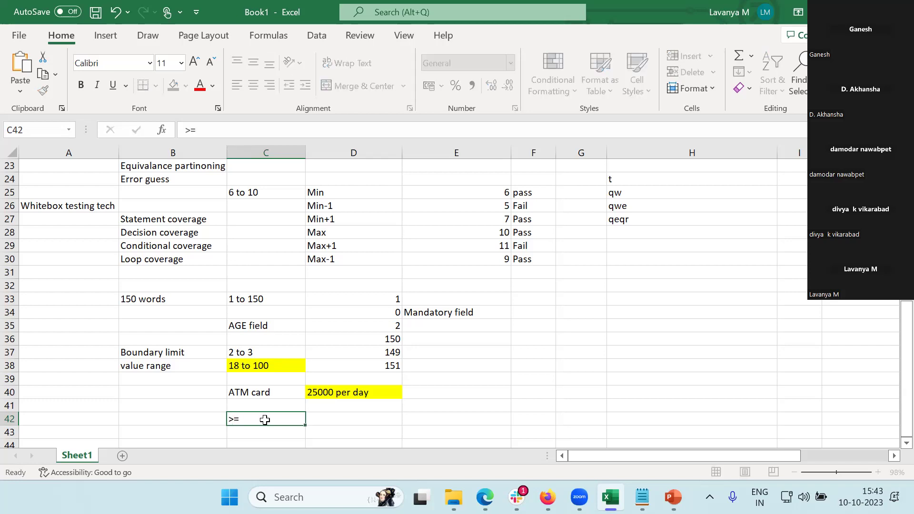
type("Mid val")
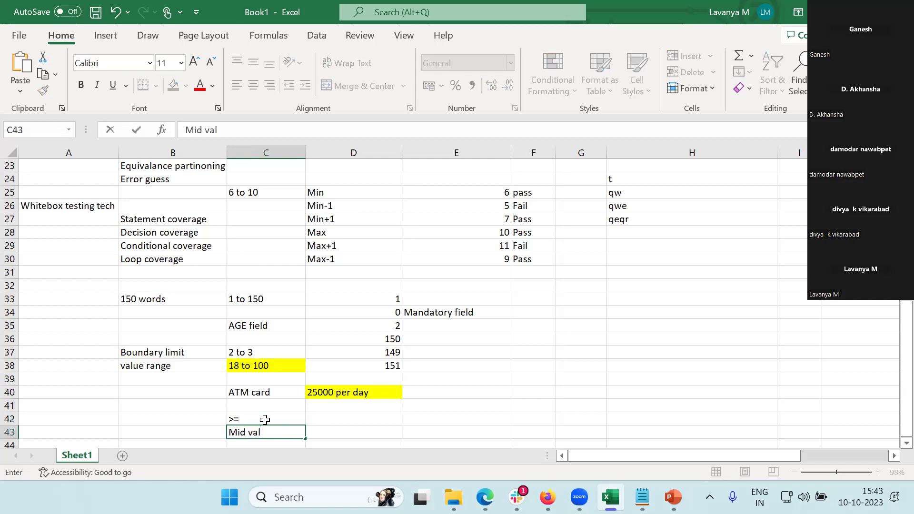
type("ue")
key("Return")
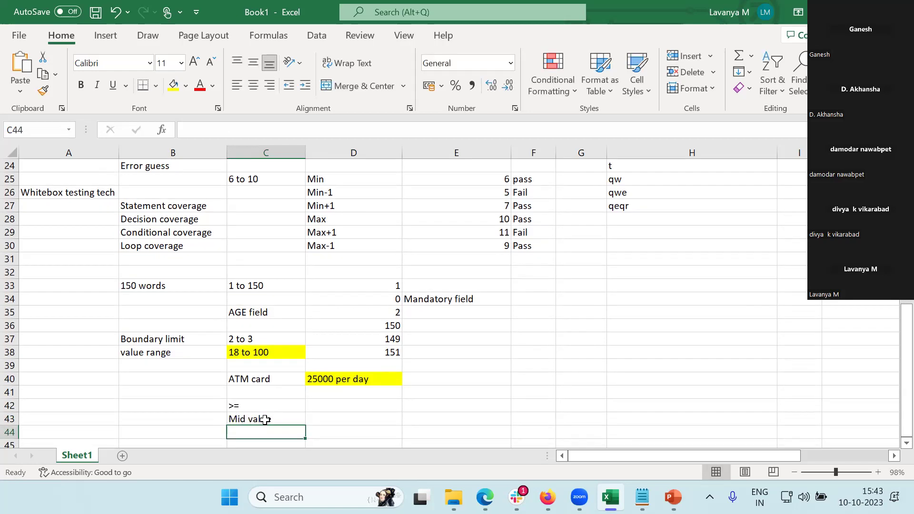
type("M")
key("BackSpace")
key("BackSpace")
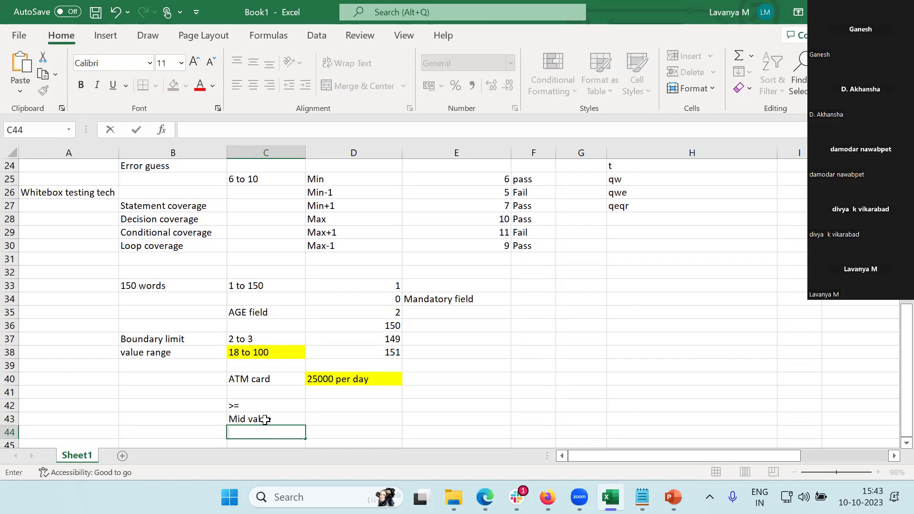
type("<max")
key("Return")
Correct the labels to '>= min' in C42 and '> max' in C44
left_click(273, 394)
double_click(272, 394)
type("min")
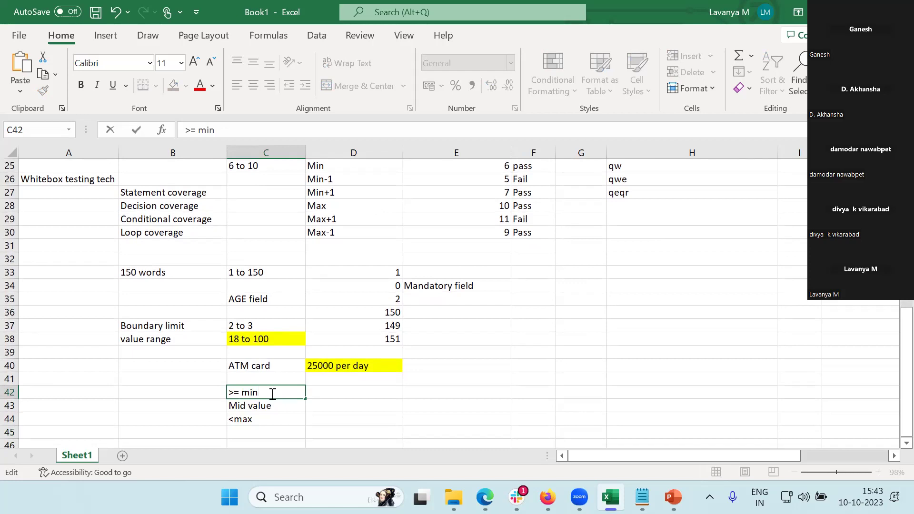
key("Return")
left_click(248, 420)
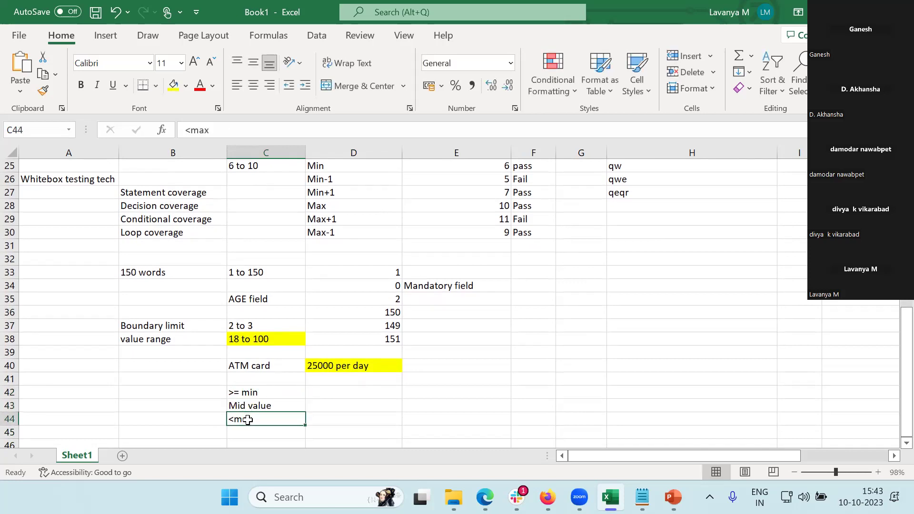
type(">")
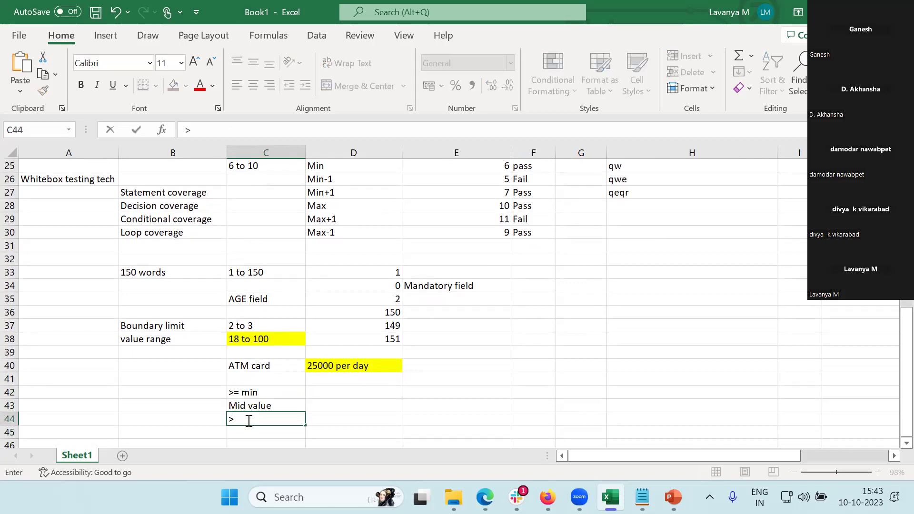
type(" max")
key("Return")
Enter ATM test values '20000 0r 25000', 12500 and 25100 in D42:D44
left_click(343, 394)
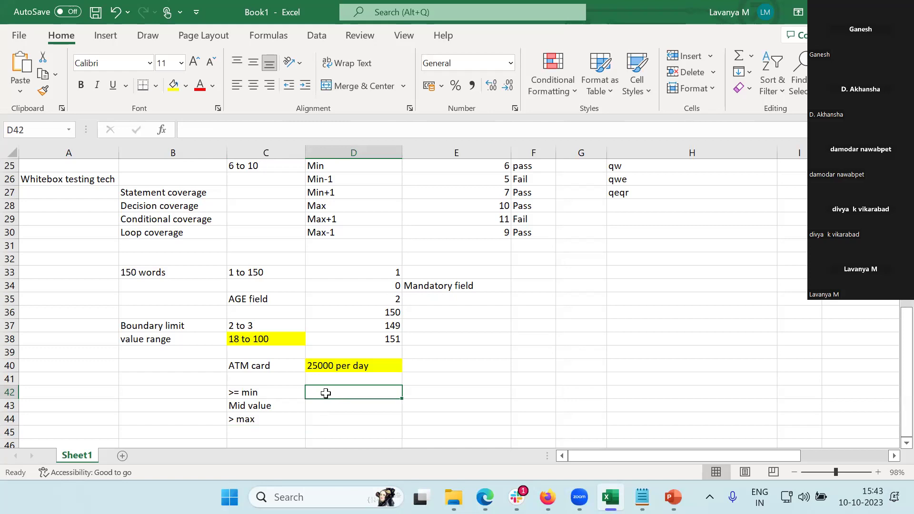
type("2000")
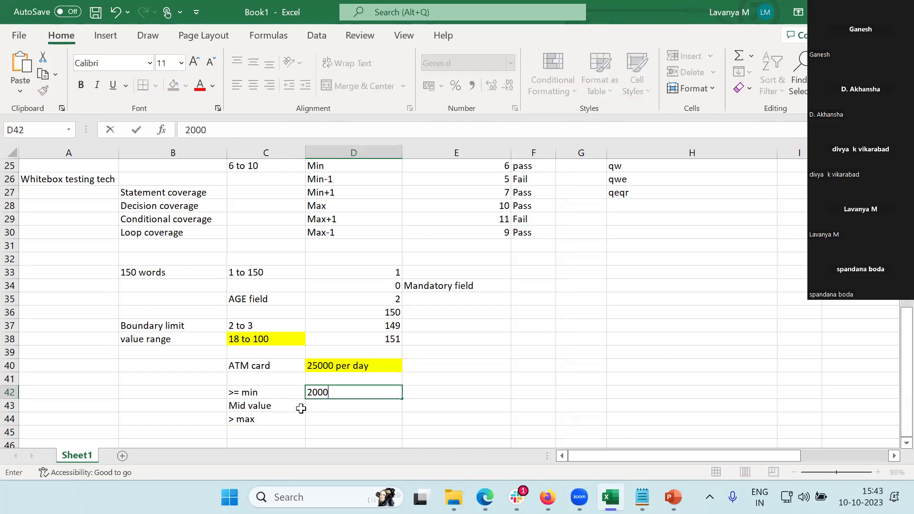
type("0 0r 25000")
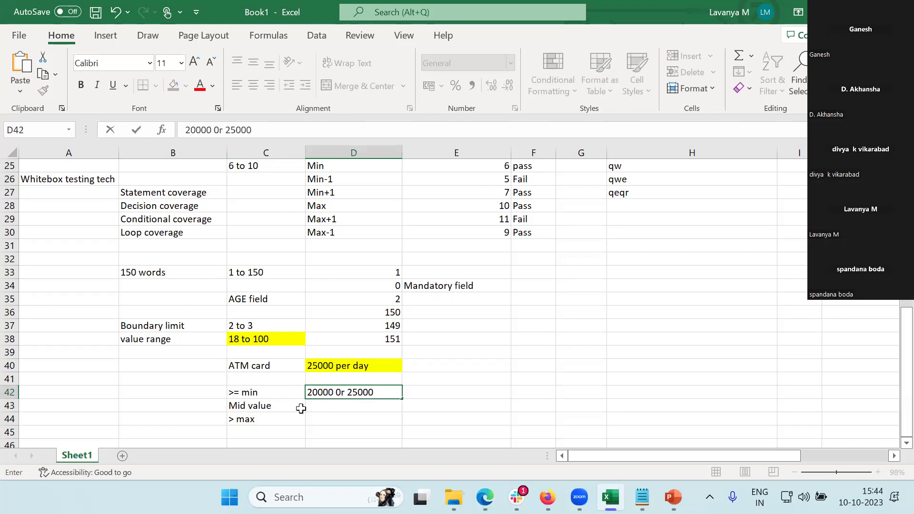
key("Return")
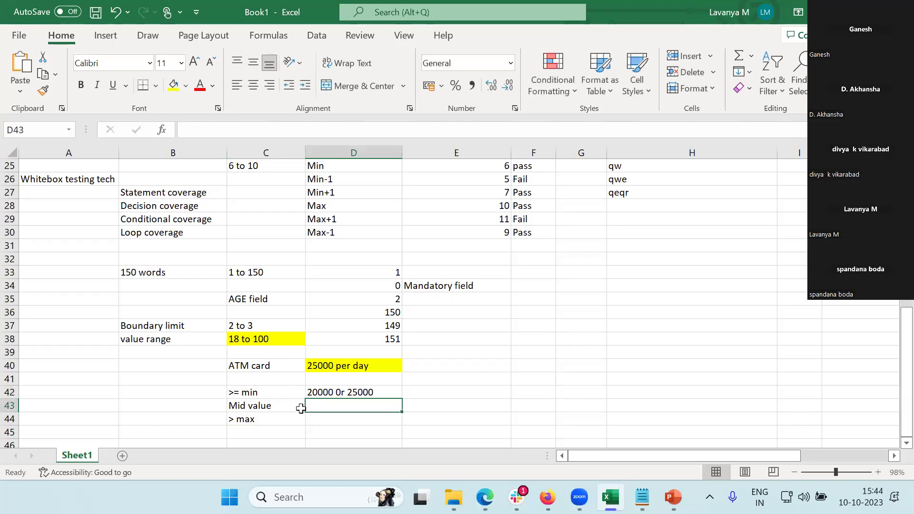
type("1")
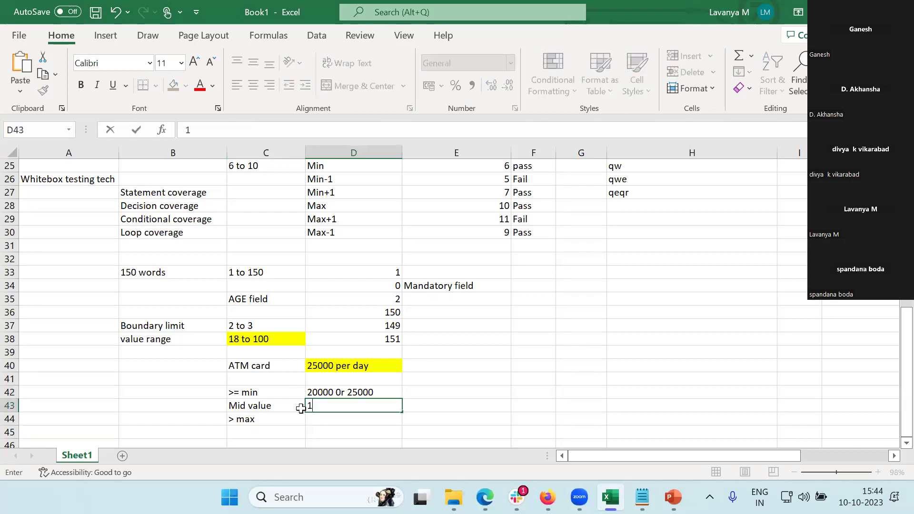
type("2500")
key("Return")
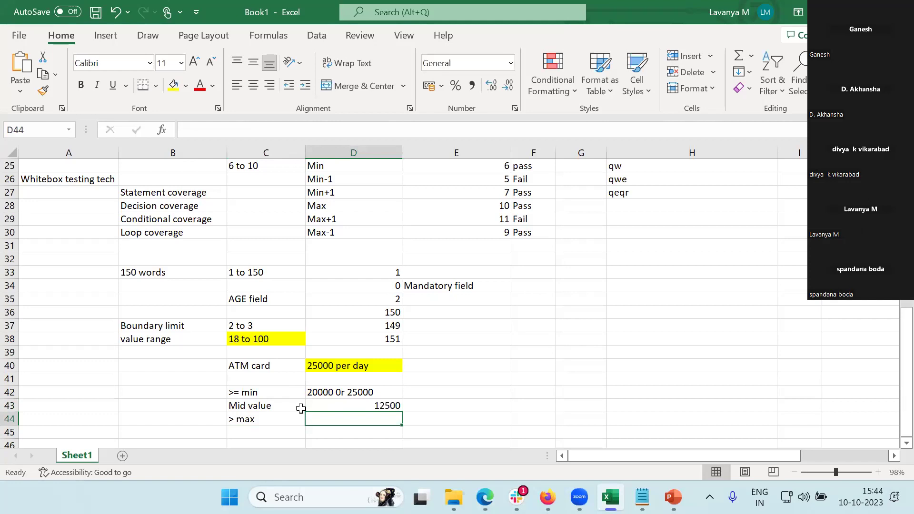
type("3")
key("BackSpace")
type("255")
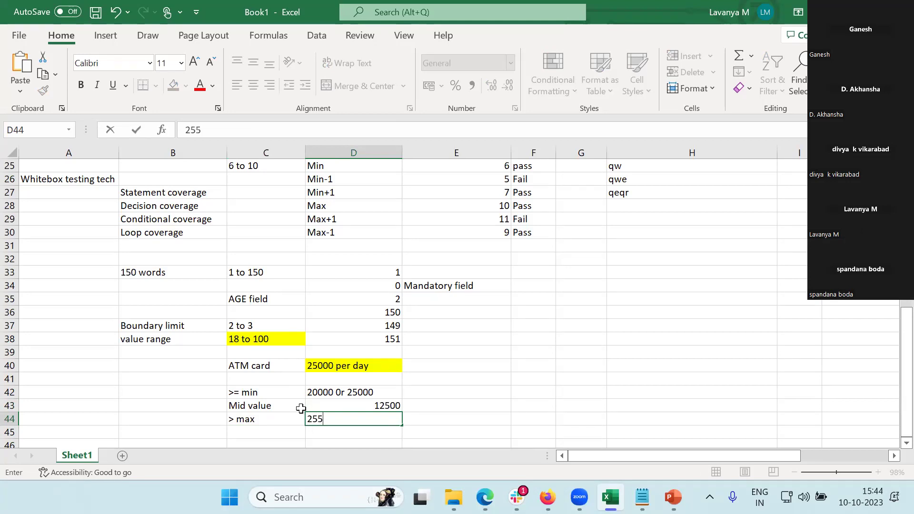
key("BackSpace")
type("100")
key("Return")
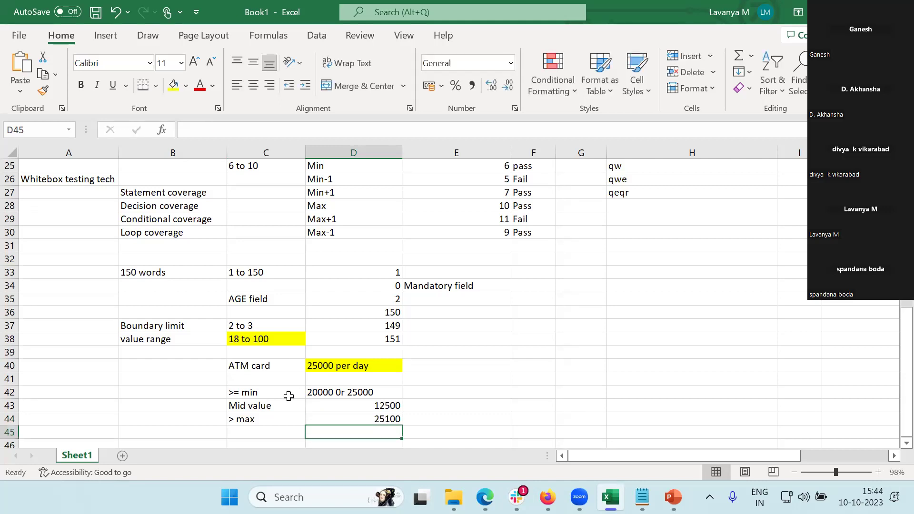
left_click_drag(312, 392, 321, 420)
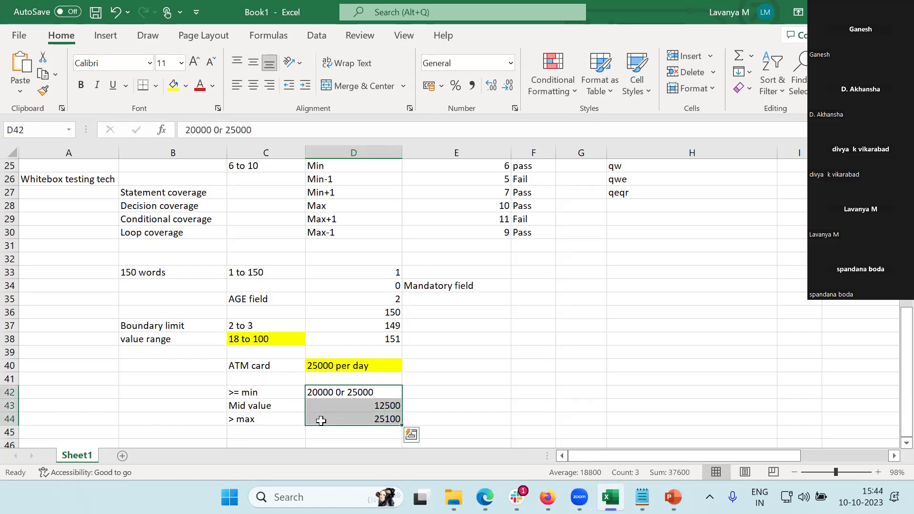
left_click(343, 366)
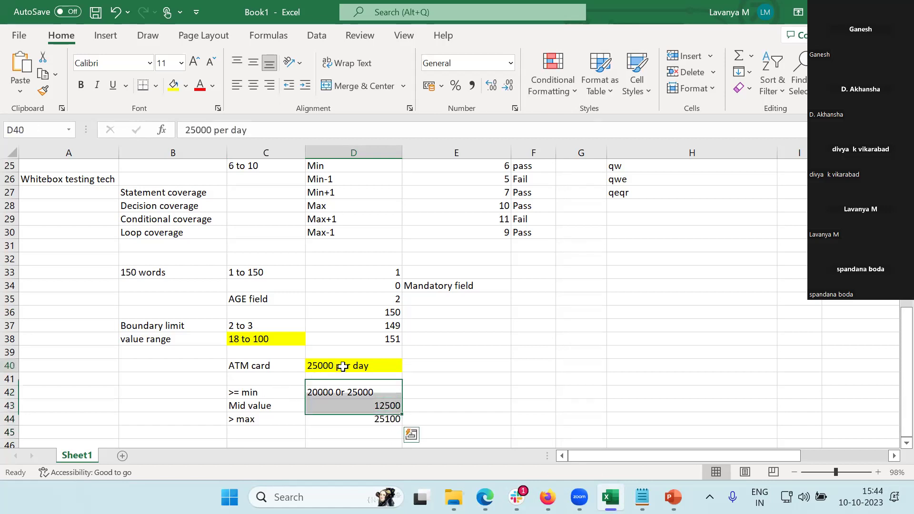
left_click(261, 365)
left_click_drag(315, 373, 365, 371)
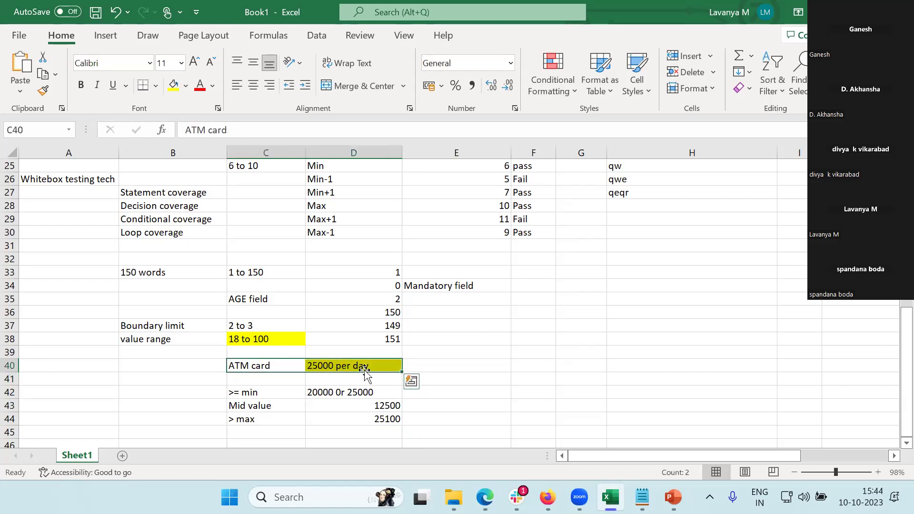
left_click(279, 344)
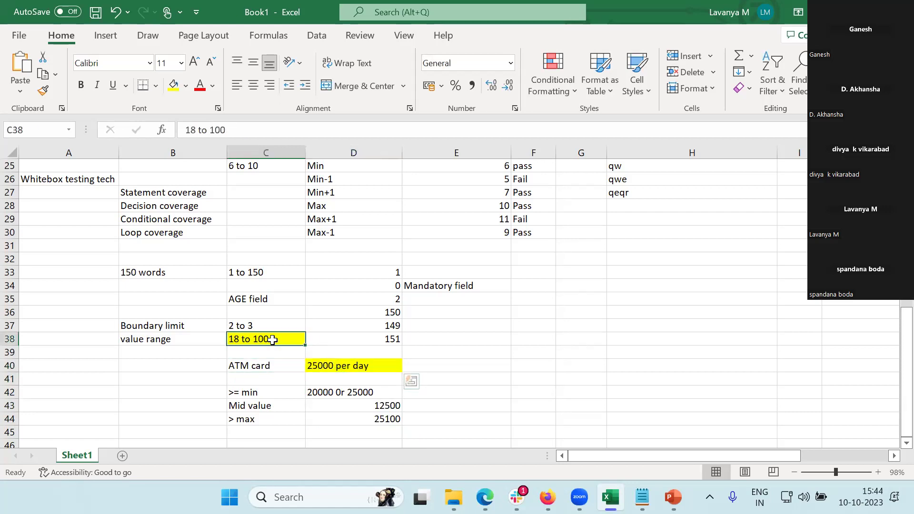
left_click(470, 392)
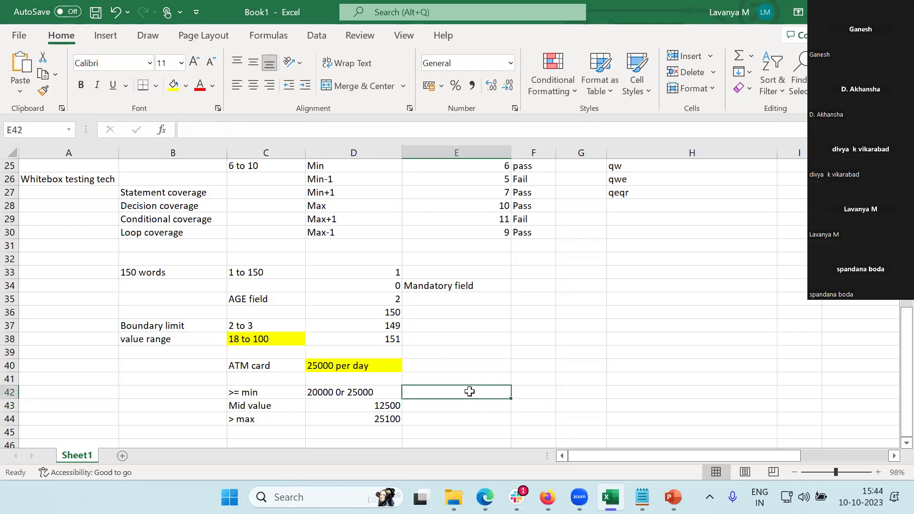
Enter age test values 17, 60 and 101 in E42:E44
type("1")
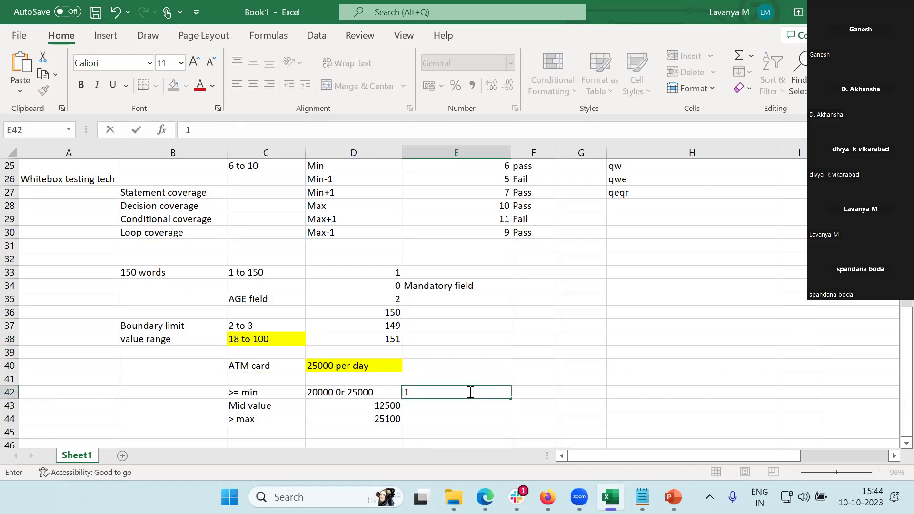
type("7")
key("Return")
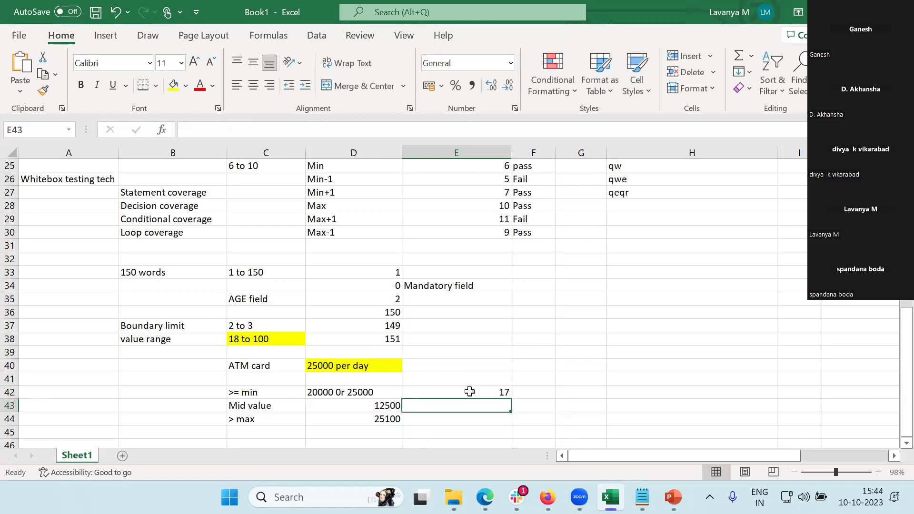
type("1")
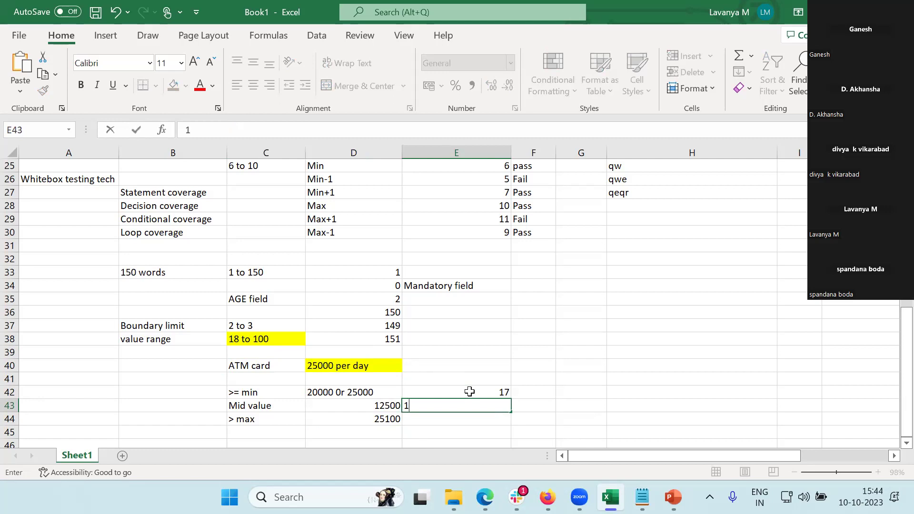
key("BackSpace")
type("60")
key("Return")
type("101")
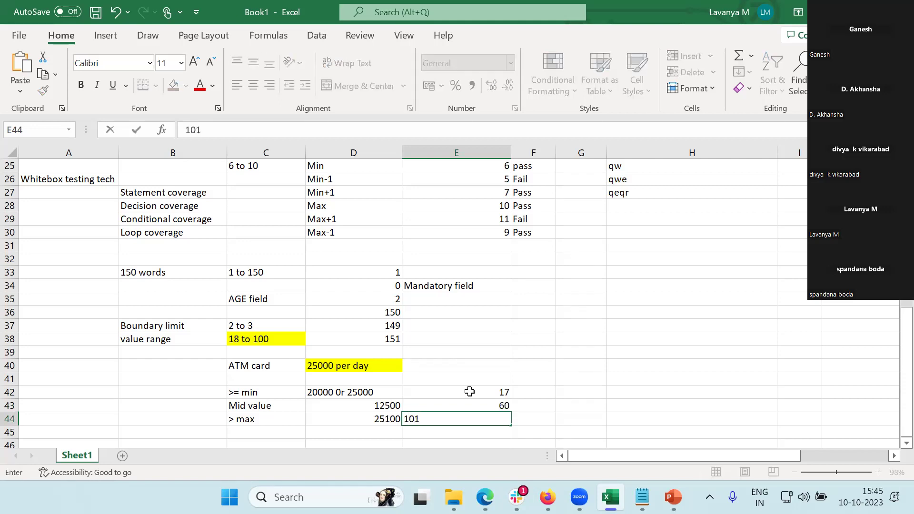
key("ctrl+Return")
key("Return")
Restore 17 in E42 after it was accidentally overwritten
left_click(535, 390)
left_click(483, 393)
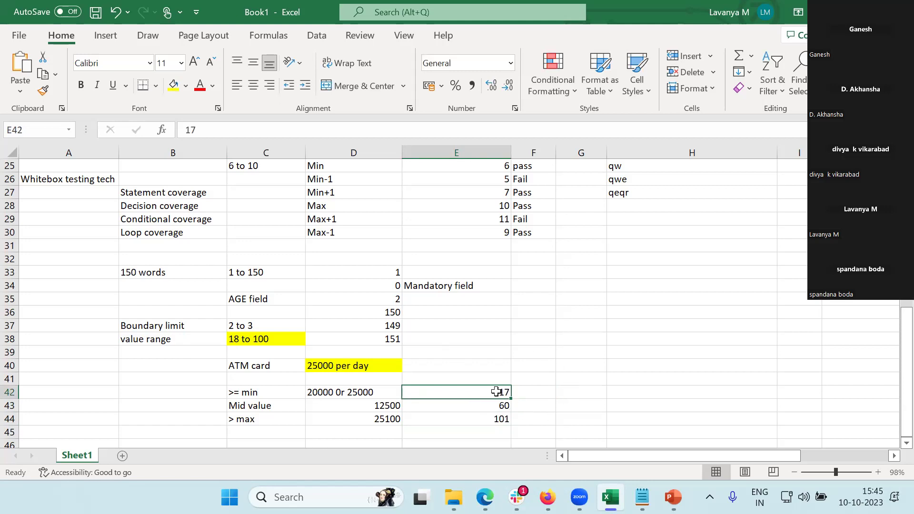
left_click_drag(496, 391, 524, 393)
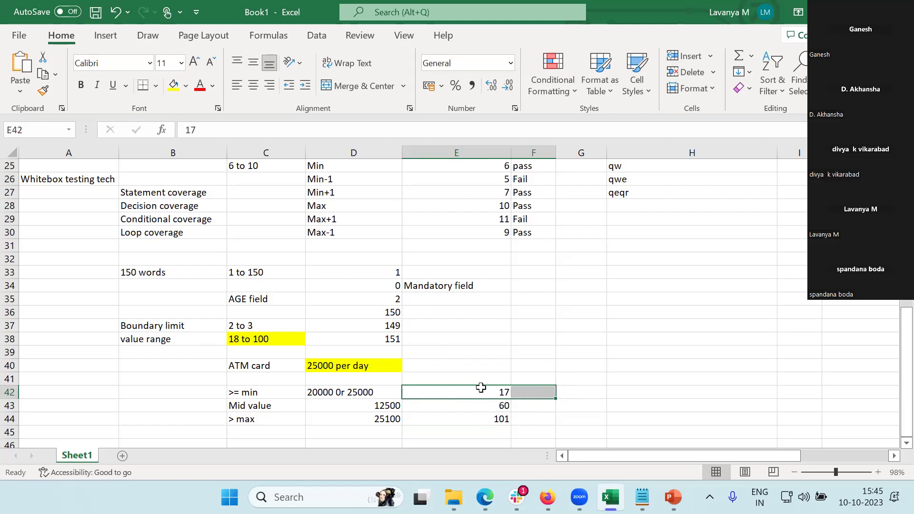
left_click(481, 388)
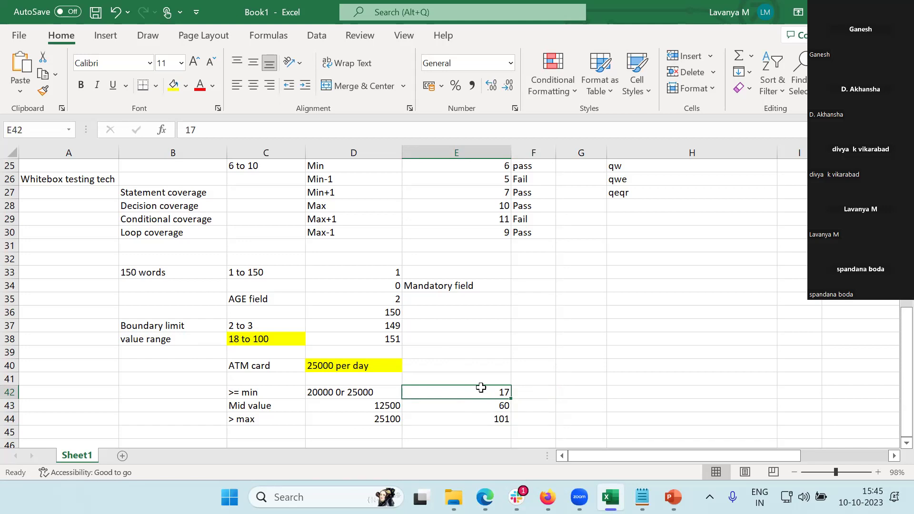
type("10")
key("Return")
left_click(481, 388)
type("17")
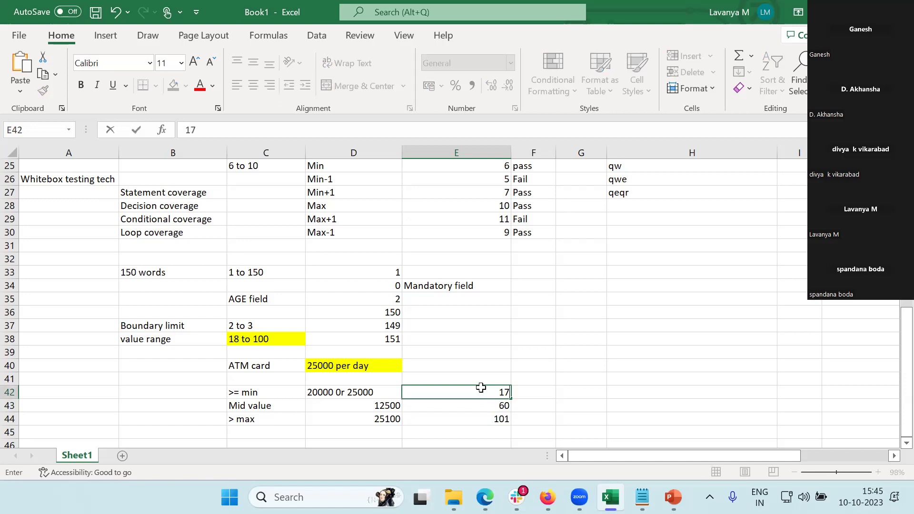
key("Return")
left_click(481, 387)
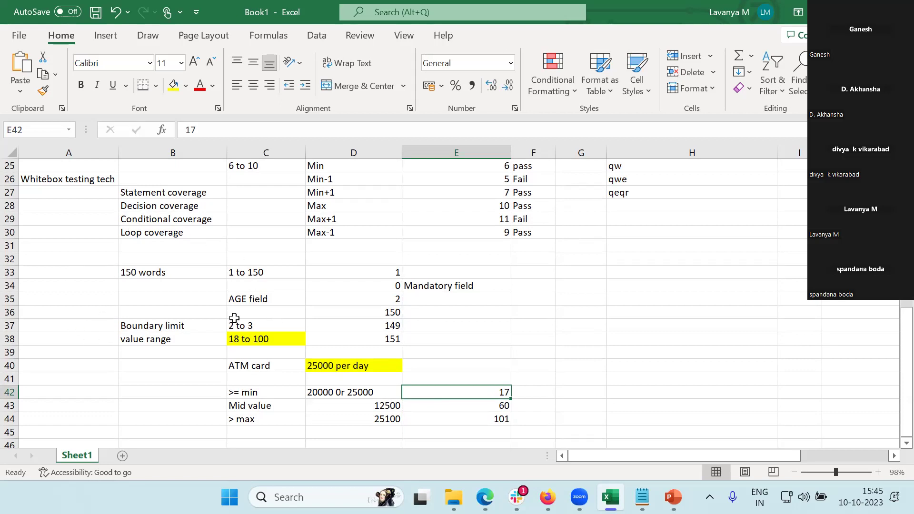
left_click(244, 271)
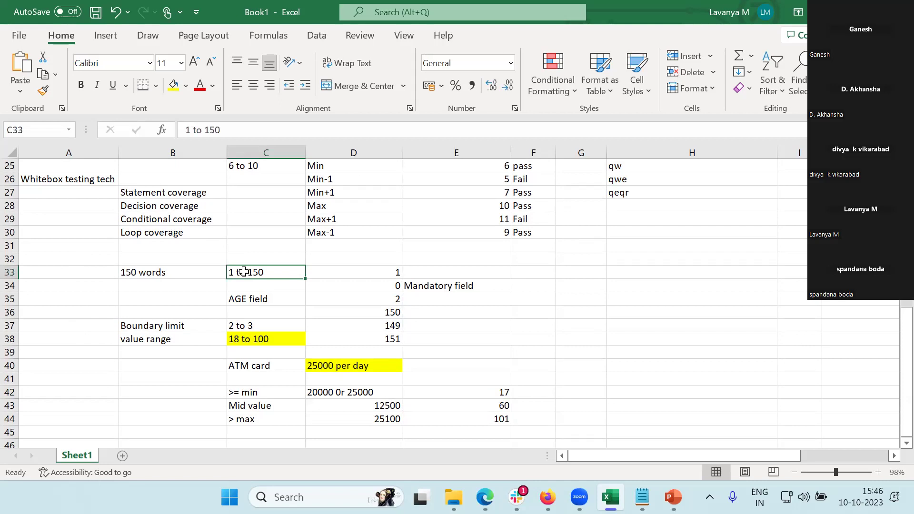
scroll(242, 269, "up", 1)
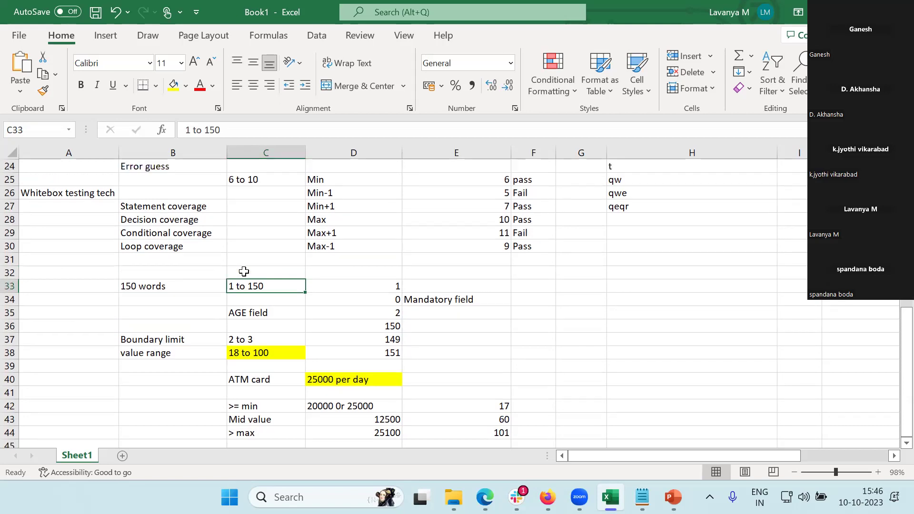
scroll(209, 191, "up", 2)
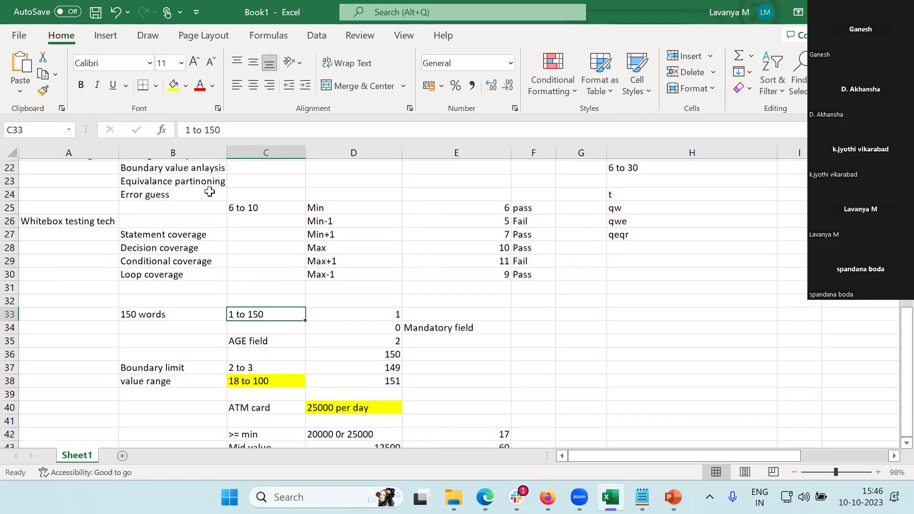
scroll(209, 192, "up", 1)
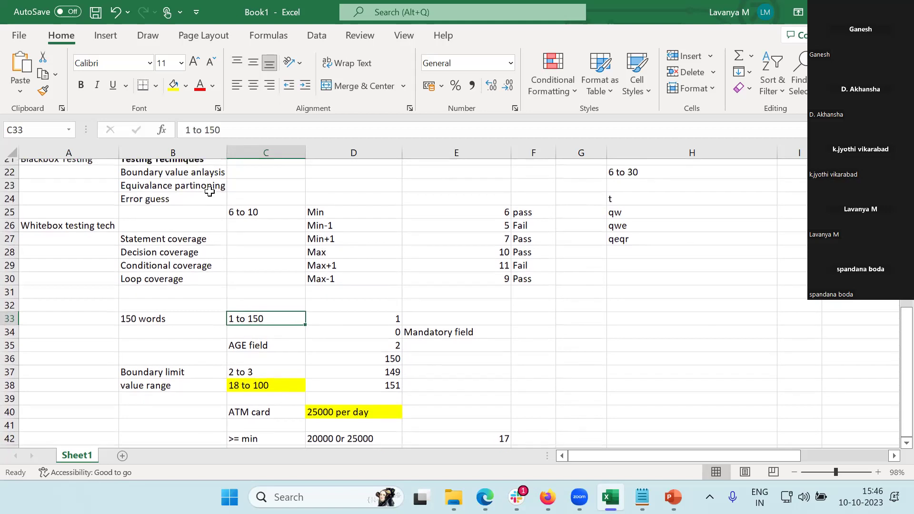
scroll(209, 191, "up", 1)
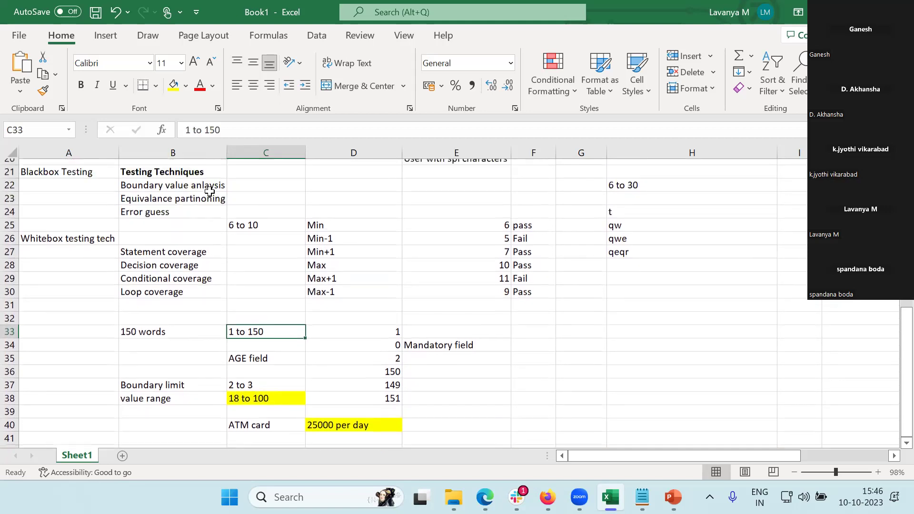
scroll(209, 191, "up", 1)
scroll(210, 192, "up", 1)
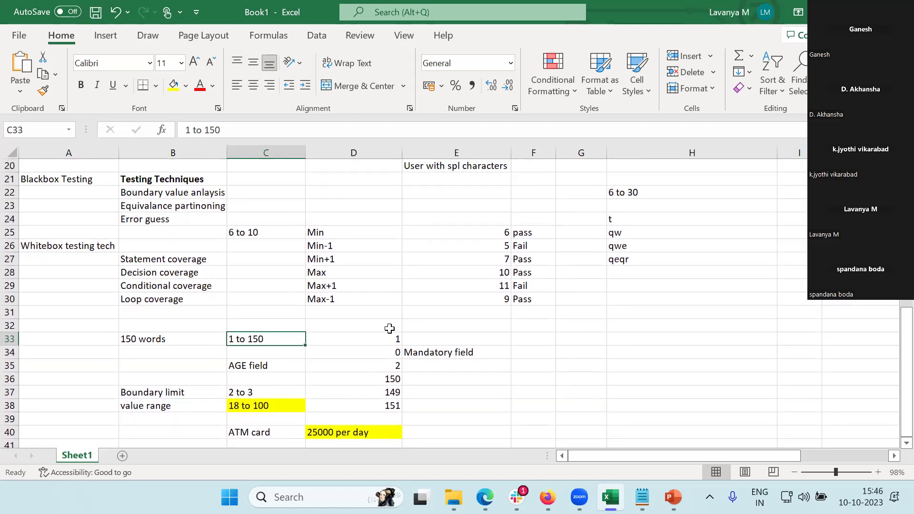
left_click_drag(173, 192, 172, 206)
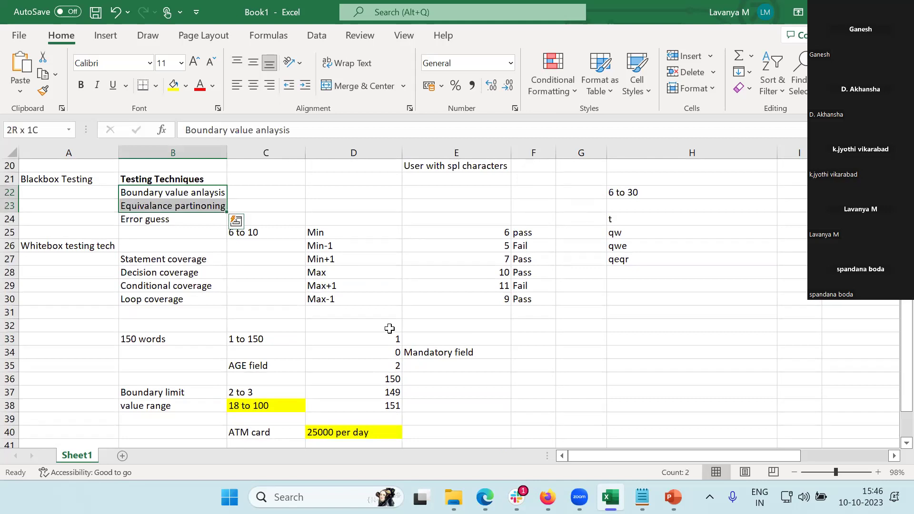
left_click(390, 329)
scroll(389, 329, "down", 1)
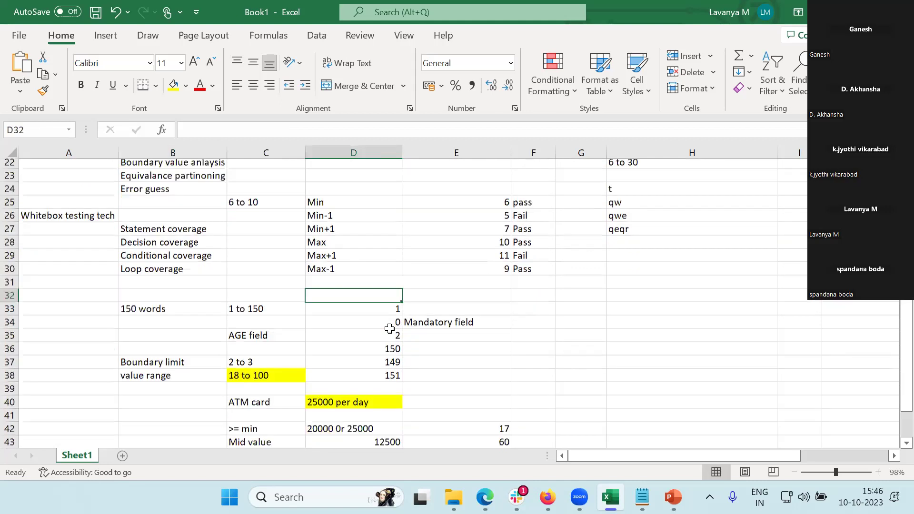